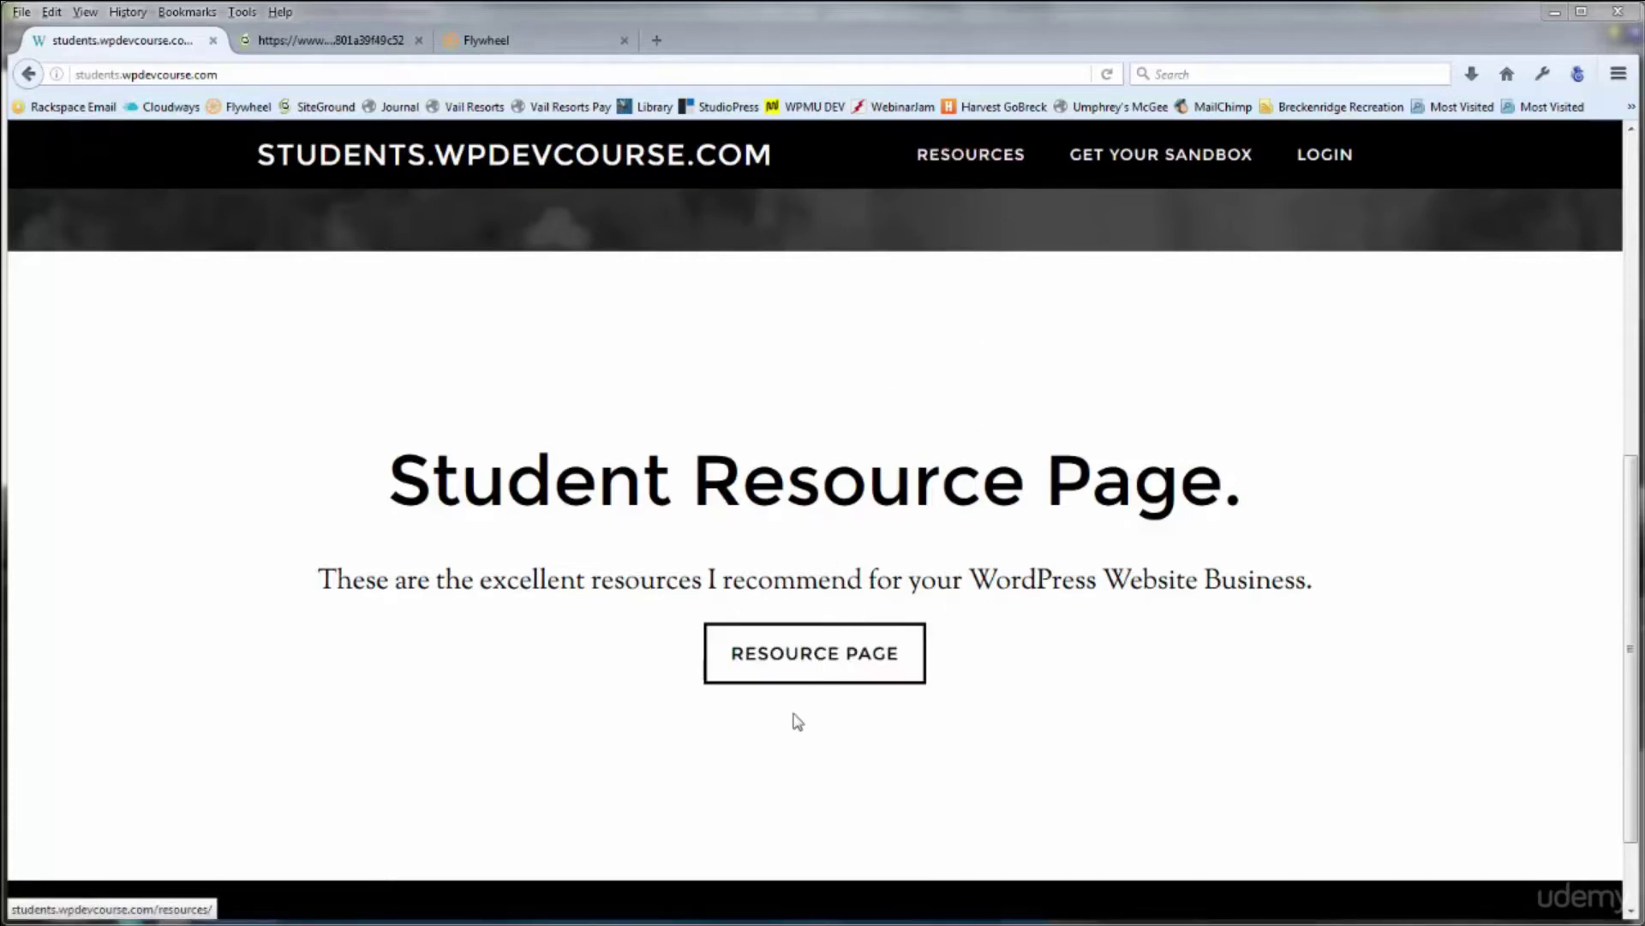
Step: From the WPDevCourse Resources page's Hosting section, open SiteGround's '3 Months Free Hosting' student promo in a new tab
left_click(814, 654)
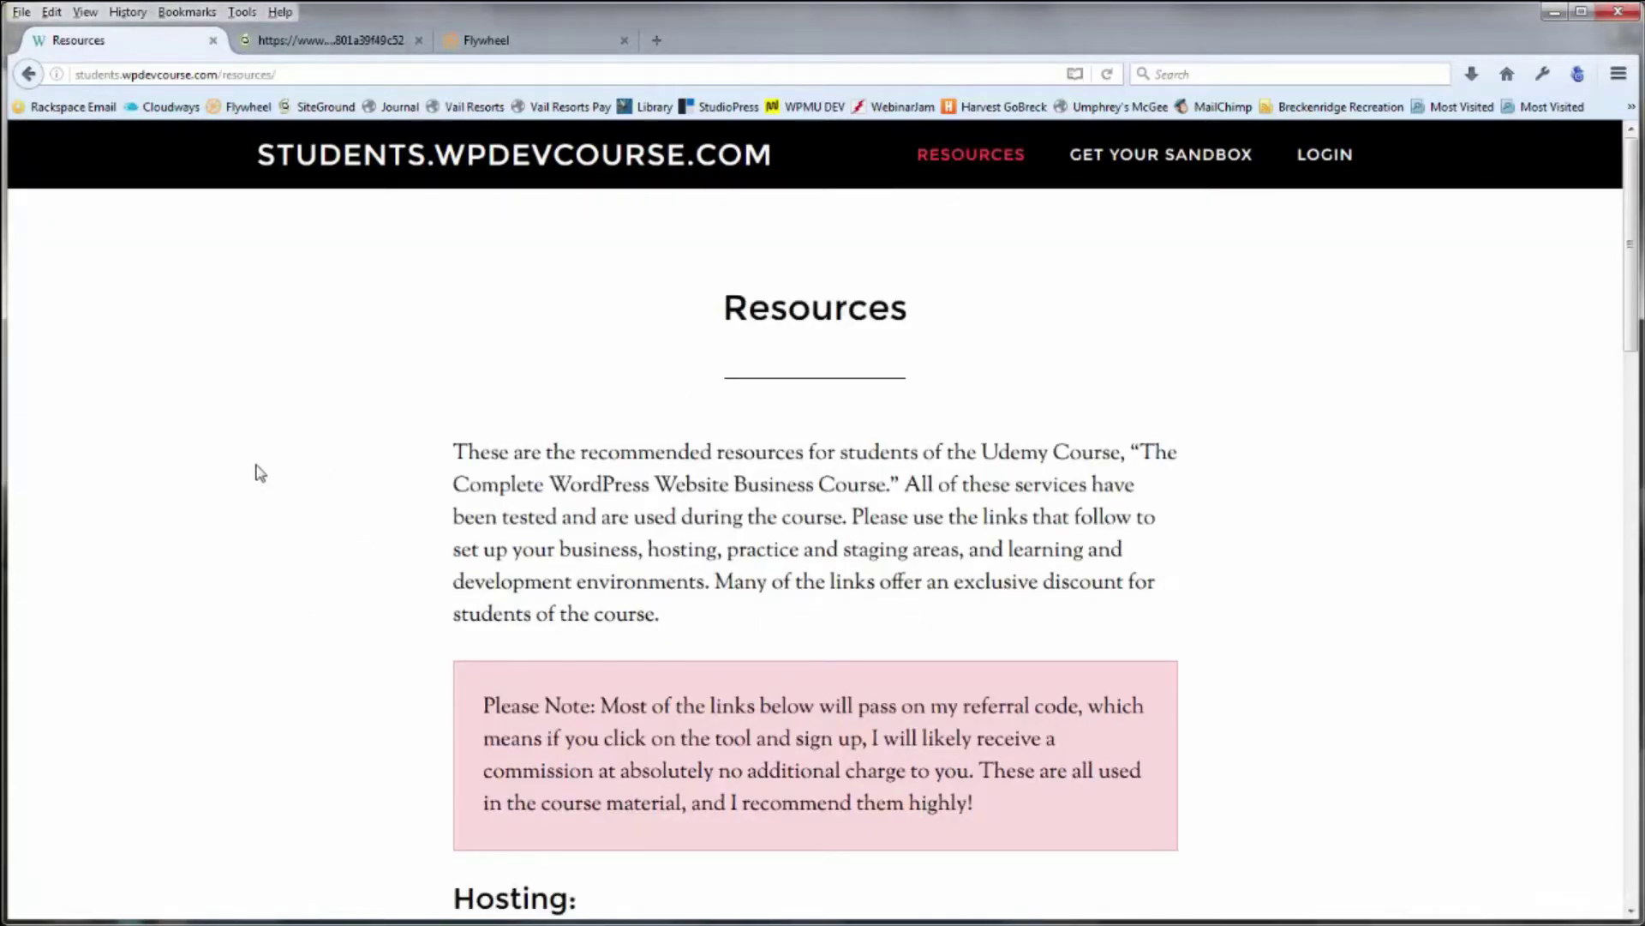
scroll(249, 471, "down", 5)
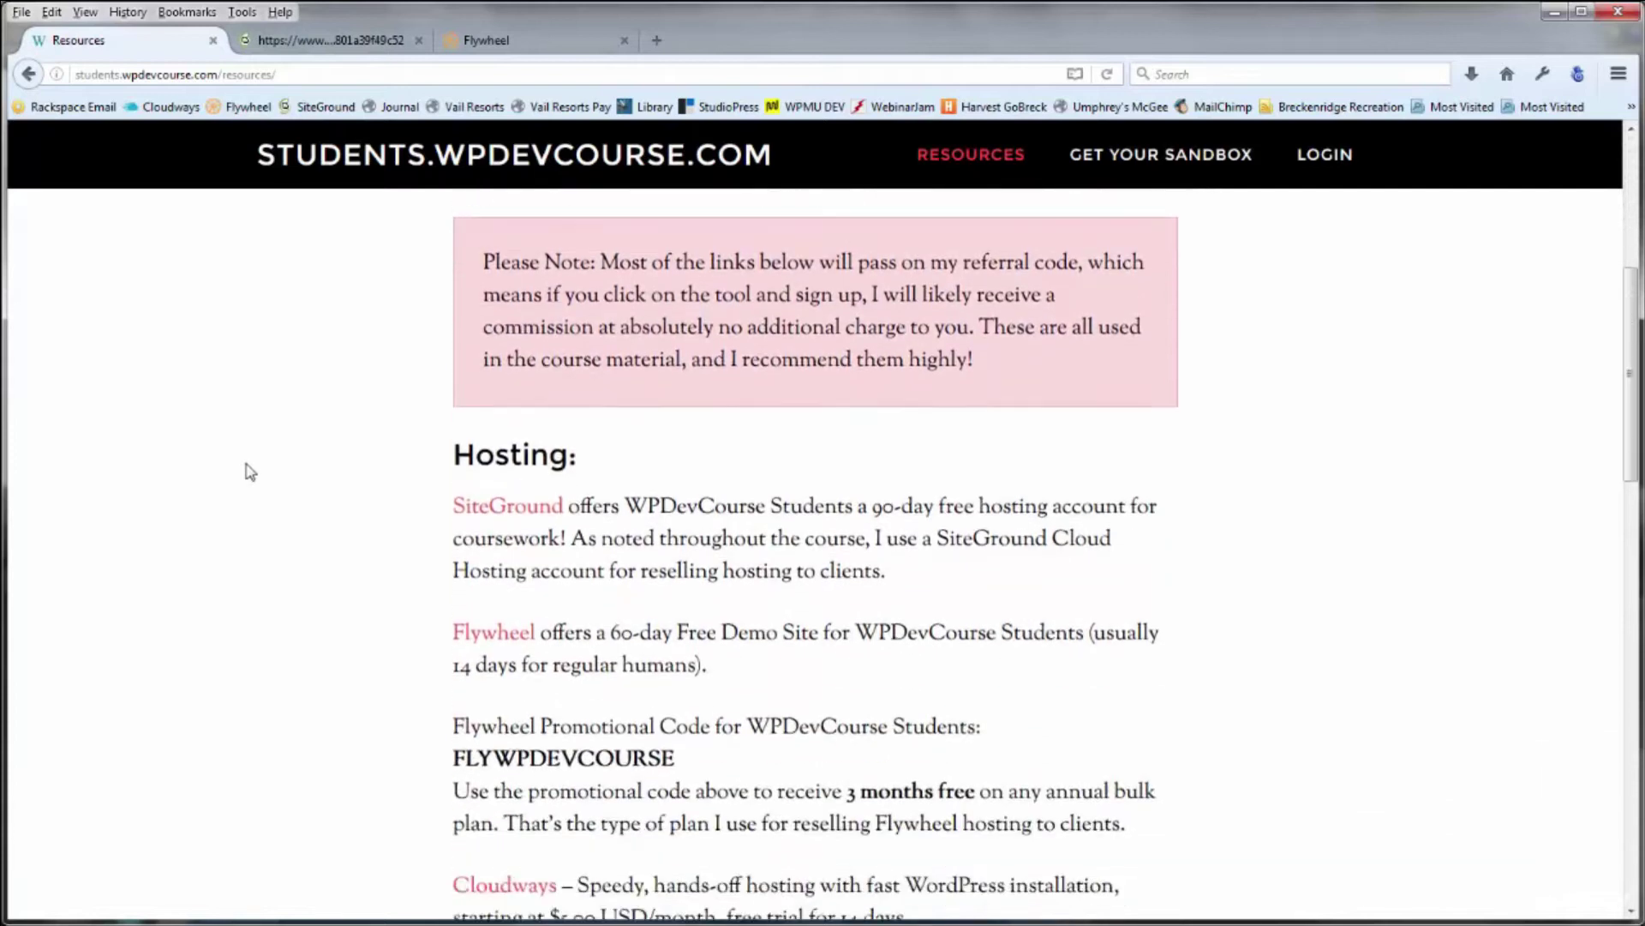
scroll(248, 471, "down", 8)
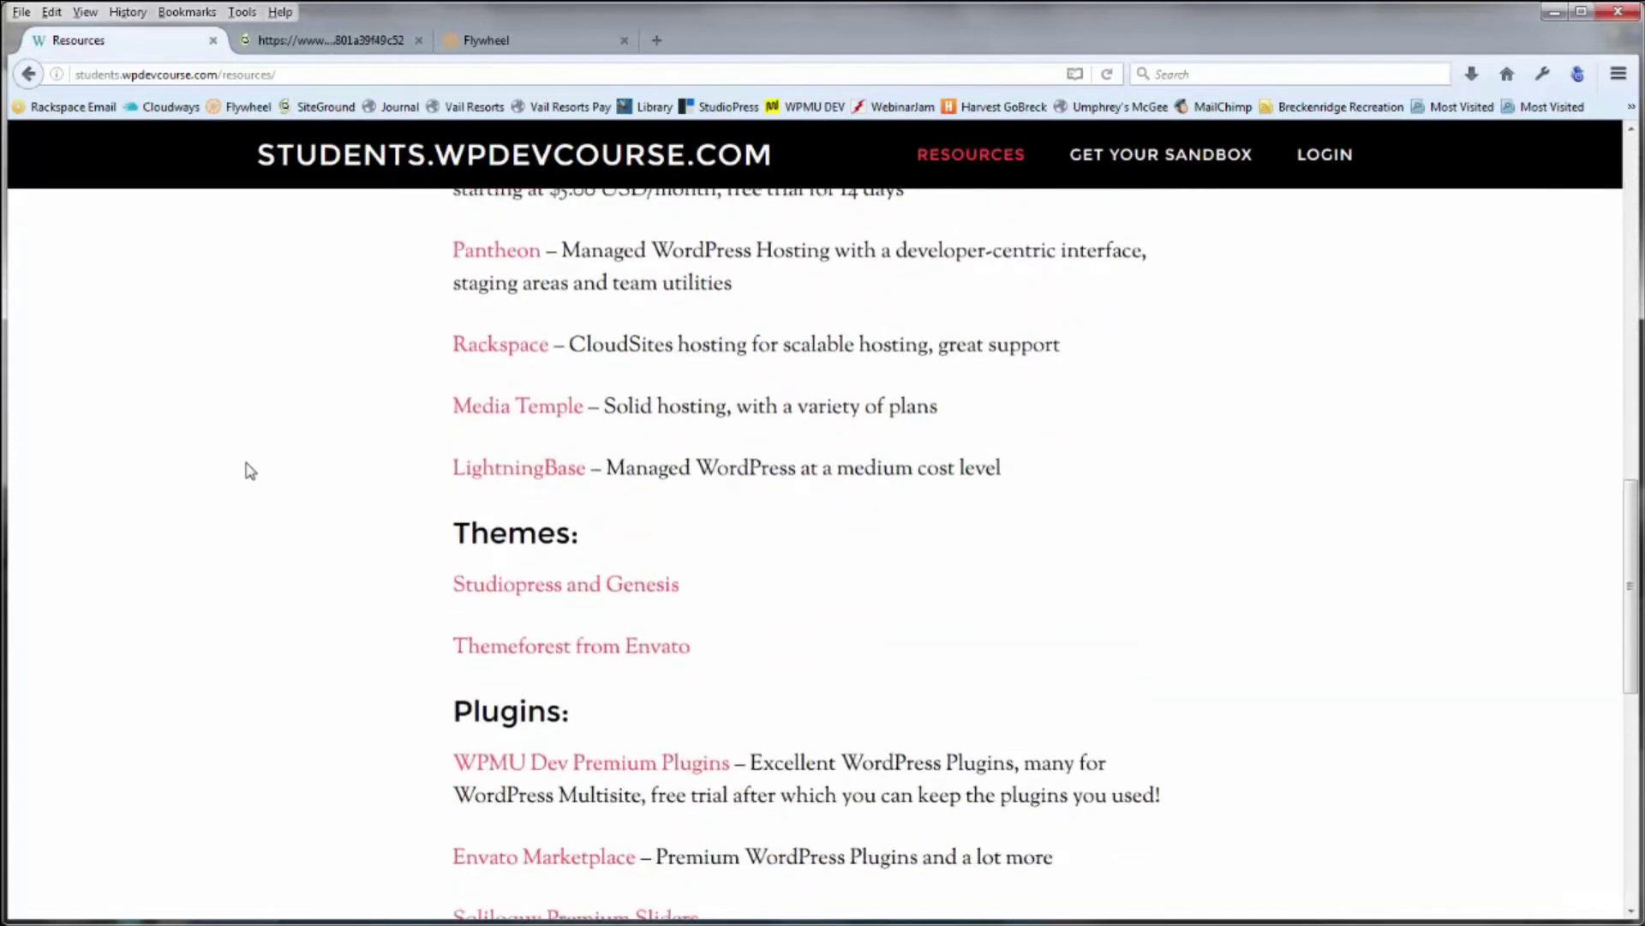
scroll(248, 471, "down", 8)
scroll(249, 472, "up", 8)
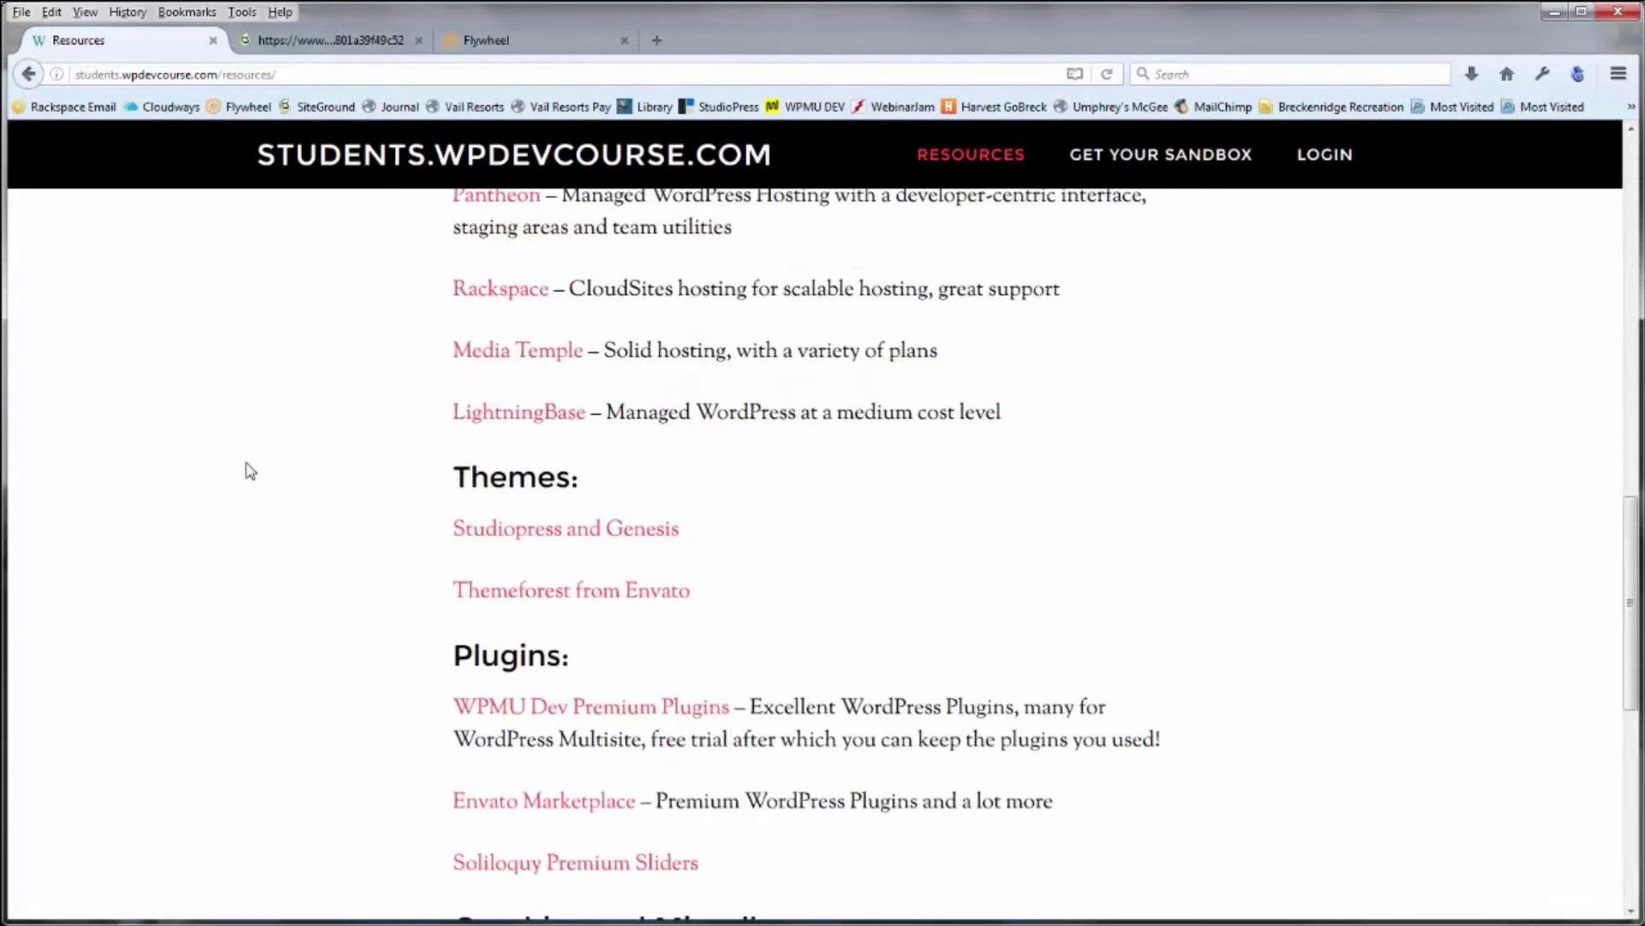
scroll(249, 471, "up", 12)
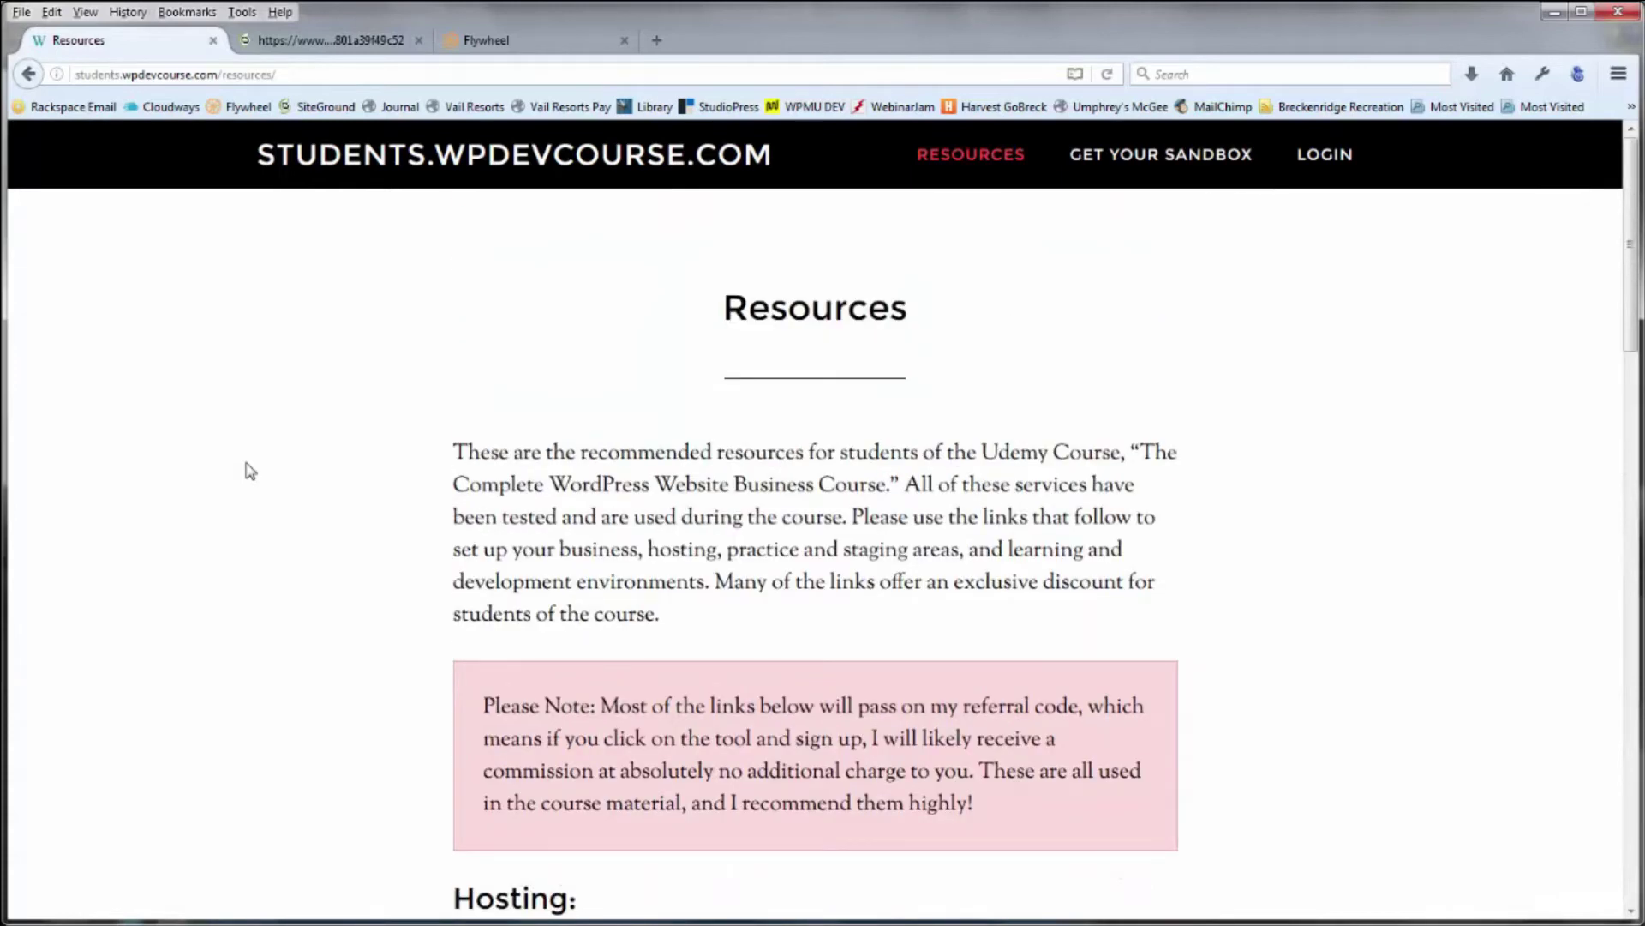
scroll(248, 472, "down", 5)
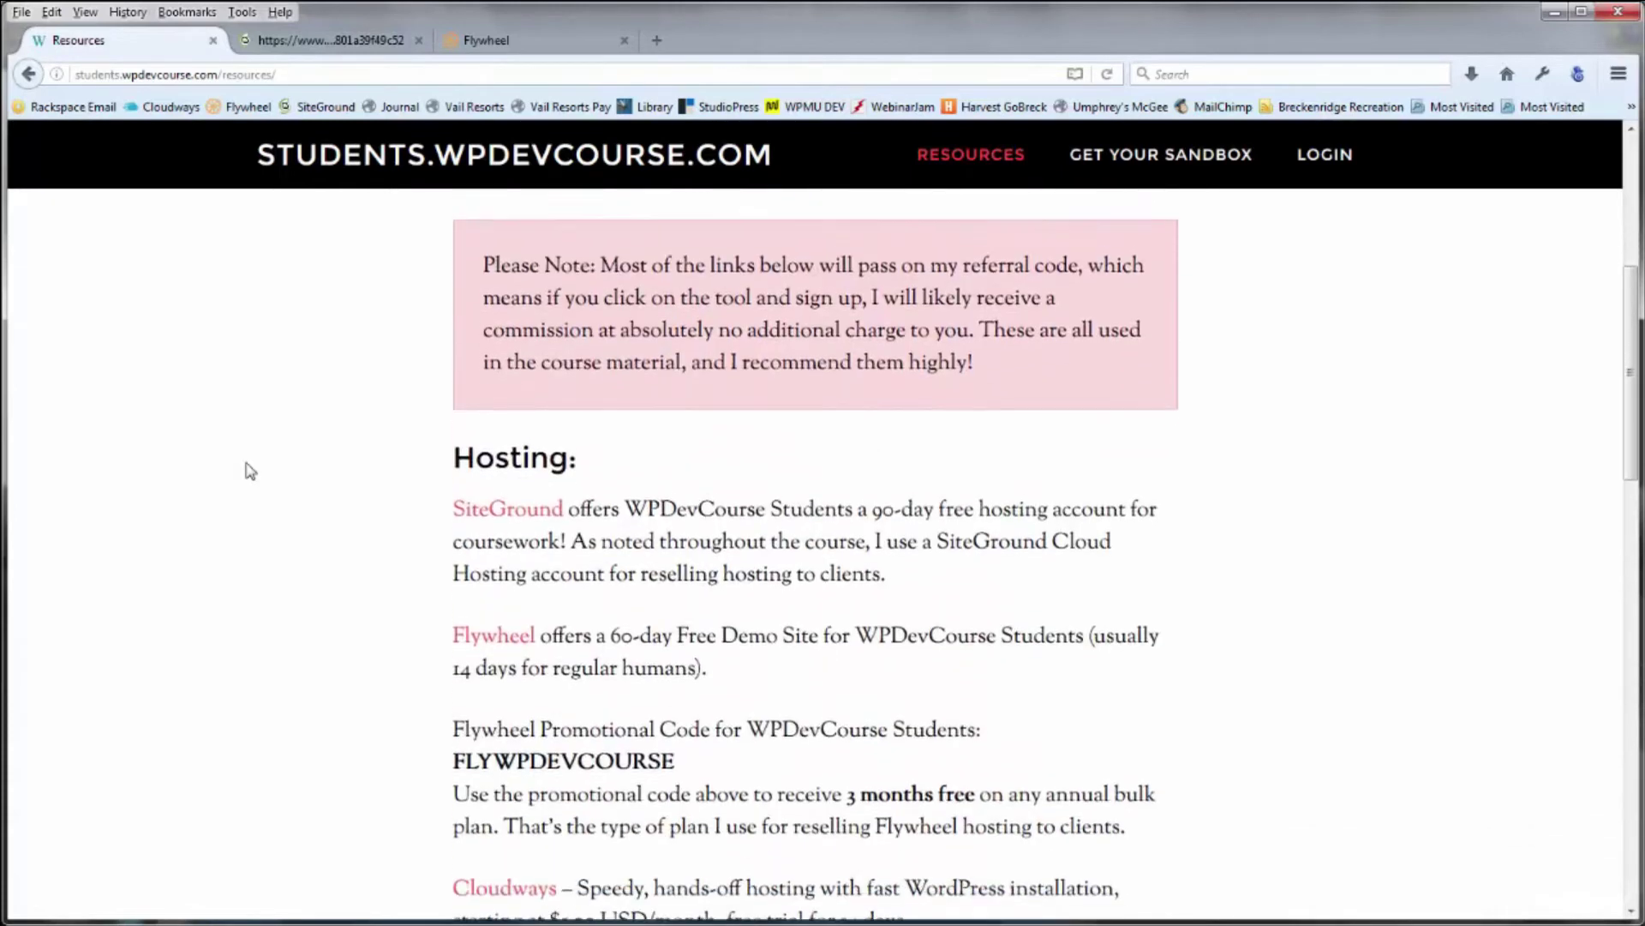
left_click(507, 507)
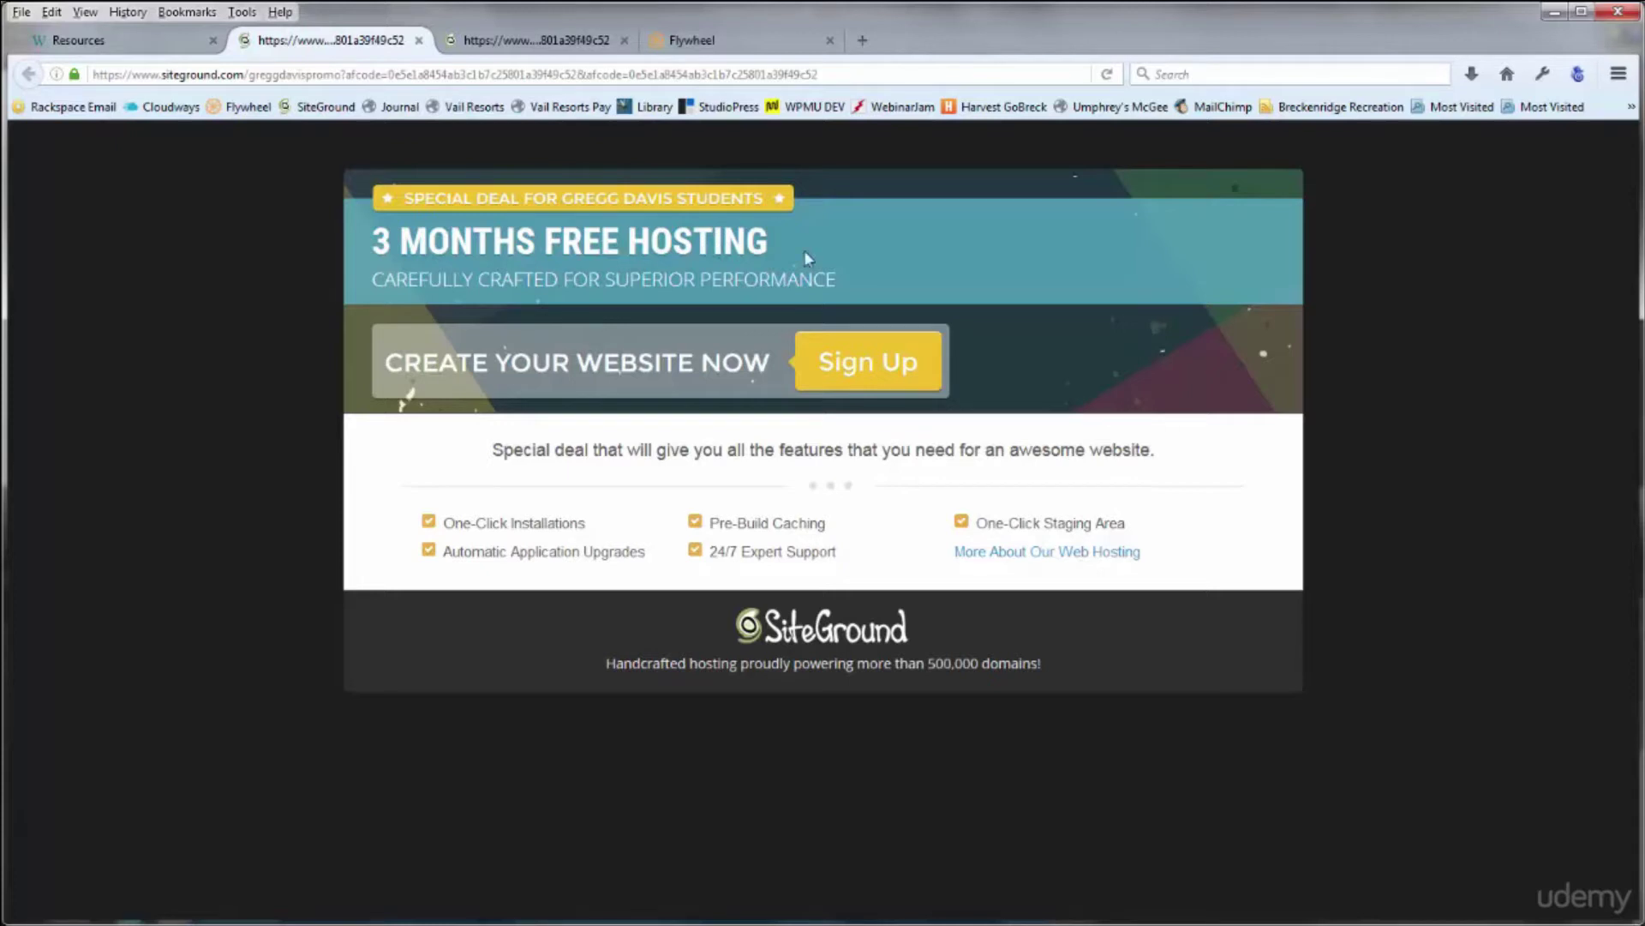
Step: Start the free student hosting sign-up and scroll through the Student Hosting Order form
left_click(902, 366)
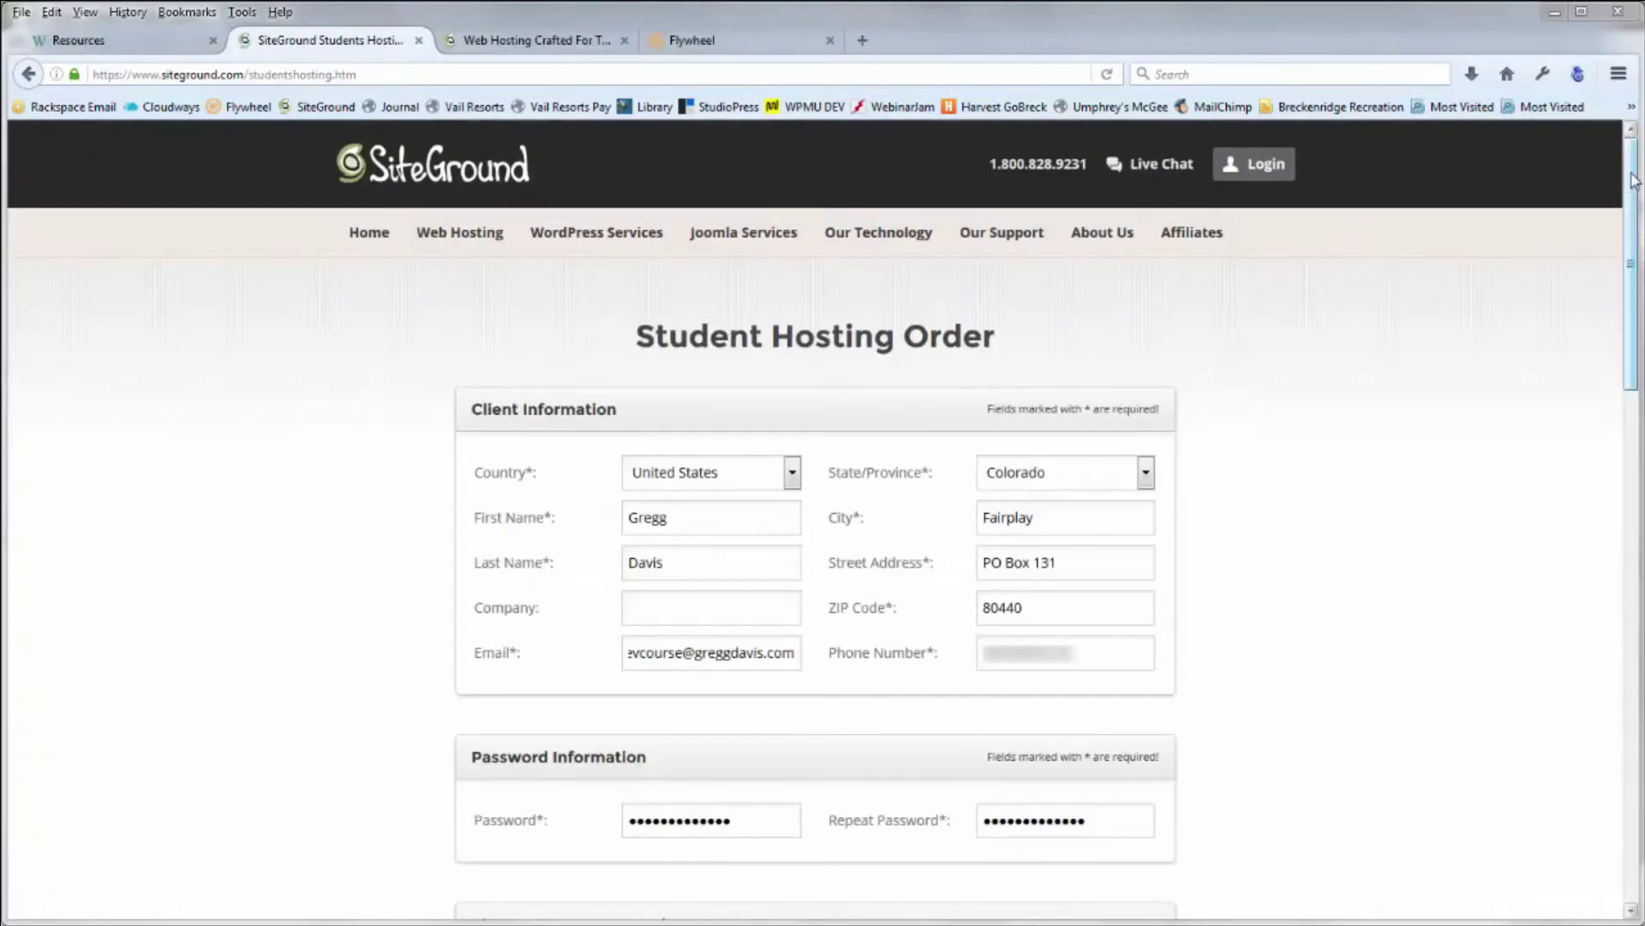
left_click_drag(1633, 181, 1633, 445)
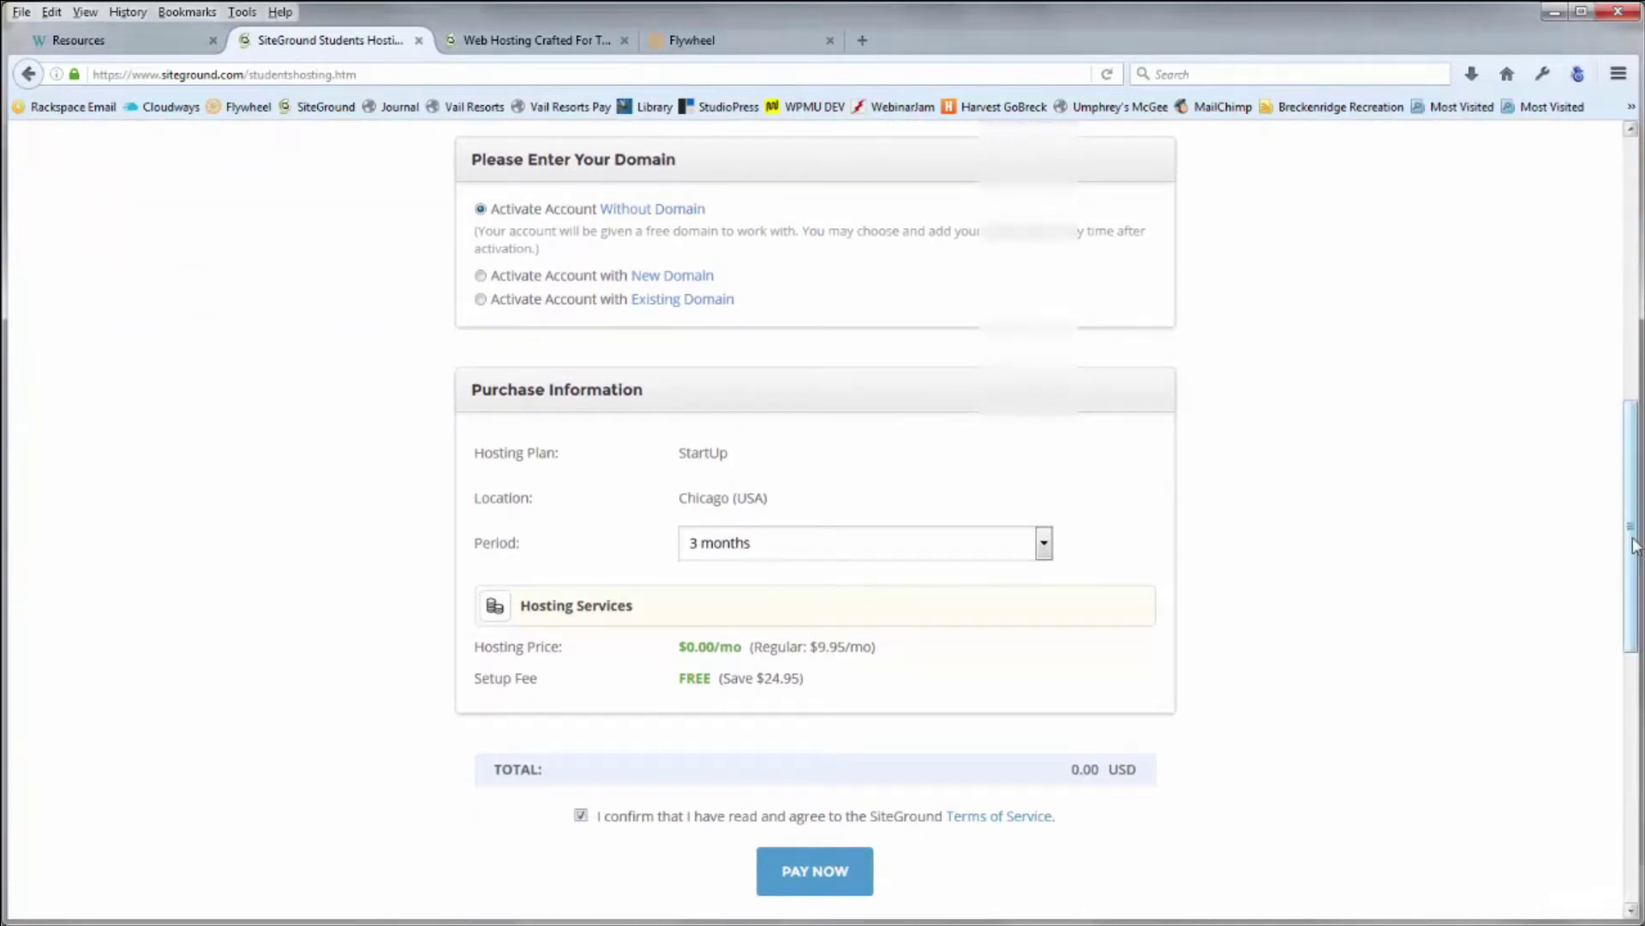
left_click_drag(1634, 545, 1396, 280)
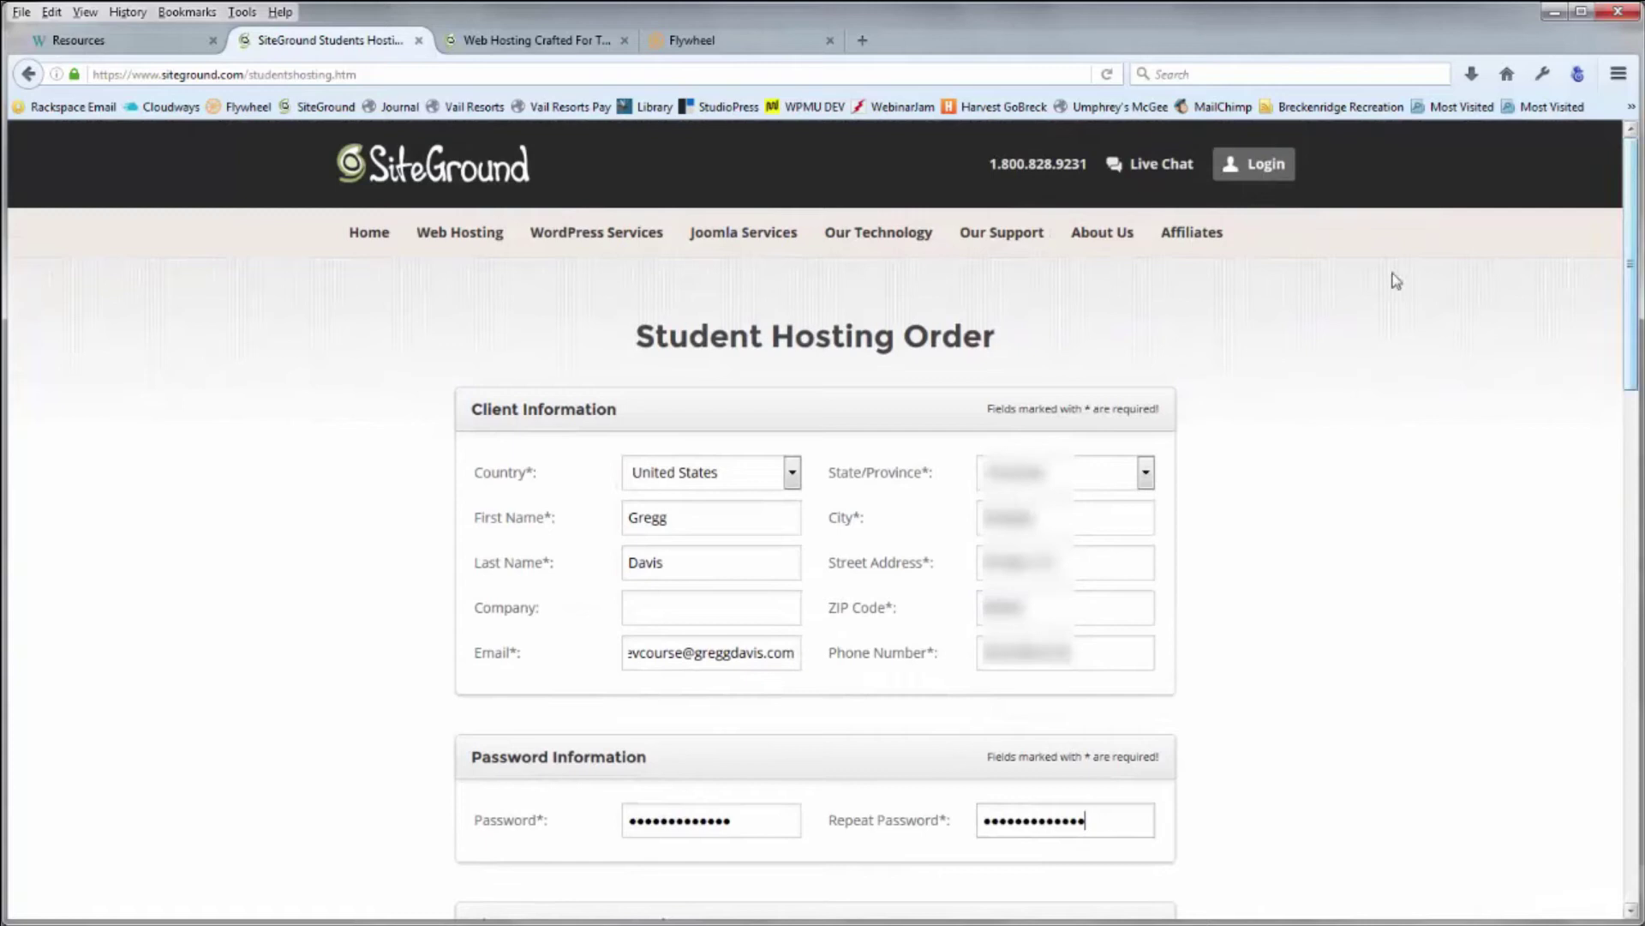
Step: Compare regular plan prices, then finish the form: StartUp plan, Chicago, 3 months, 0.00 USD
left_click(527, 41)
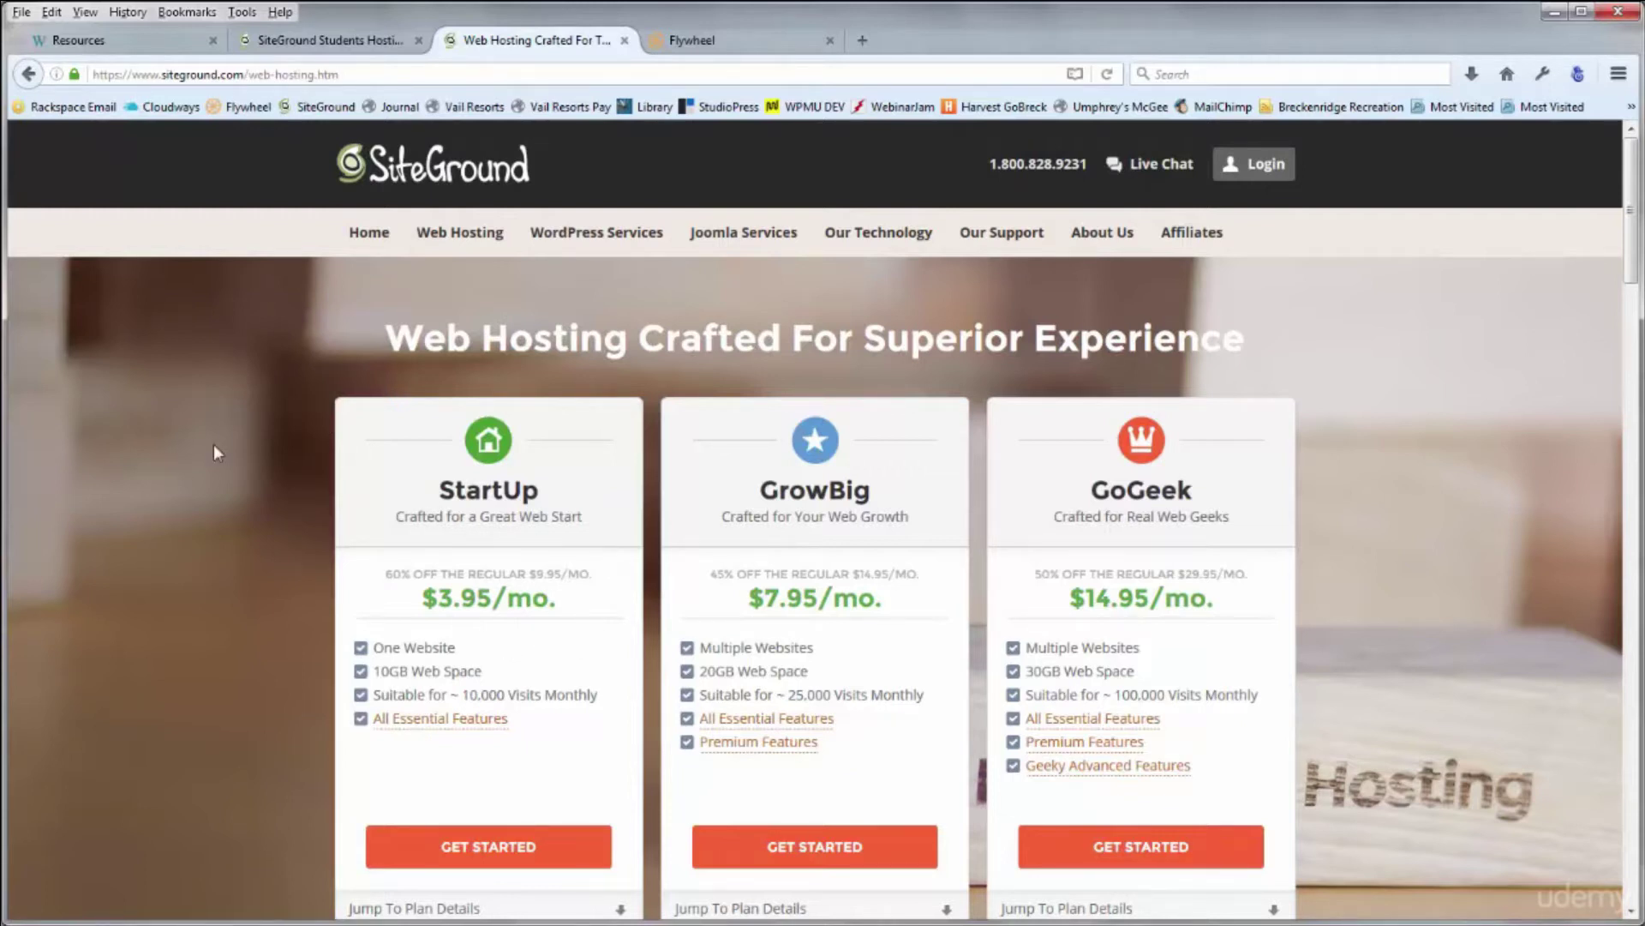
left_click(326, 40)
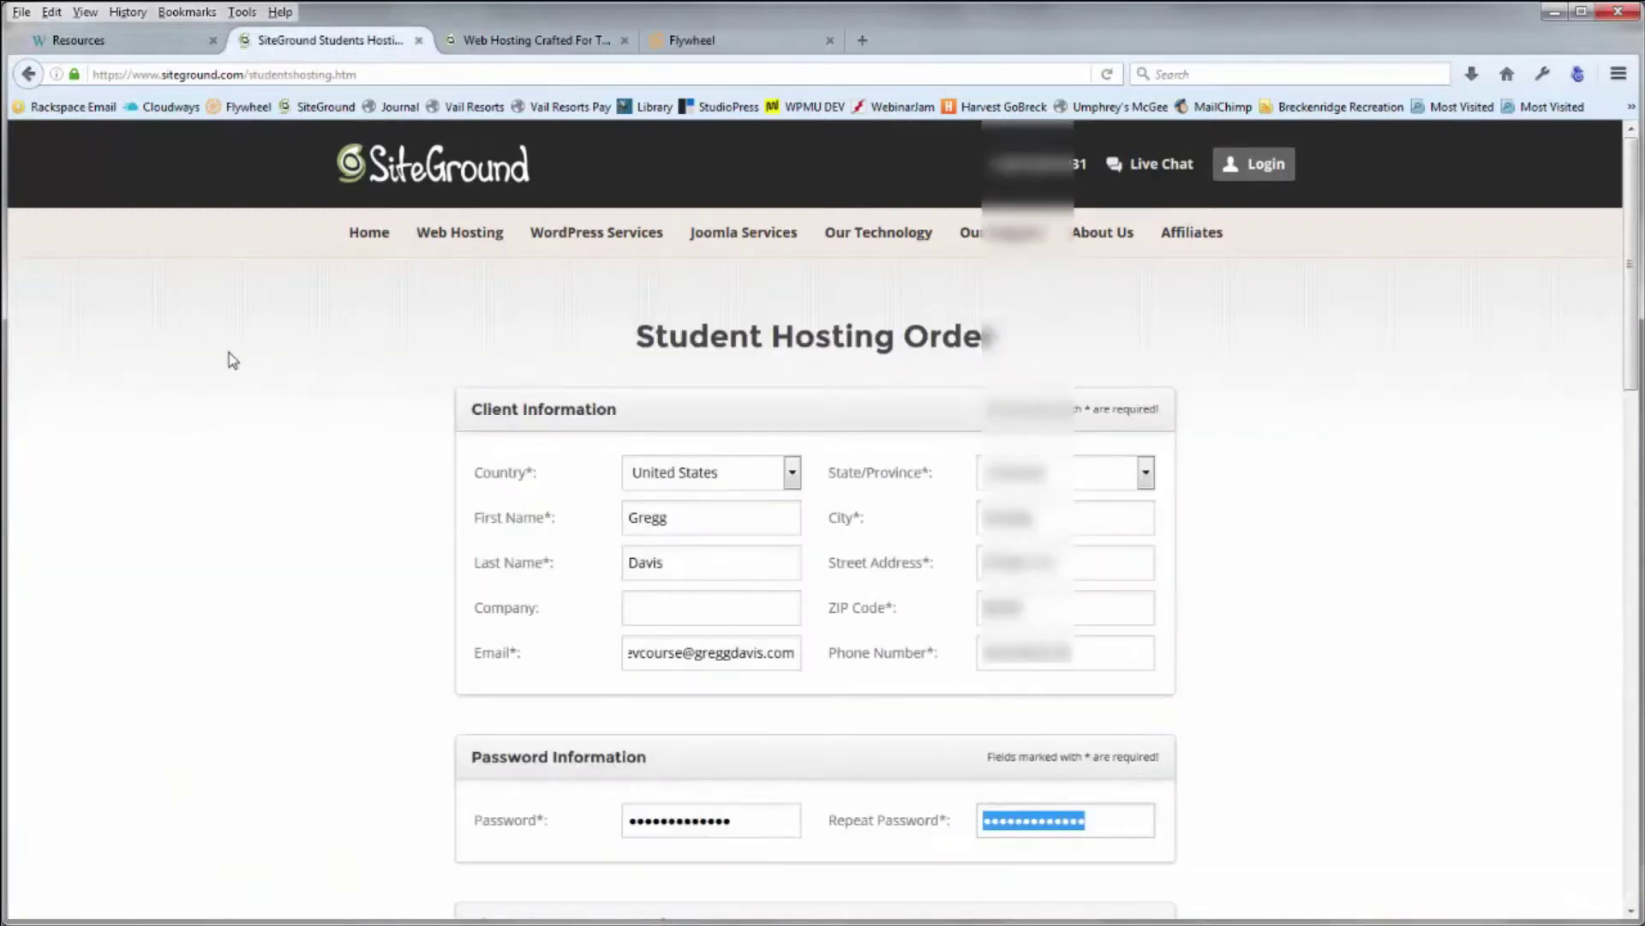
left_click(275, 372)
scroll(286, 406, "down", 6)
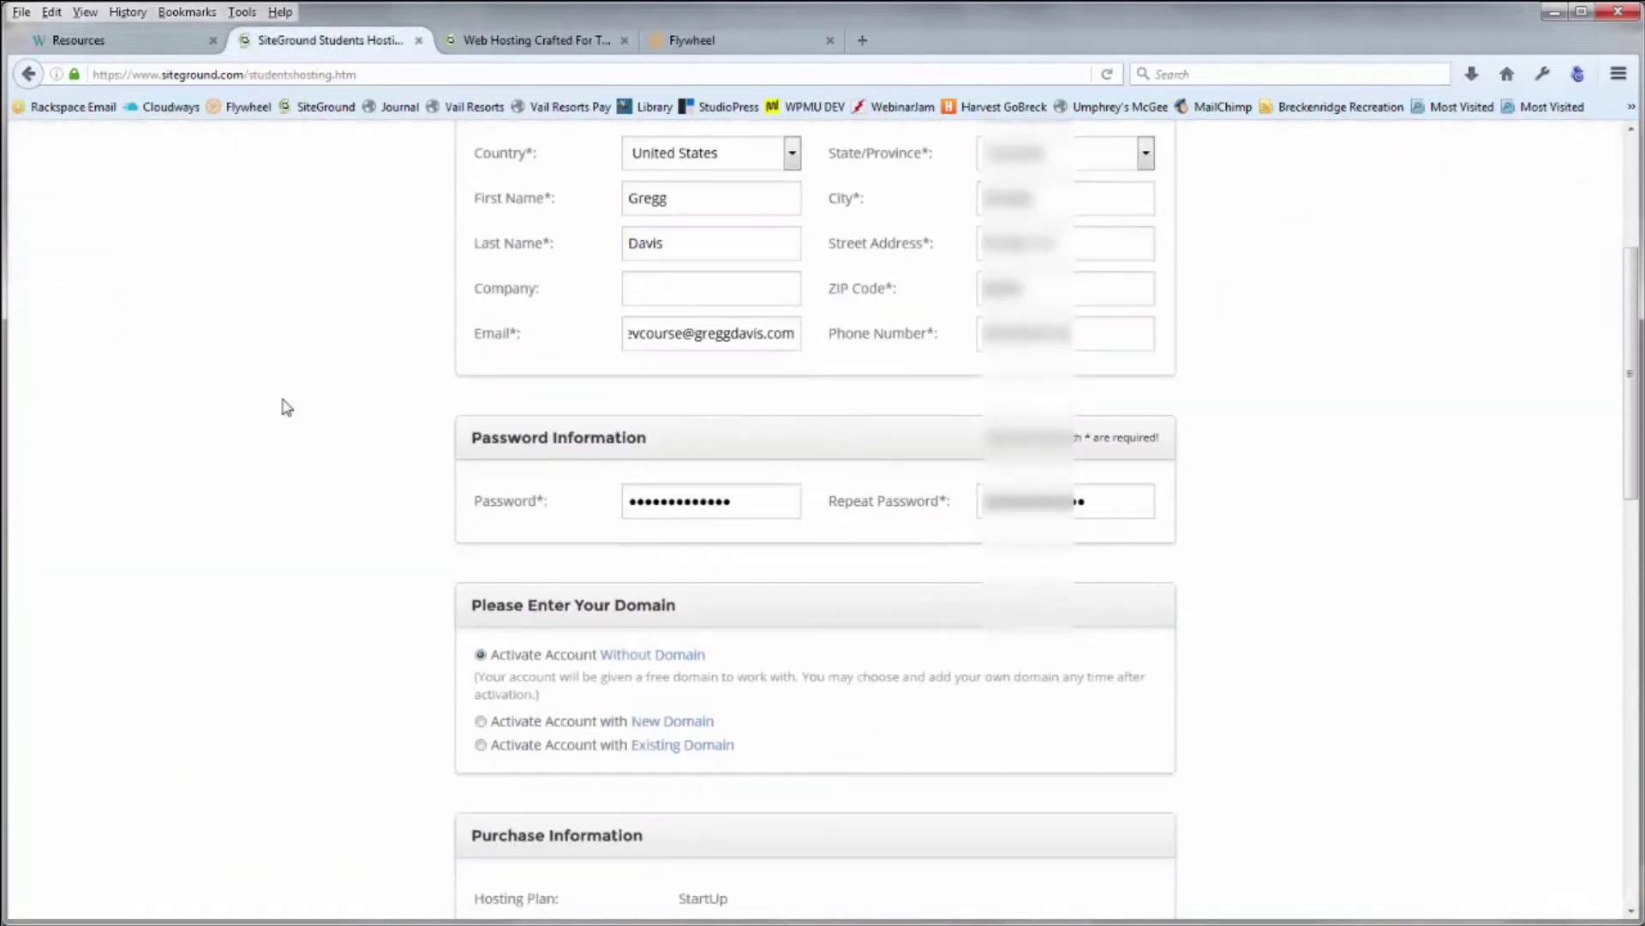
scroll(286, 407, "down", 4)
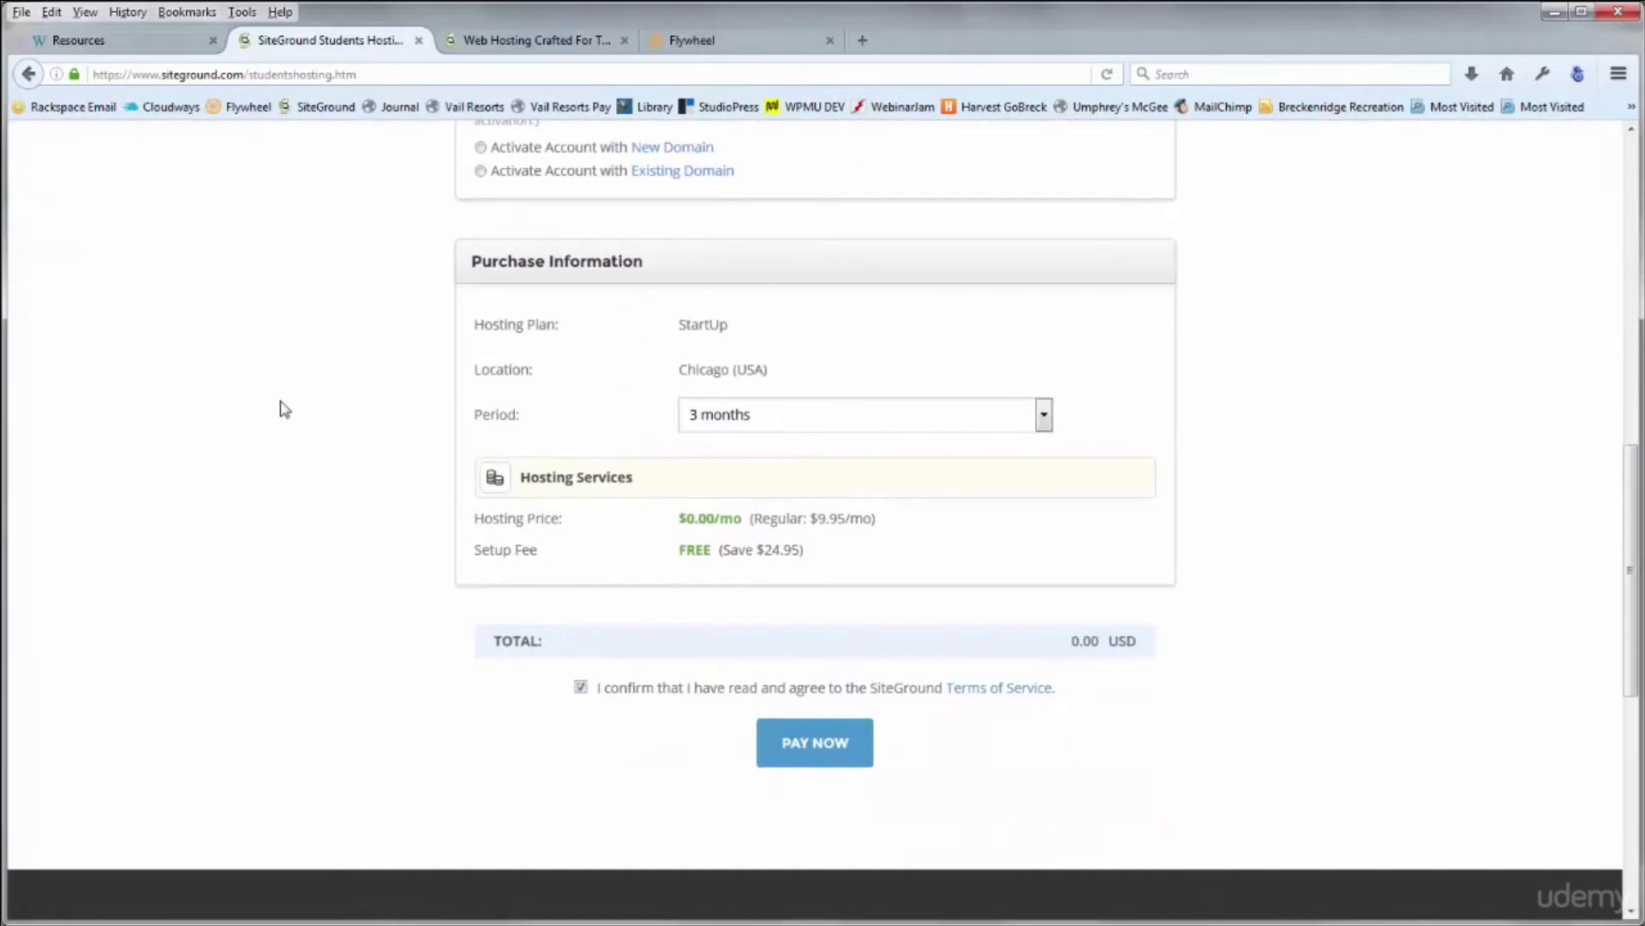
scroll(283, 408, "up", 3)
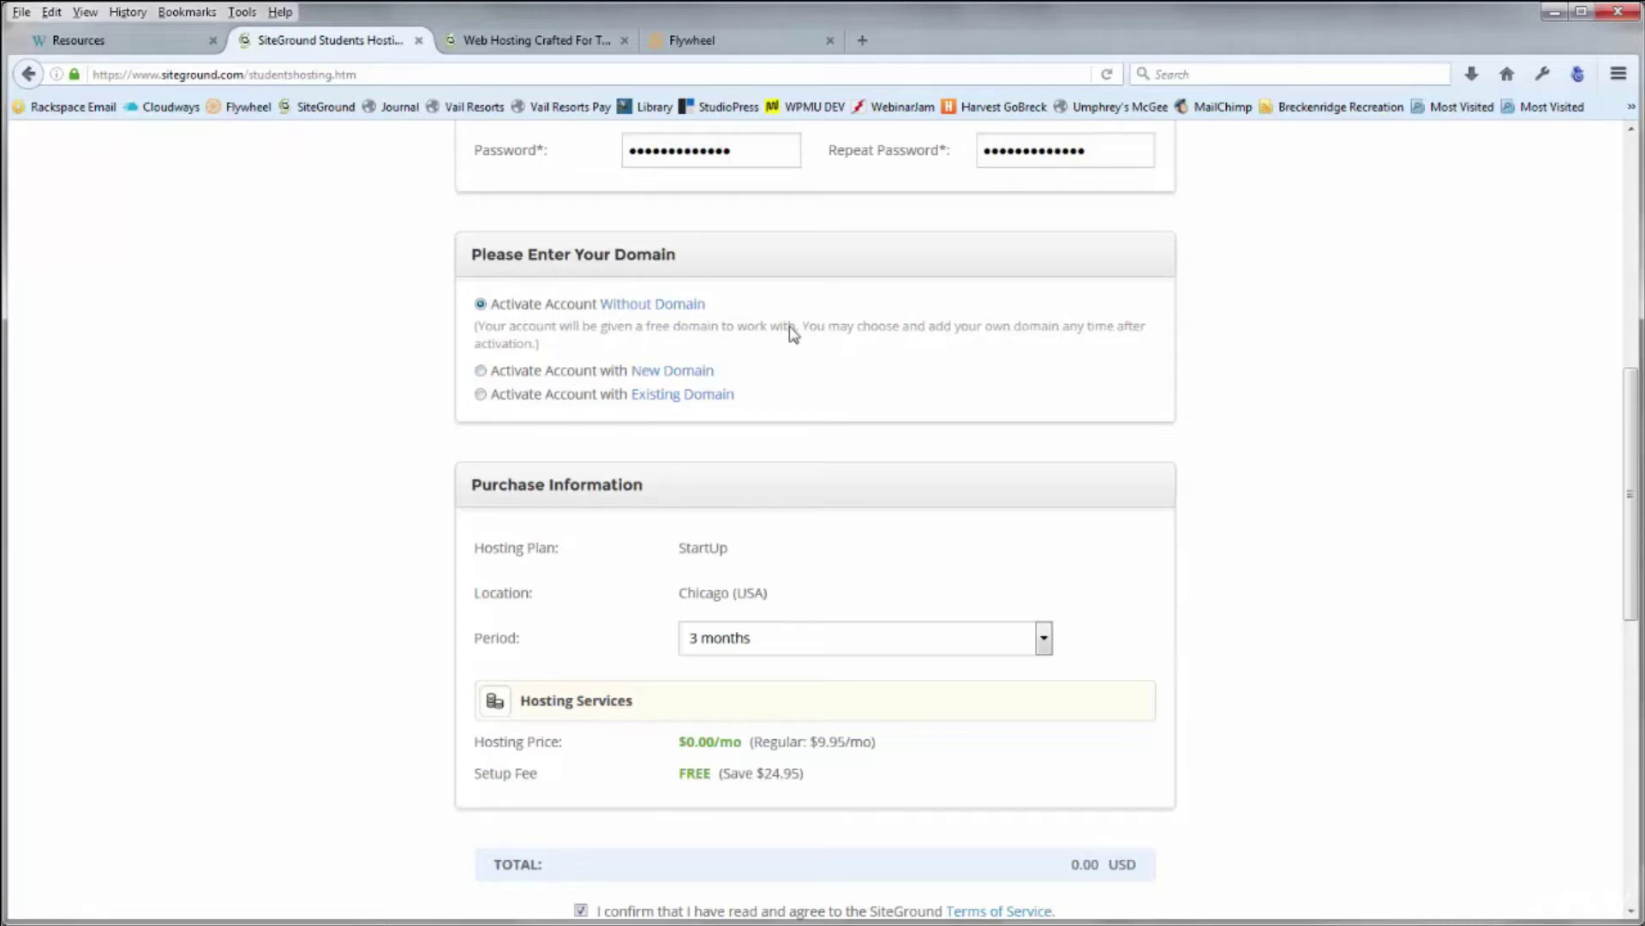
scroll(381, 415, "down", 4)
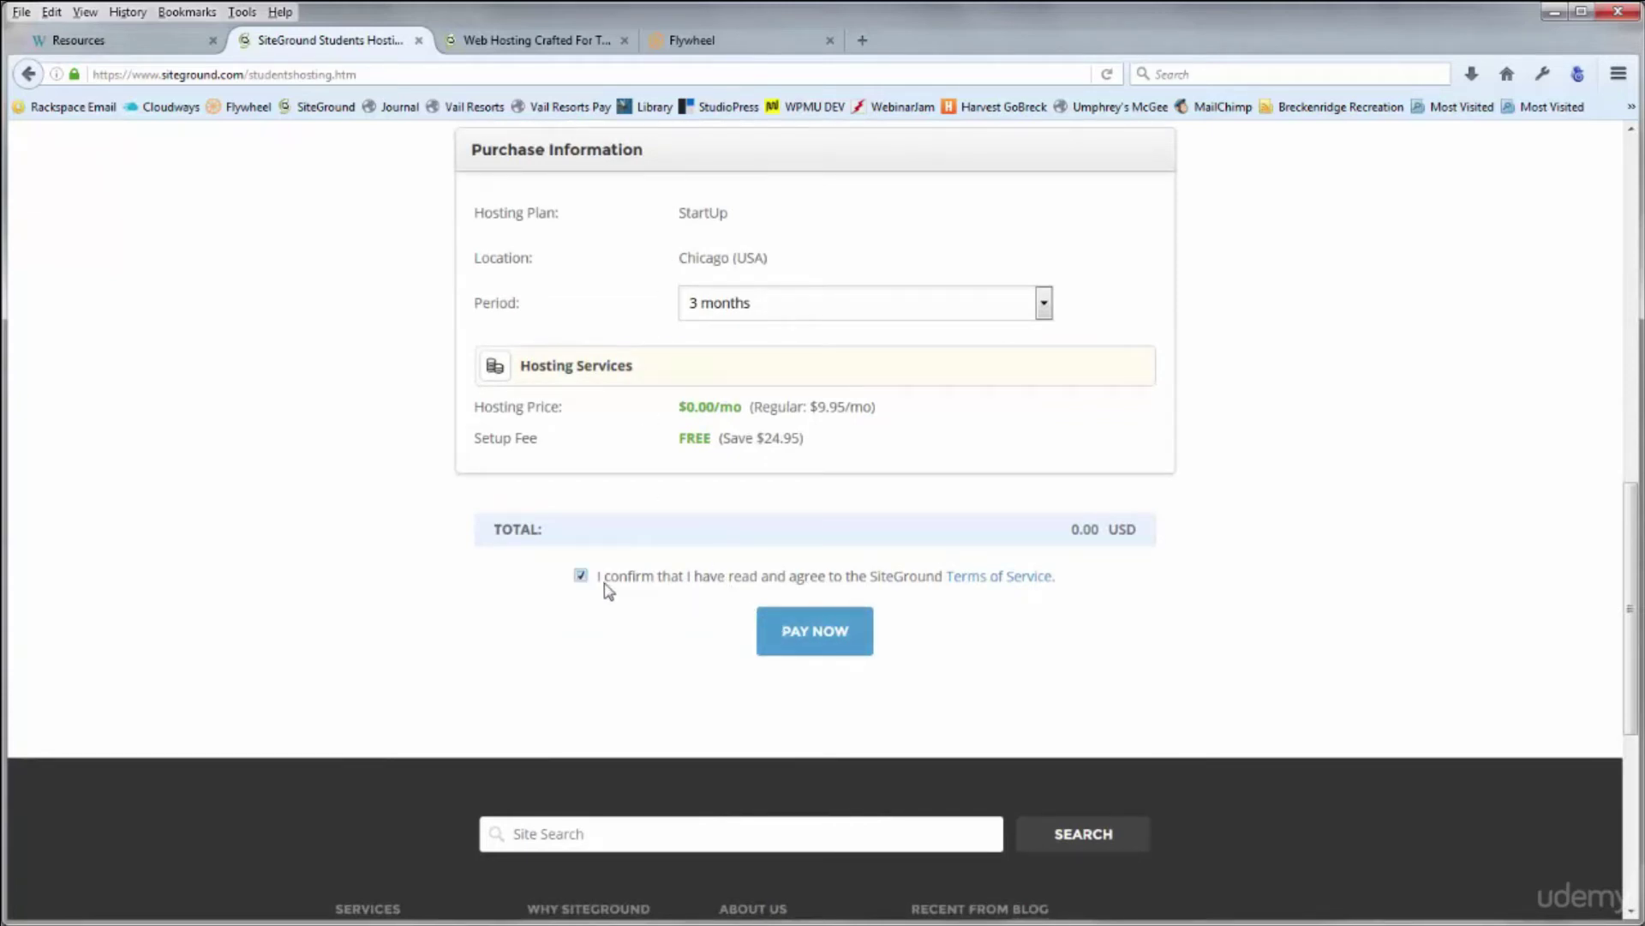
Step: Submit the free hosting order, dismiss the save-login prompt, and go to the User's Area login page
left_click(805, 641)
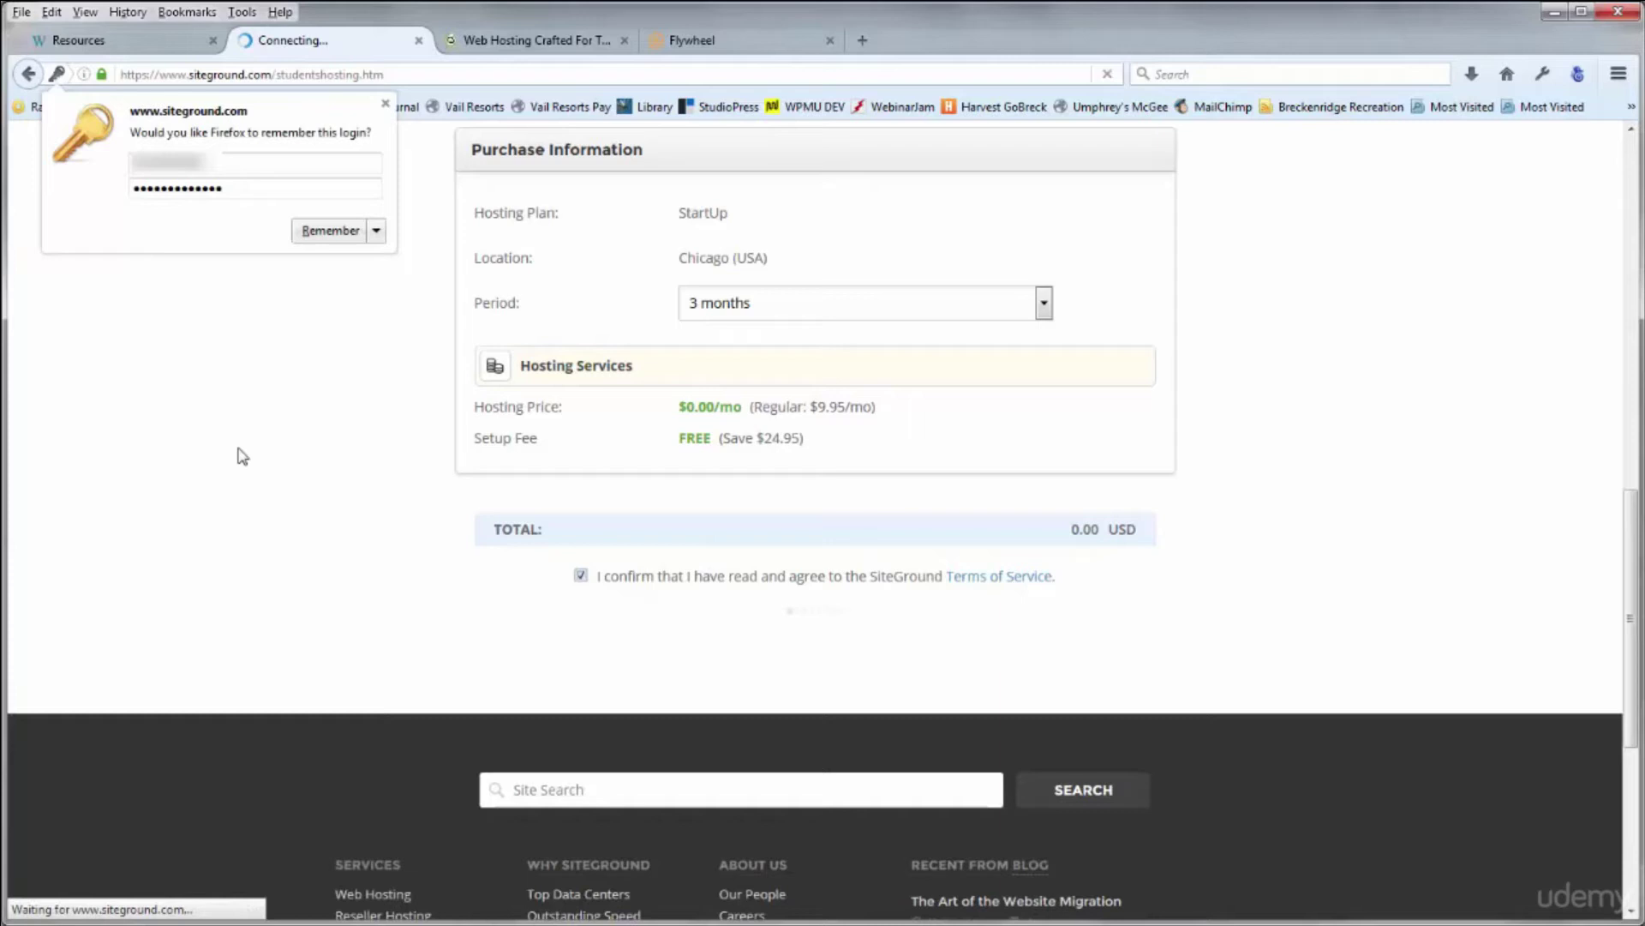
left_click(385, 103)
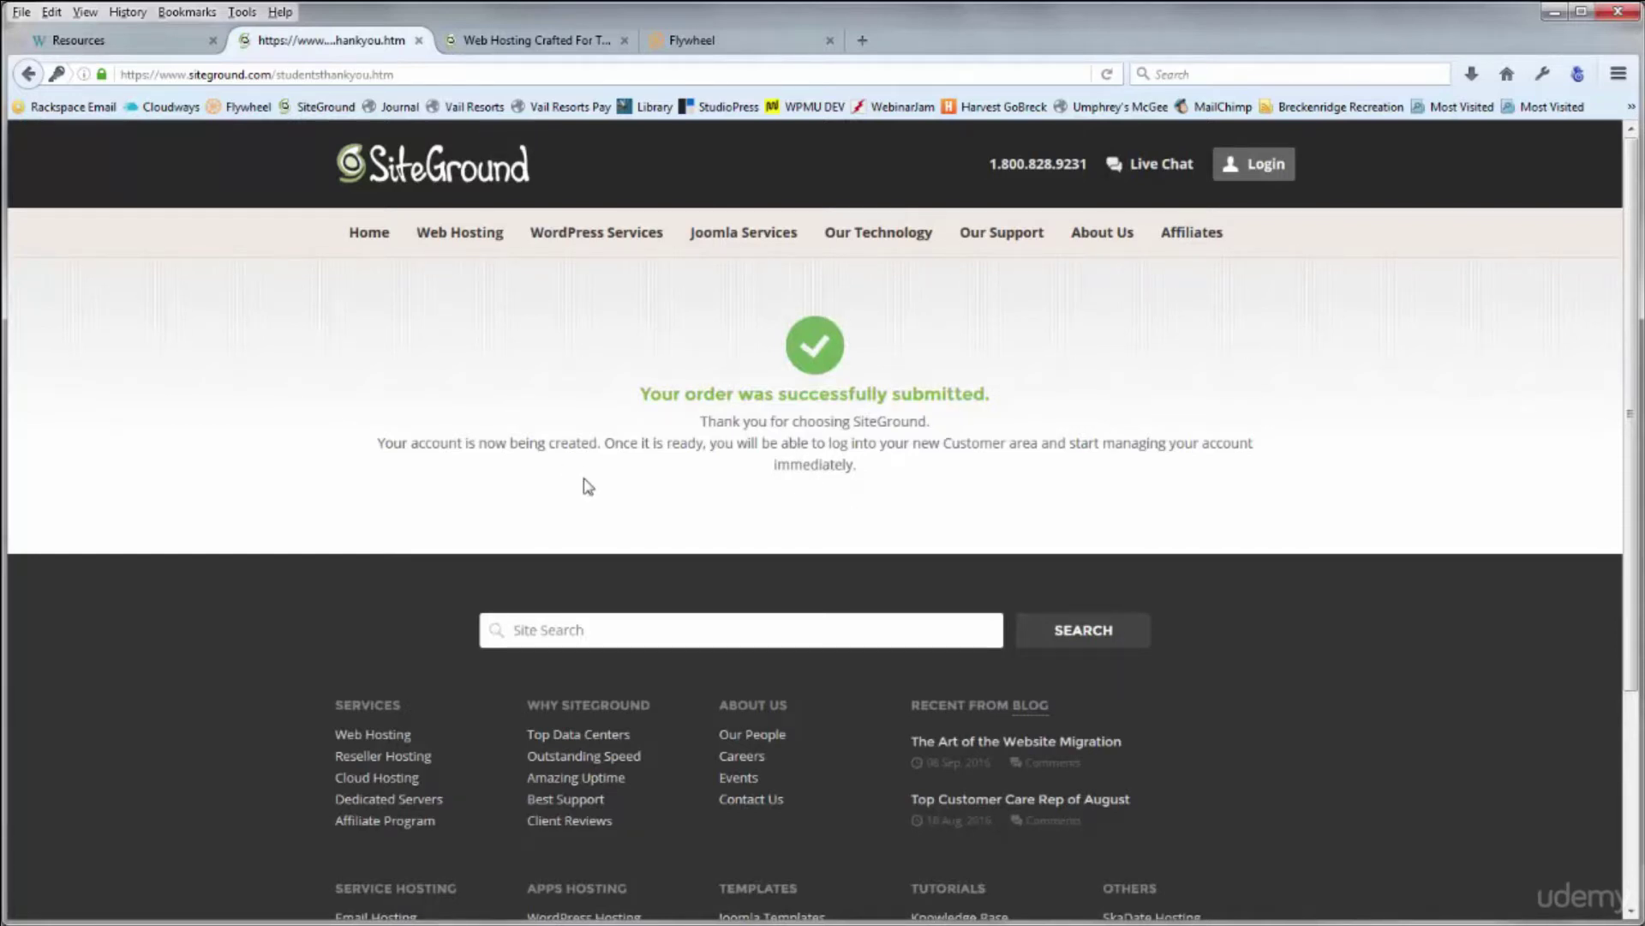
left_click(1265, 168)
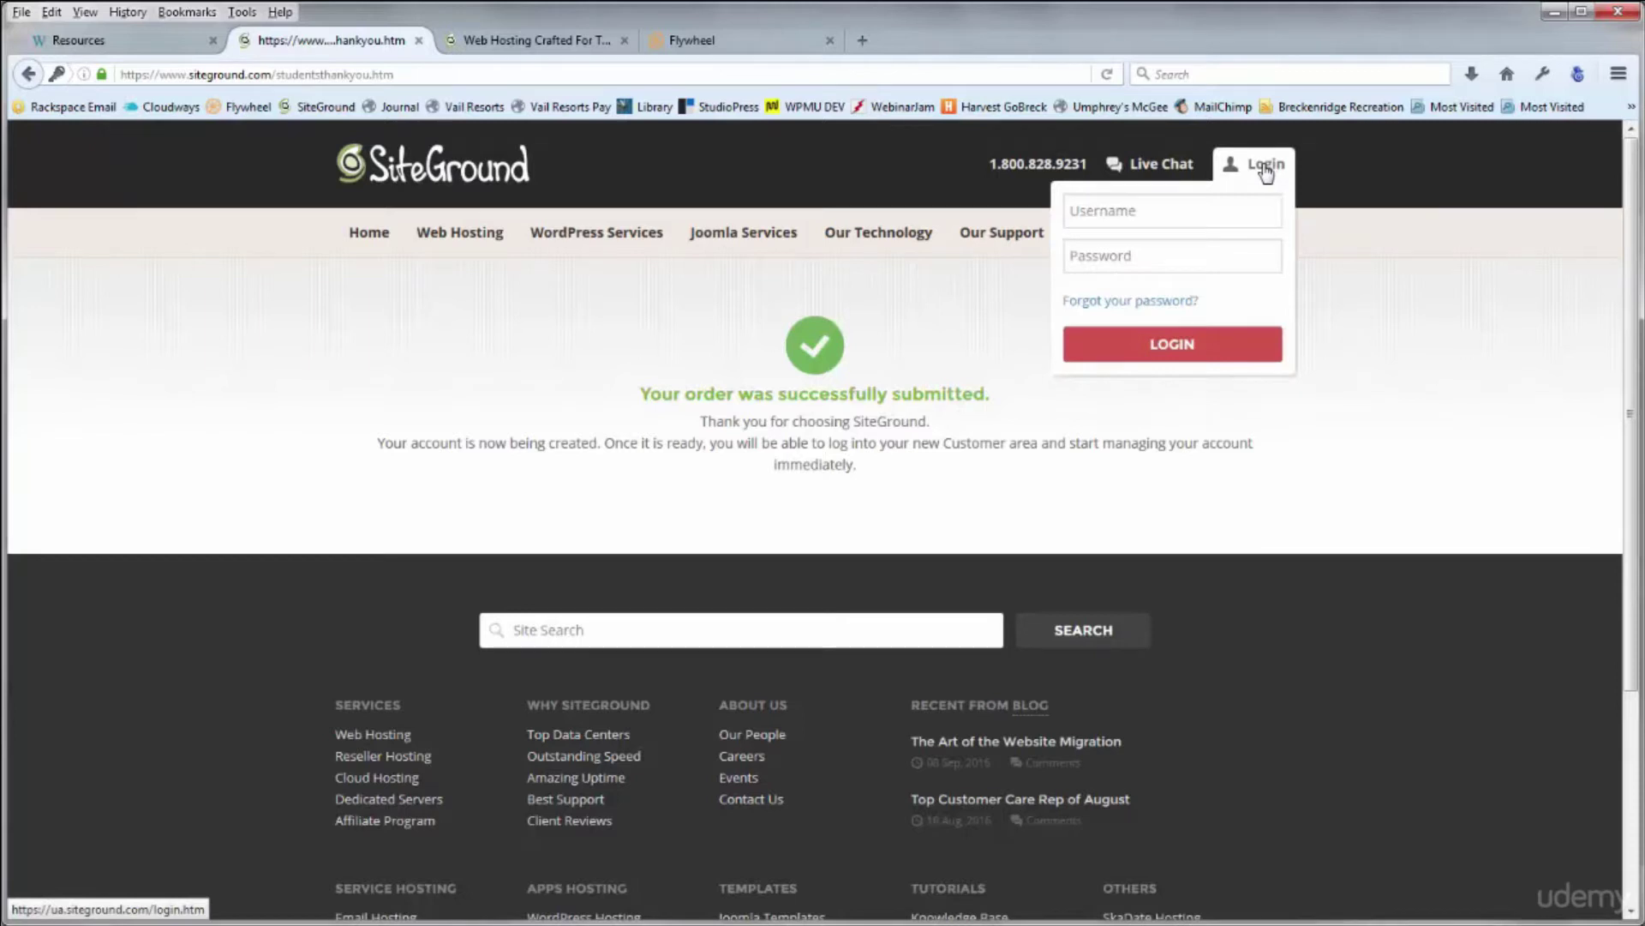
left_click(1267, 170)
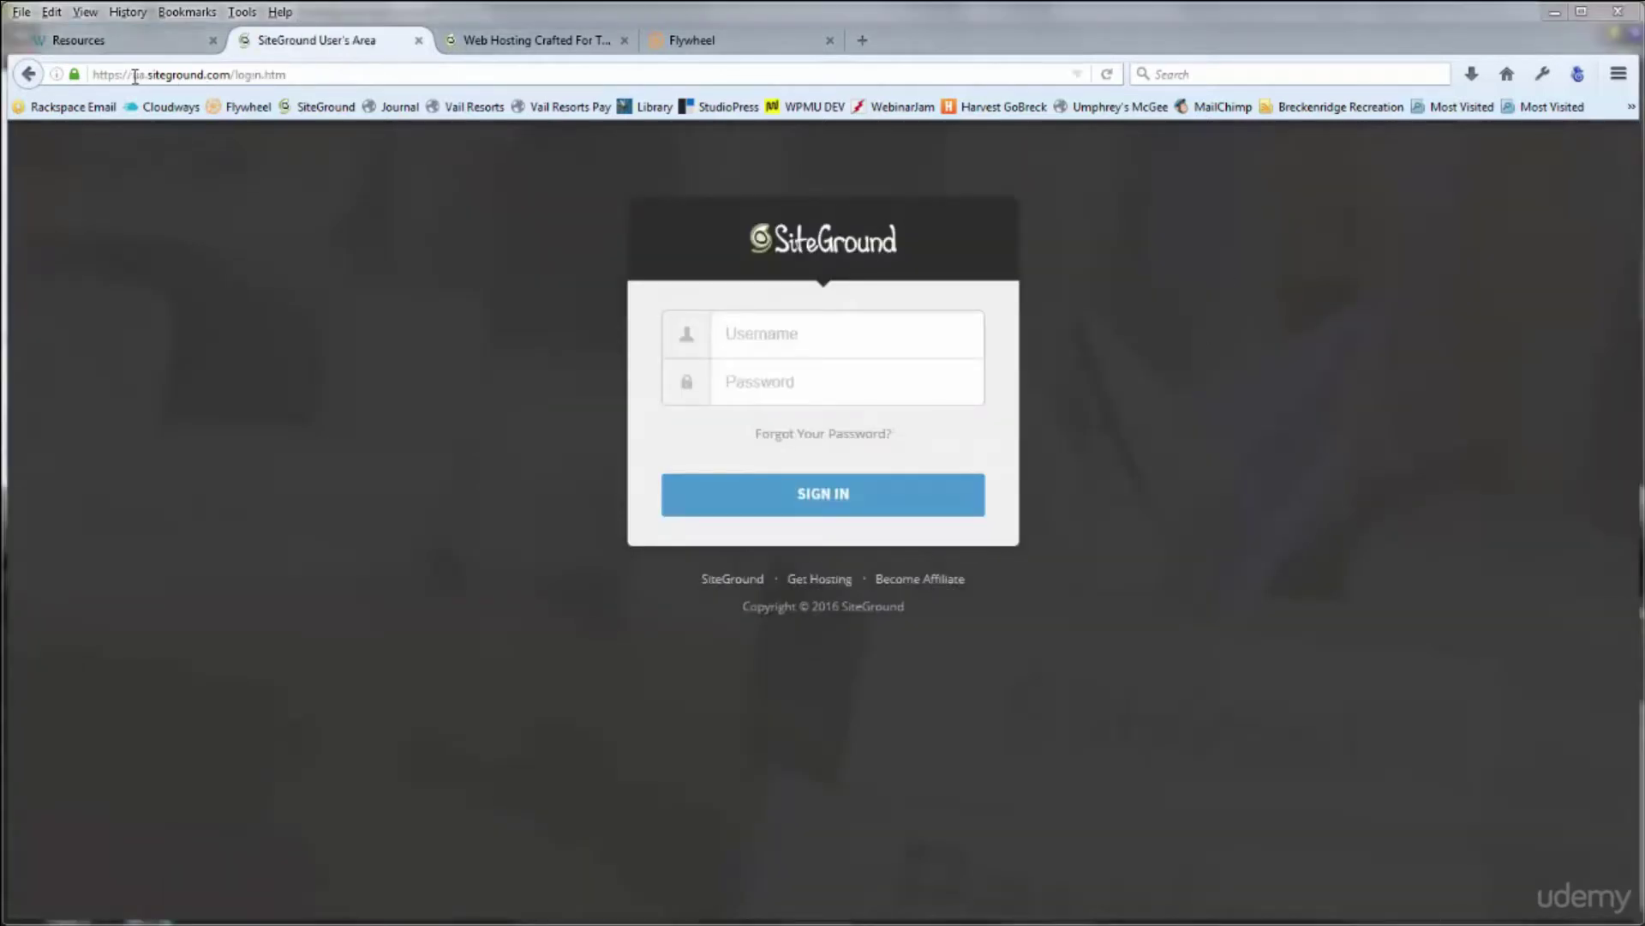
Step: Hide Firefox's Bookmarks Toolbar above the SiteGround login page
left_click_drag(135, 75, 314, 72)
left_click(314, 72)
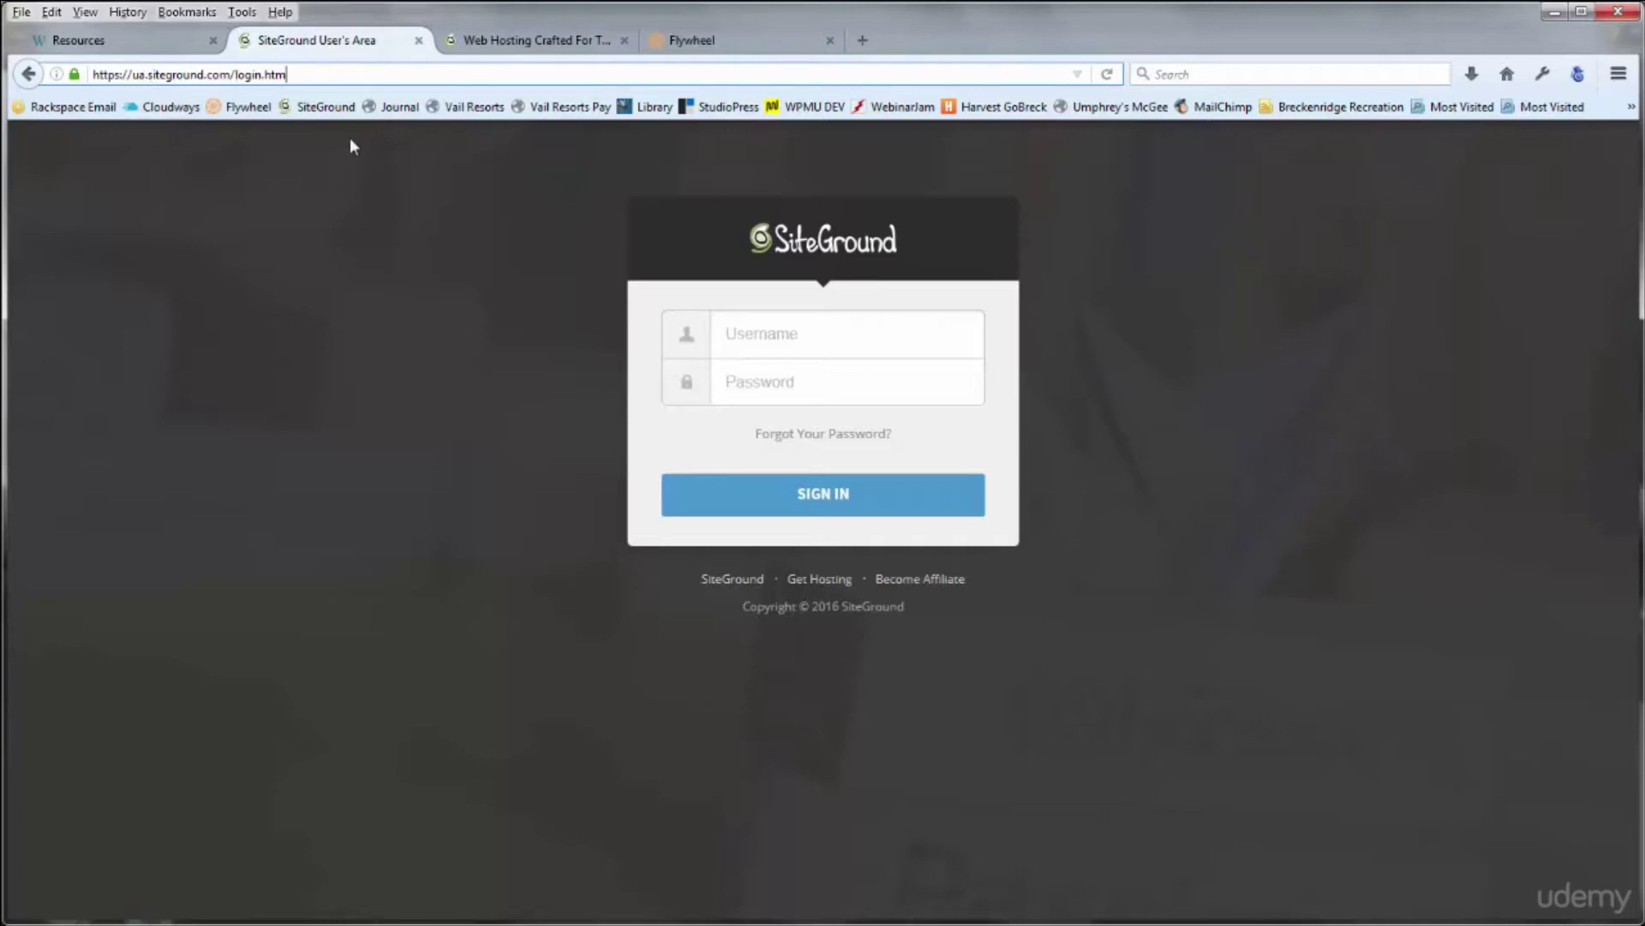
right_click(389, 92)
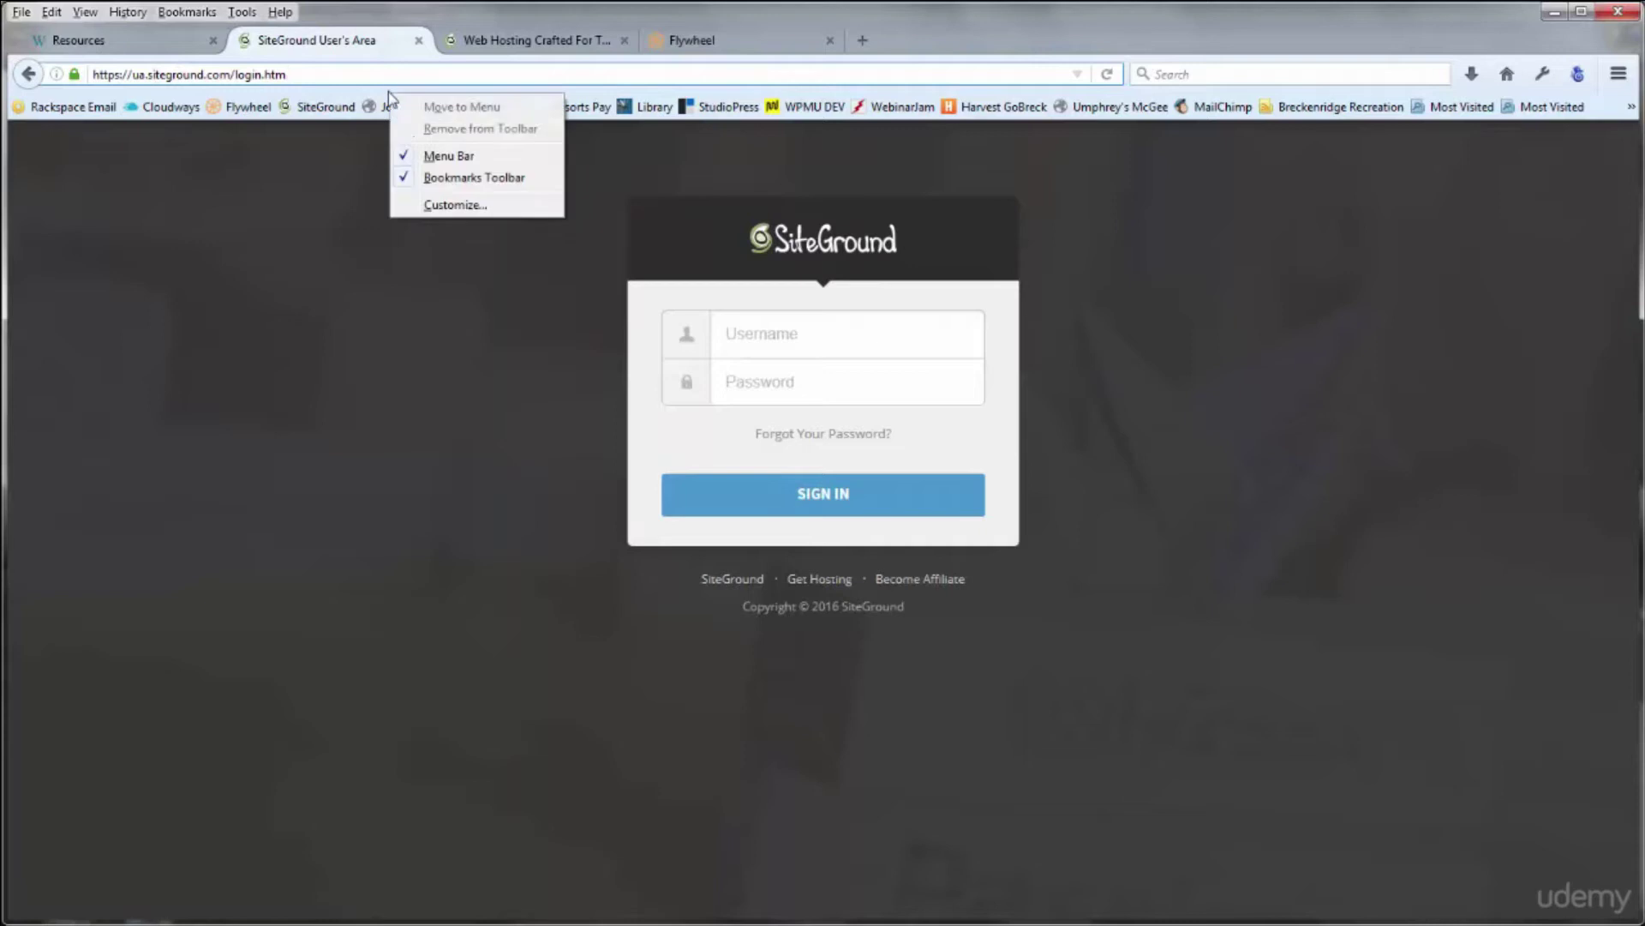
left_click(431, 177)
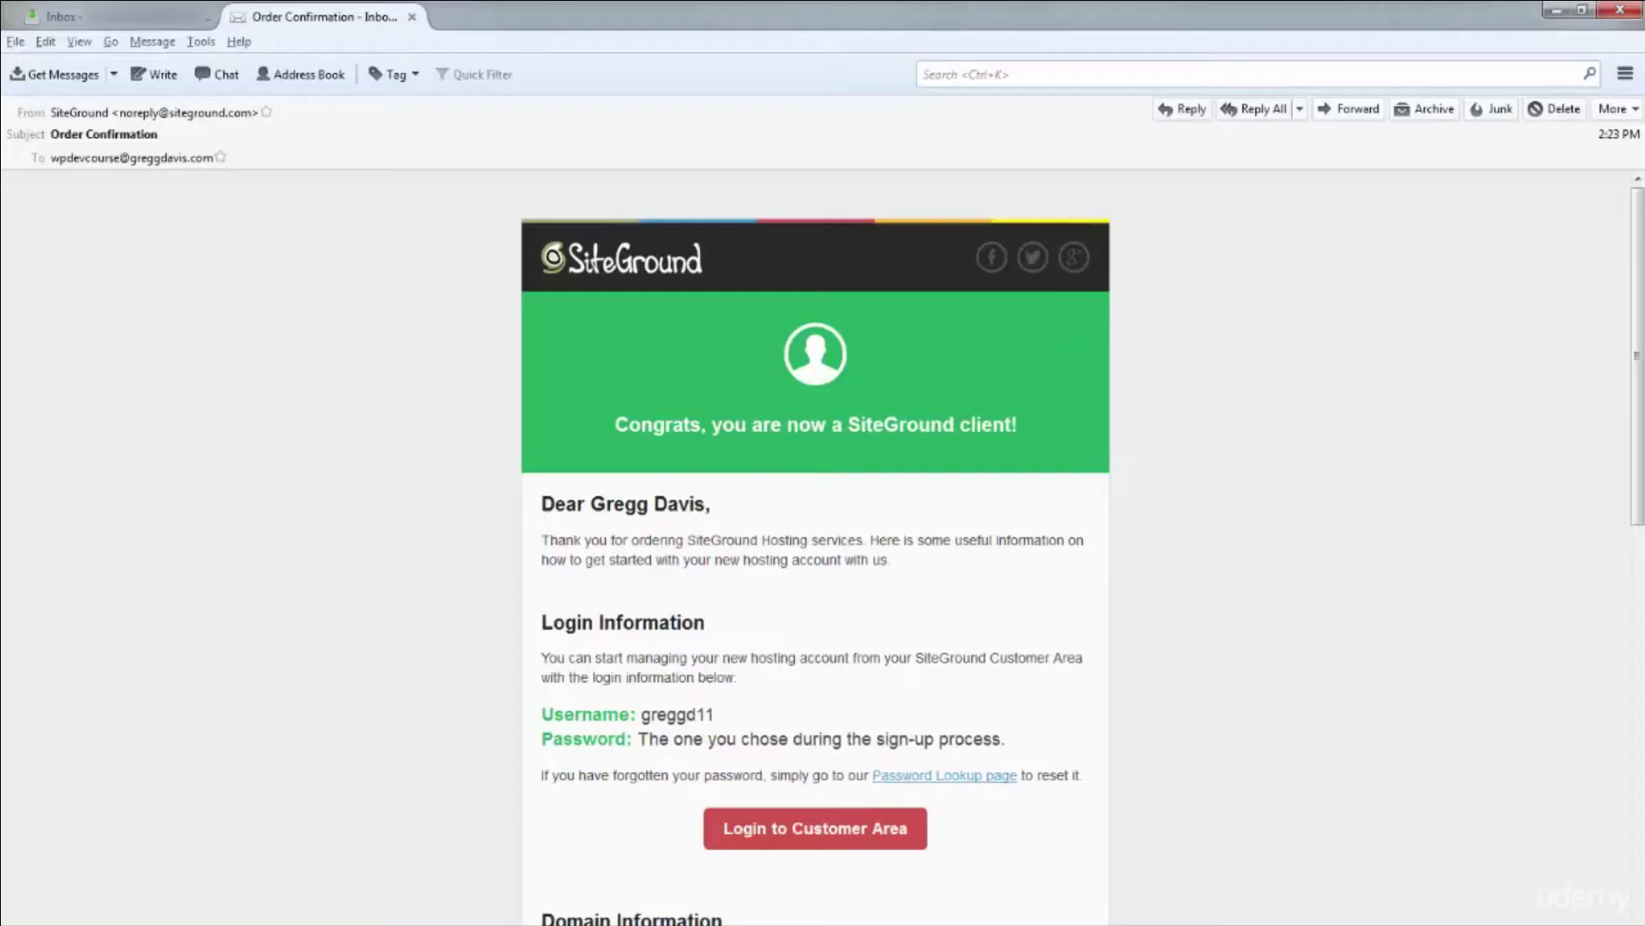
Step: Copy the account username from the Thunderbird Order Confirmation email and return to the Firefox login page
key("alt+Tab")
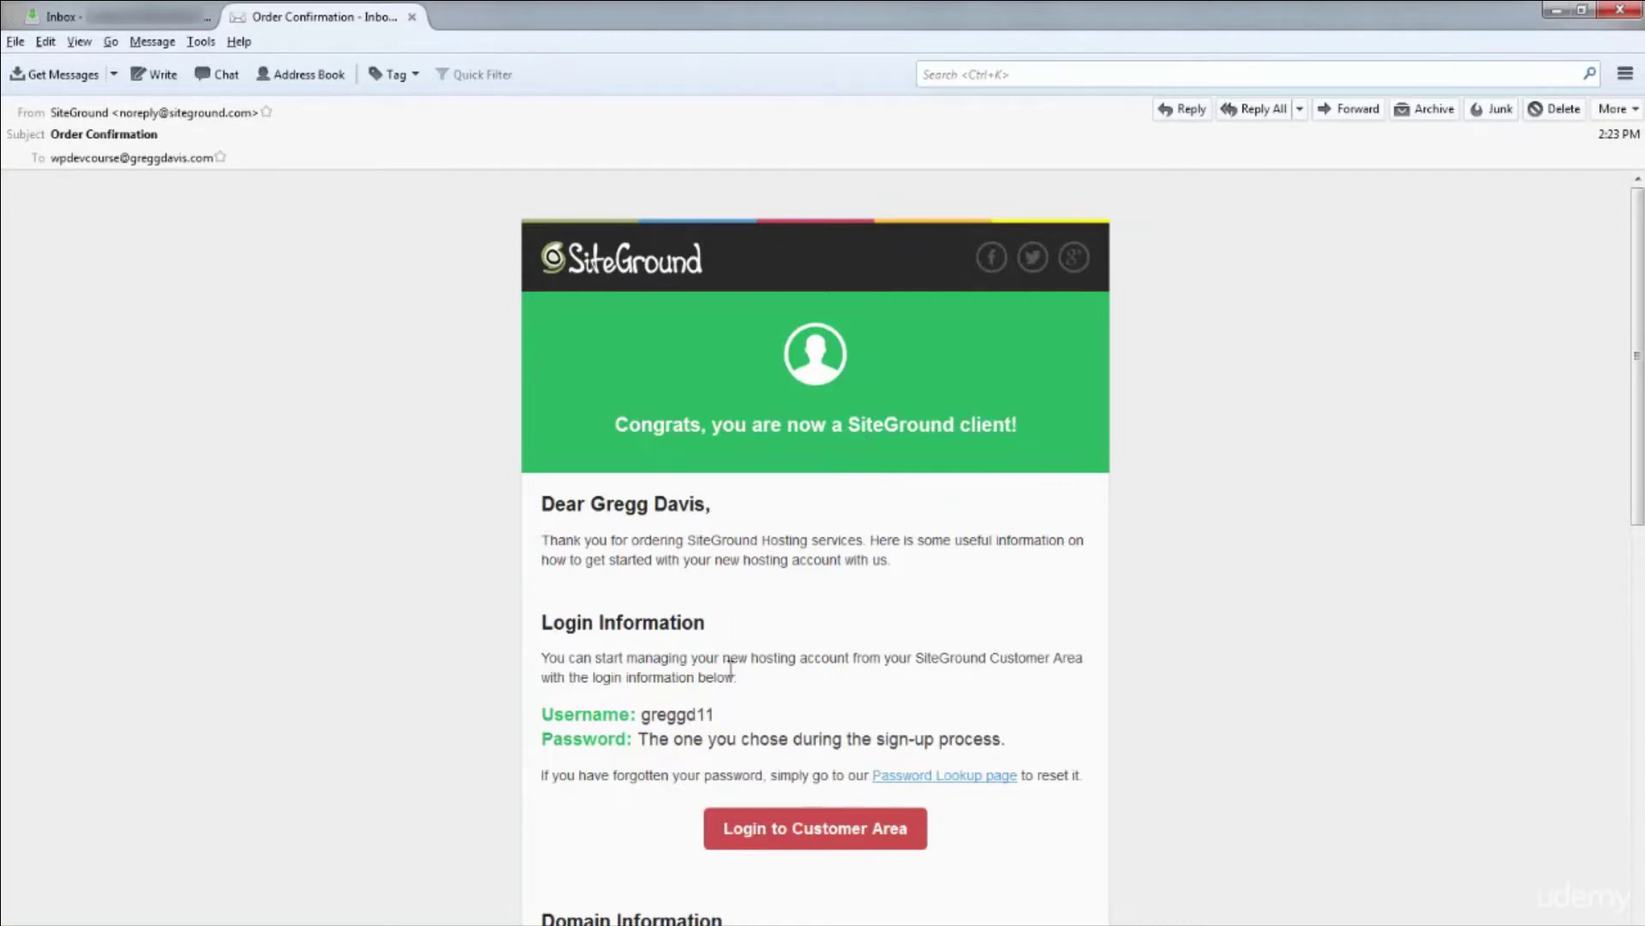
left_click_drag(644, 718, 737, 720)
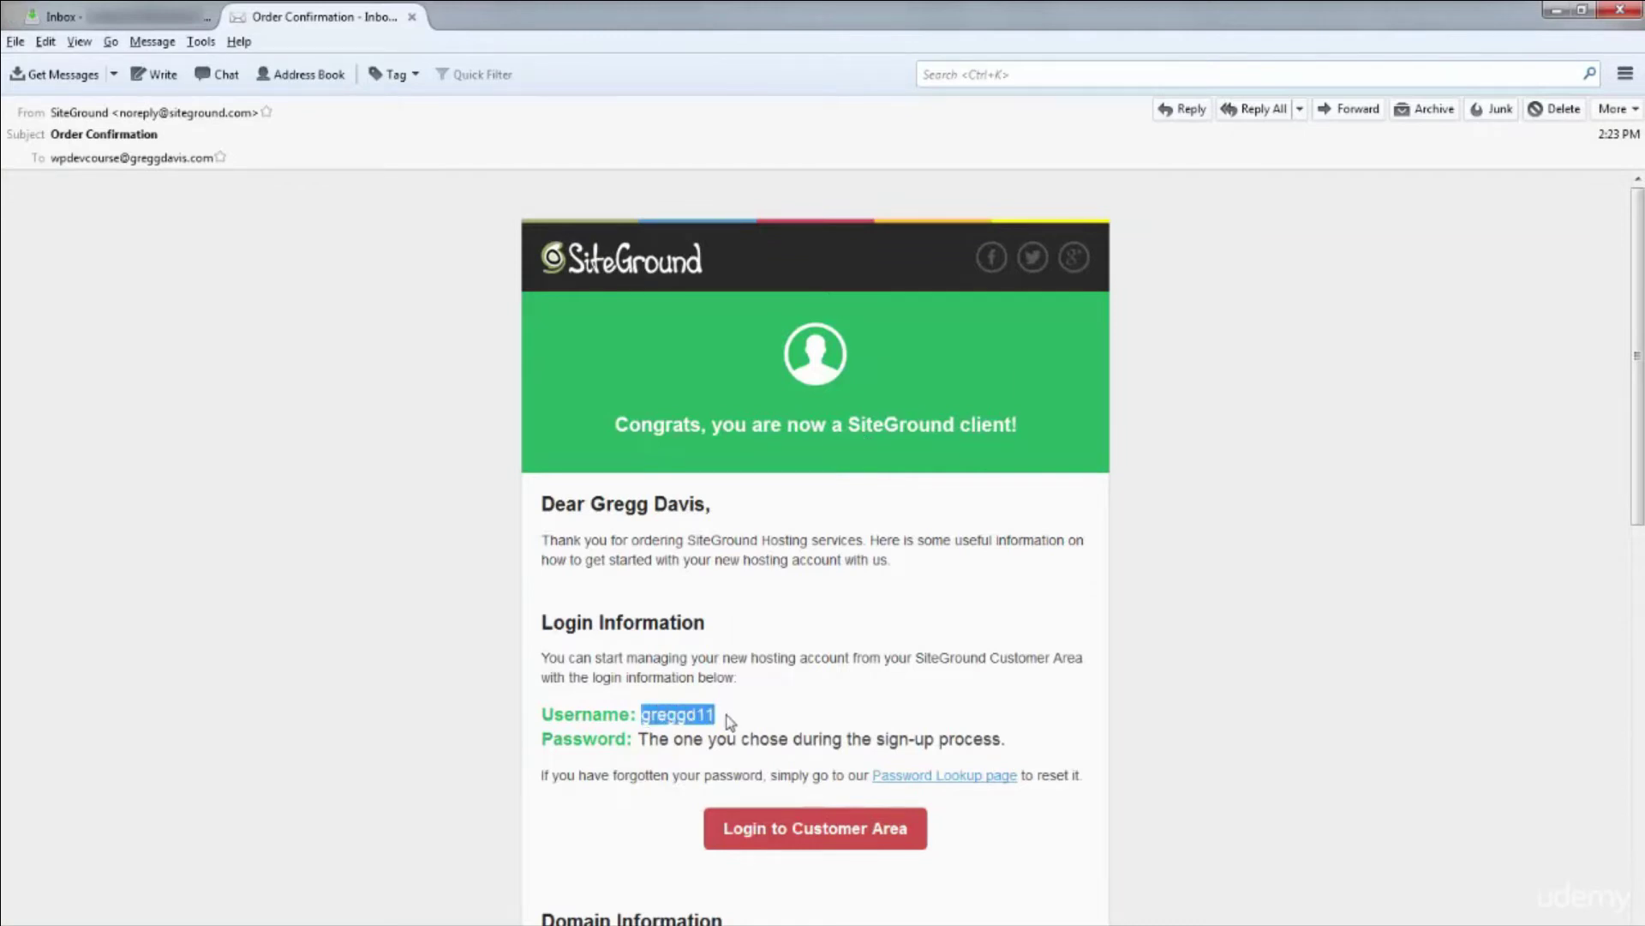
left_click(677, 742)
left_click_drag(640, 742, 1008, 742)
left_click(1014, 739)
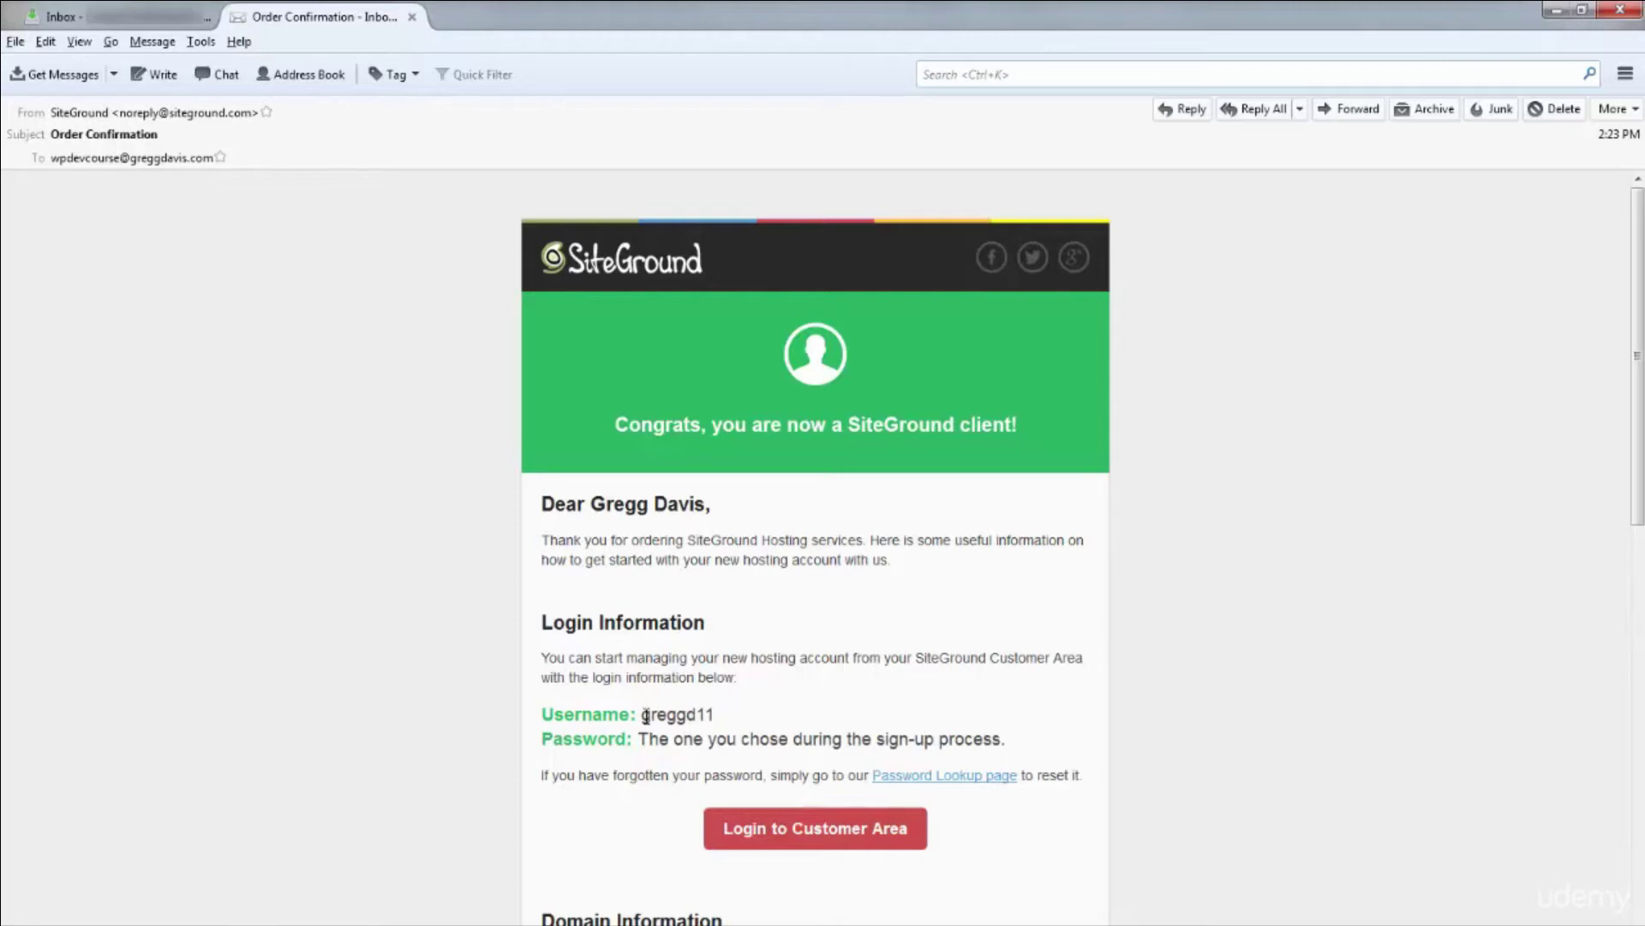
left_click_drag(641, 716, 715, 716)
key("ctrl+c")
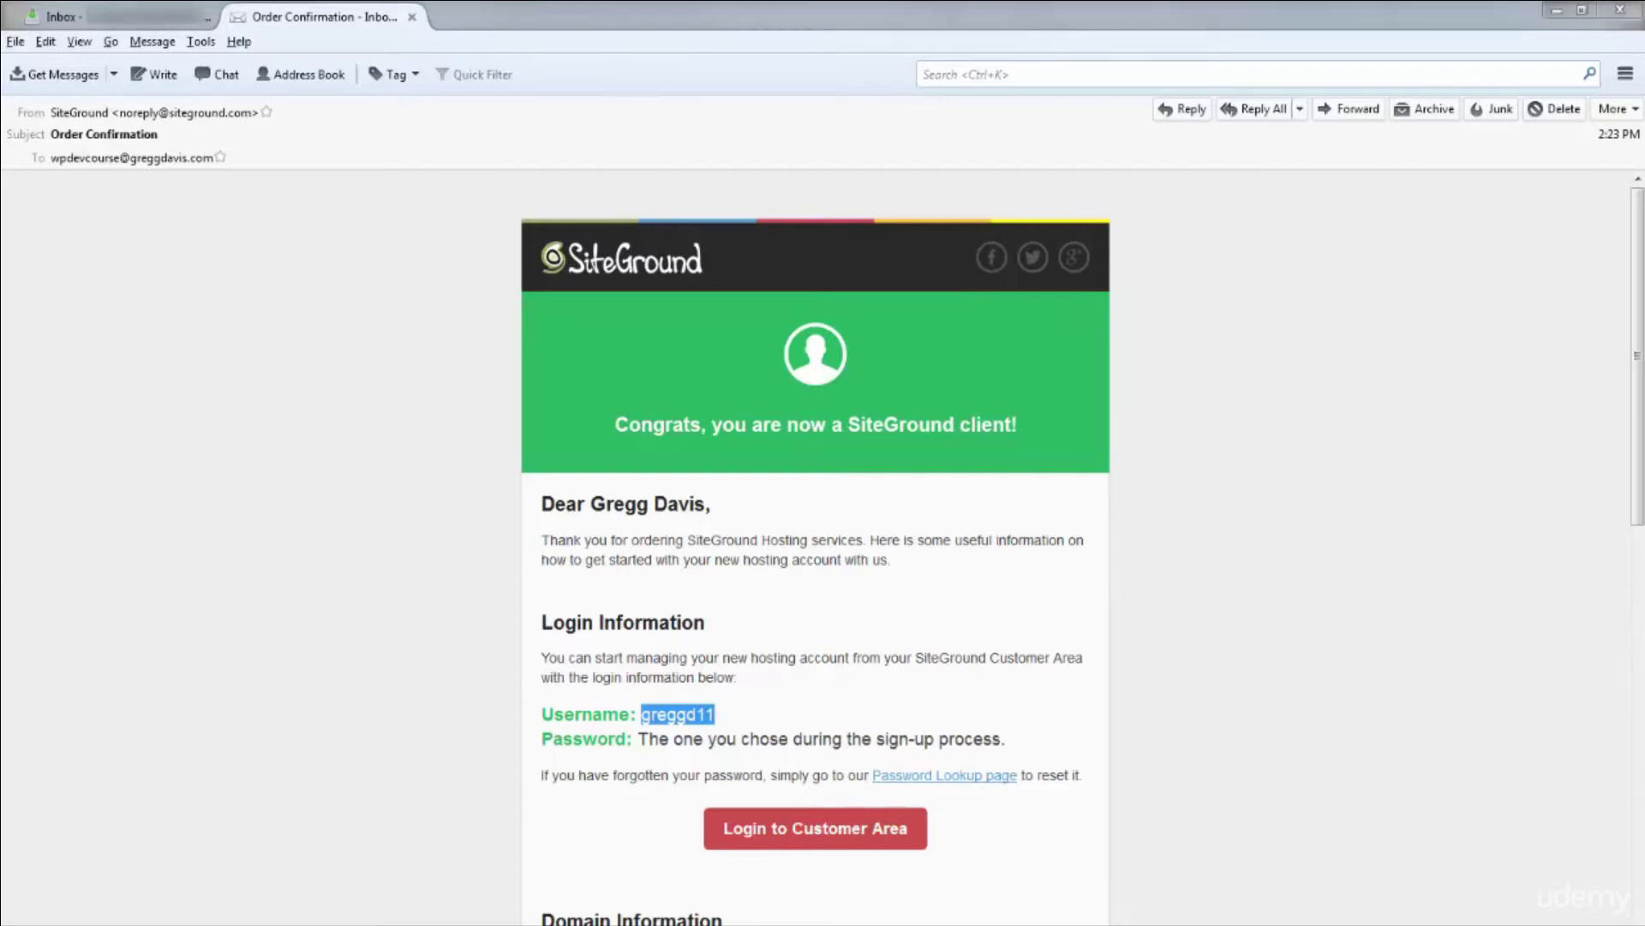
left_click(395, 883)
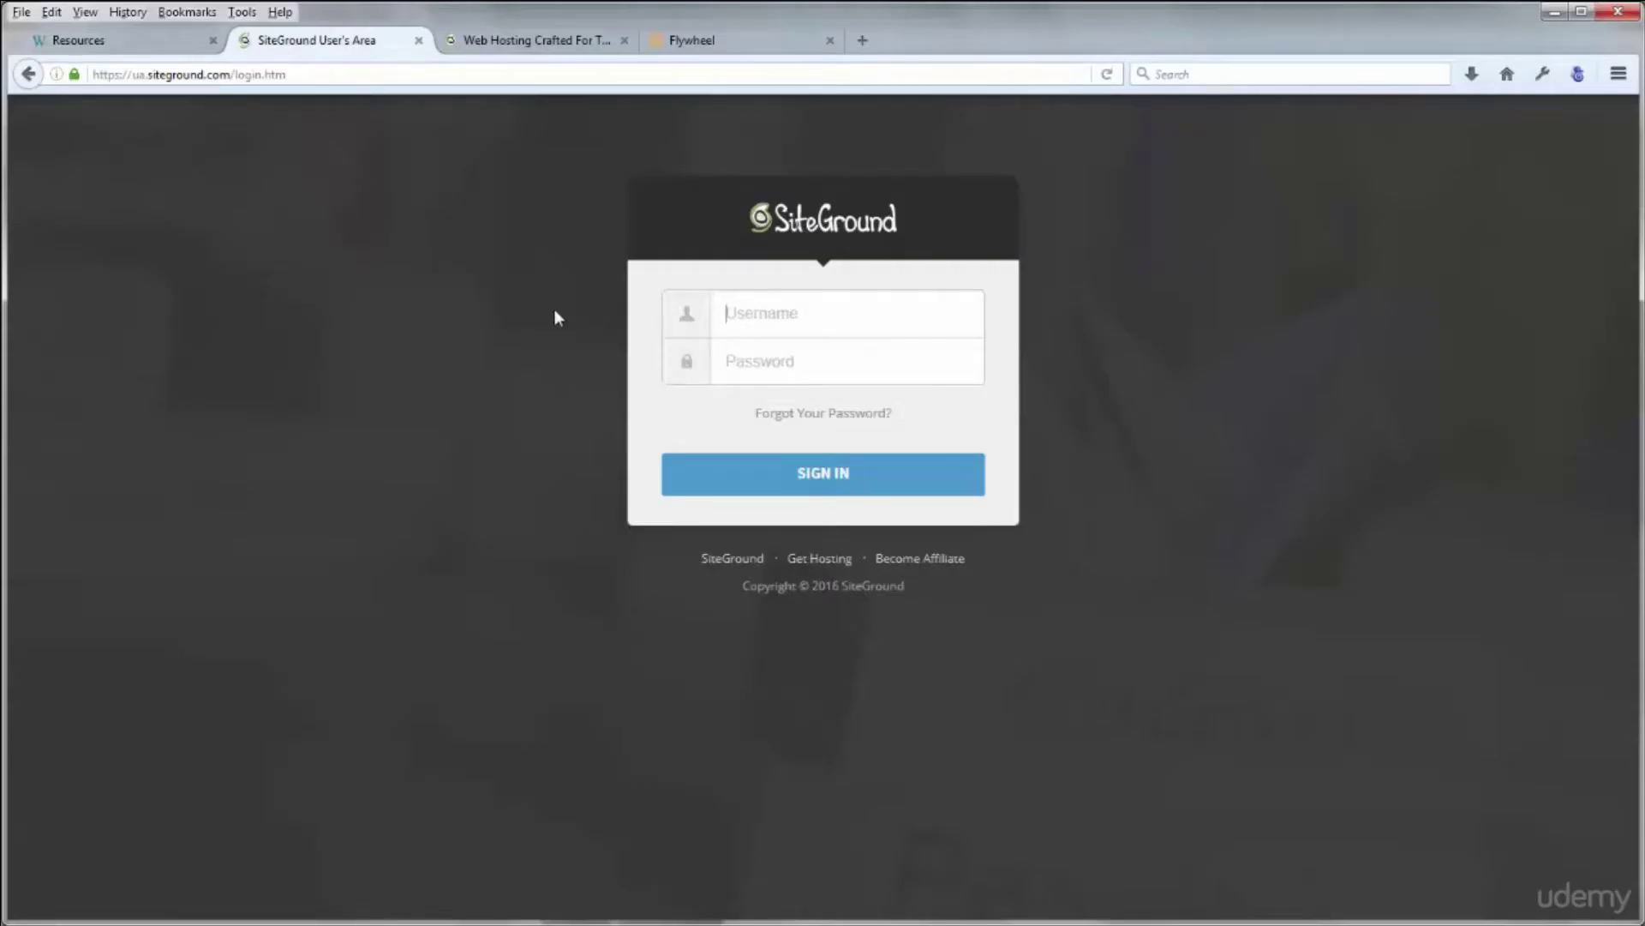
Step: Log in with the pasted username and the account password, letting Firefox remember the login
key("ctrl+v")
left_click(741, 368)
type("••••••••••••••")
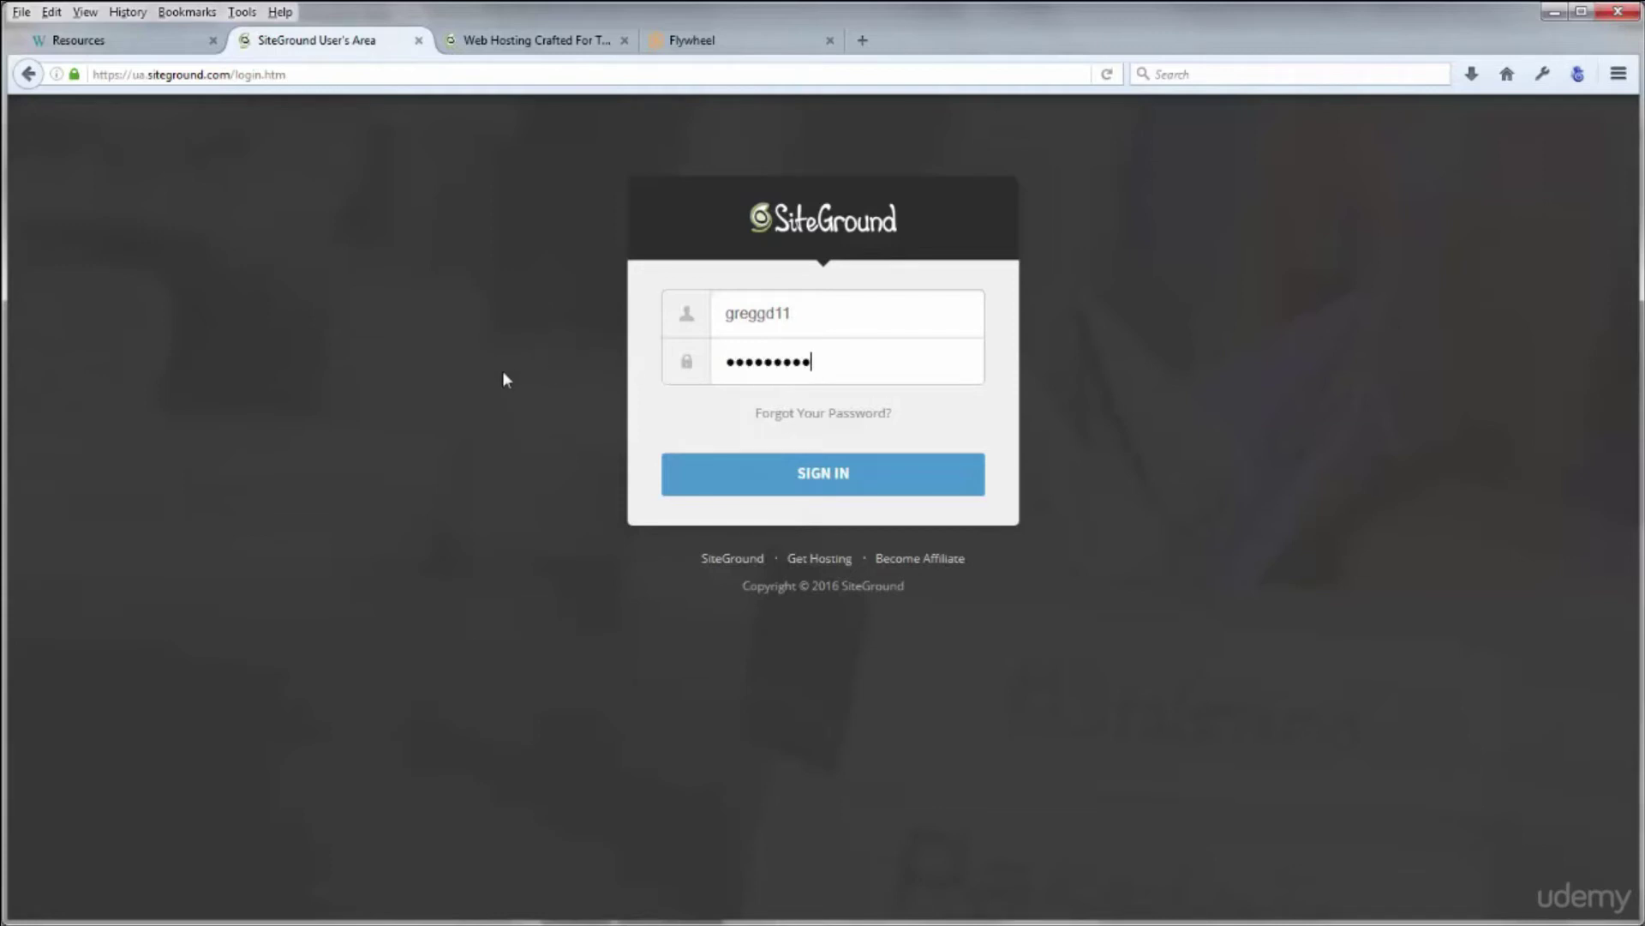
key("Return")
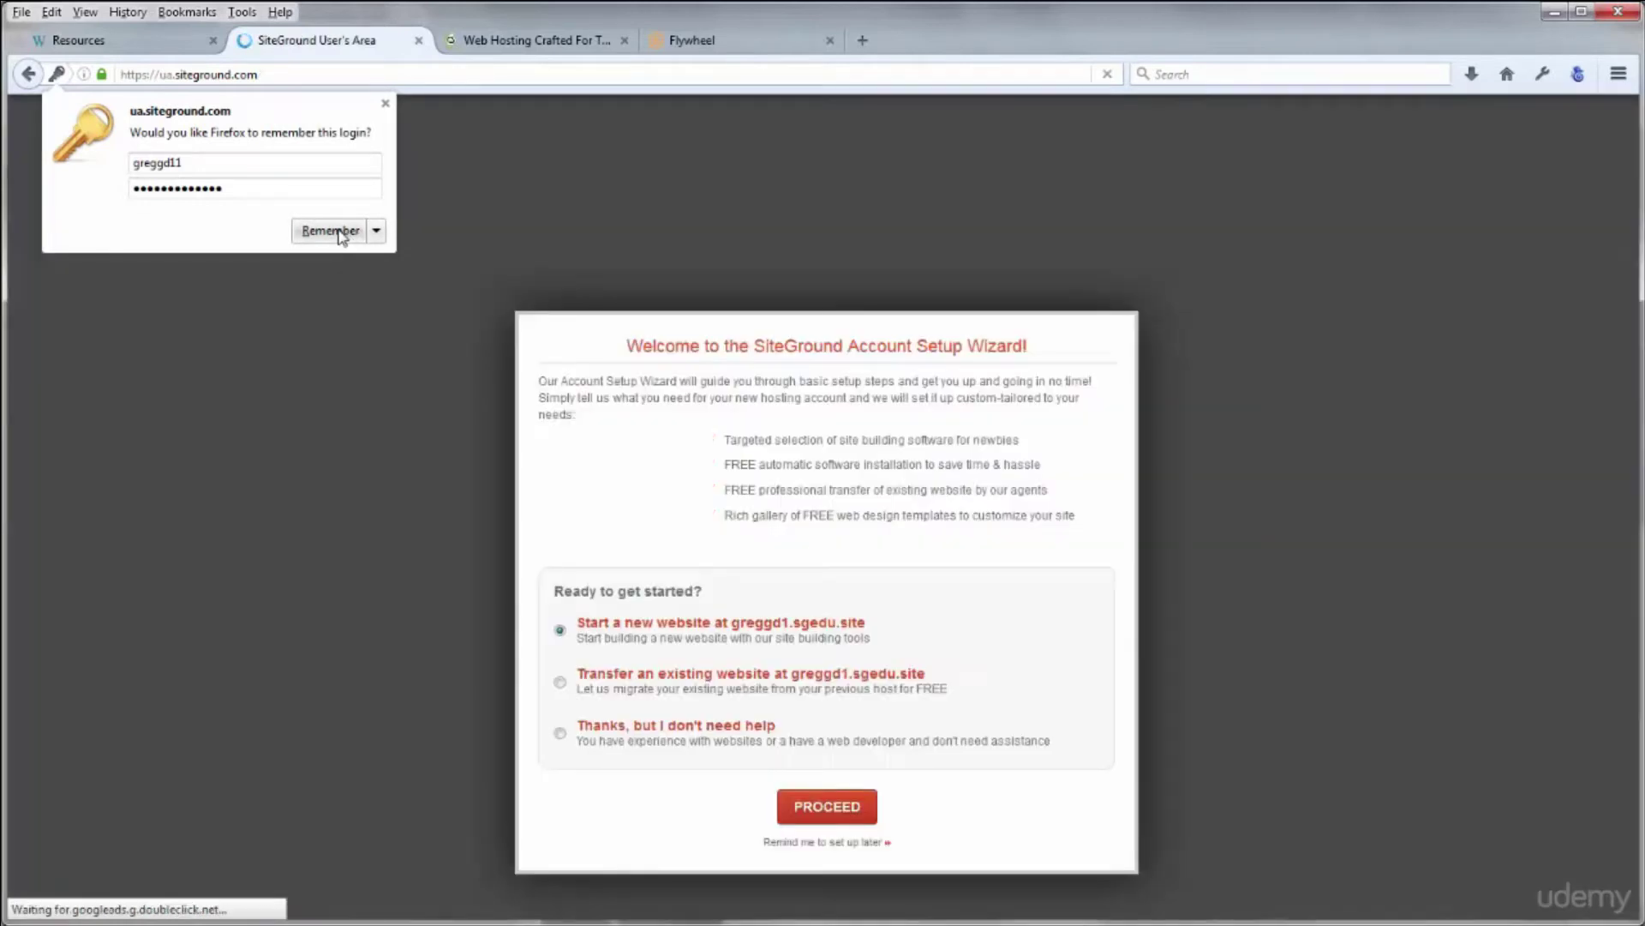
left_click(351, 230)
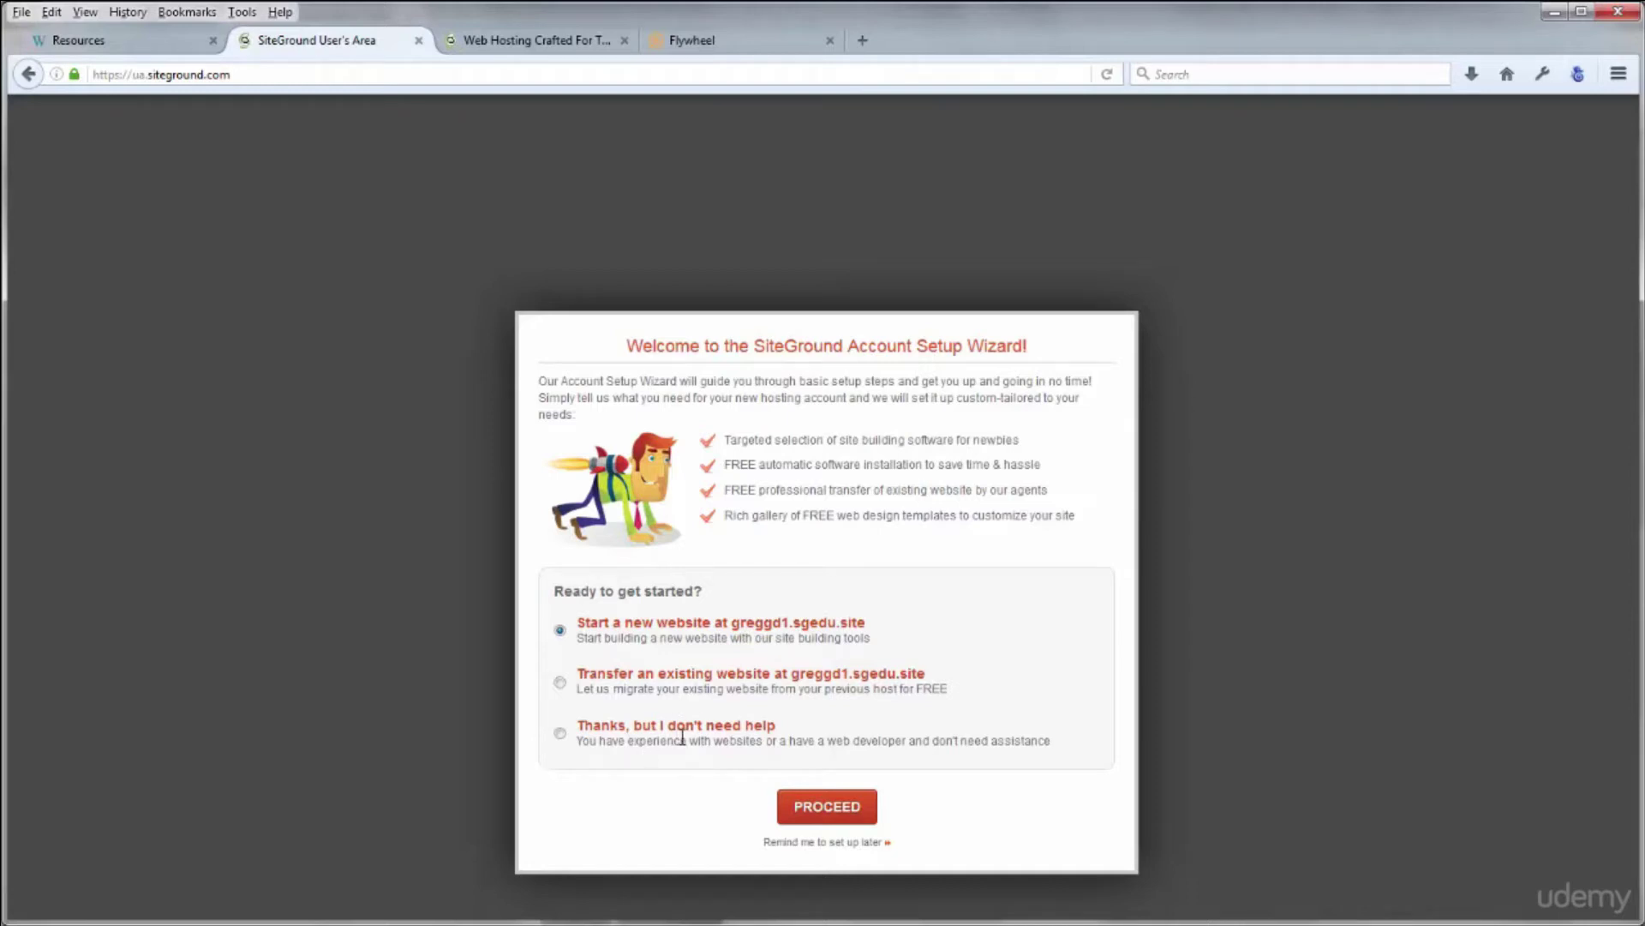
Step: Choose 'Thanks, but I don't need help' in the Account Setup Wizard and proceed to My Accounts
left_click(560, 733)
left_click_drag(580, 725, 797, 731)
left_click(797, 731)
left_click(834, 816)
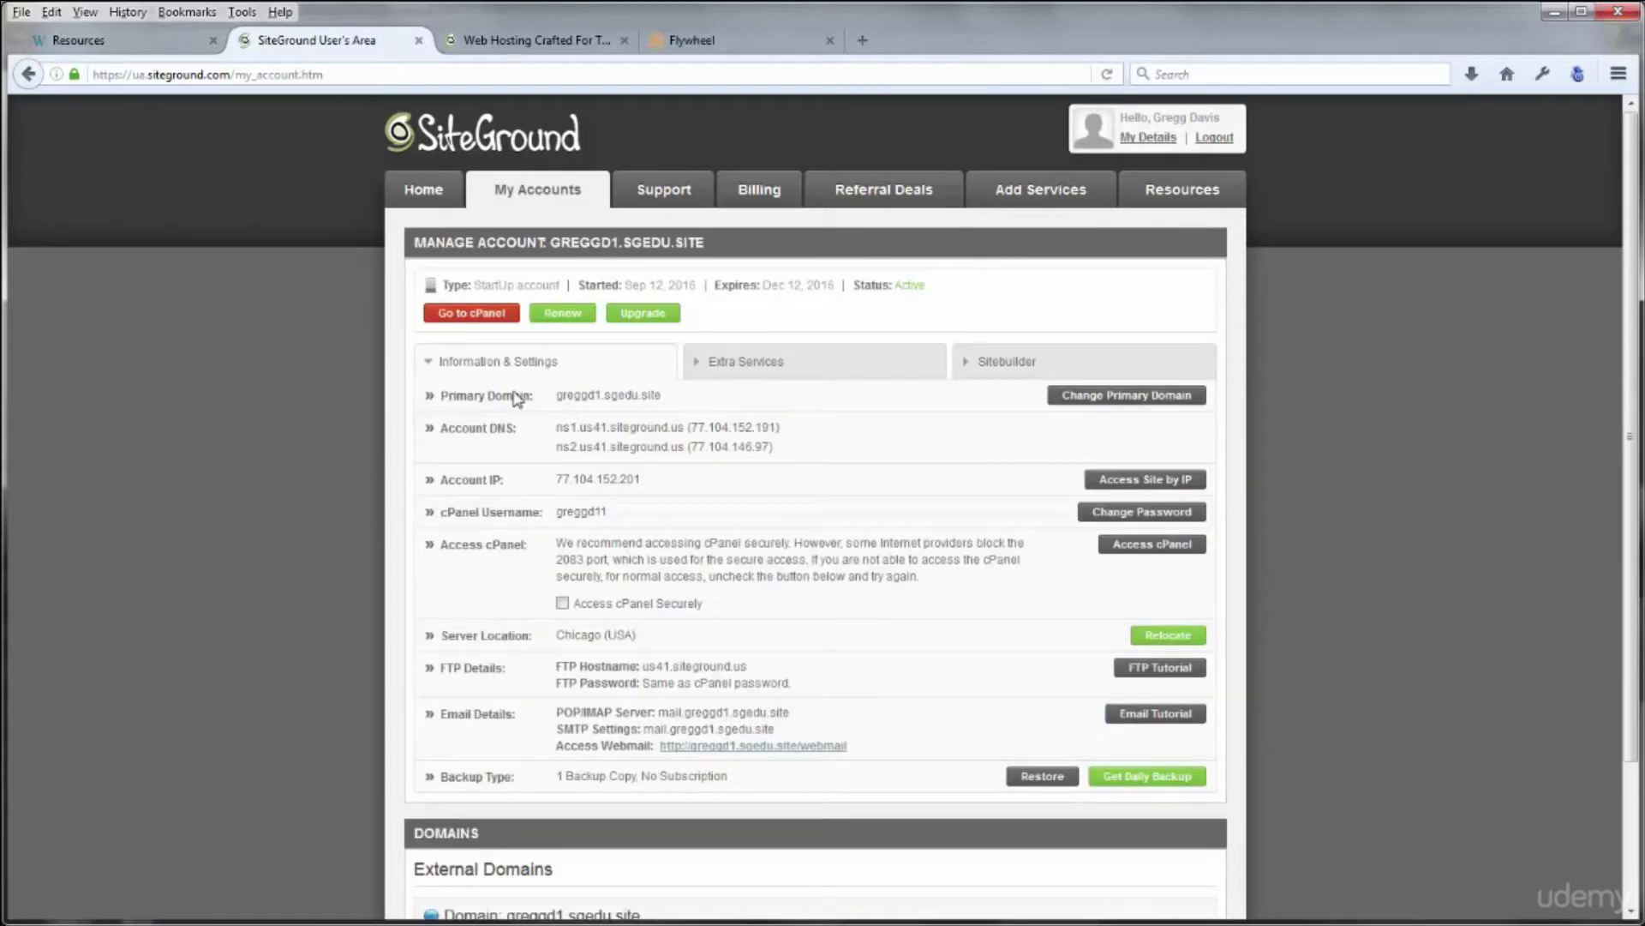
Step: Review the account's primary domain and nameservers, then use Go to cPanel to bring up cPanel Access
mouse_move(555, 395)
left_mouse_down()
mouse_move(667, 399)
mouse_move(555, 396)
left_mouse_up()
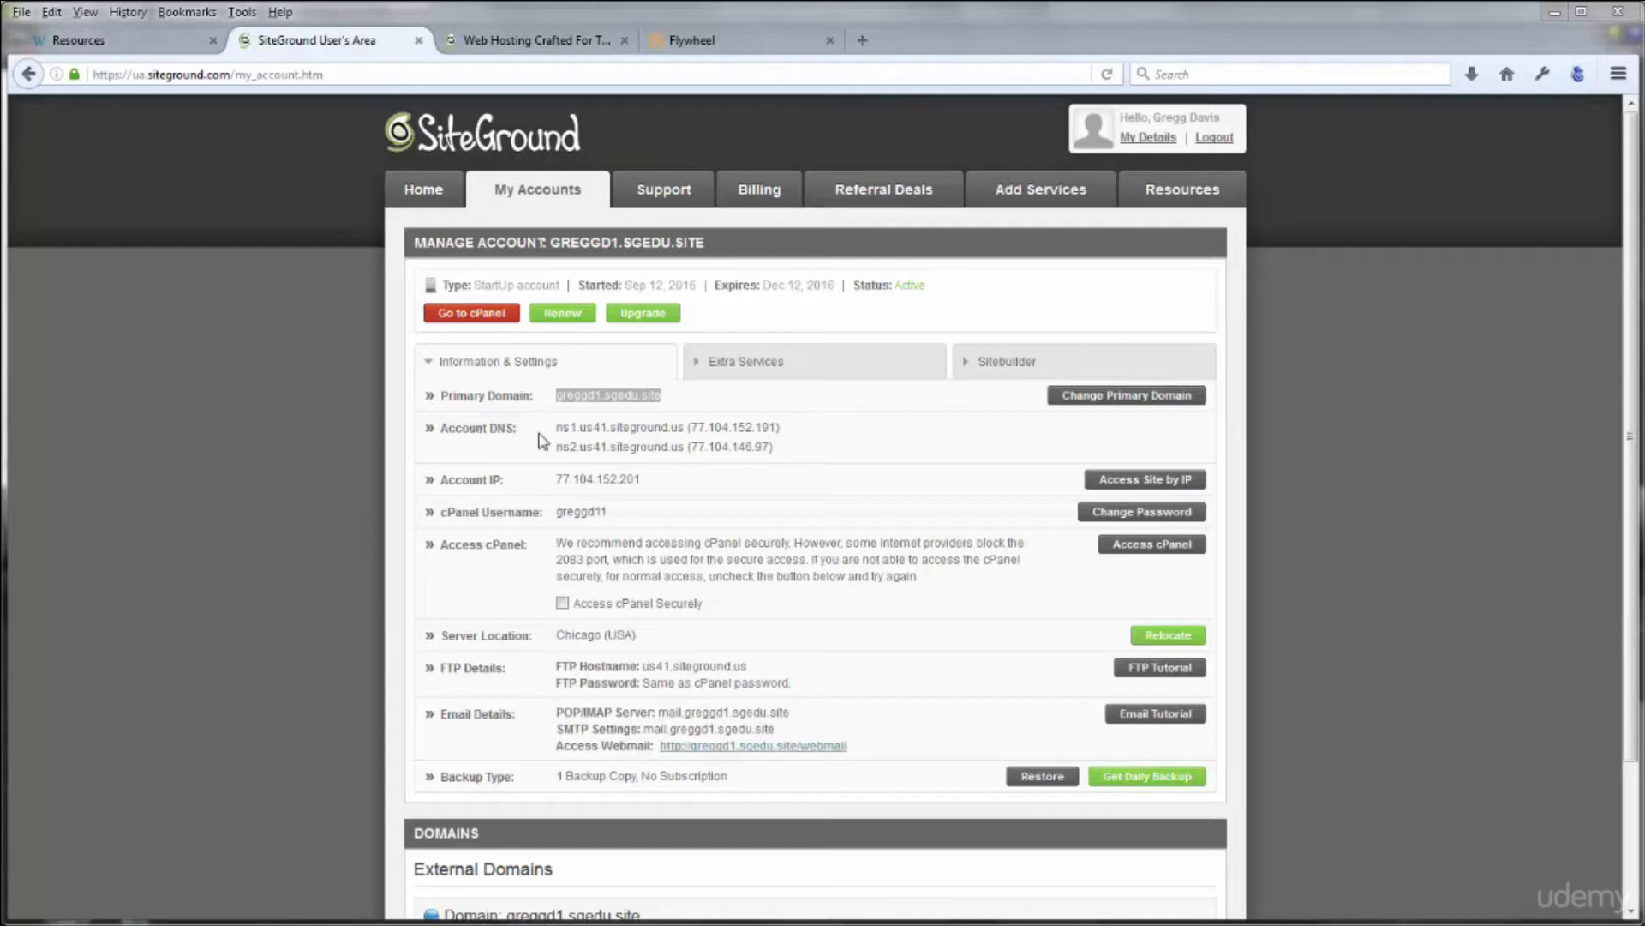
left_click_drag(556, 427, 685, 428)
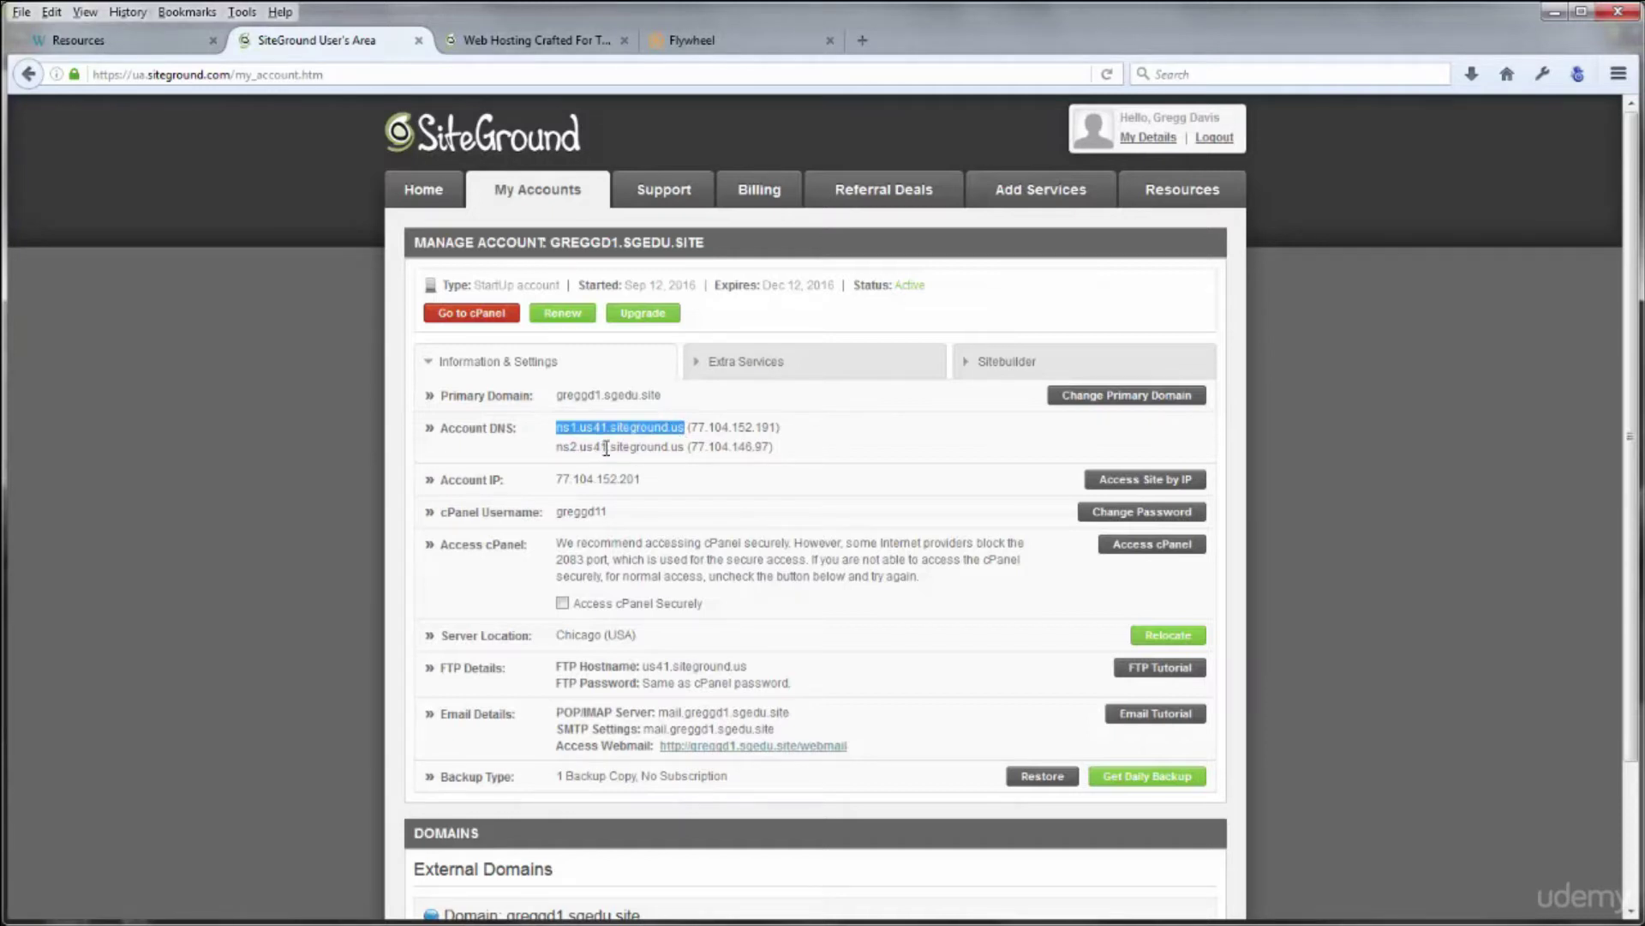
left_click(836, 439)
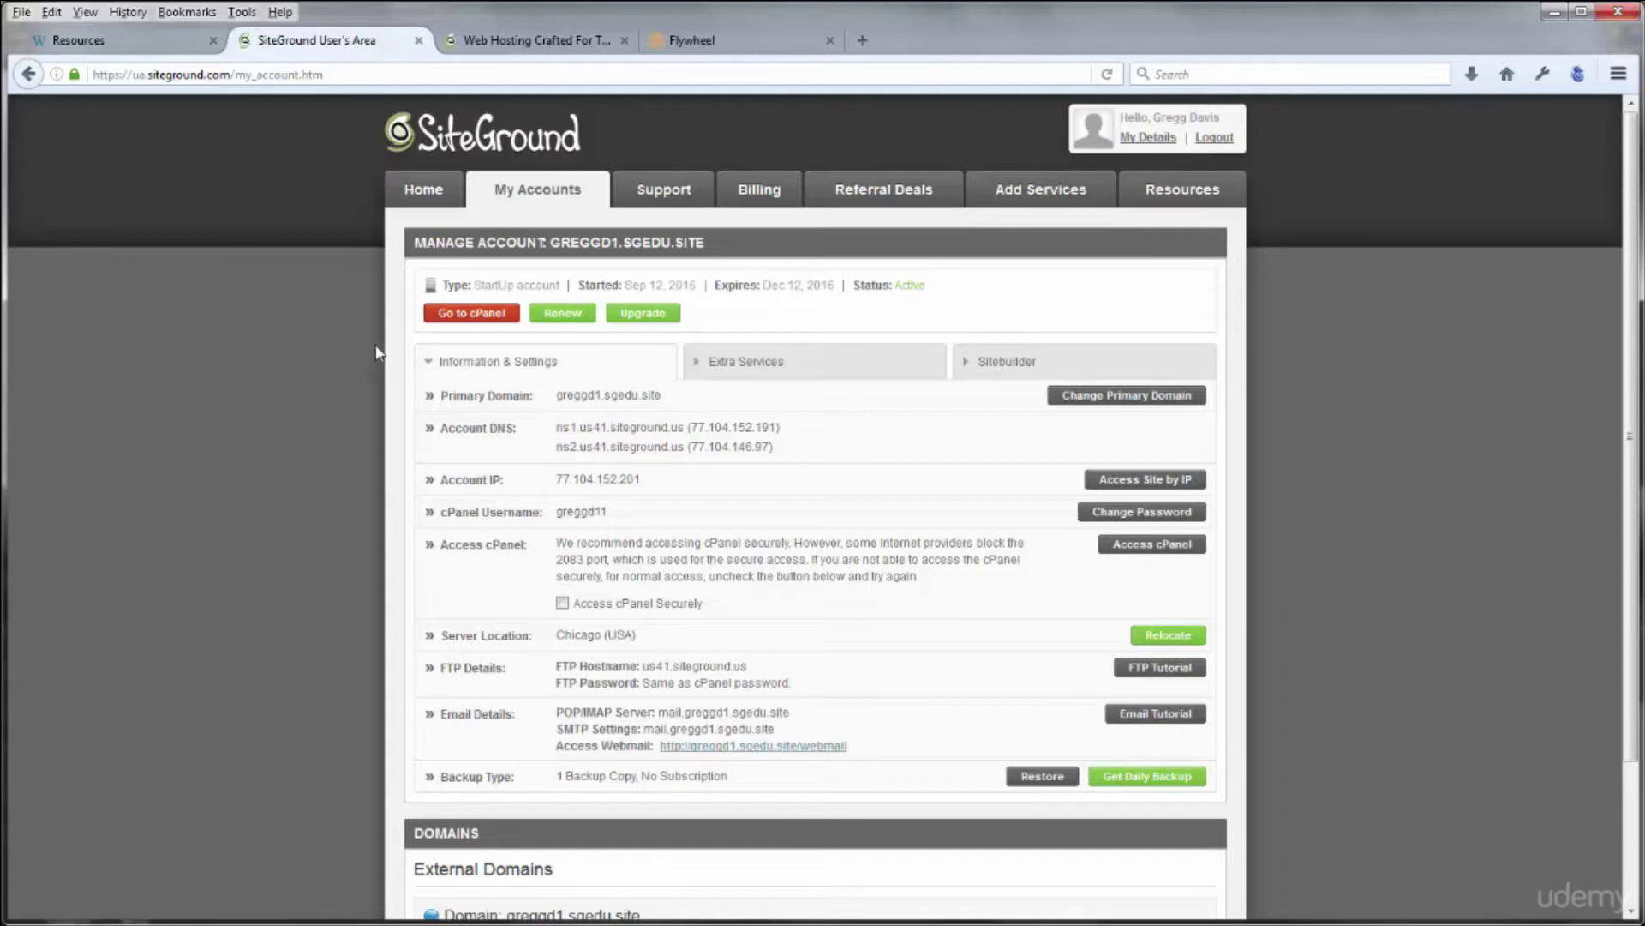
left_click(461, 317)
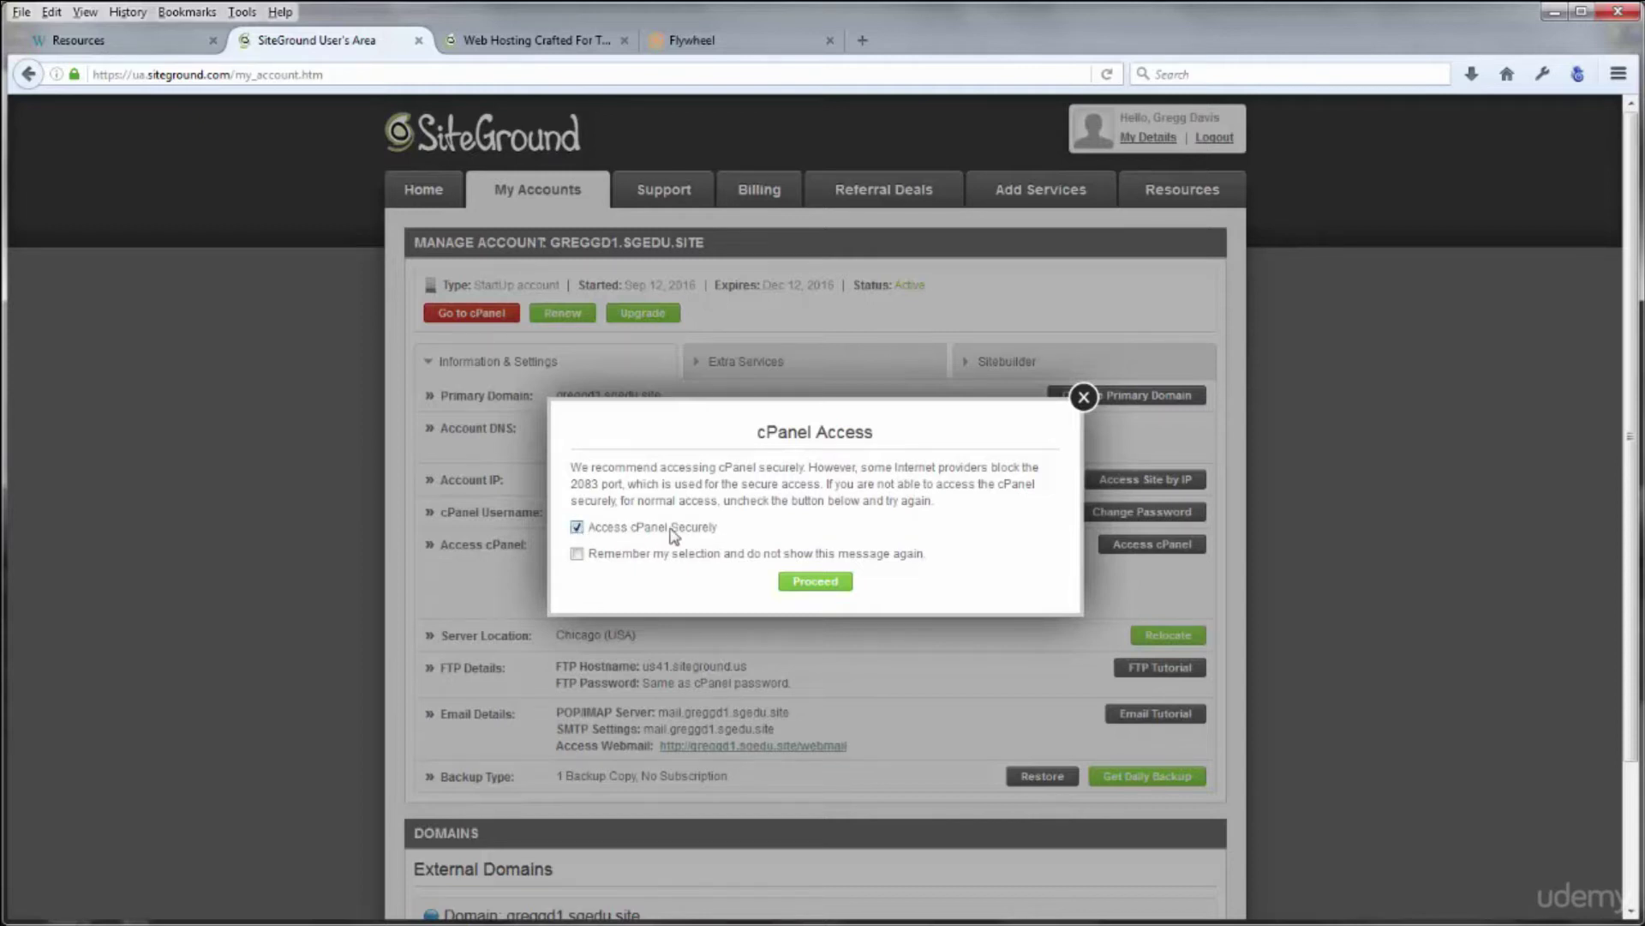
Step: Enter cPanel with the secure-access choice remembered, then open the Softaculous WordPress autoinstaller
left_click(578, 554)
left_click(816, 582)
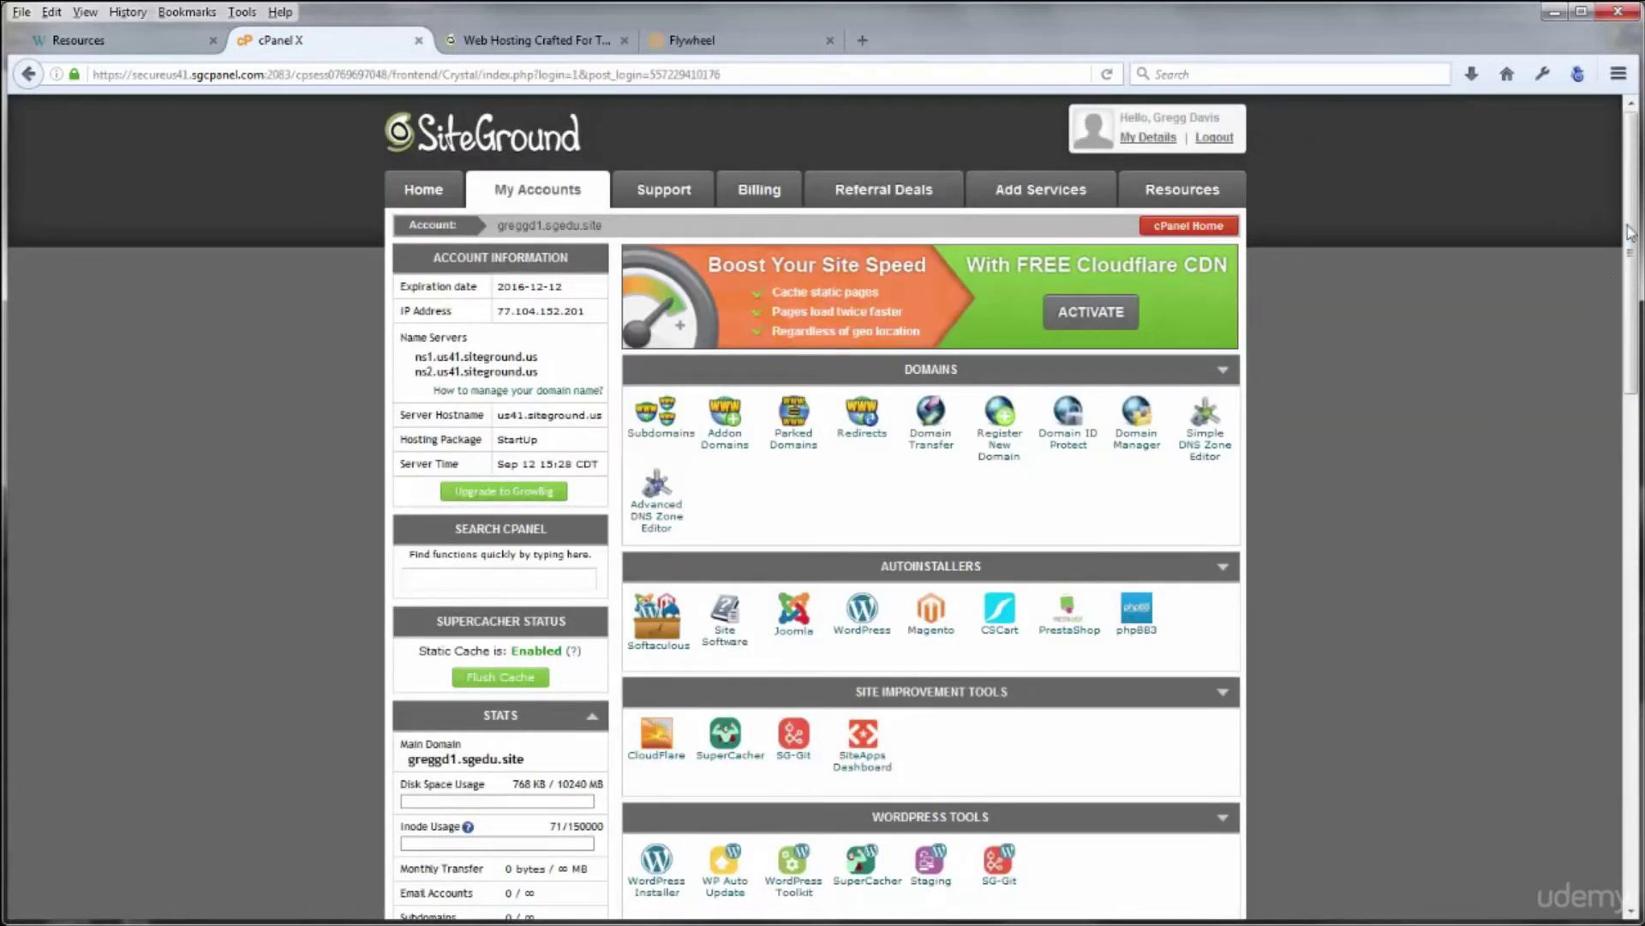
left_click_drag(1630, 232, 1639, 152)
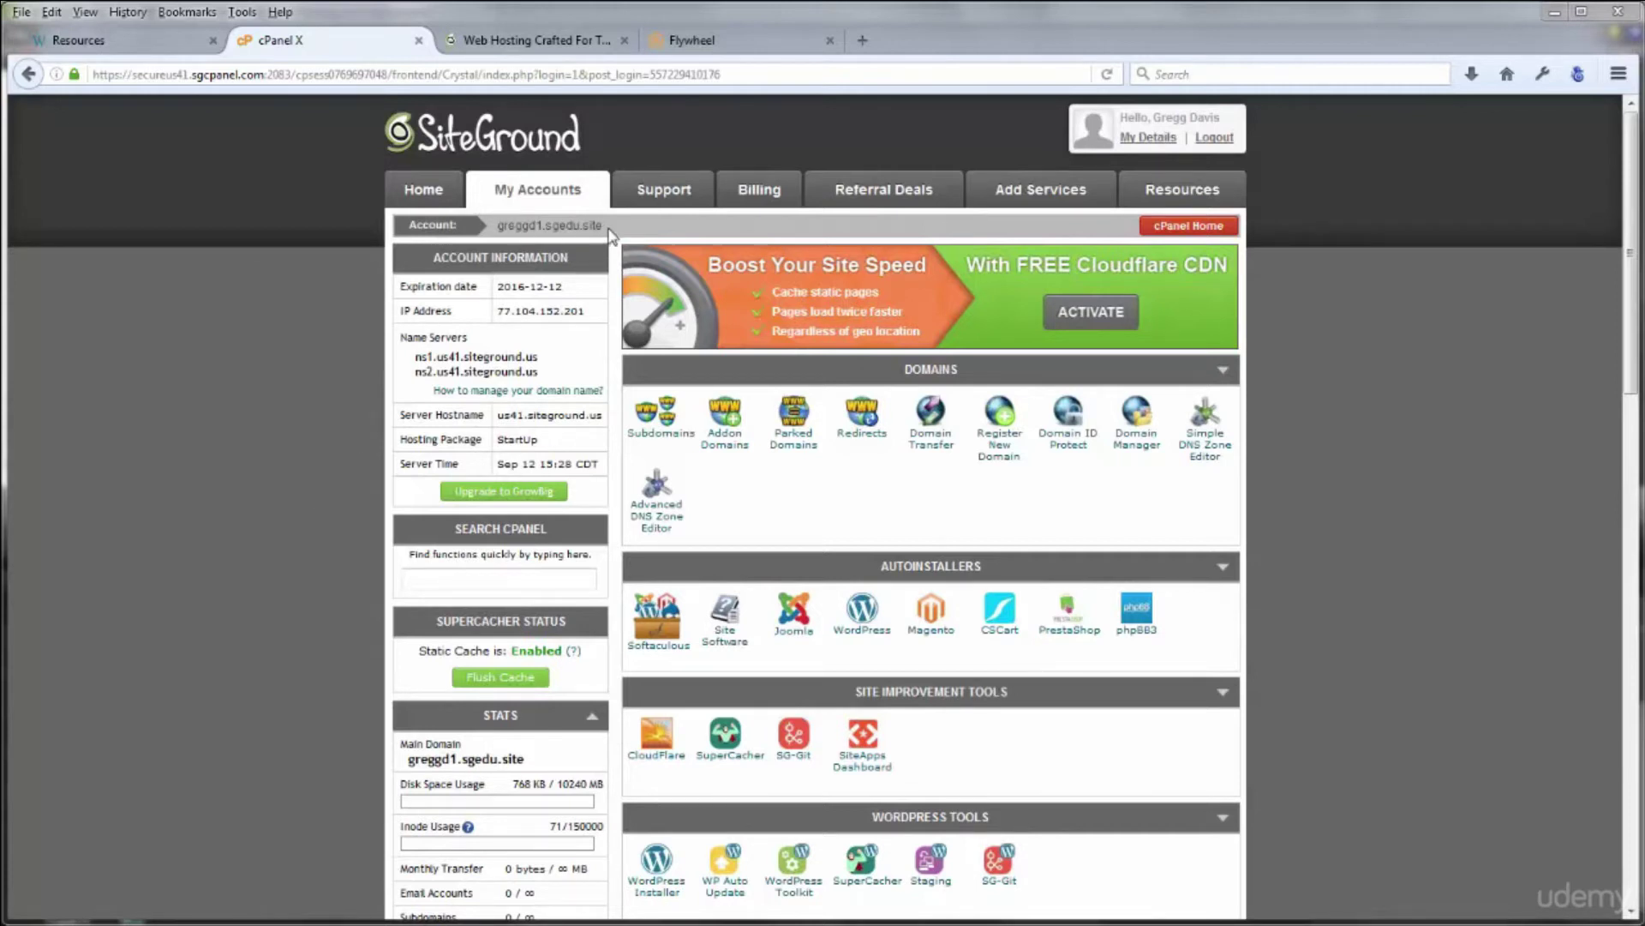
left_click_drag(603, 225, 501, 225)
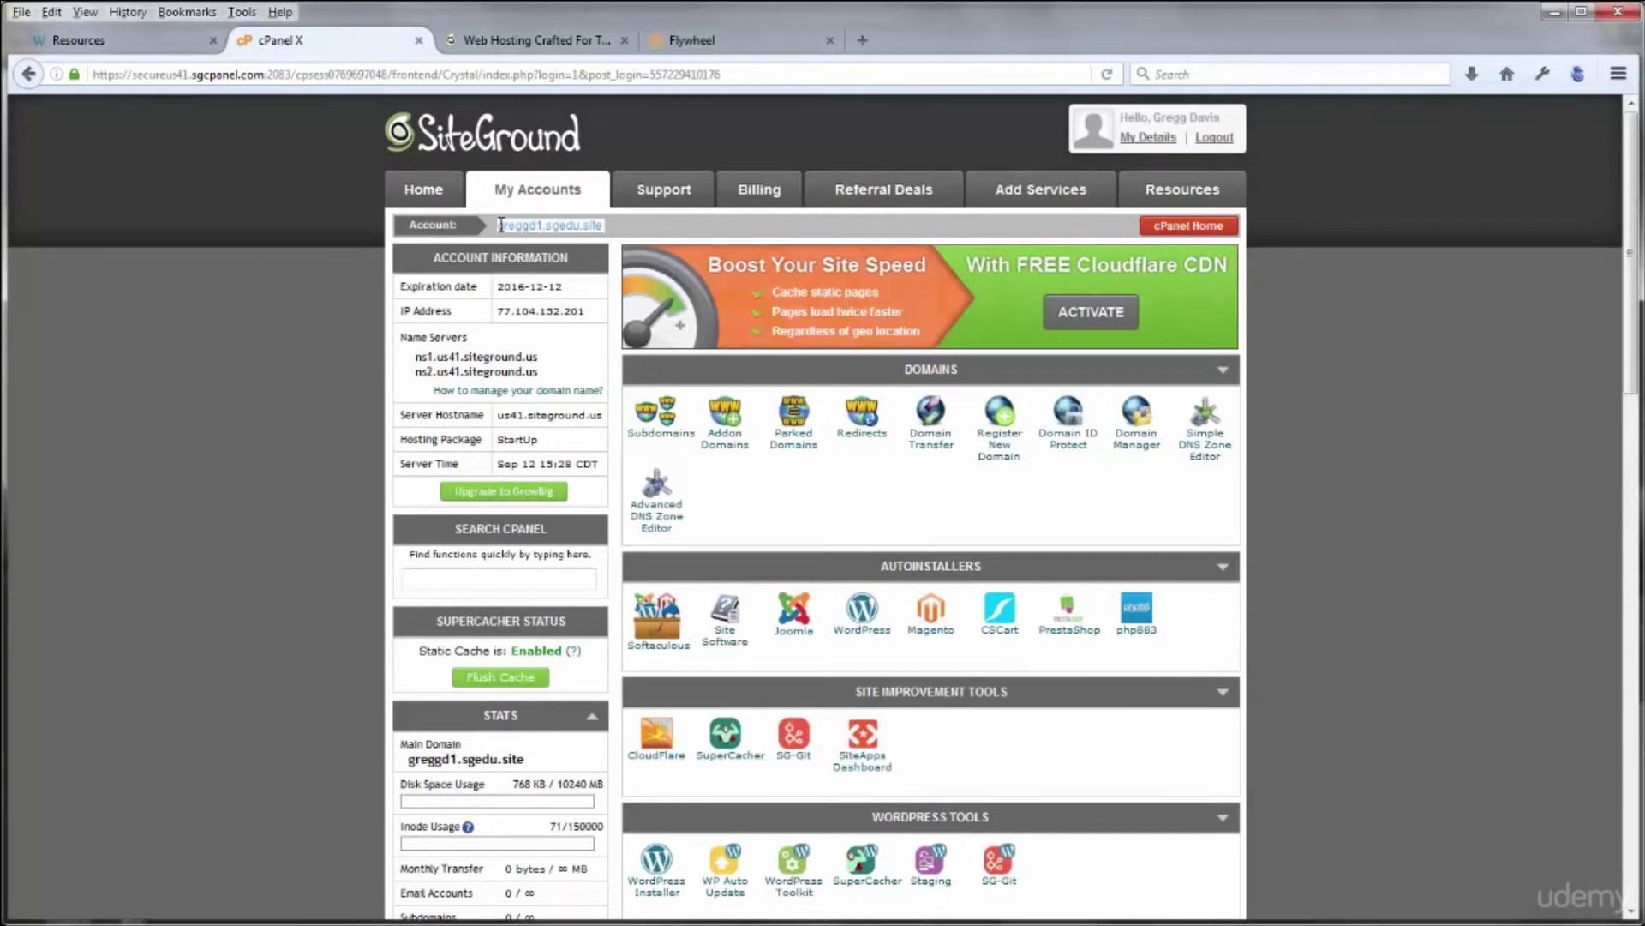
left_click(296, 327)
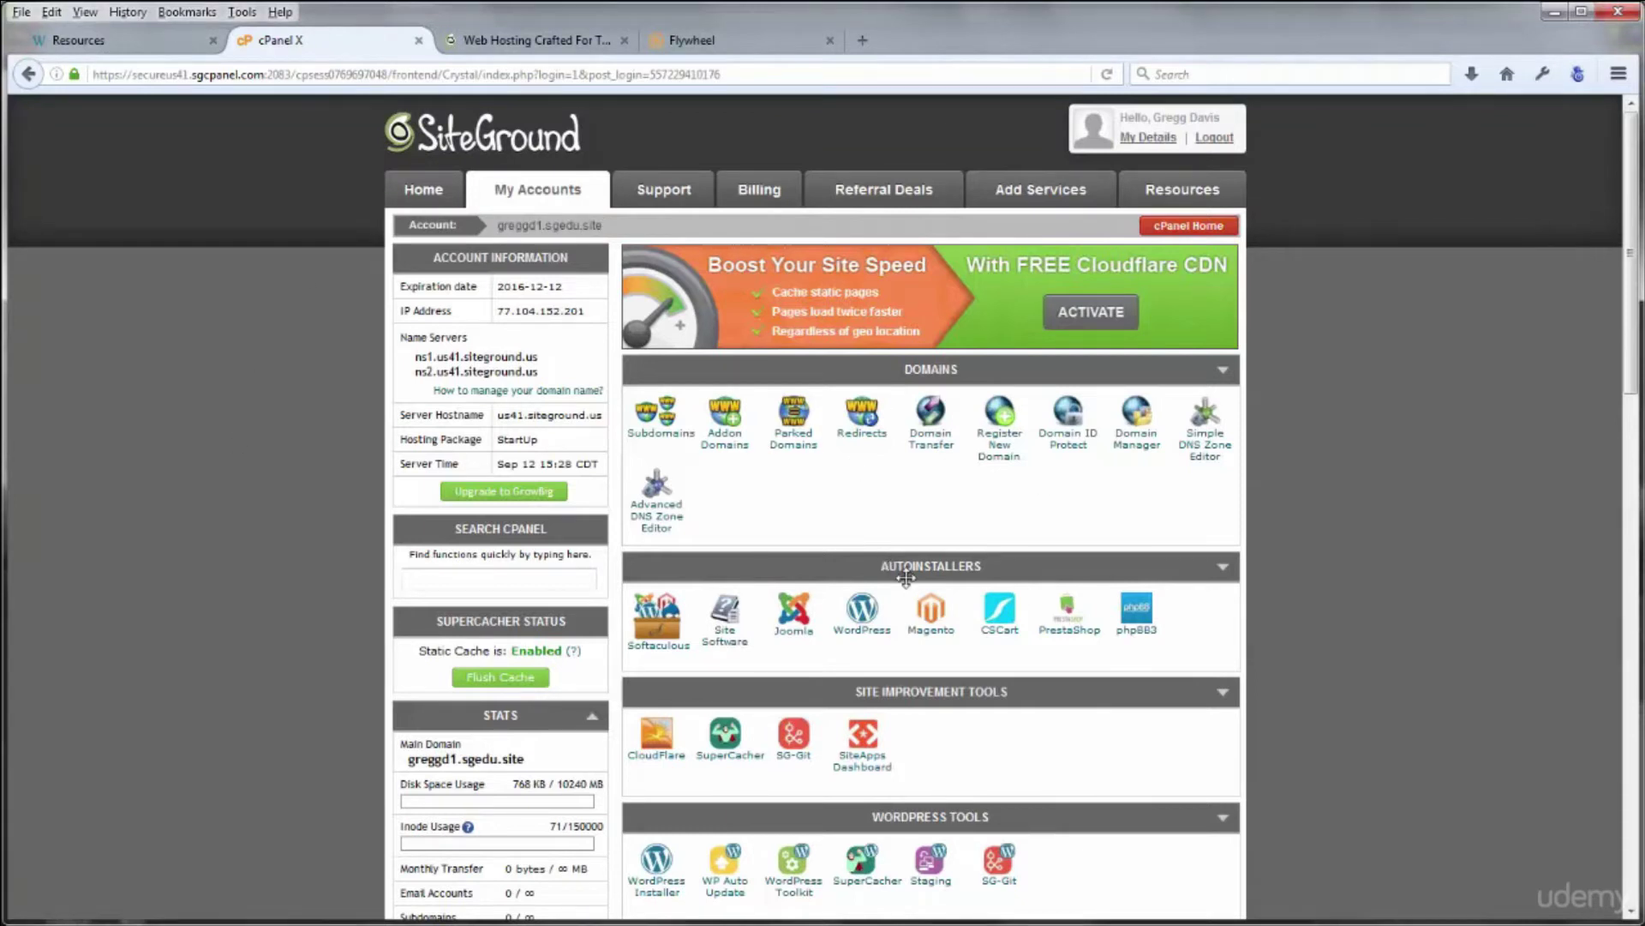
left_click(862, 617)
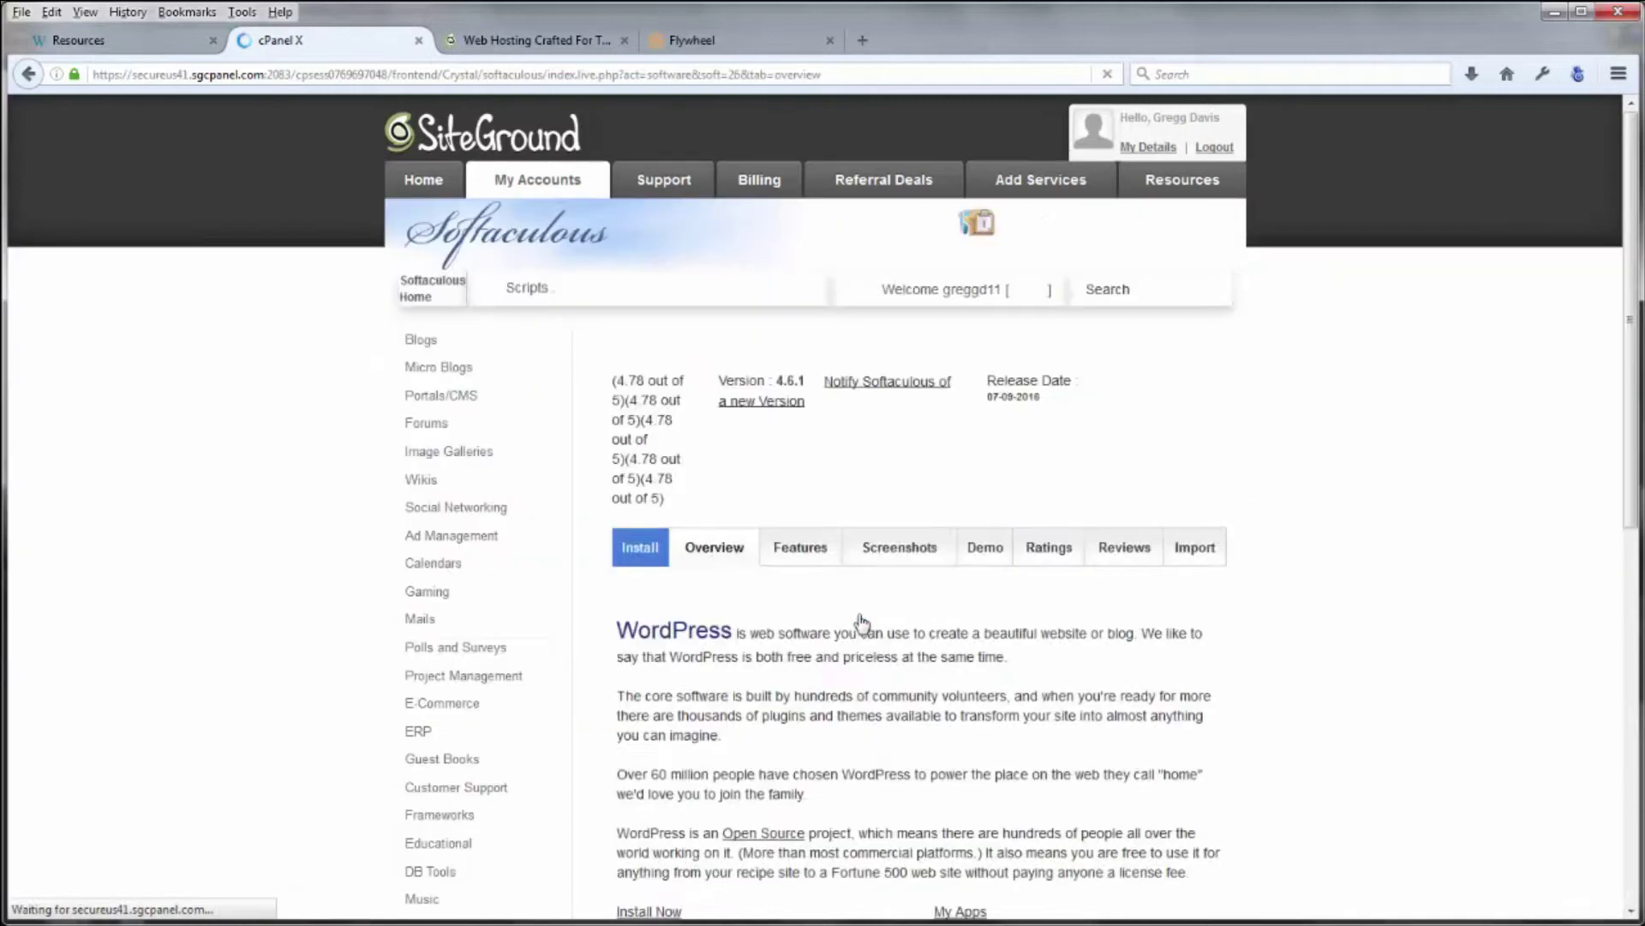
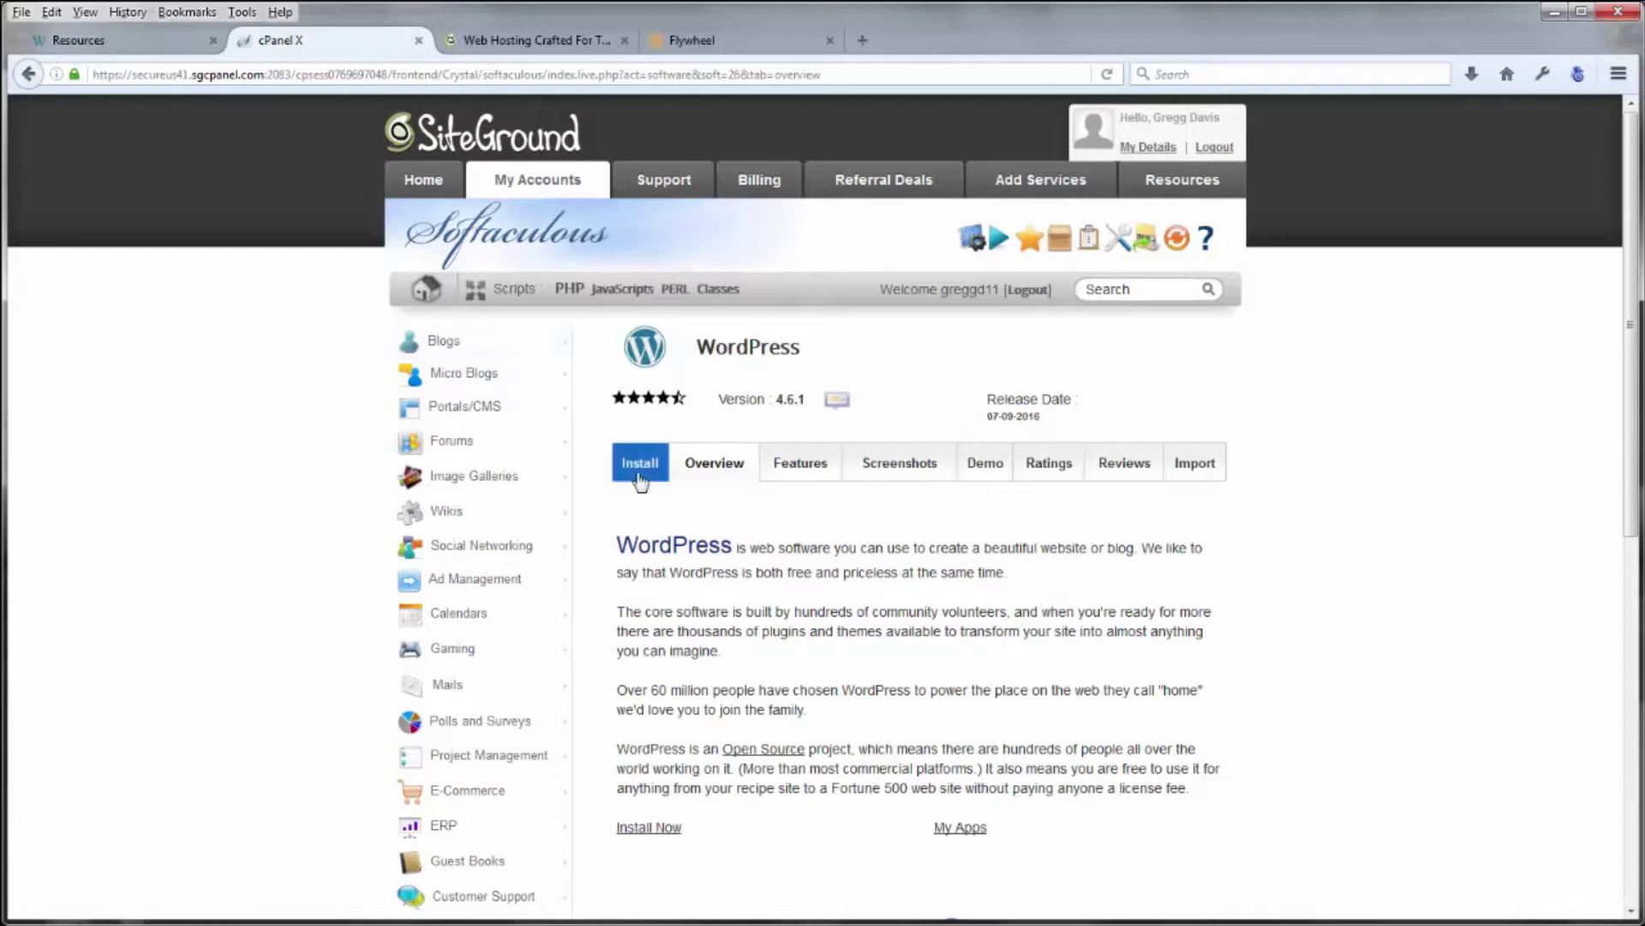
left_click(641, 470)
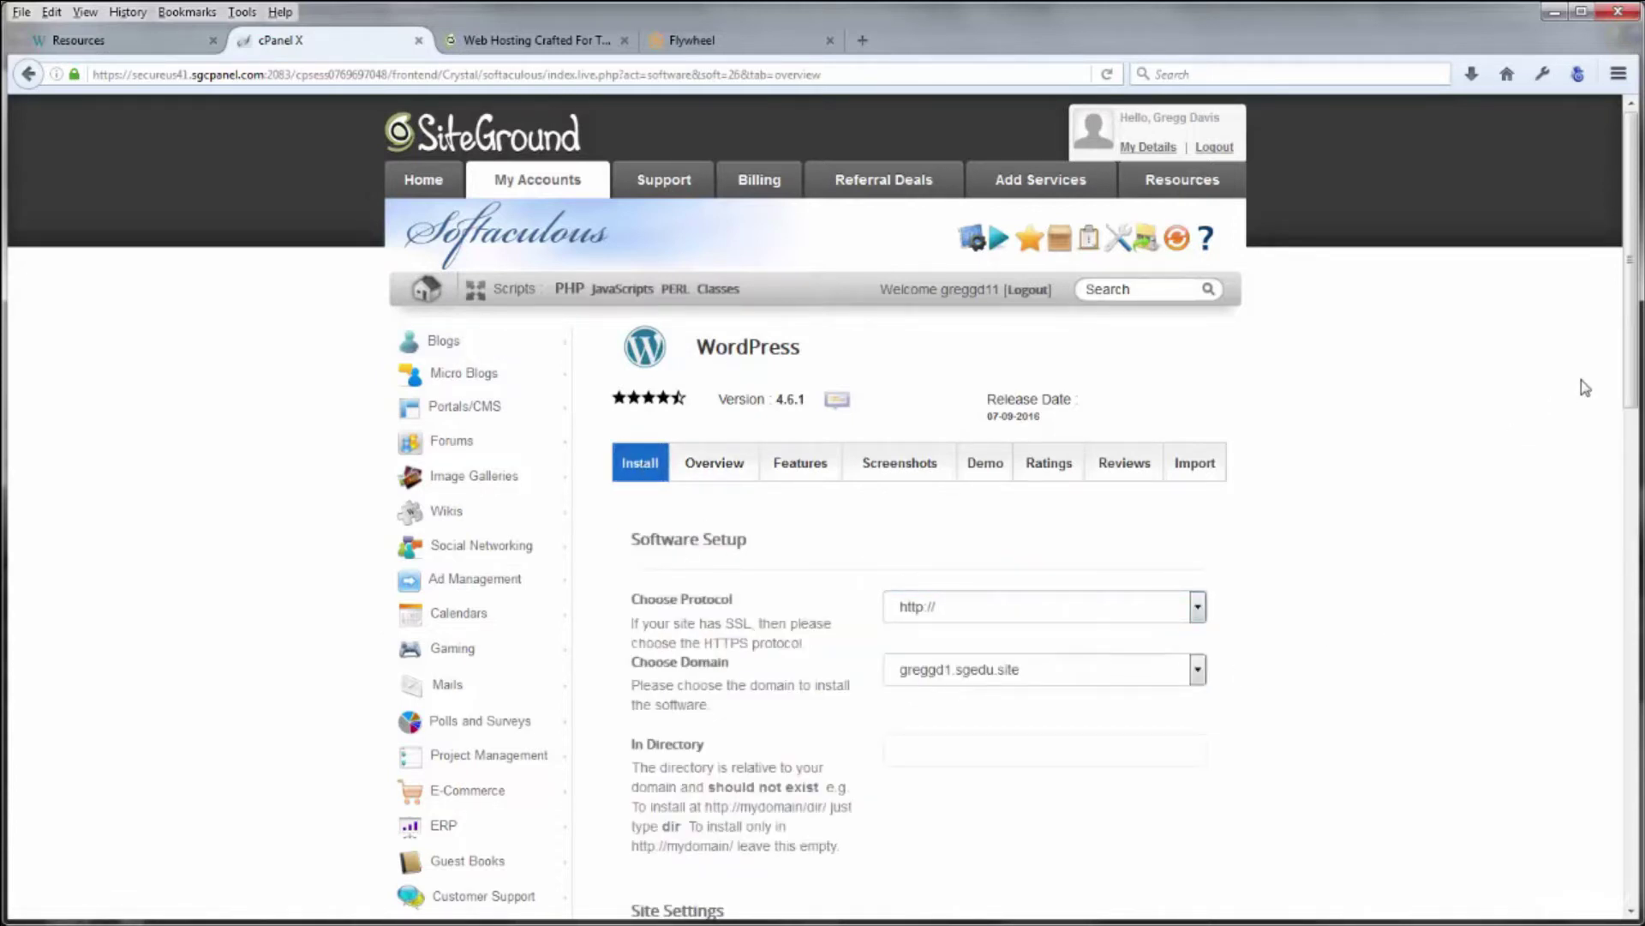
left_click_drag(1627, 360, 1633, 466)
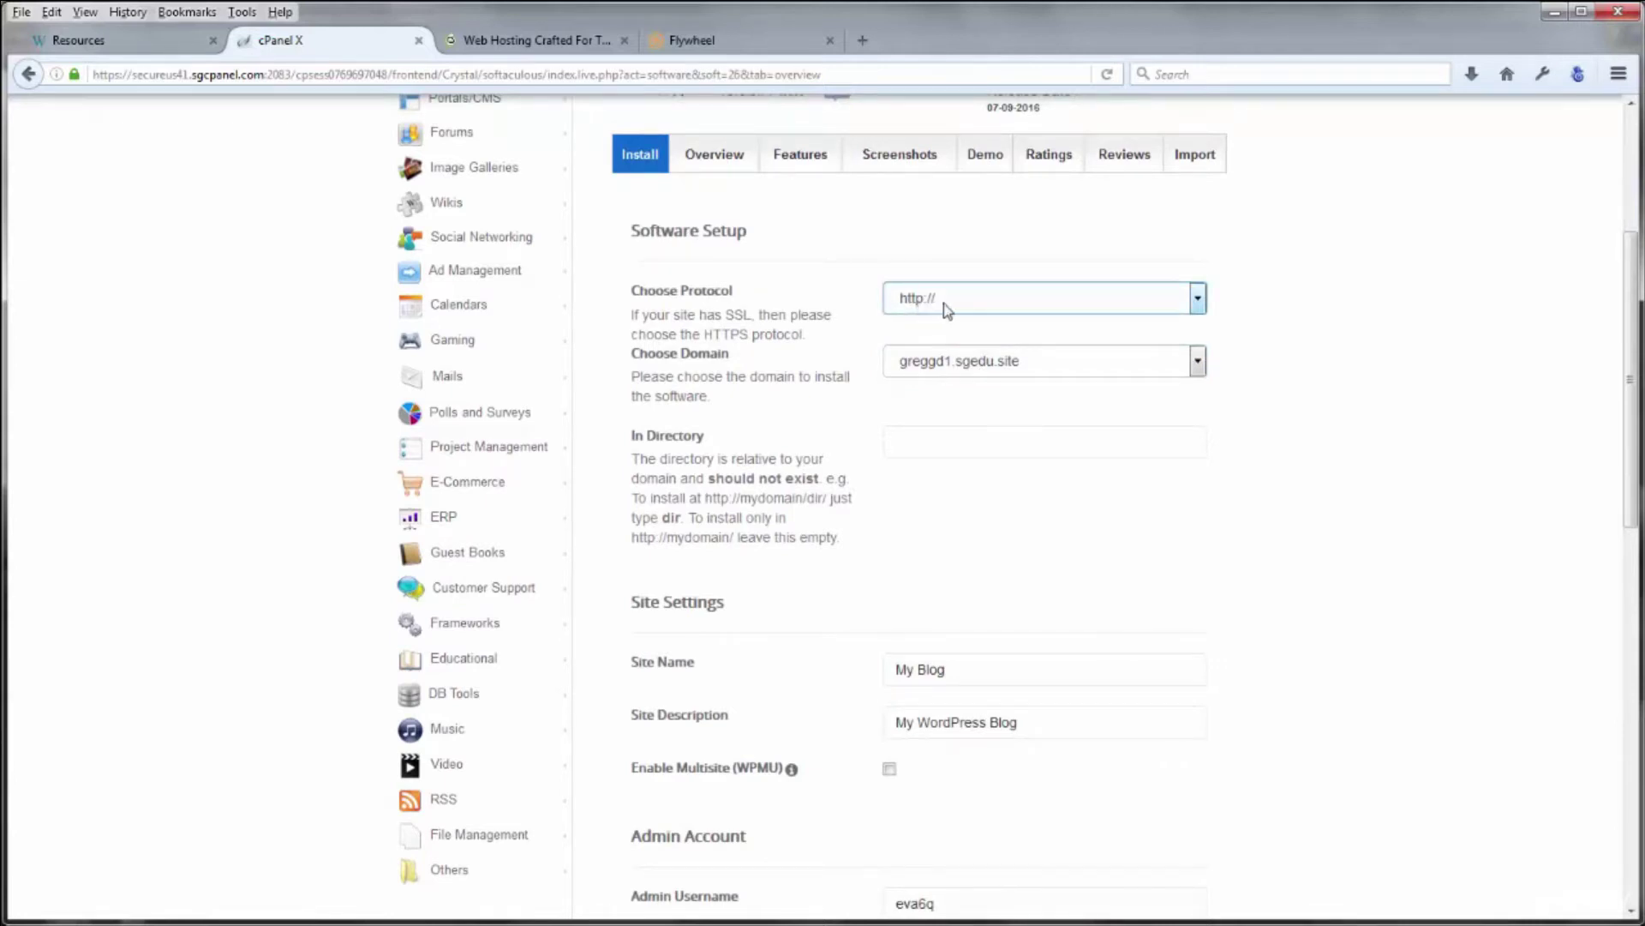
left_click(1179, 307)
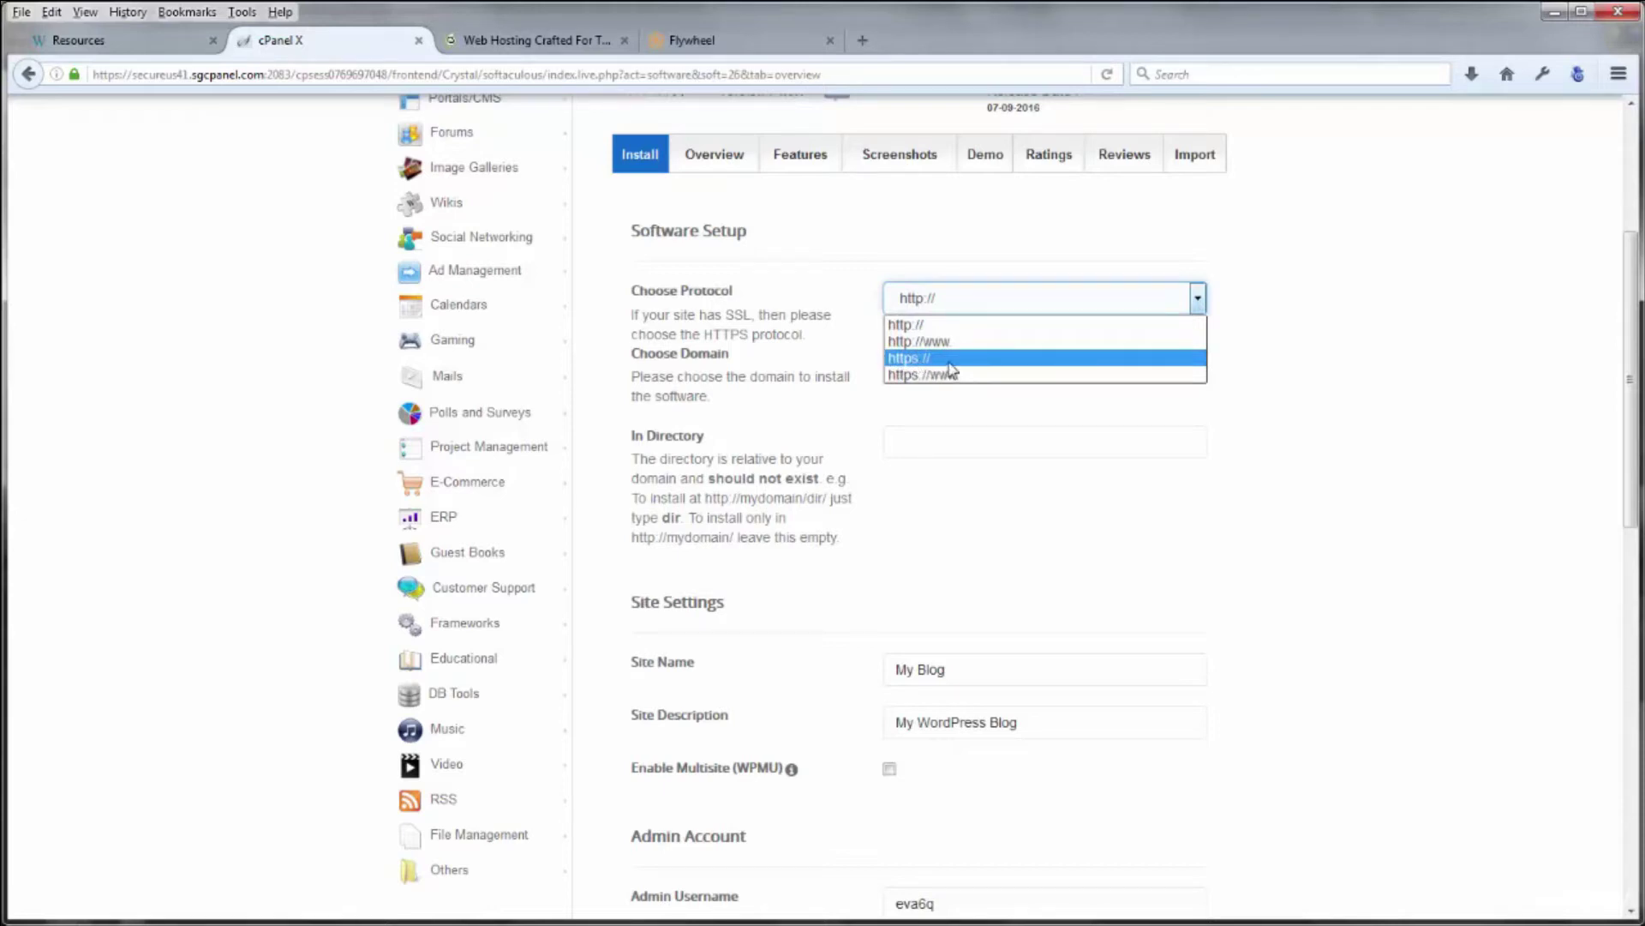
left_click(1295, 286)
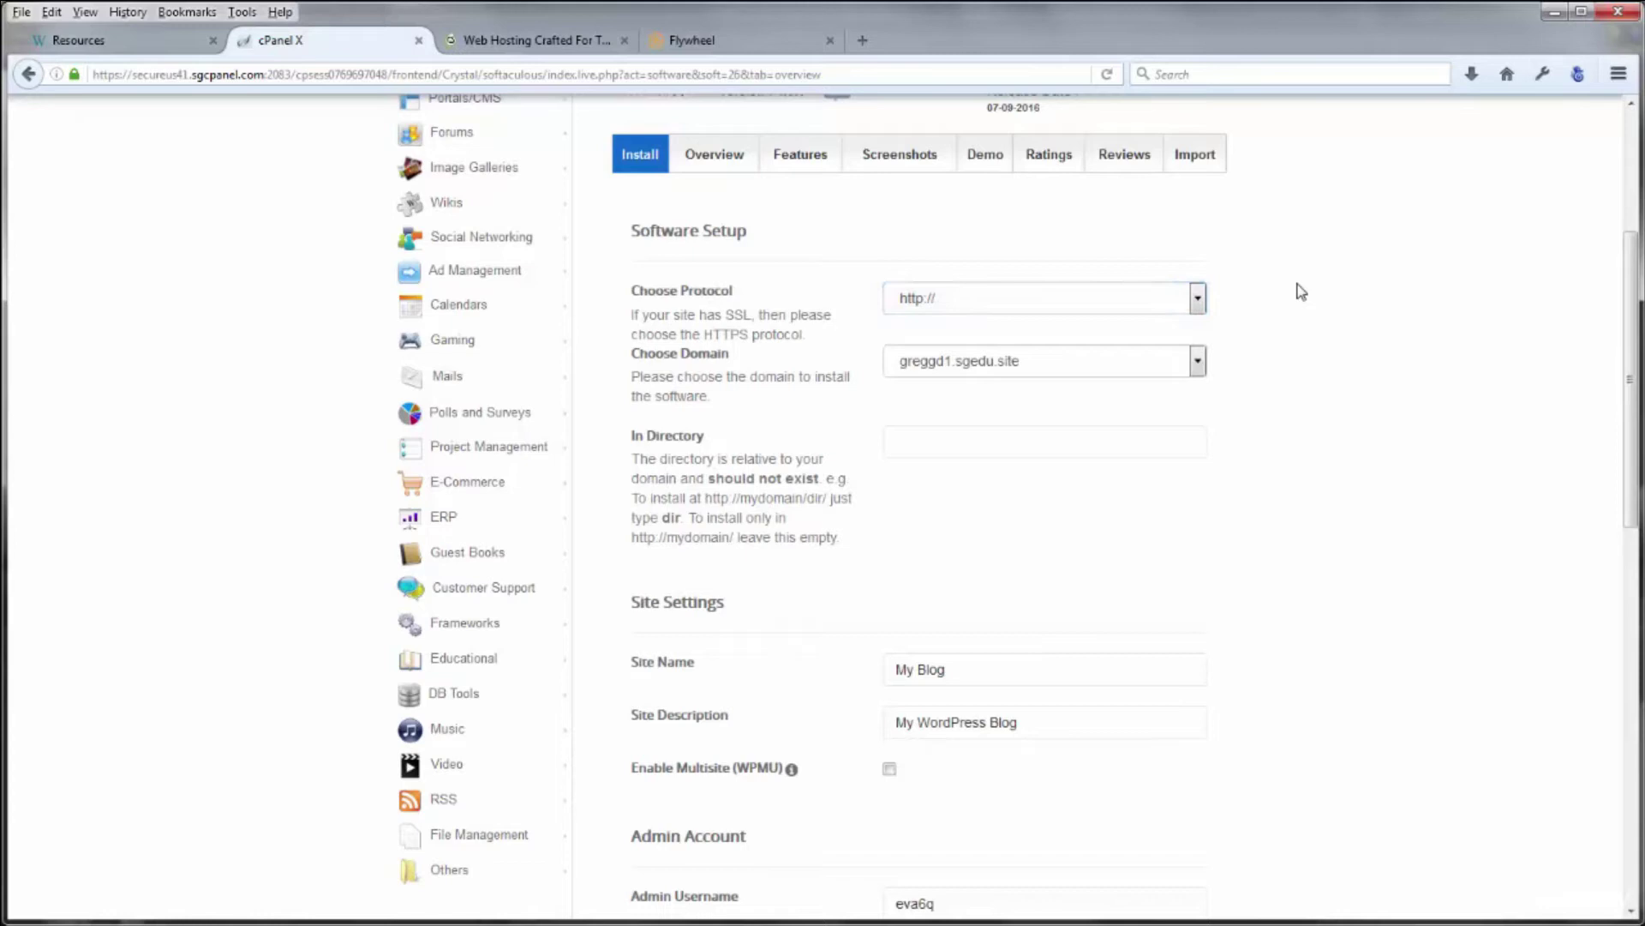
left_click(1198, 374)
left_click(1198, 374)
left_click(953, 447)
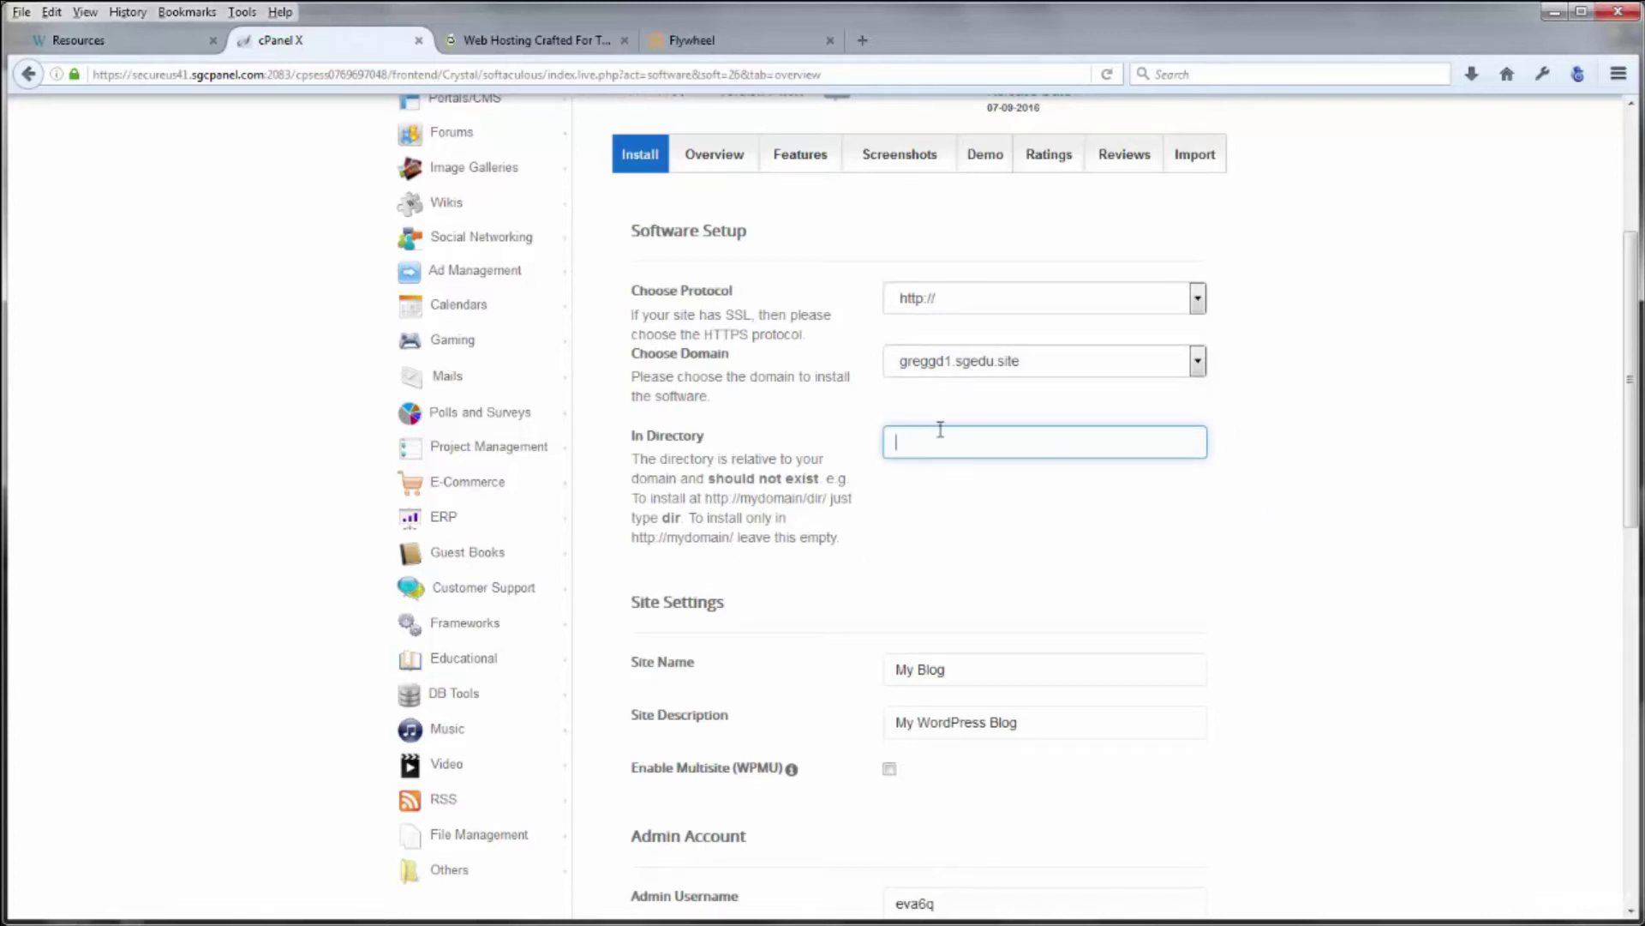
left_click(1432, 516)
Step: Replace the default admin username with the owner's username
scroll(1424, 485, "down", 3)
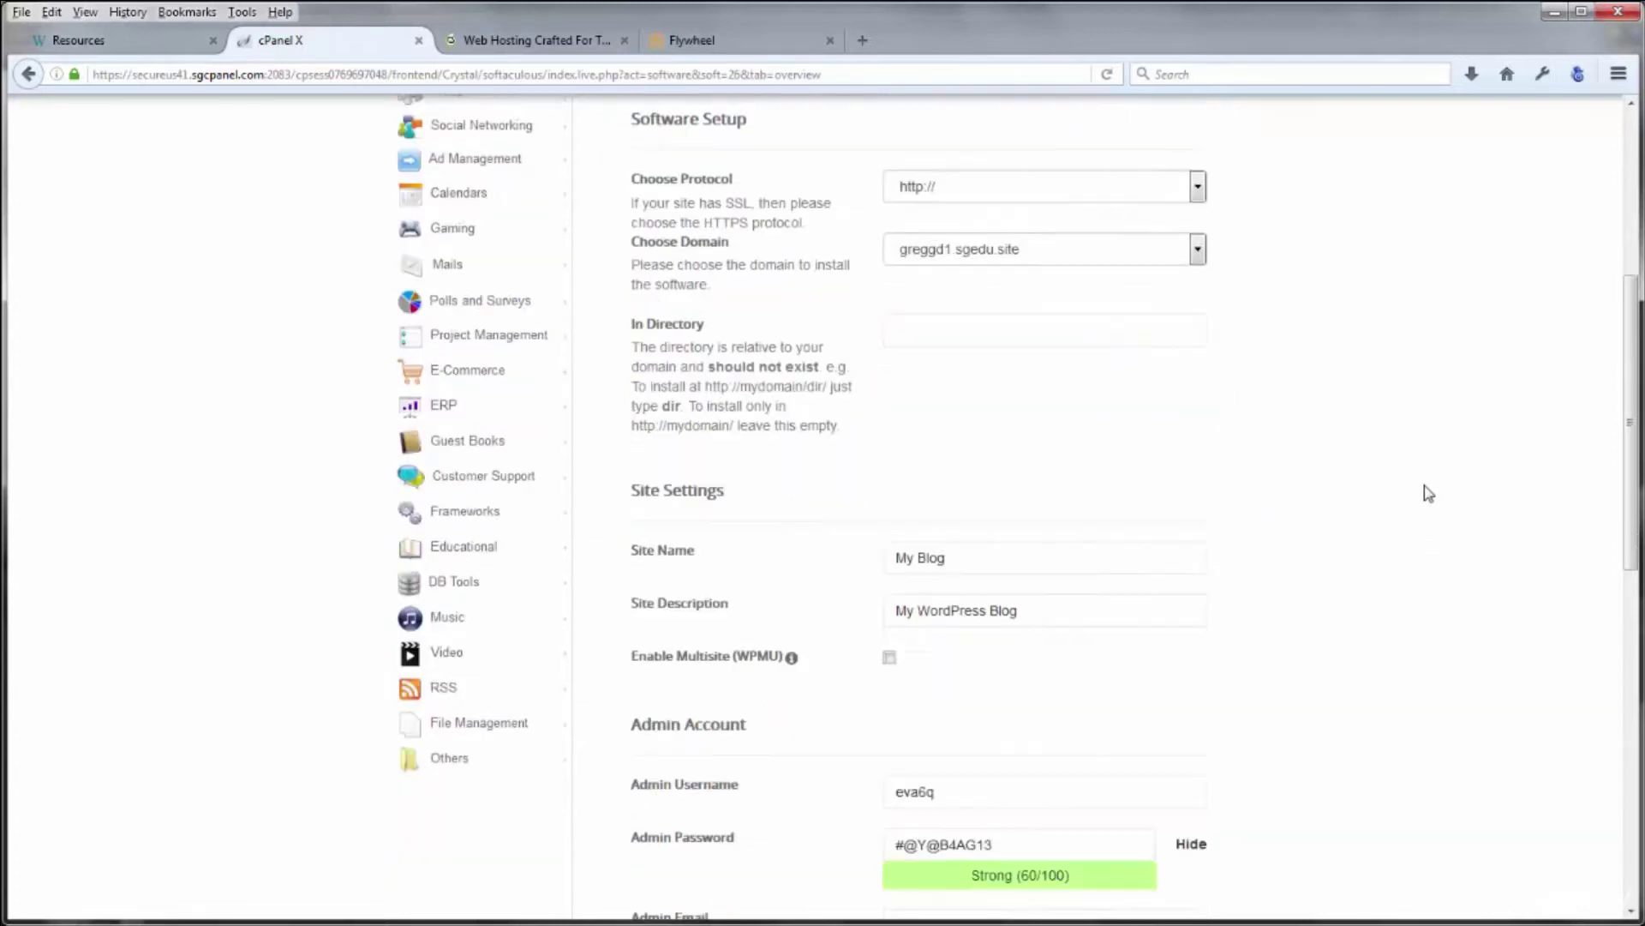
scroll(1424, 485, "down", 2)
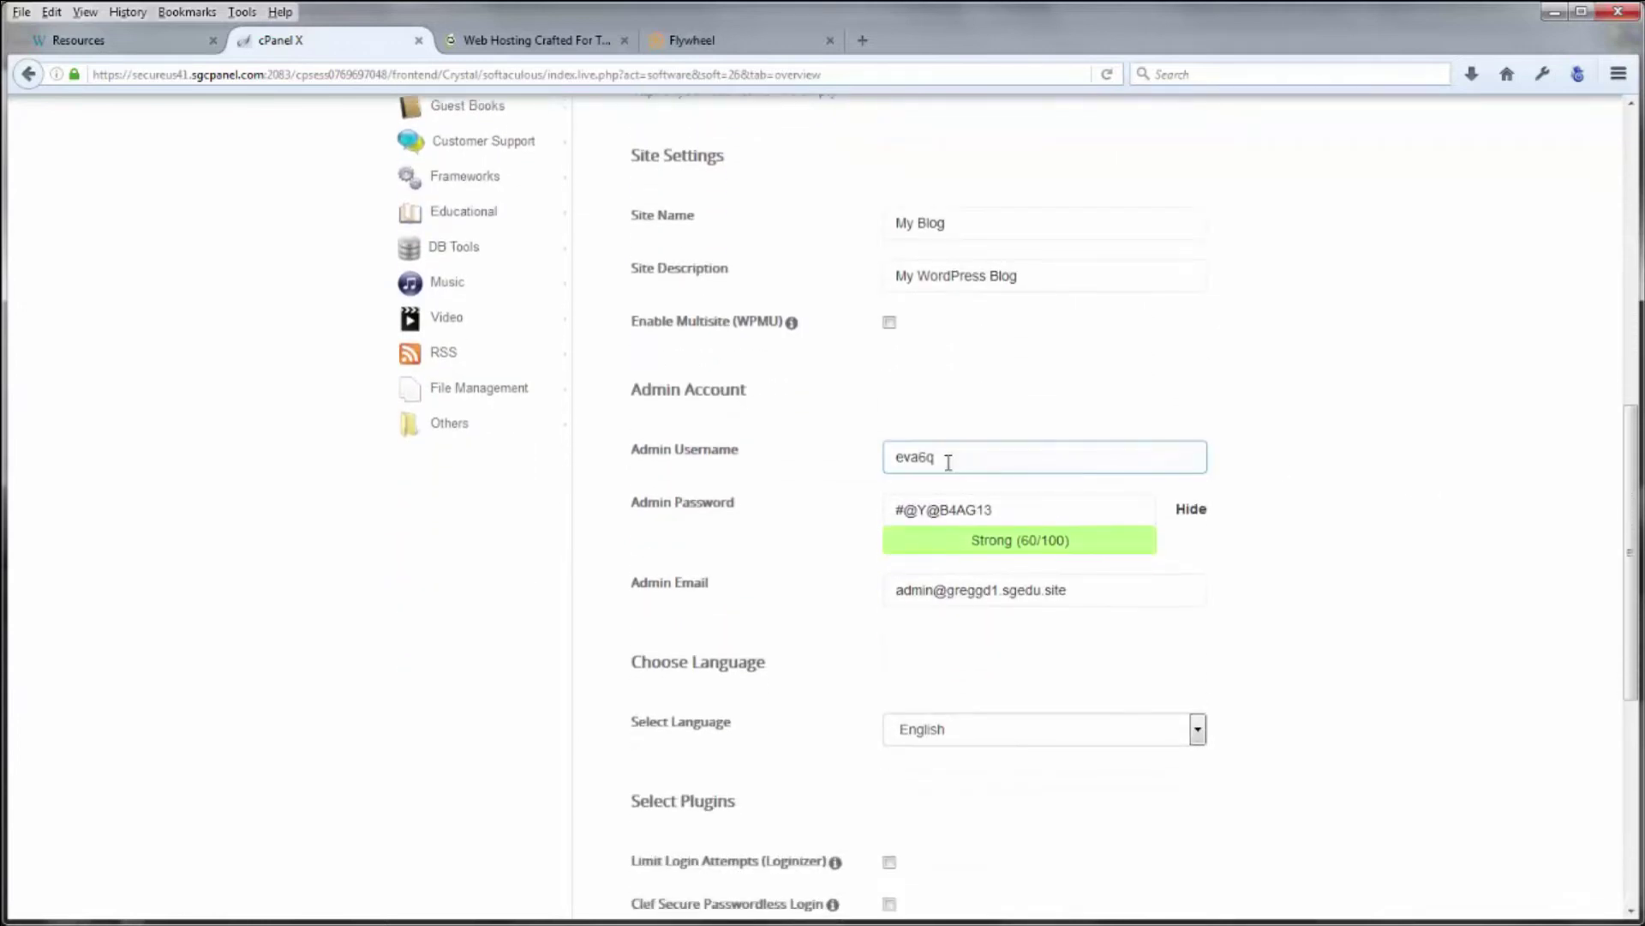
left_click_drag(951, 457, 837, 459)
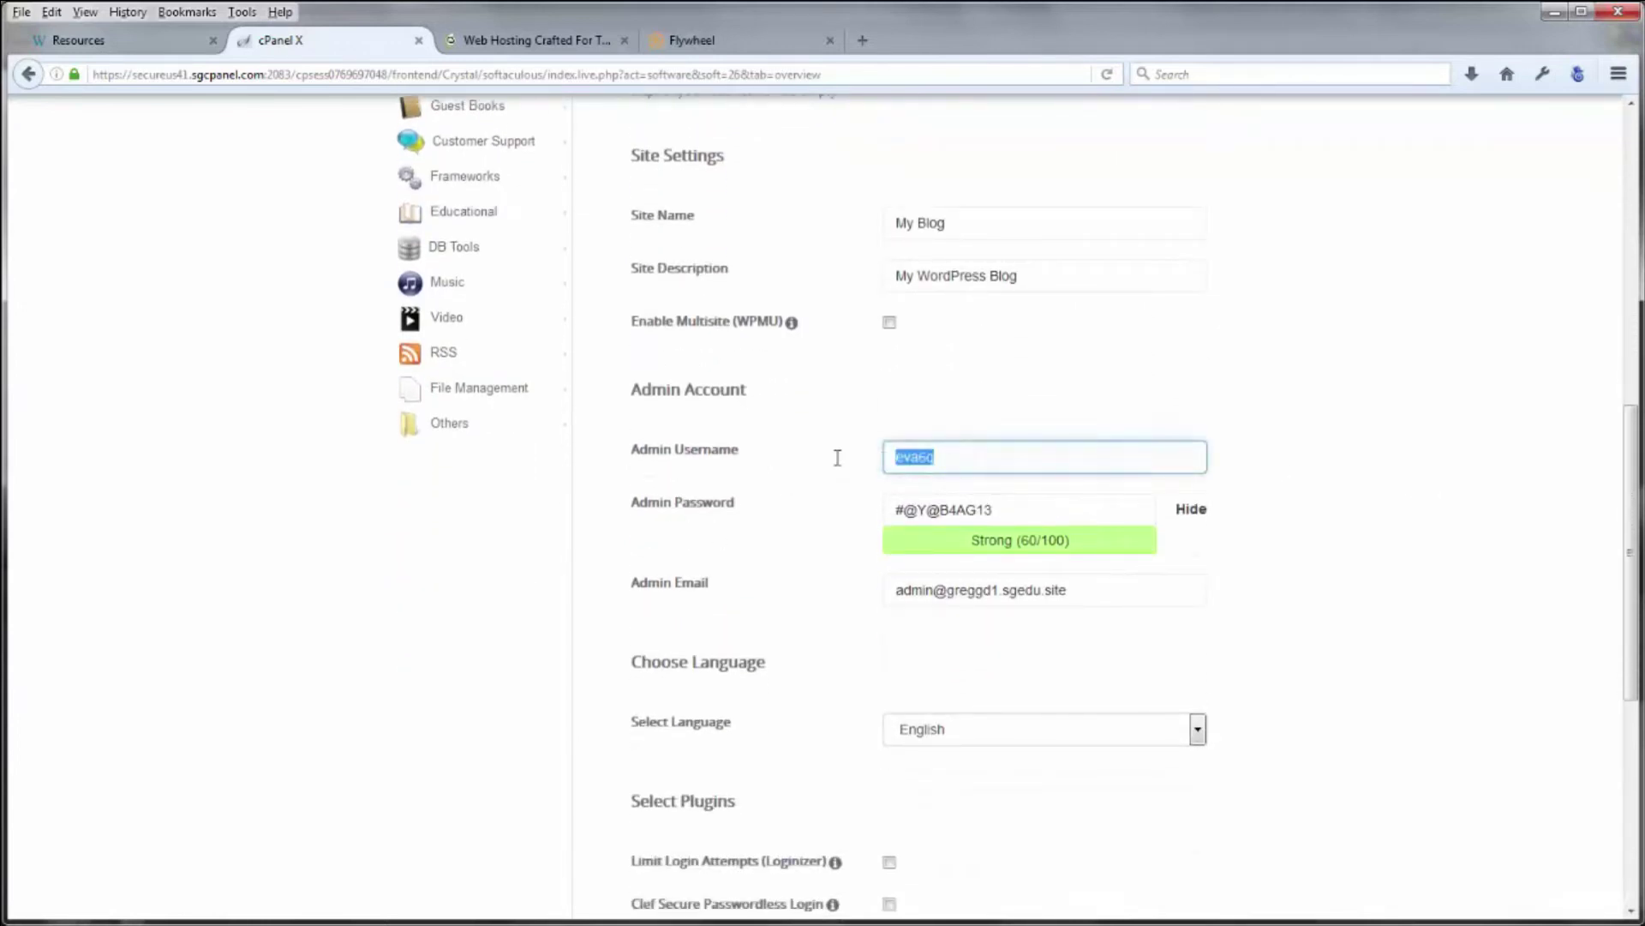
type("greggdavis")
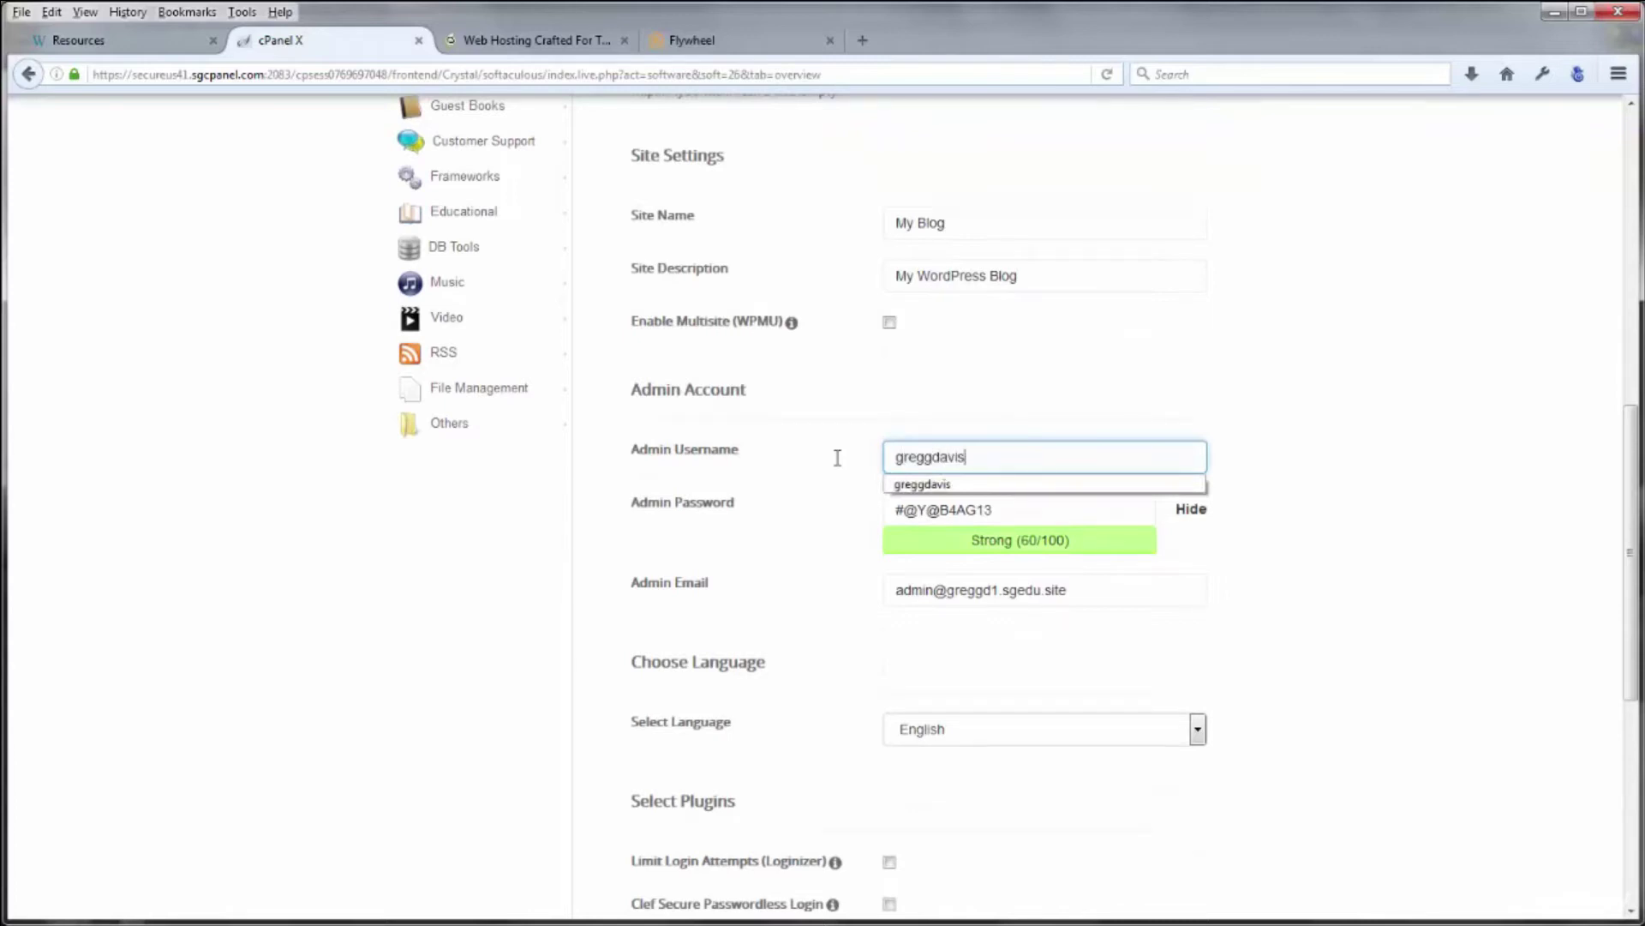
key("Down")
Step: Mask the generated admin password and replace it with a custom Strong-rated password
left_click_drag(1004, 509, 831, 512)
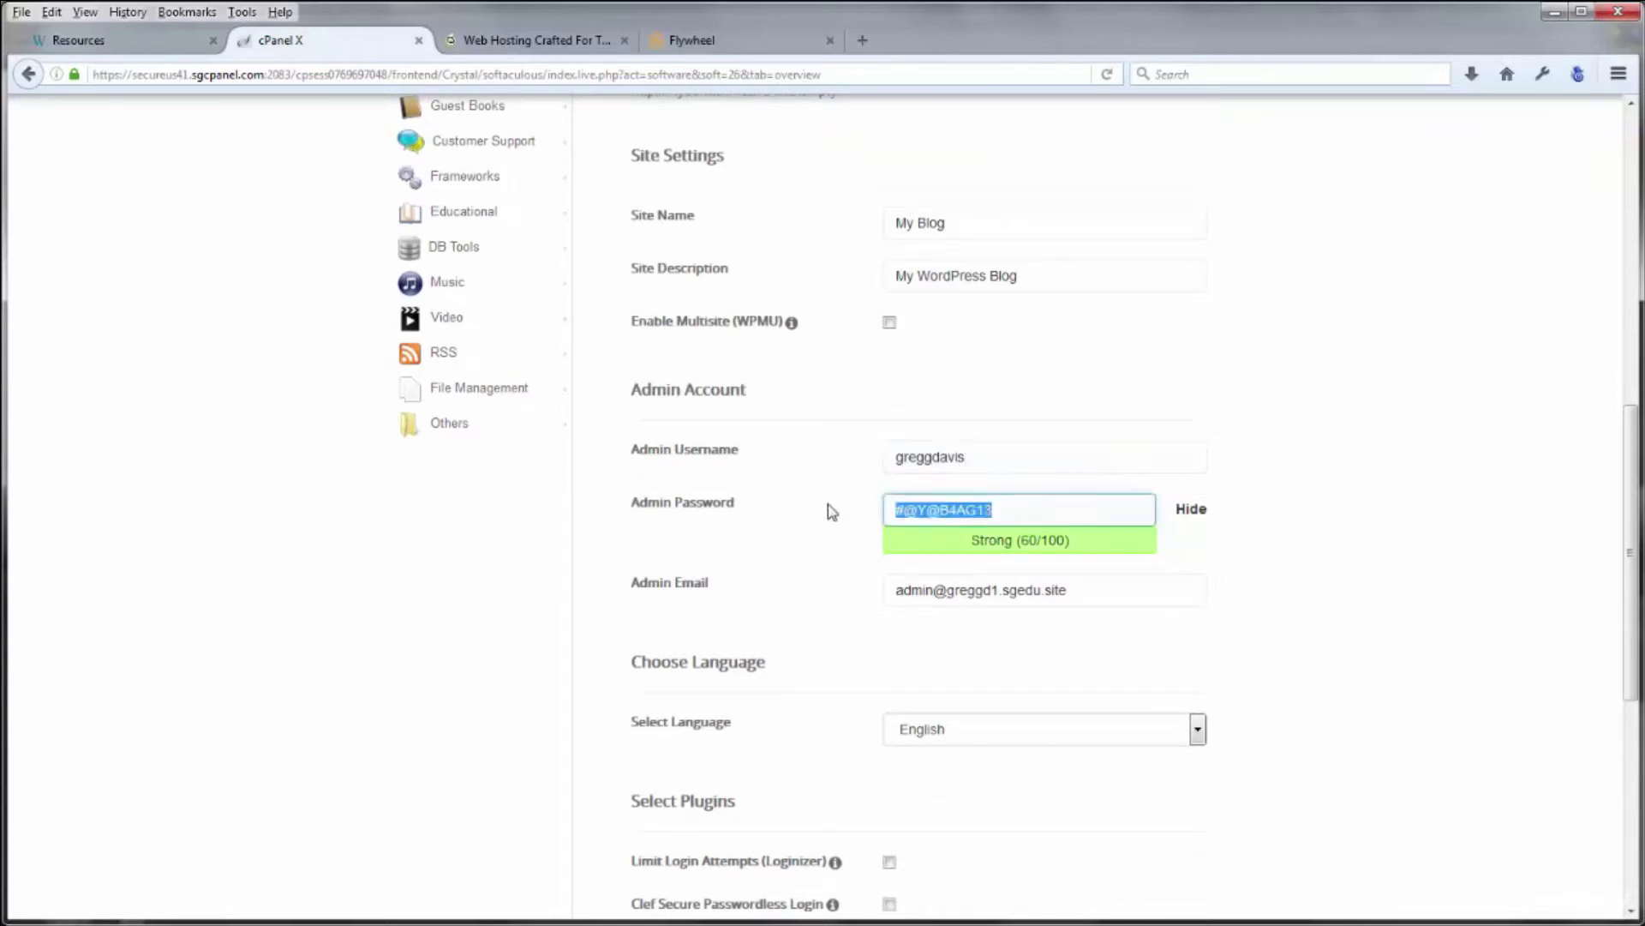
left_click(1191, 512)
left_click_drag(1005, 514, 851, 509)
type("•••••••••••••")
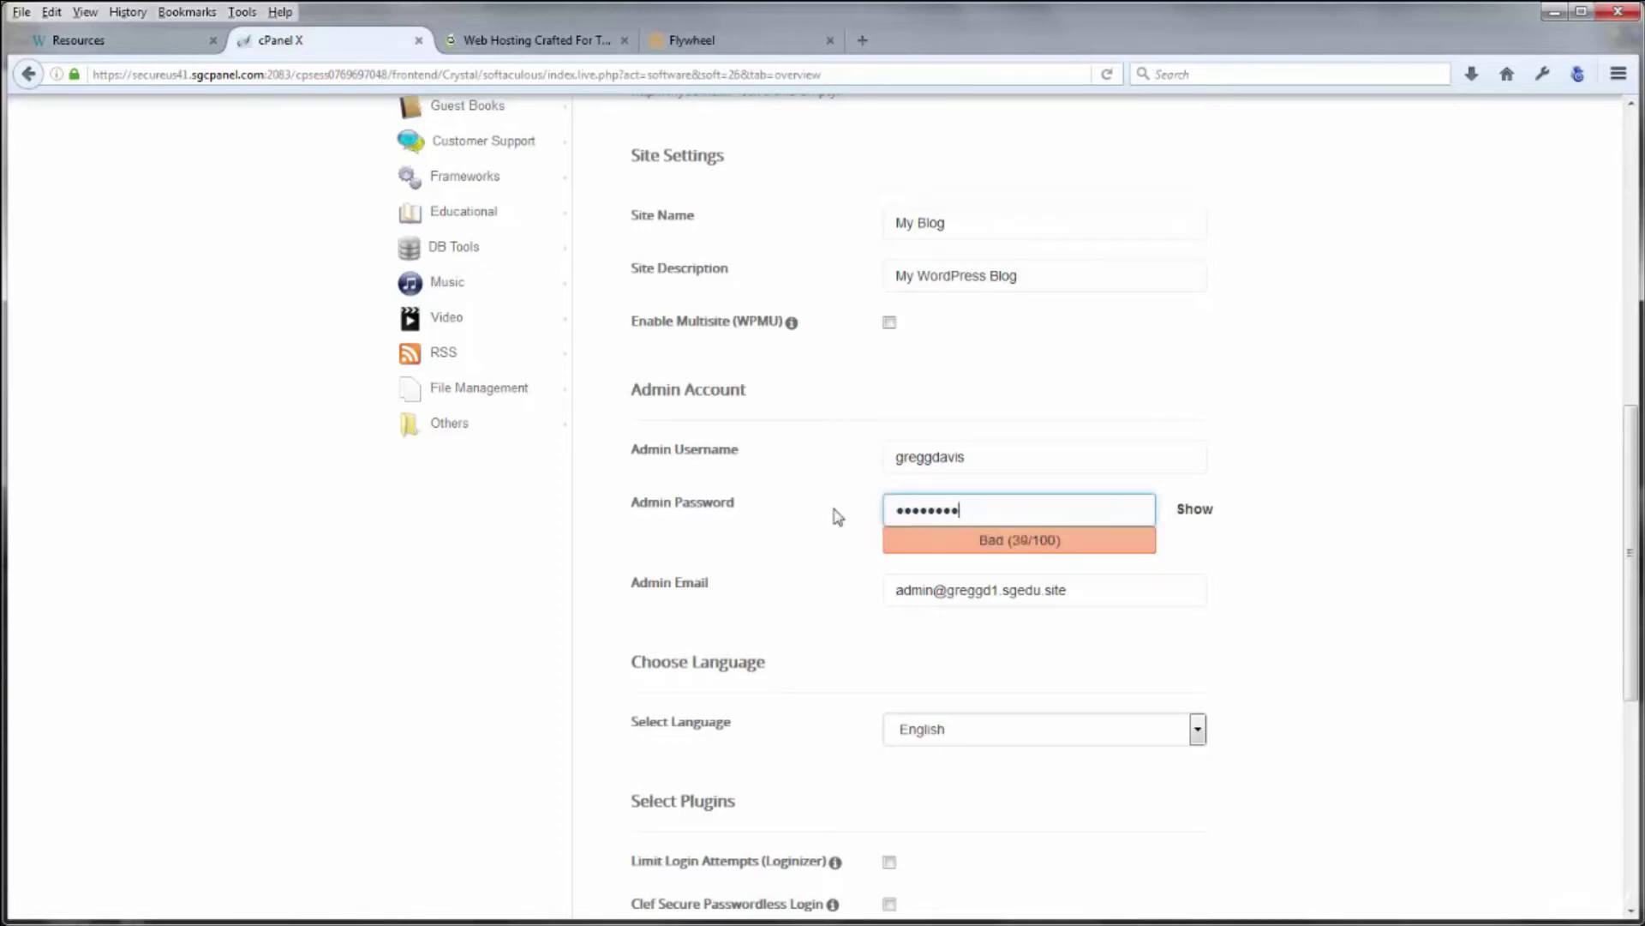
Step: Replace the default admin email with the owner's address from the autocomplete suggestion
left_click(1059, 591)
left_click_drag(1076, 590, 864, 596)
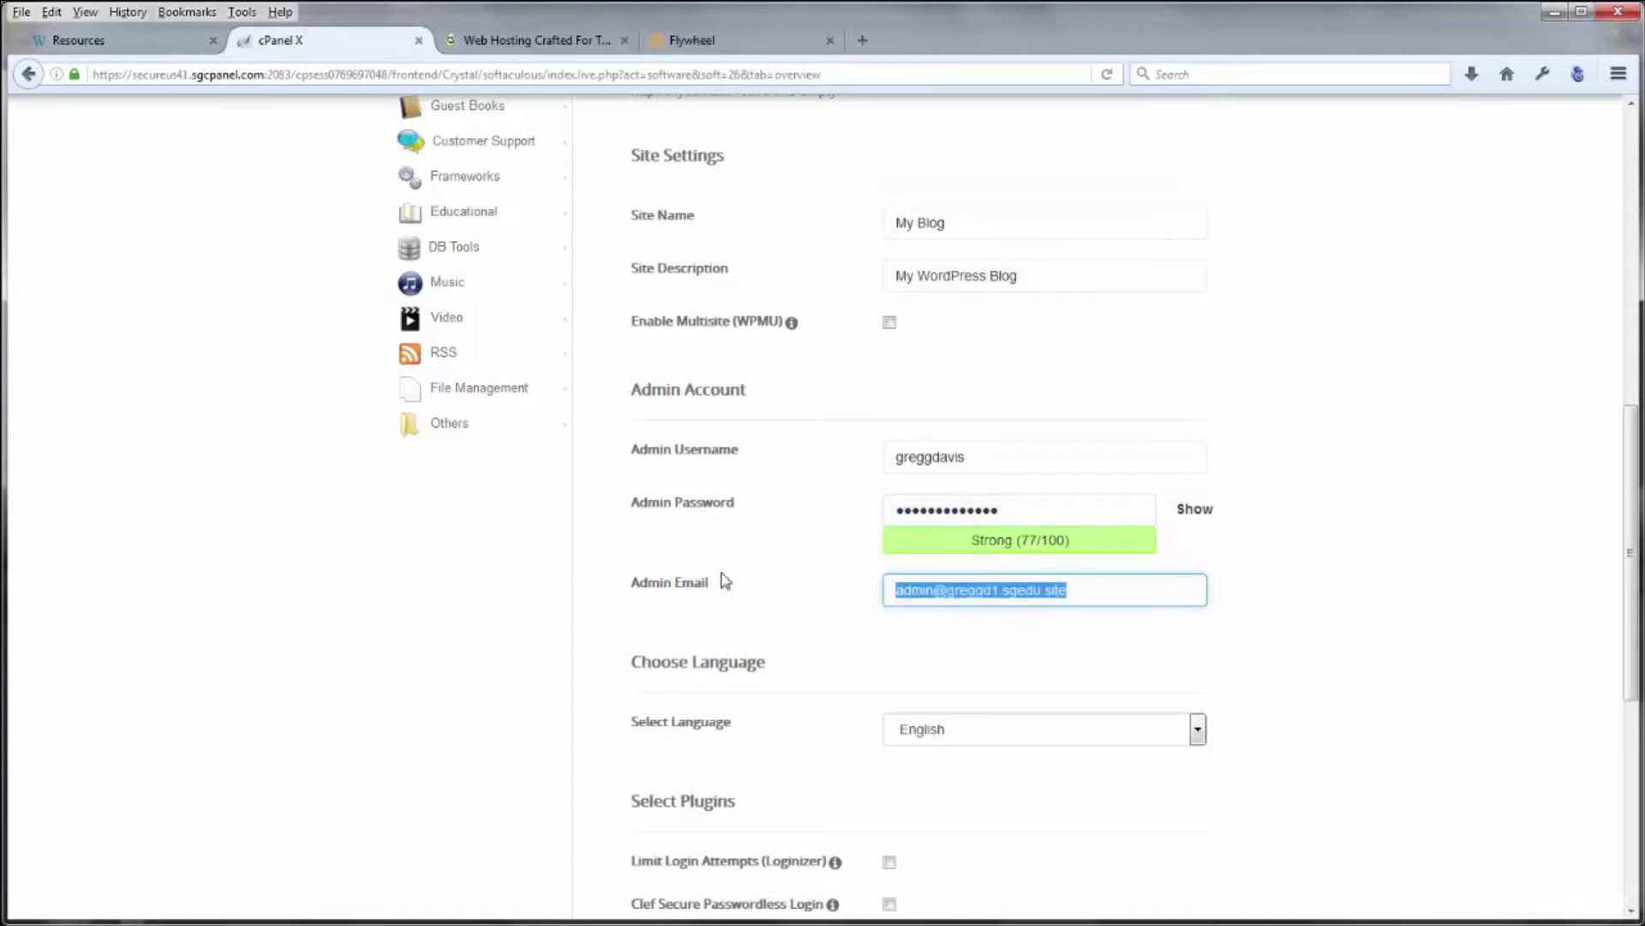
type("greg")
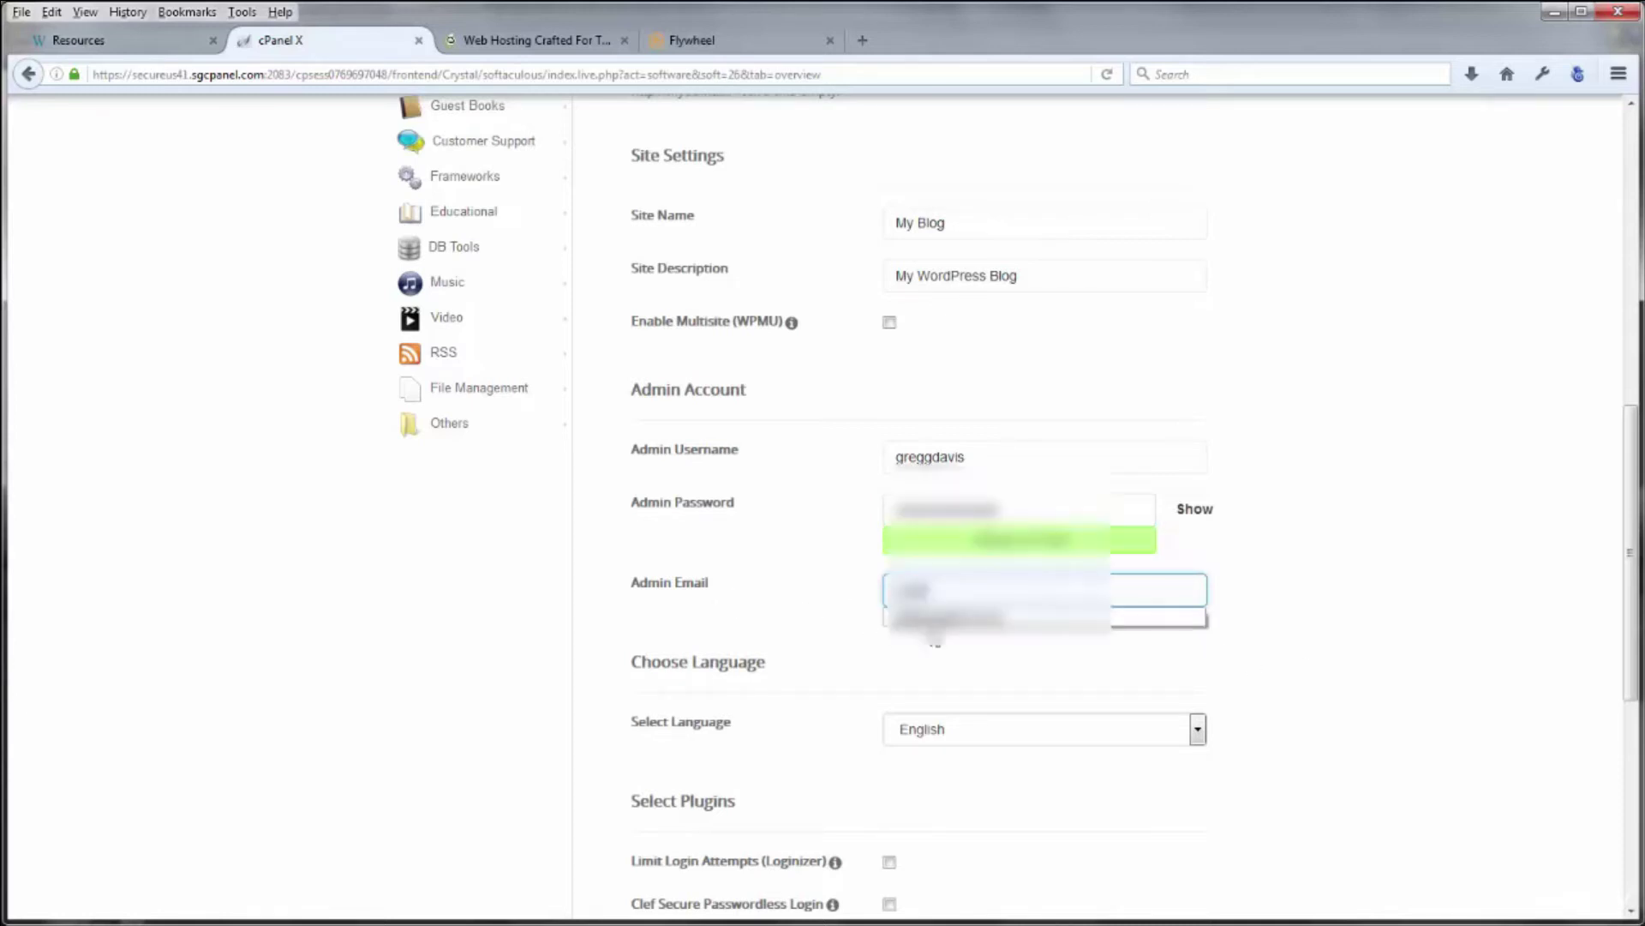
left_click(941, 628)
left_click(1320, 602)
Step: Leave the theme as None at the bottom of the form and start the WordPress installation
scroll(1399, 548, "down", 1)
scroll(1400, 548, "down", 2)
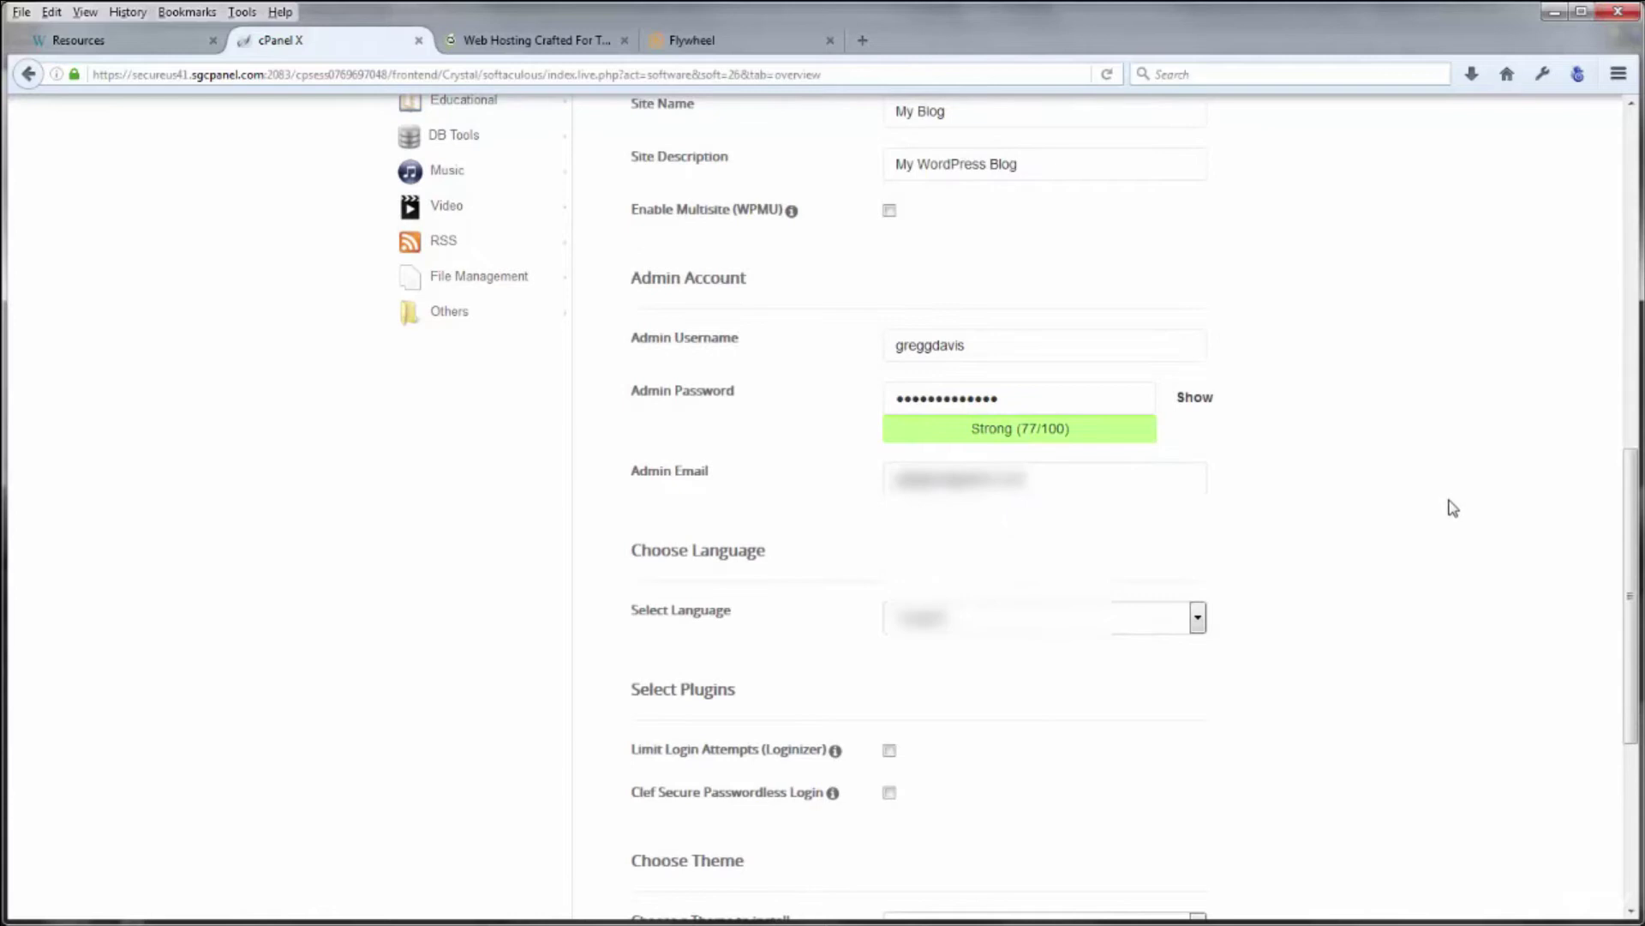
scroll(1453, 507, "down", 6)
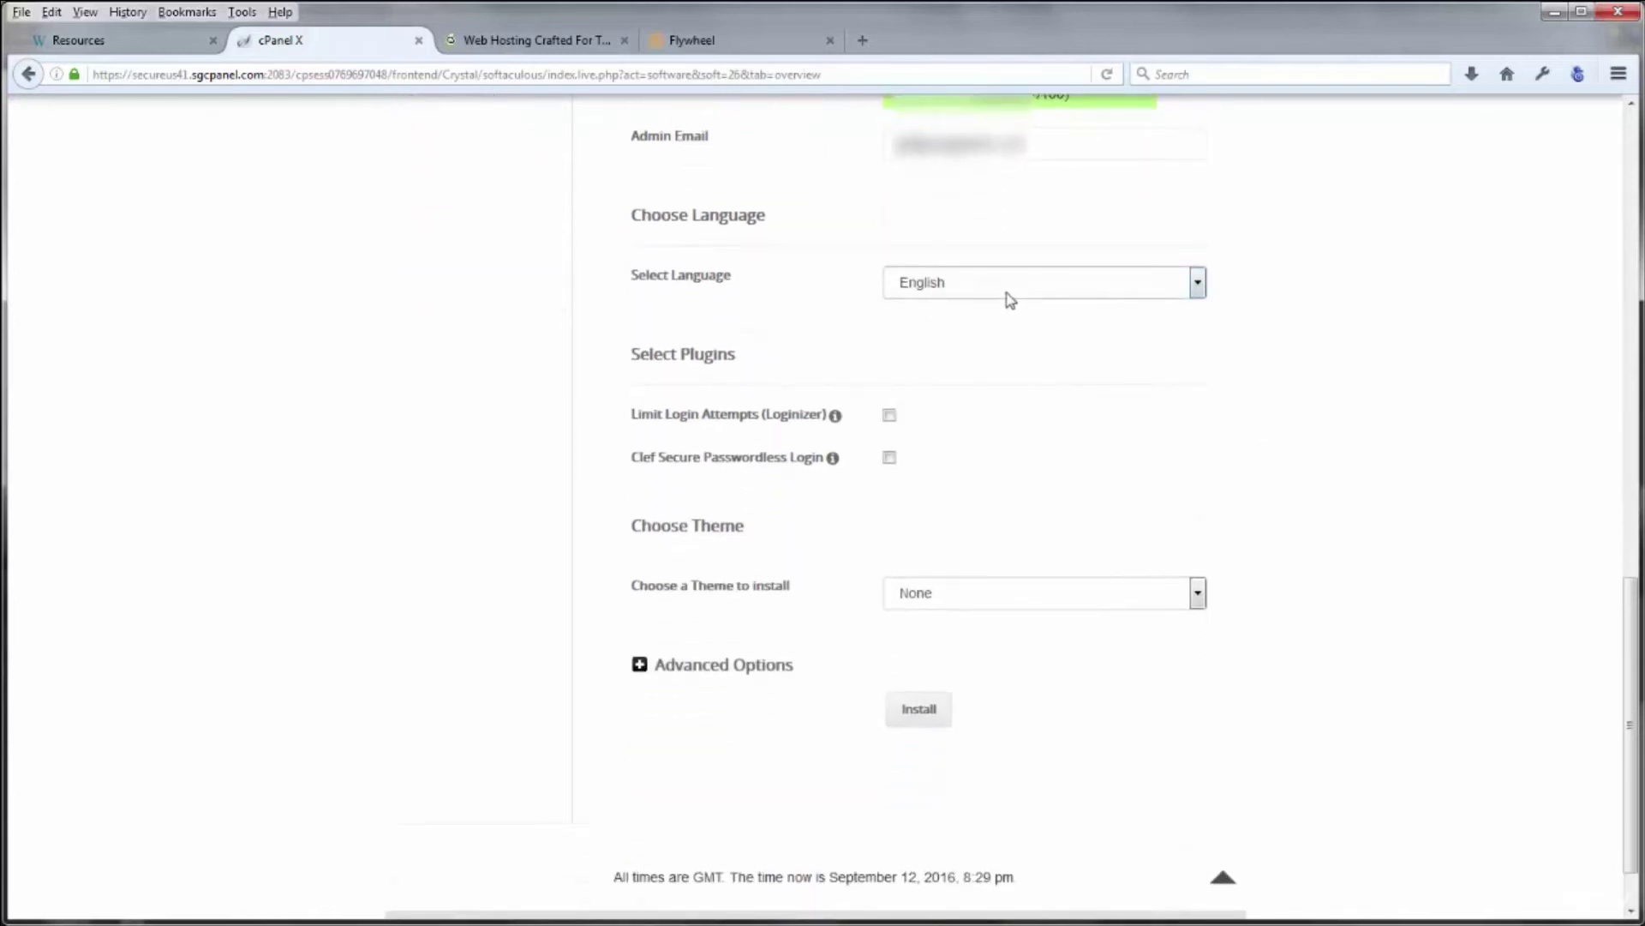
scroll(1403, 374, "down", 2)
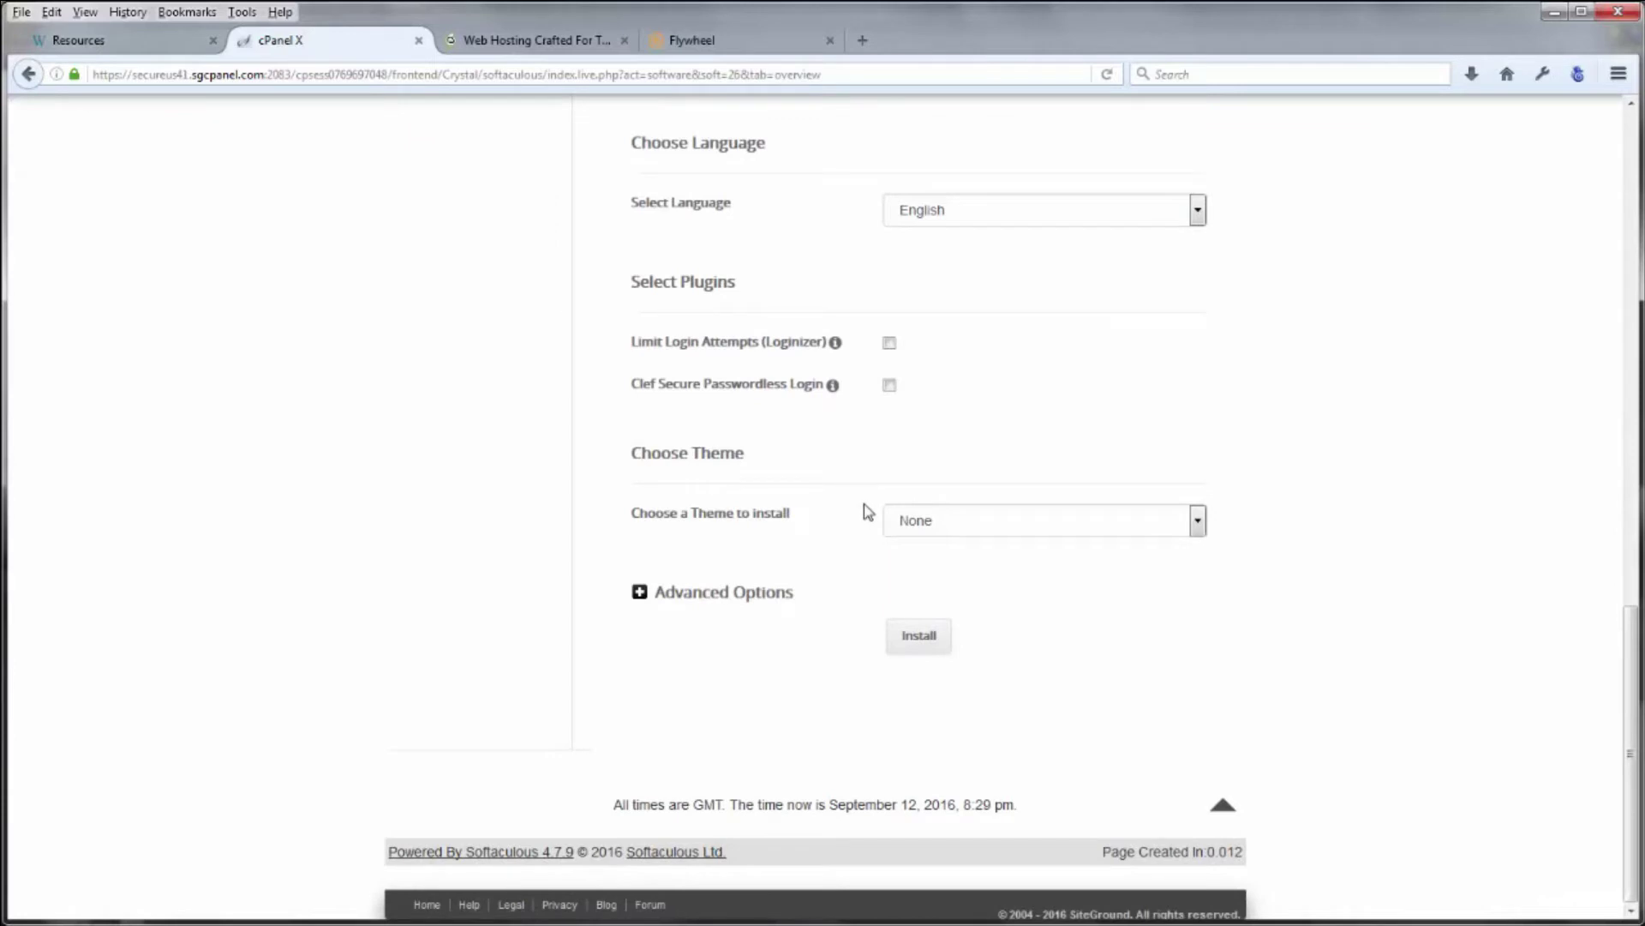
left_click(922, 643)
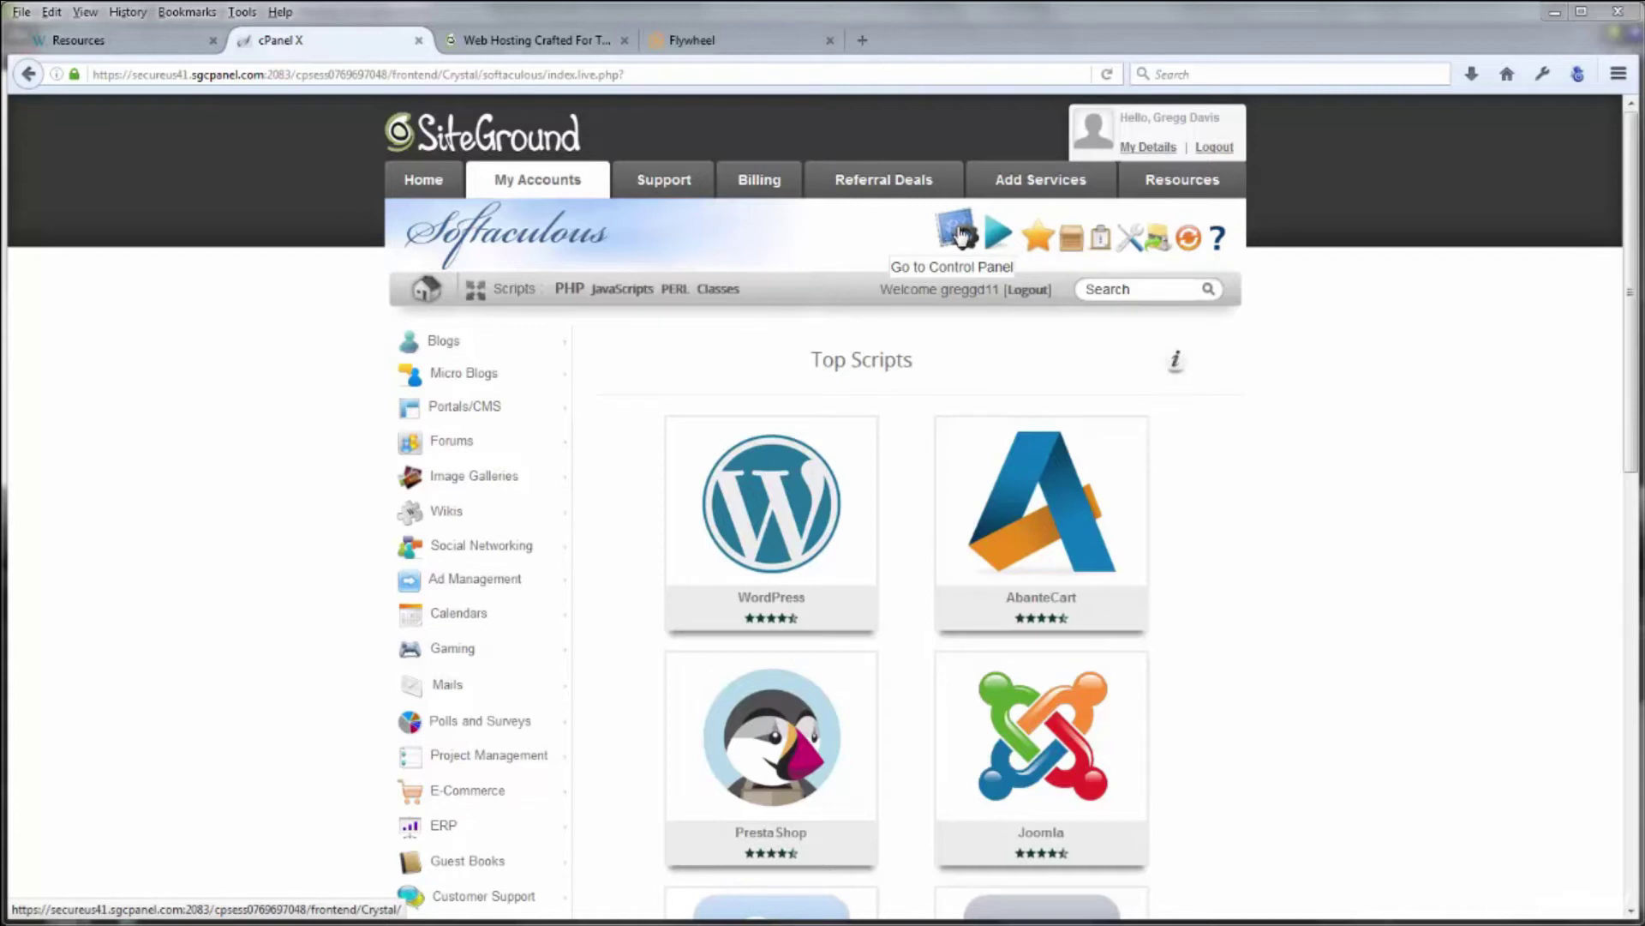
Step: Return to the cPanel home, select the account's domain name, and switch to an empty browser tab
left_click(962, 236)
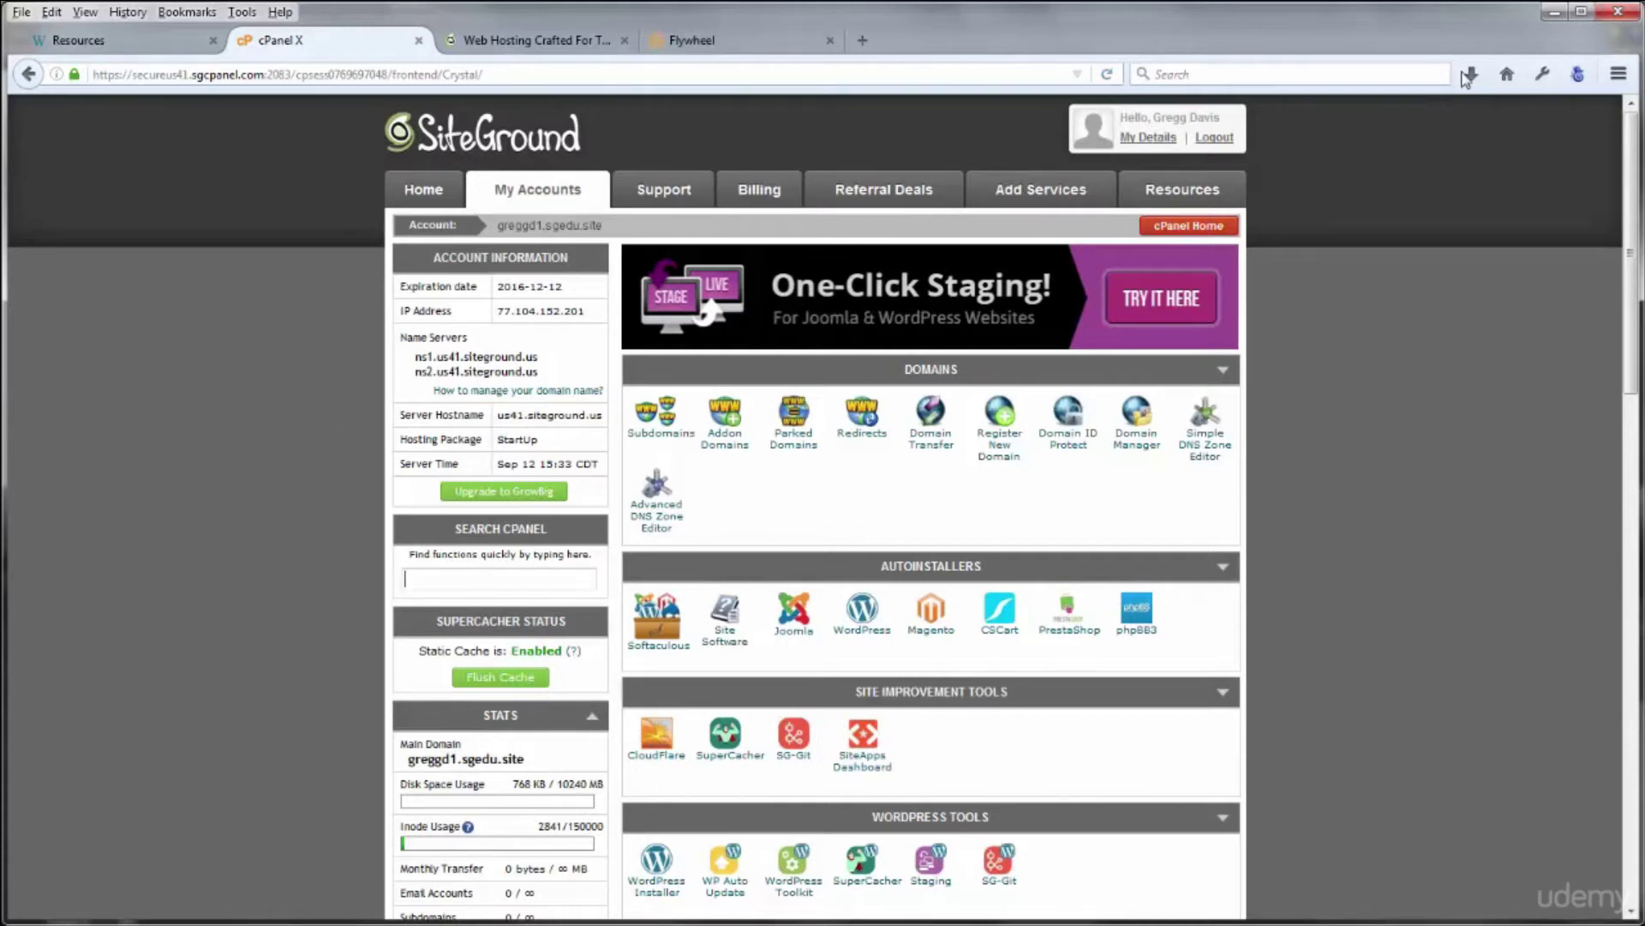
left_click(862, 40)
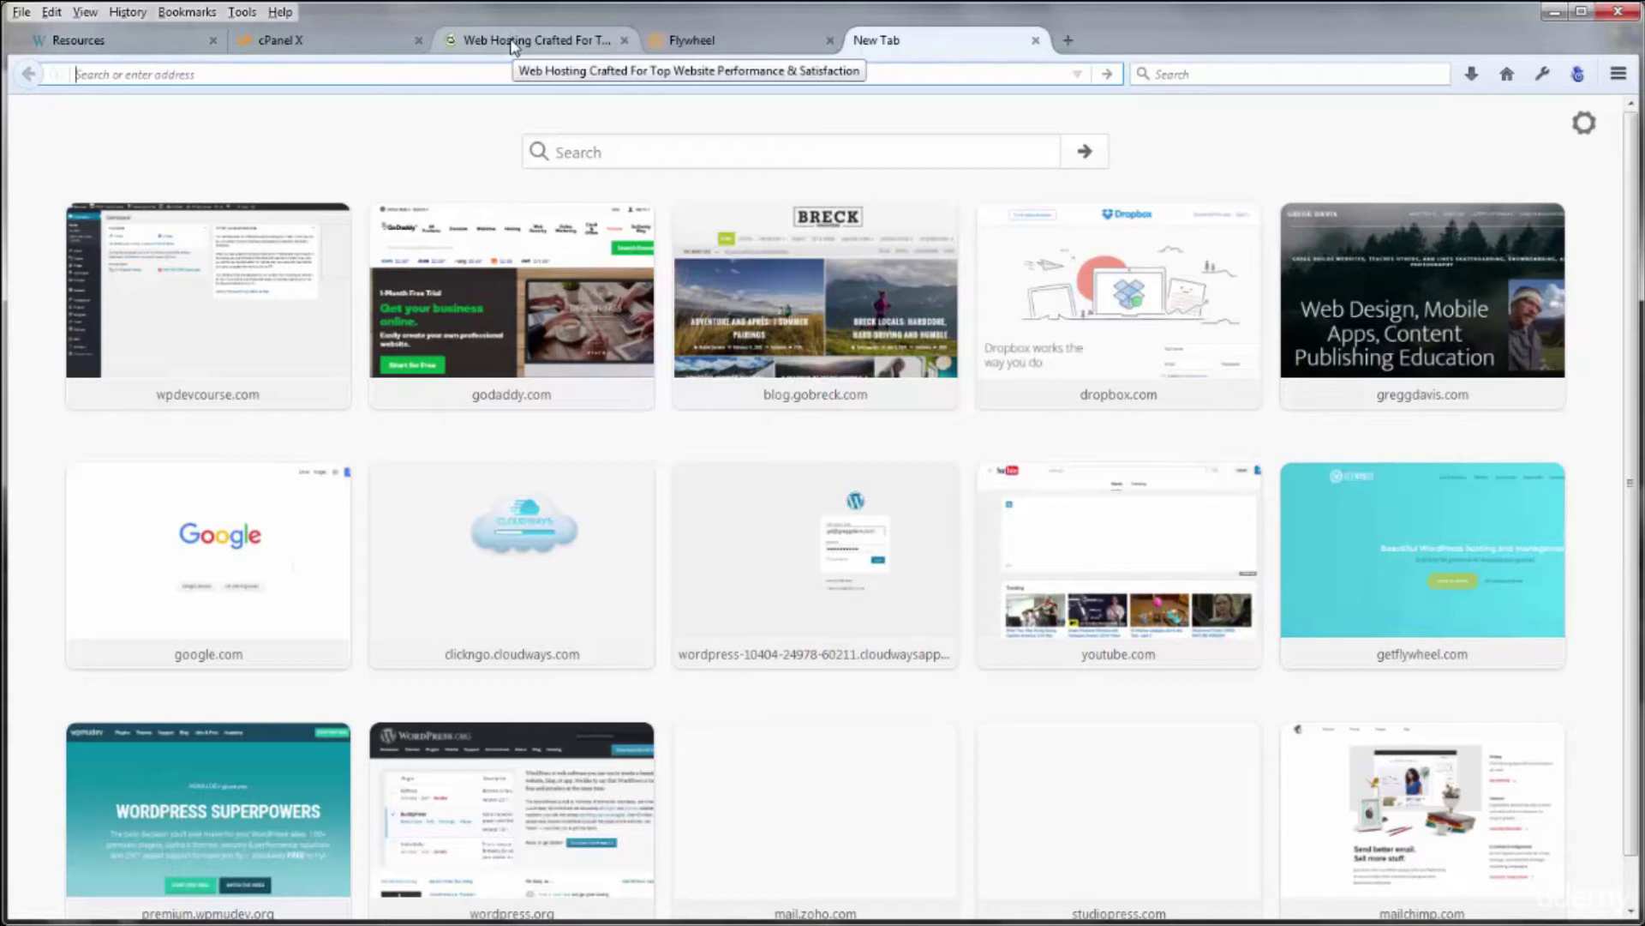
left_click(342, 40)
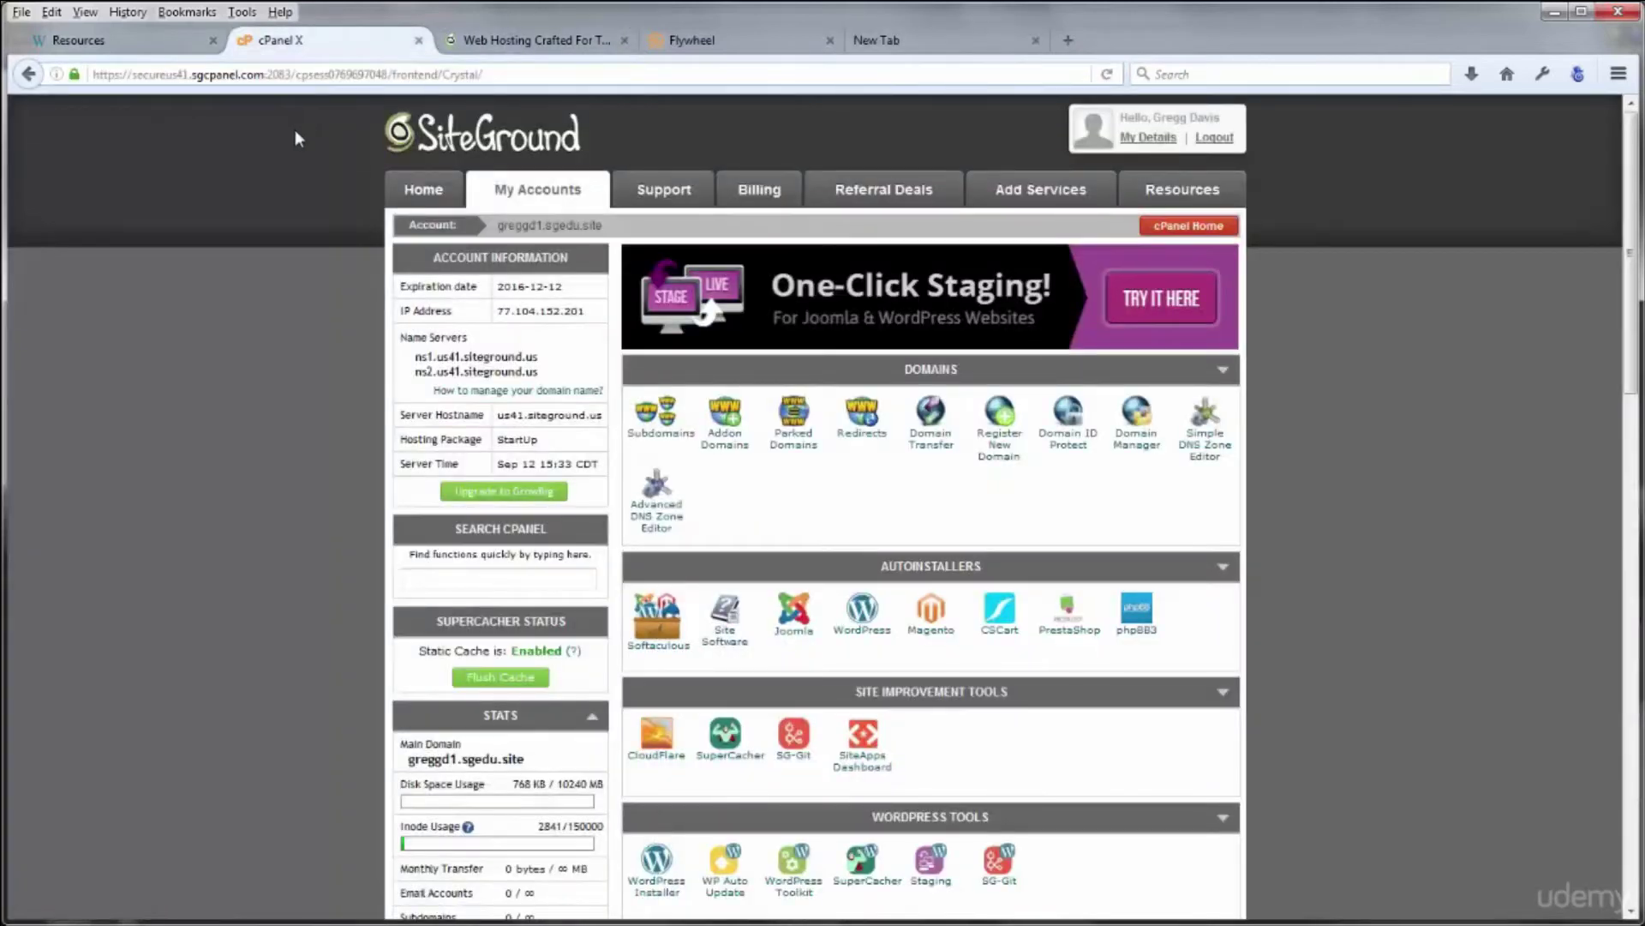
left_click_drag(524, 224, 597, 225)
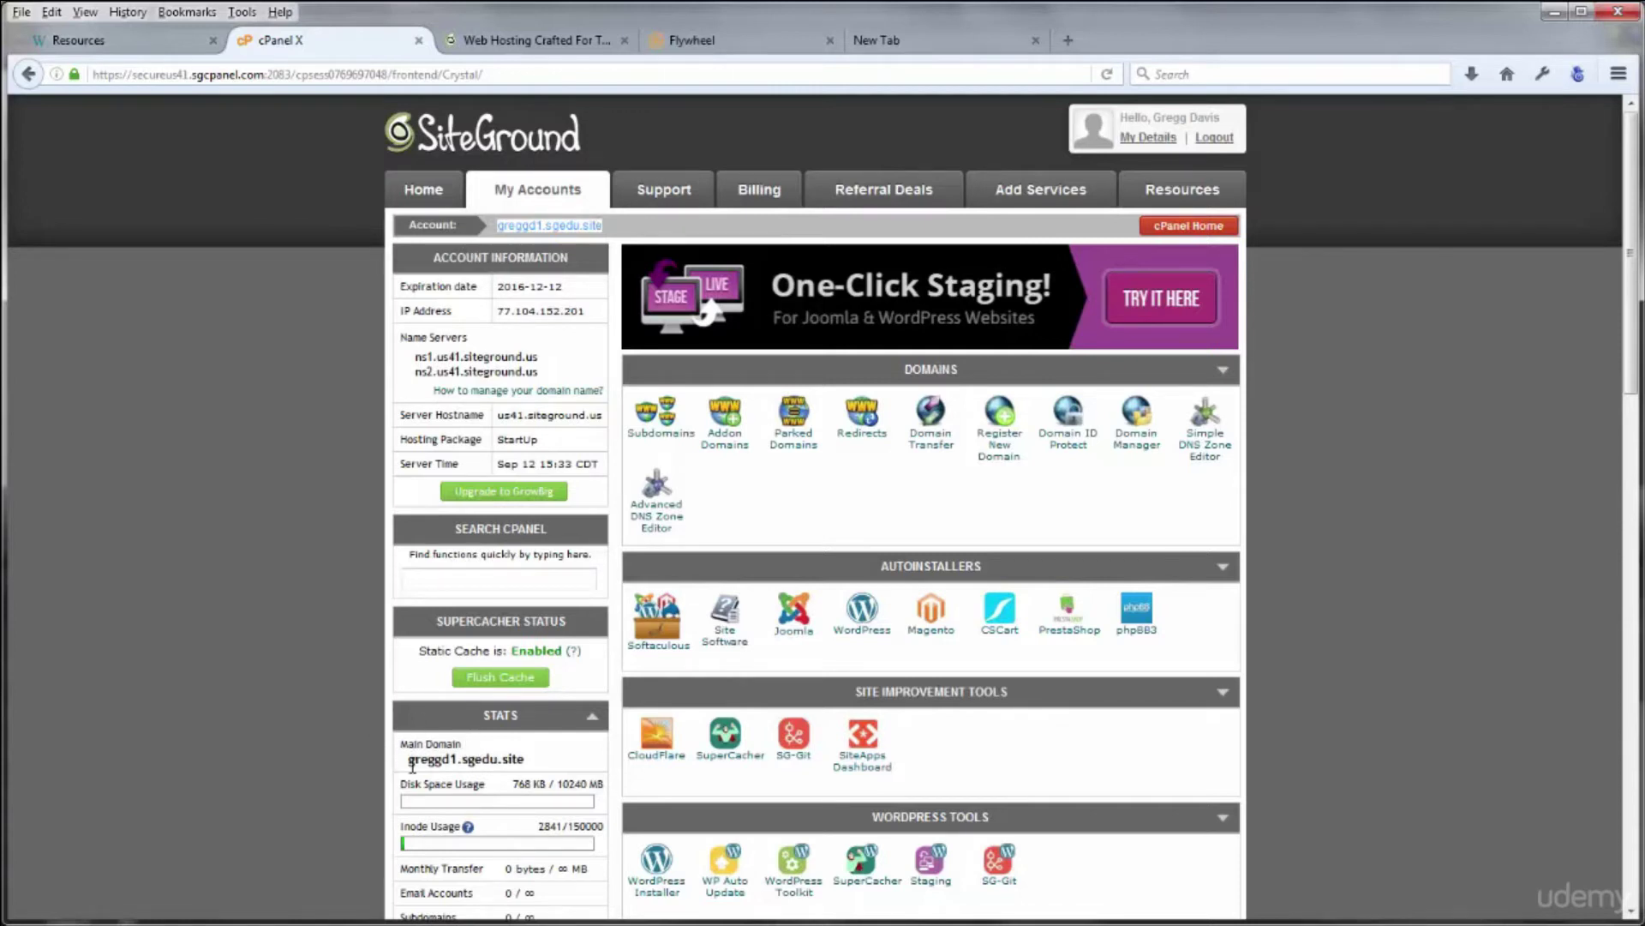
left_click(958, 43)
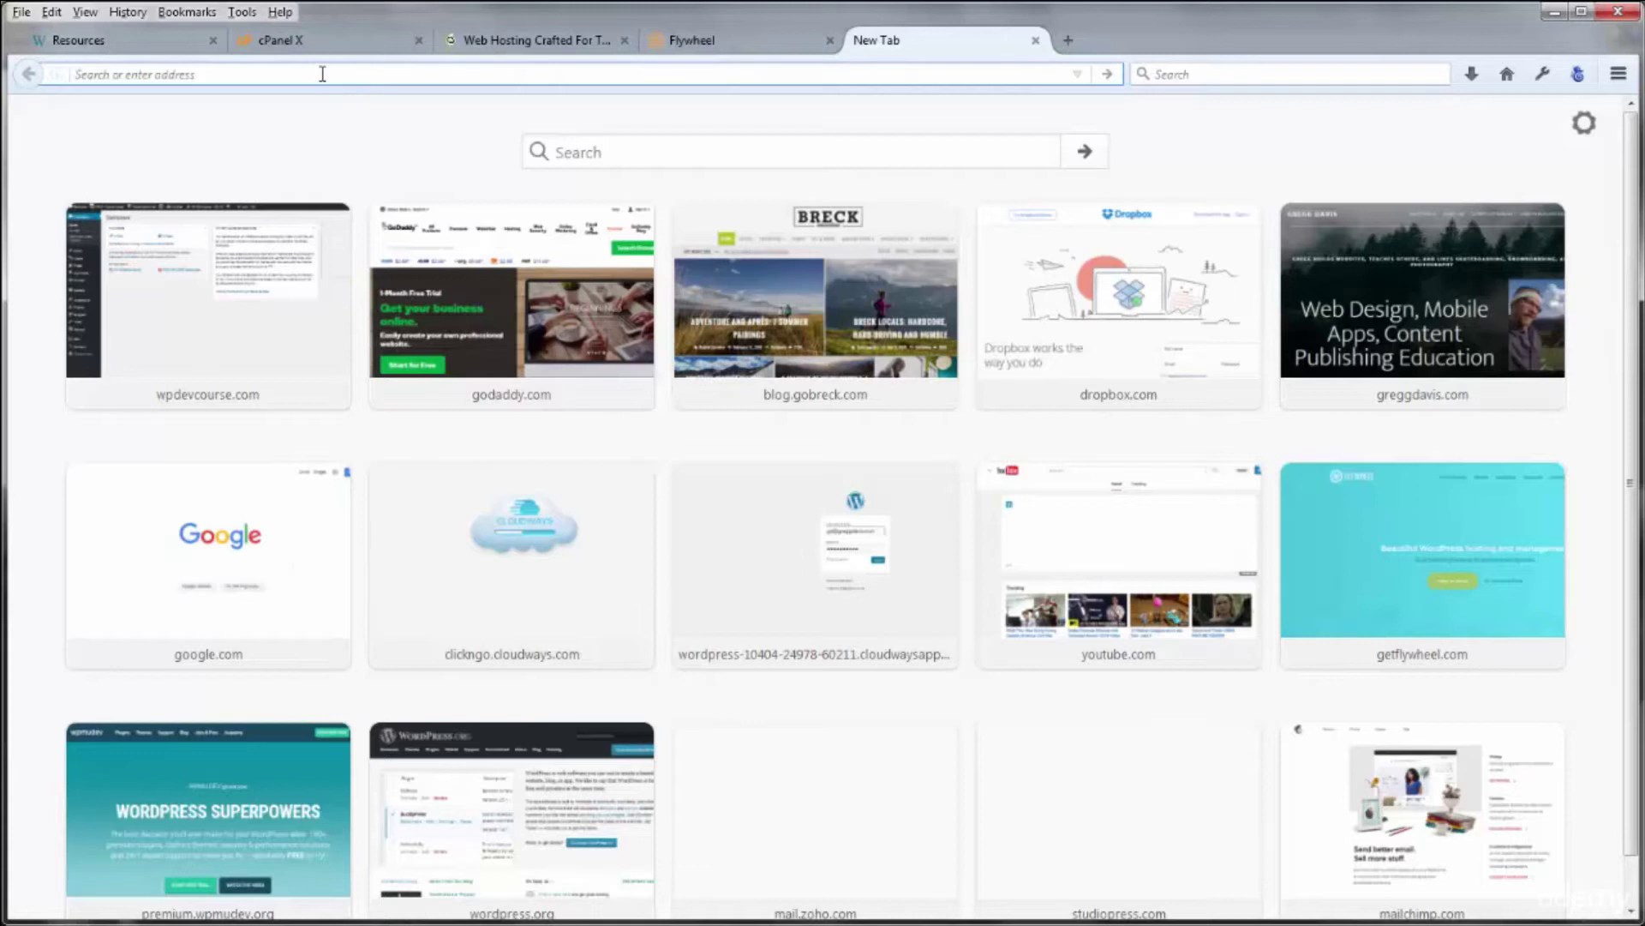
Step: Load the new blog from its pasted address and open its Meta > Log in page in a new tab
type("greggd1.sgedu.site")
key("Return")
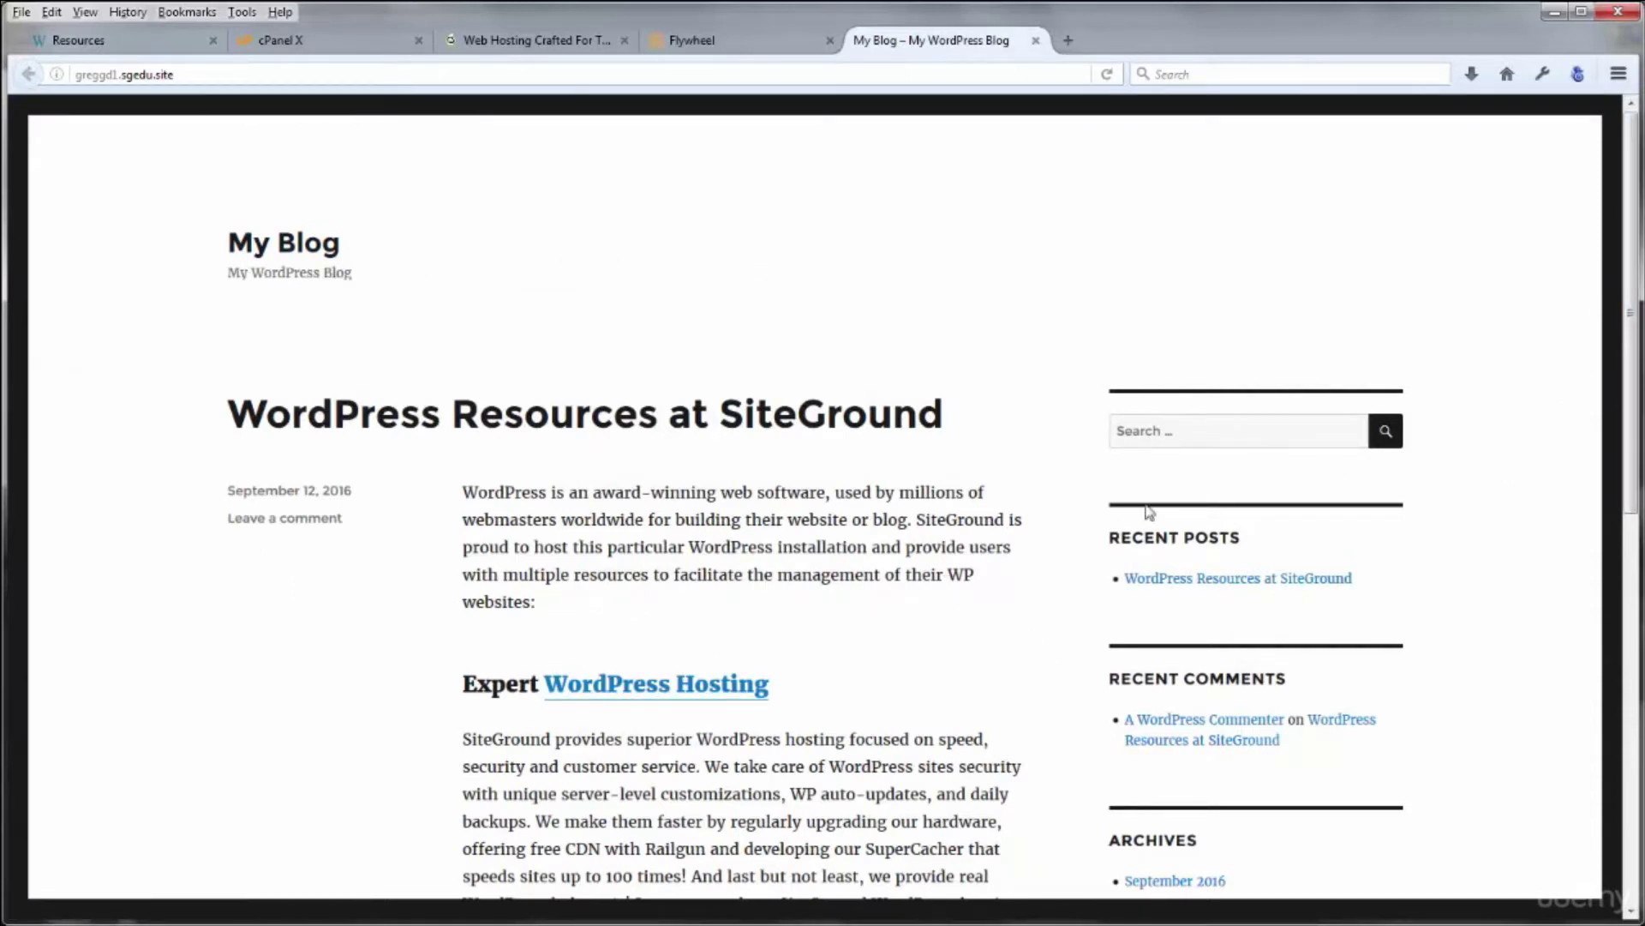
left_click_drag(1635, 235, 1631, 635)
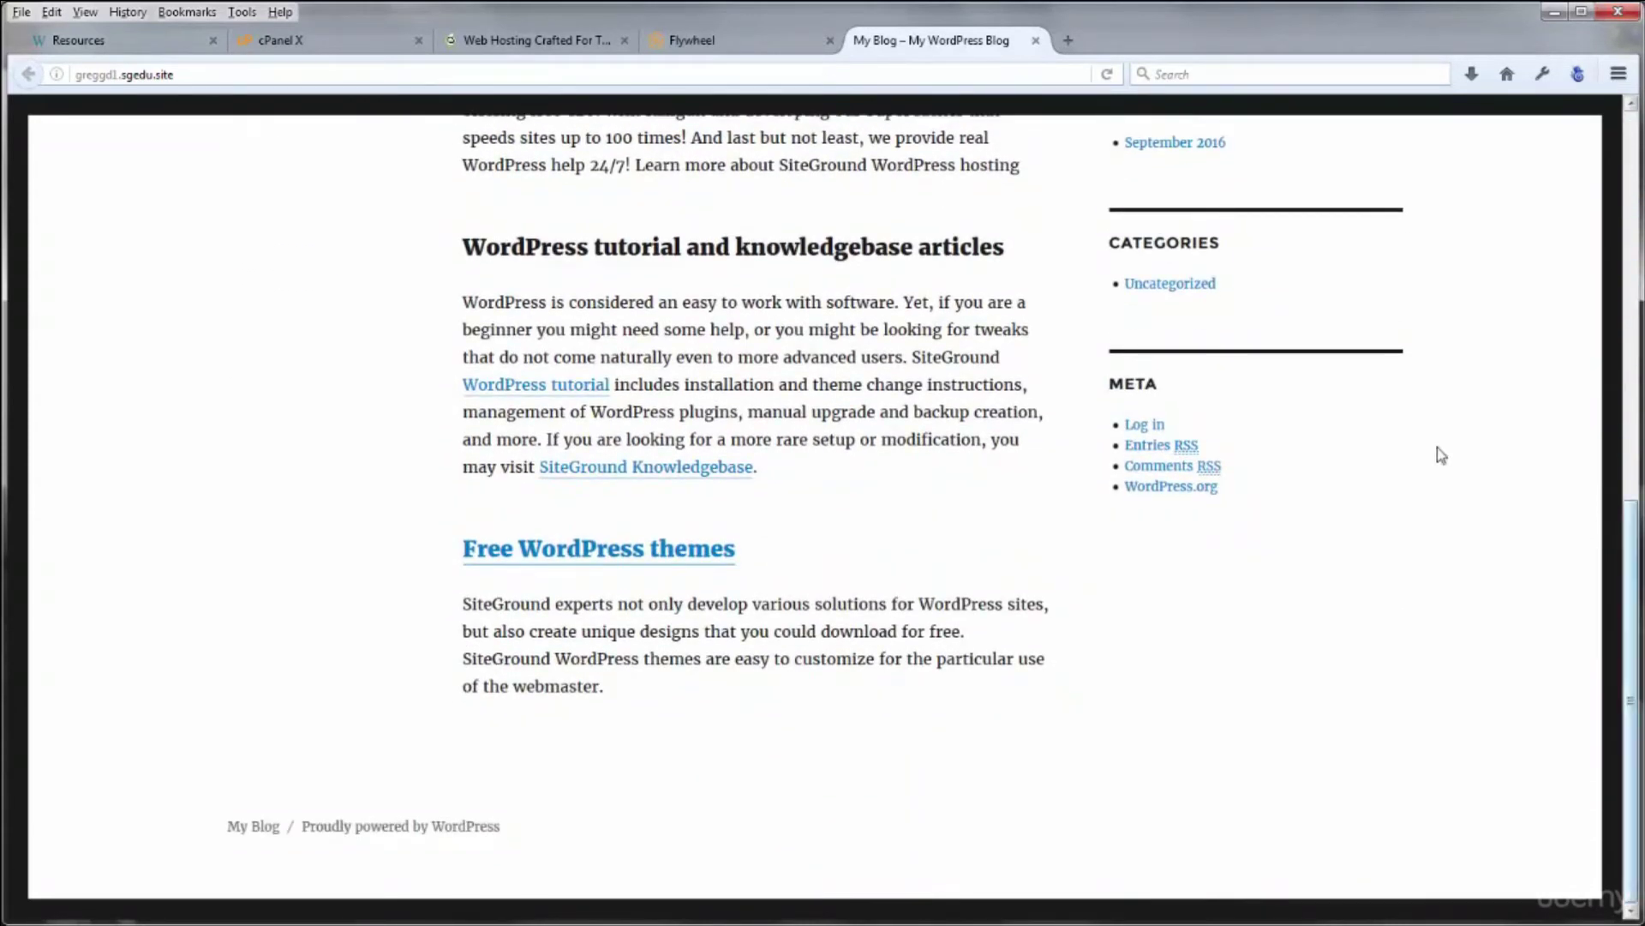
right_click(1138, 431)
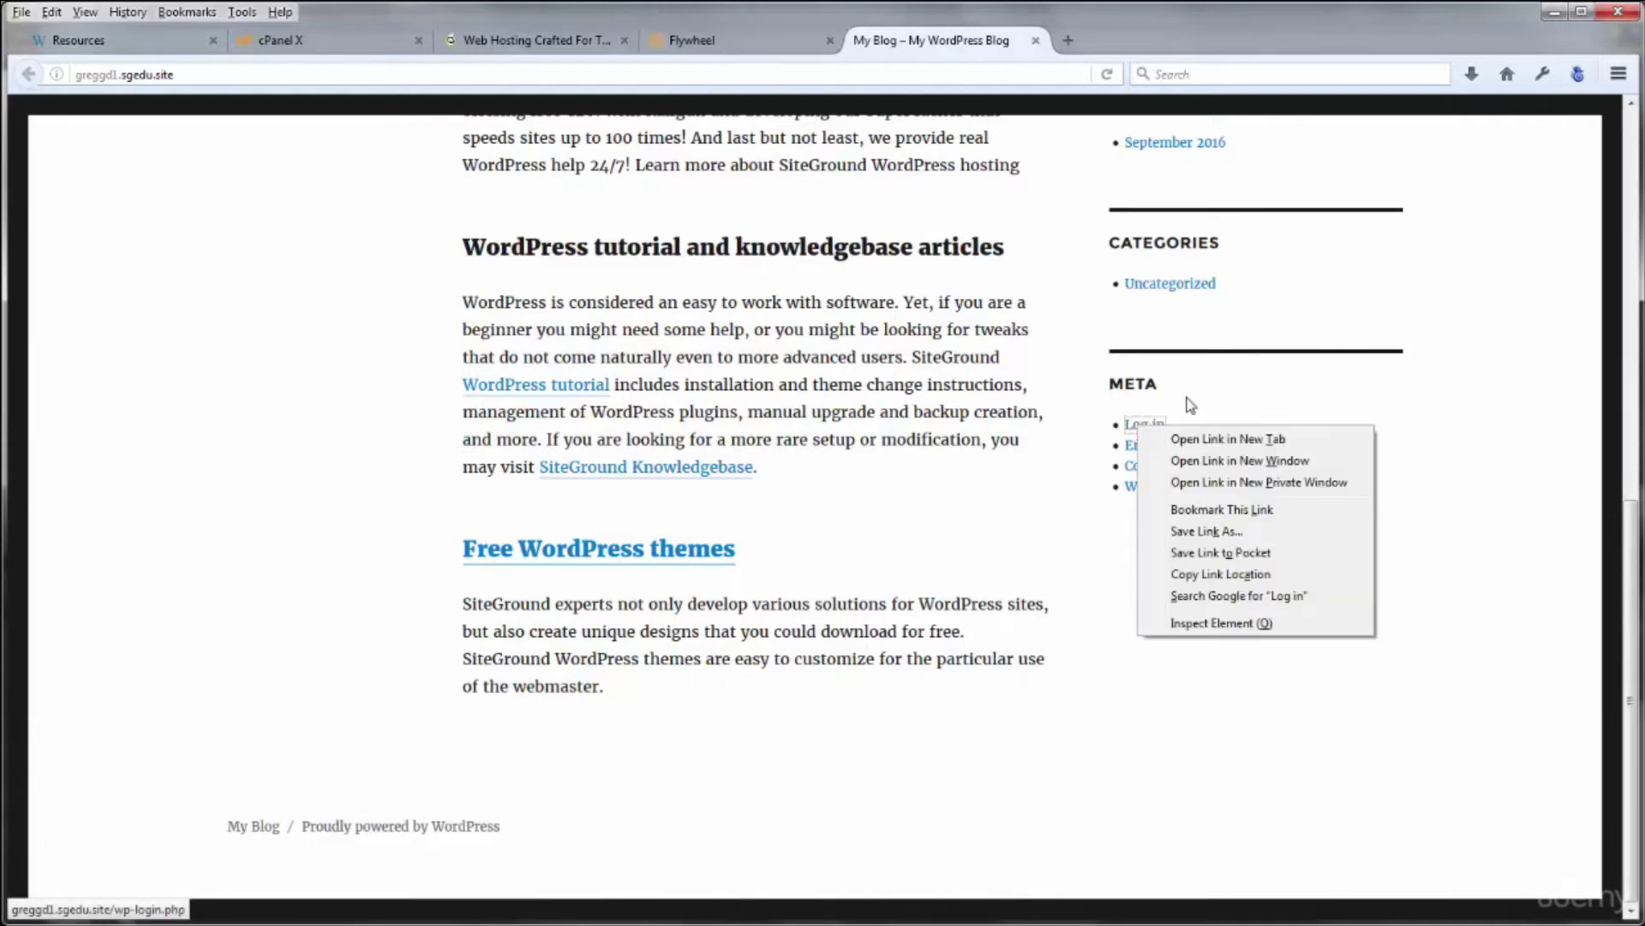
left_click(1212, 439)
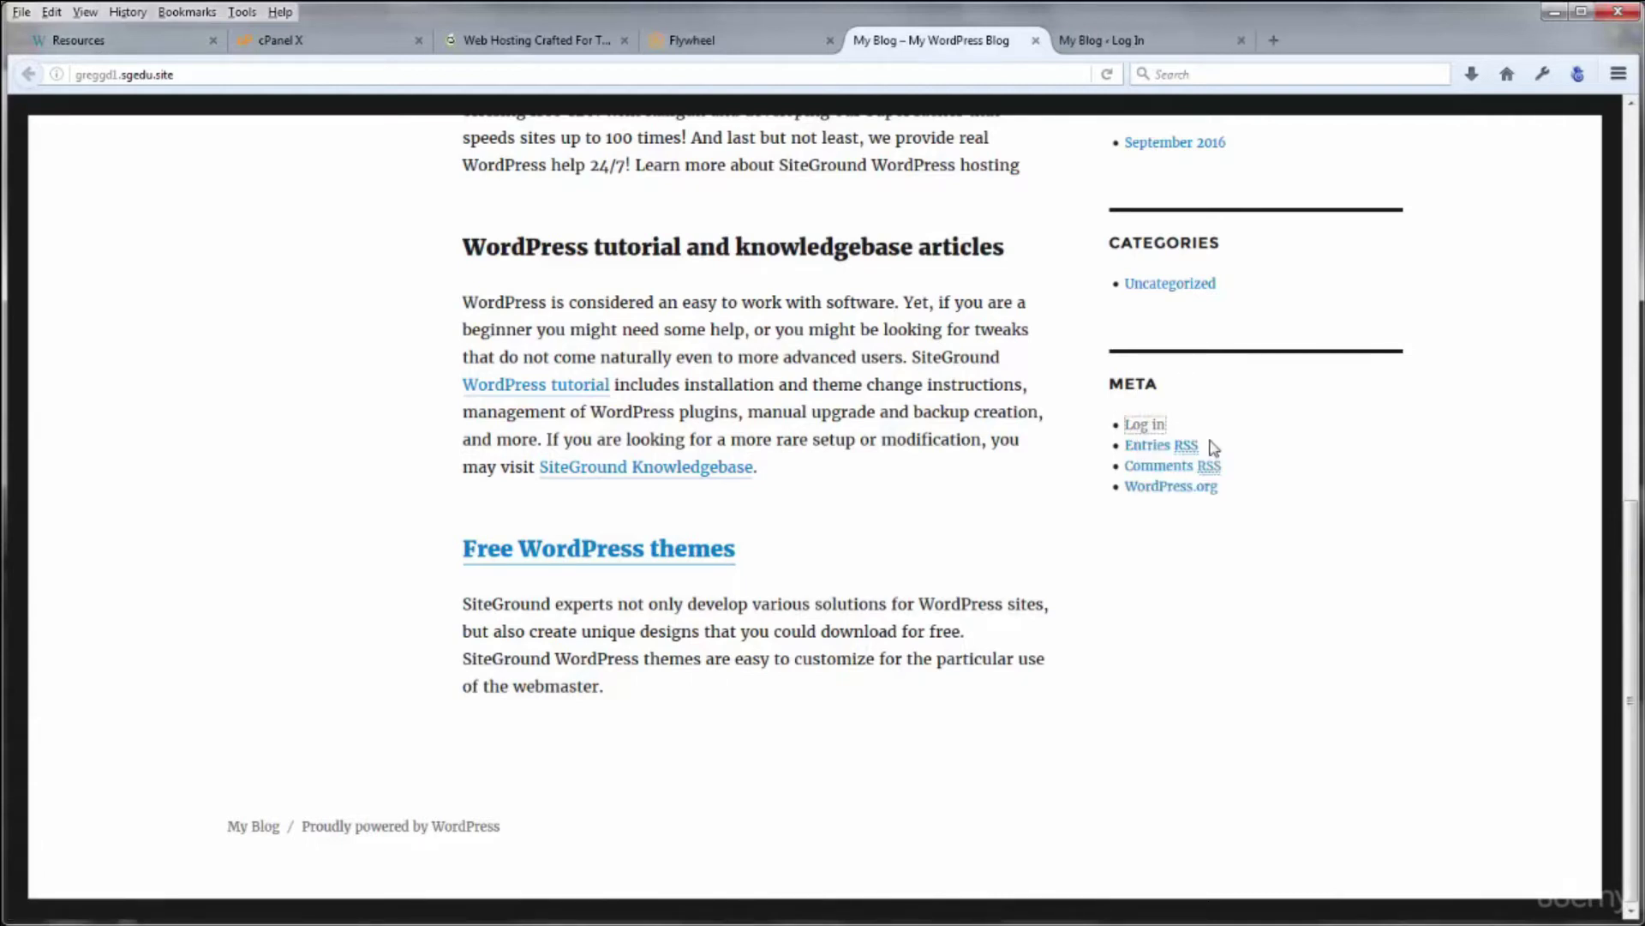
left_click(1131, 45)
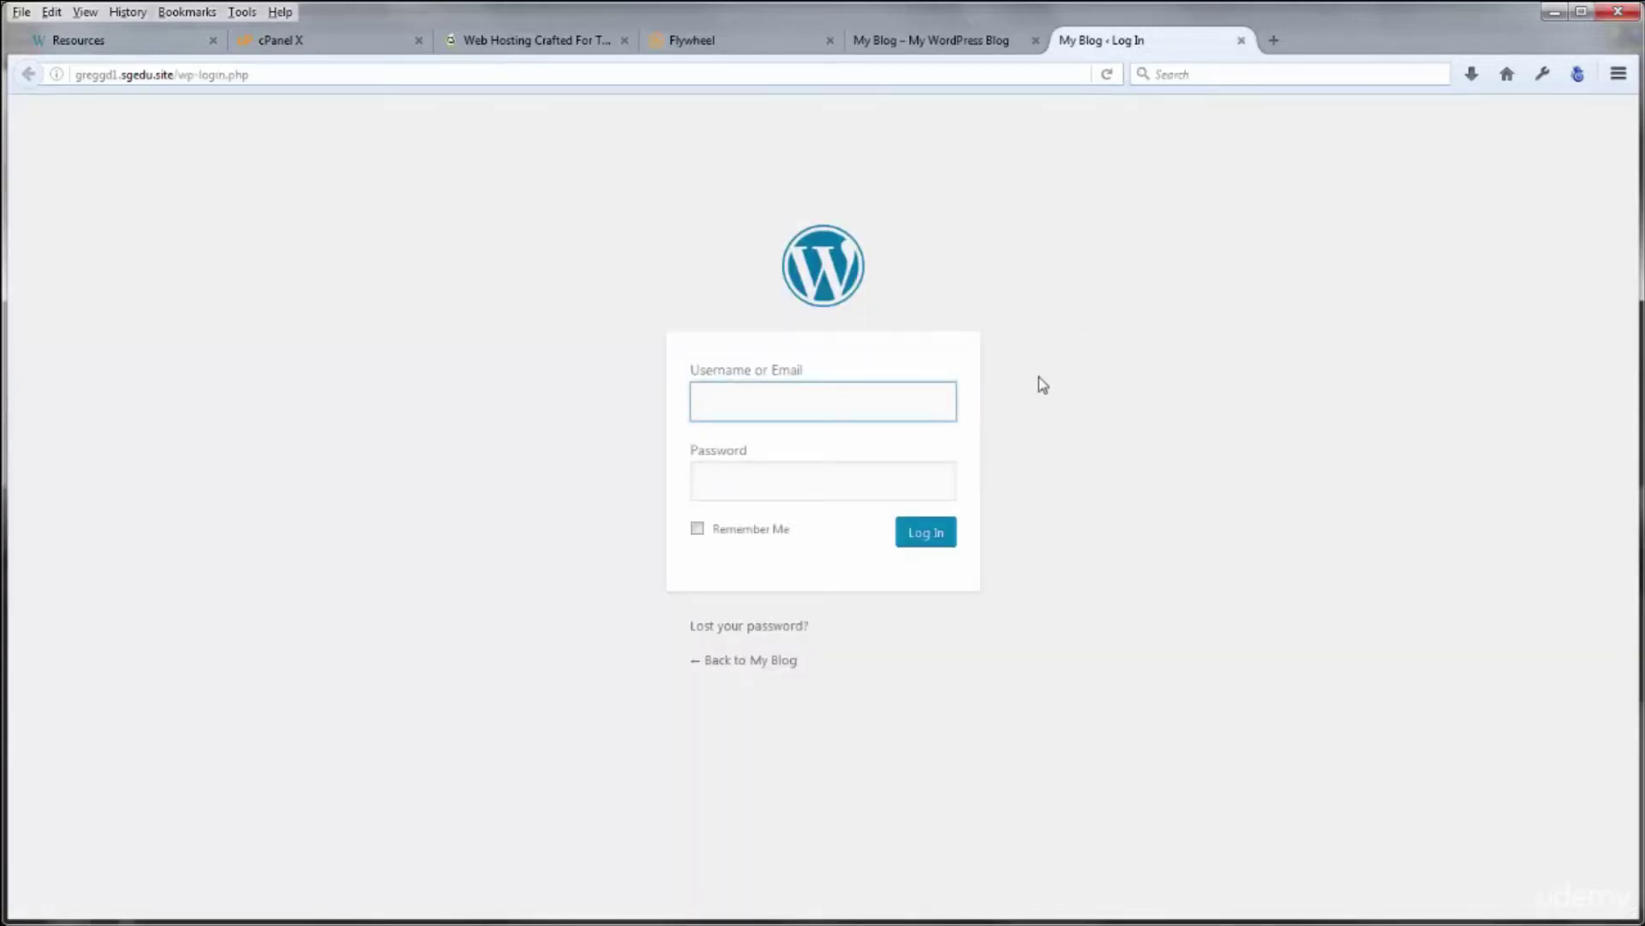
Step: Log in with the admin username and password, and let Firefox remember the login
left_click(922, 50)
scroll(549, 403, "up", 10)
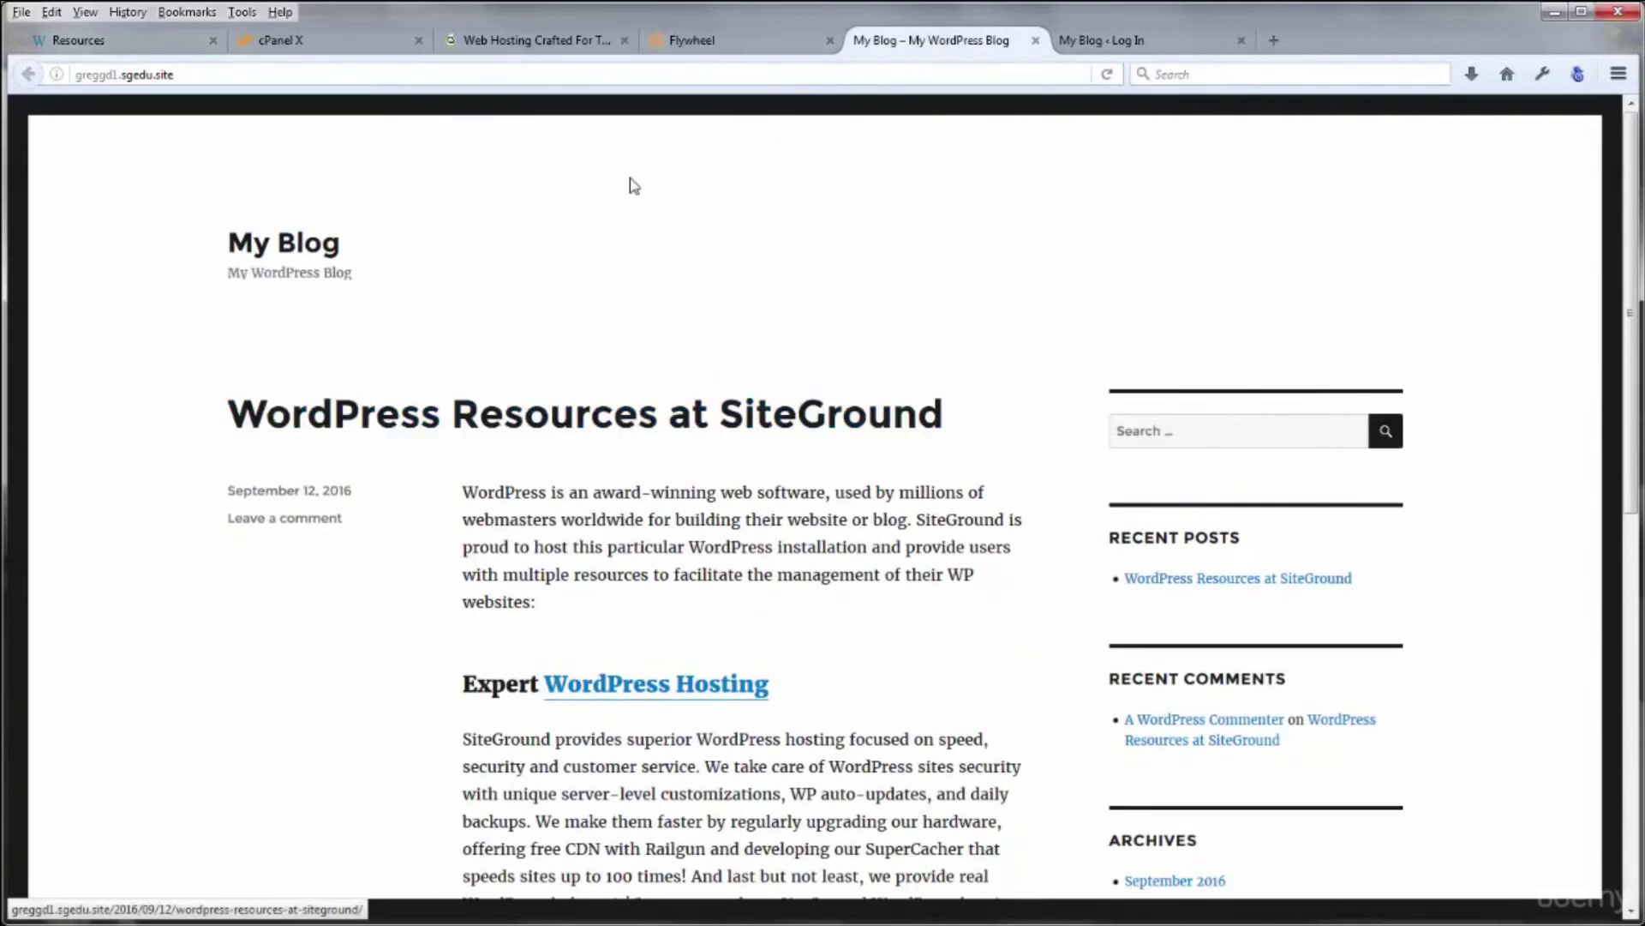
left_click(1127, 46)
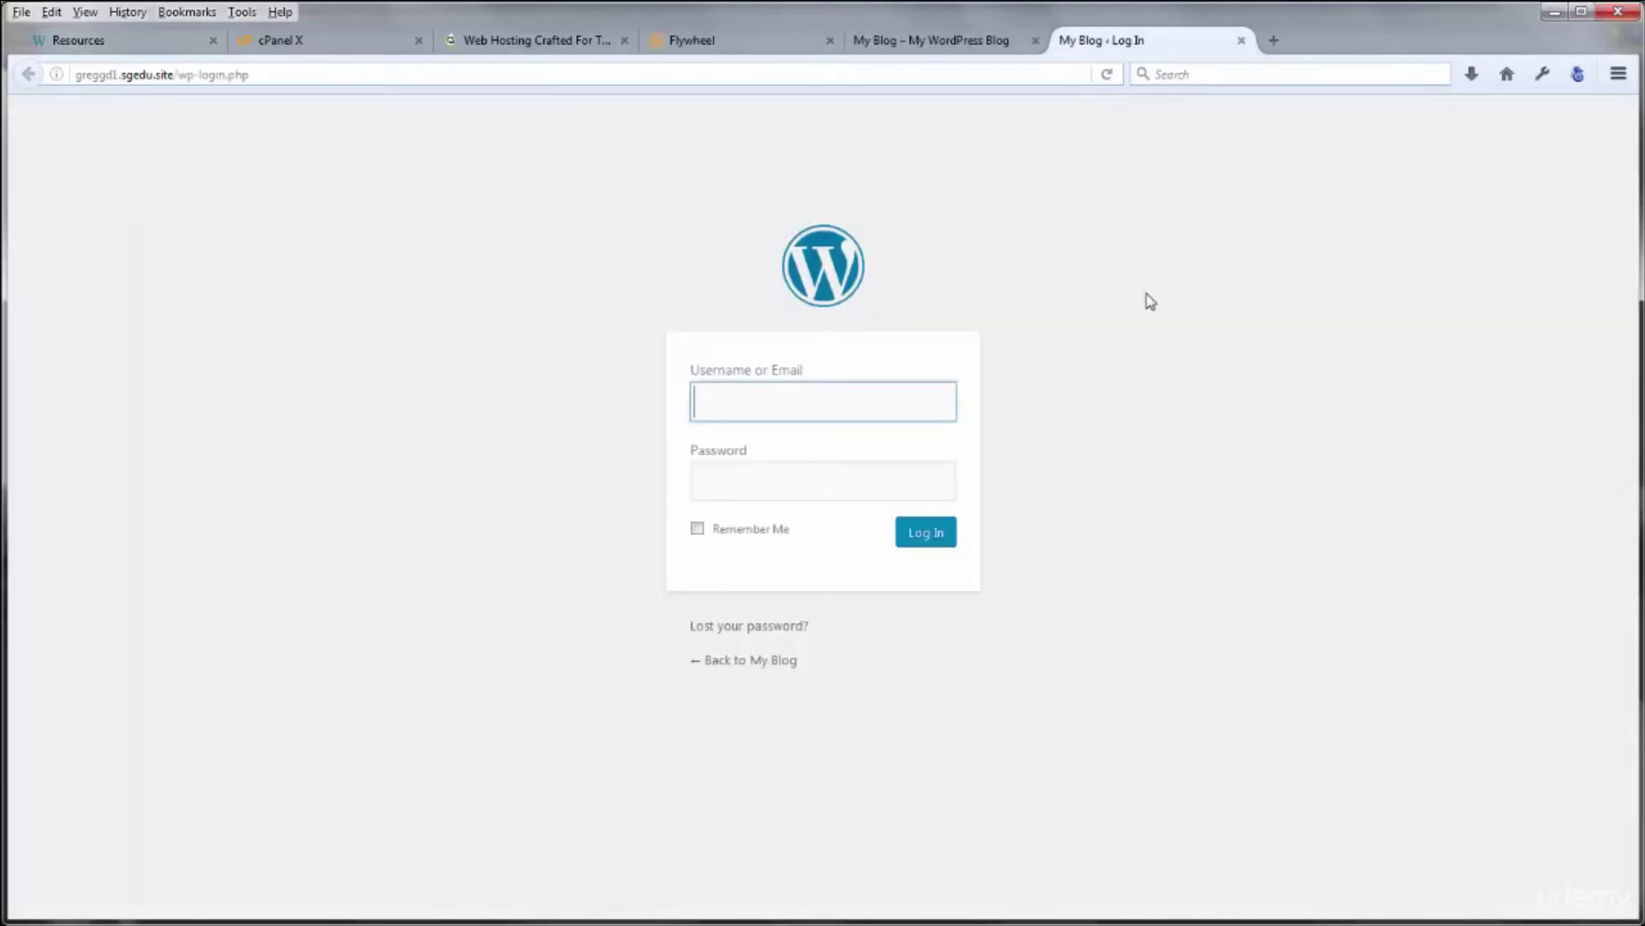
type("greggdavis")
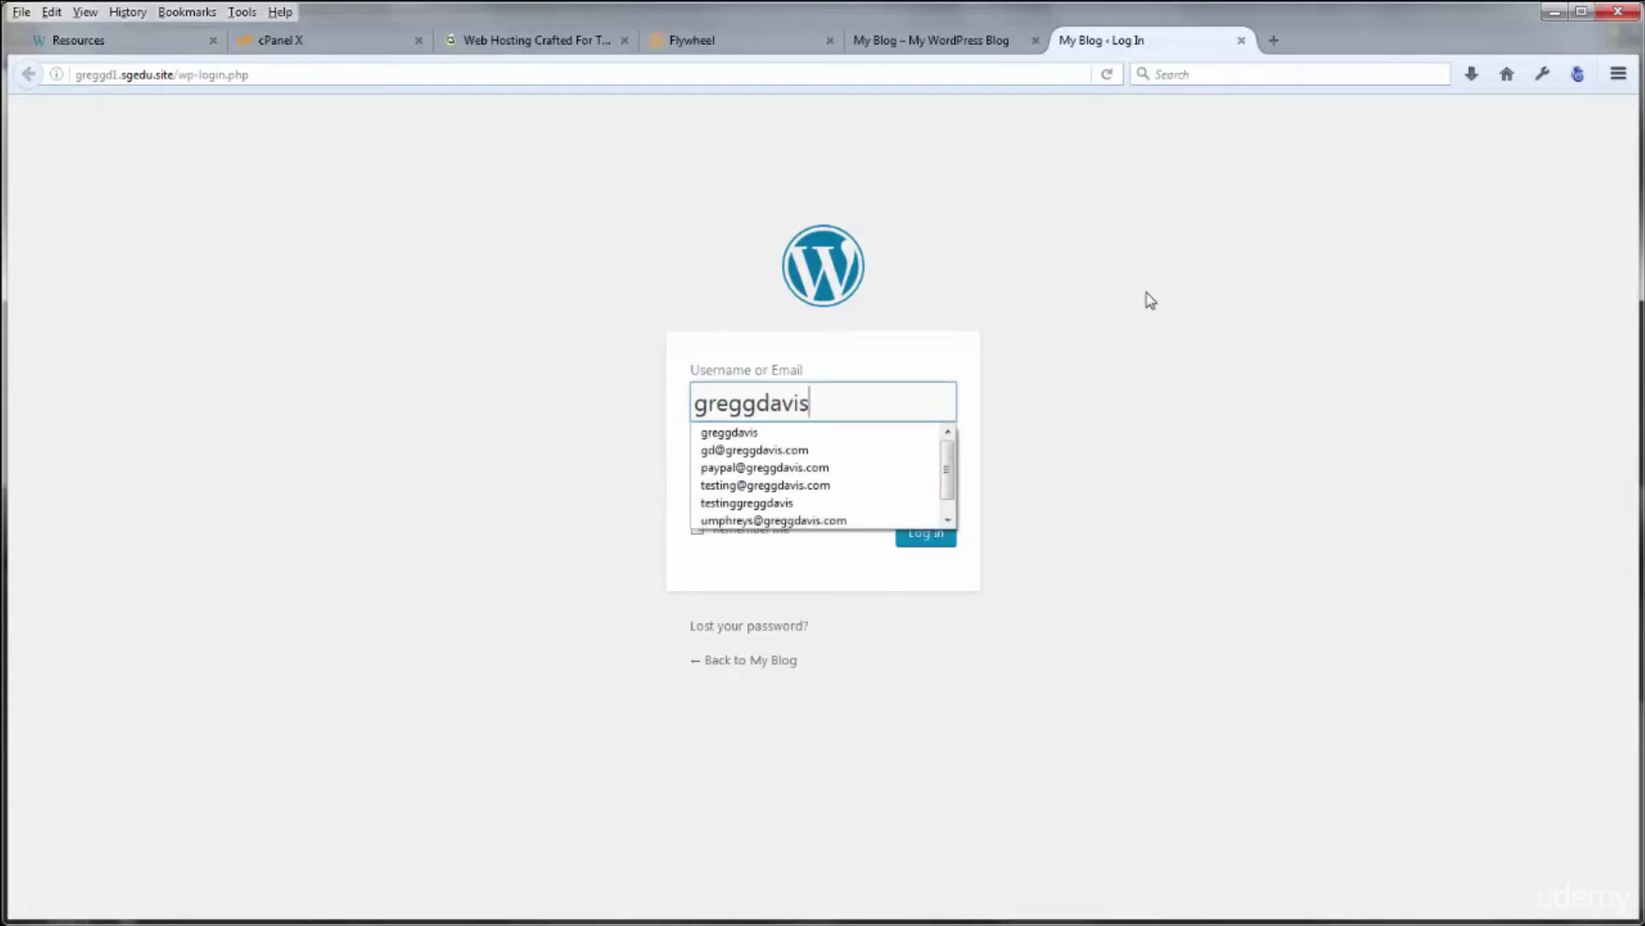
key("Tab")
type("●●●●●●●●●●●●●")
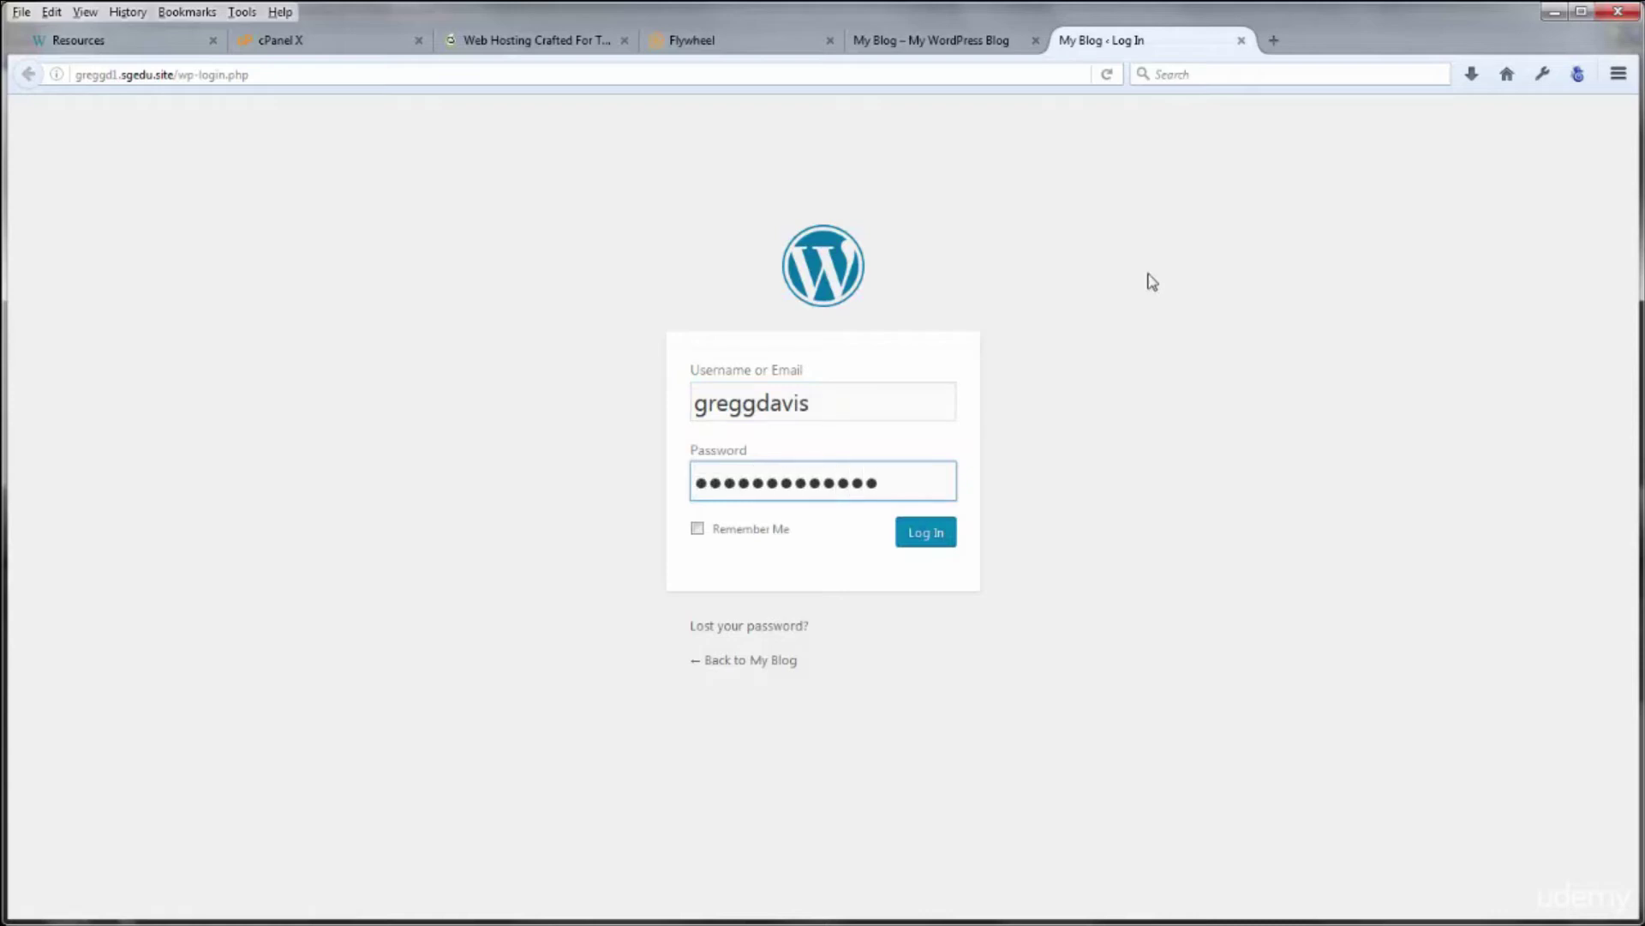
left_click(1186, 478)
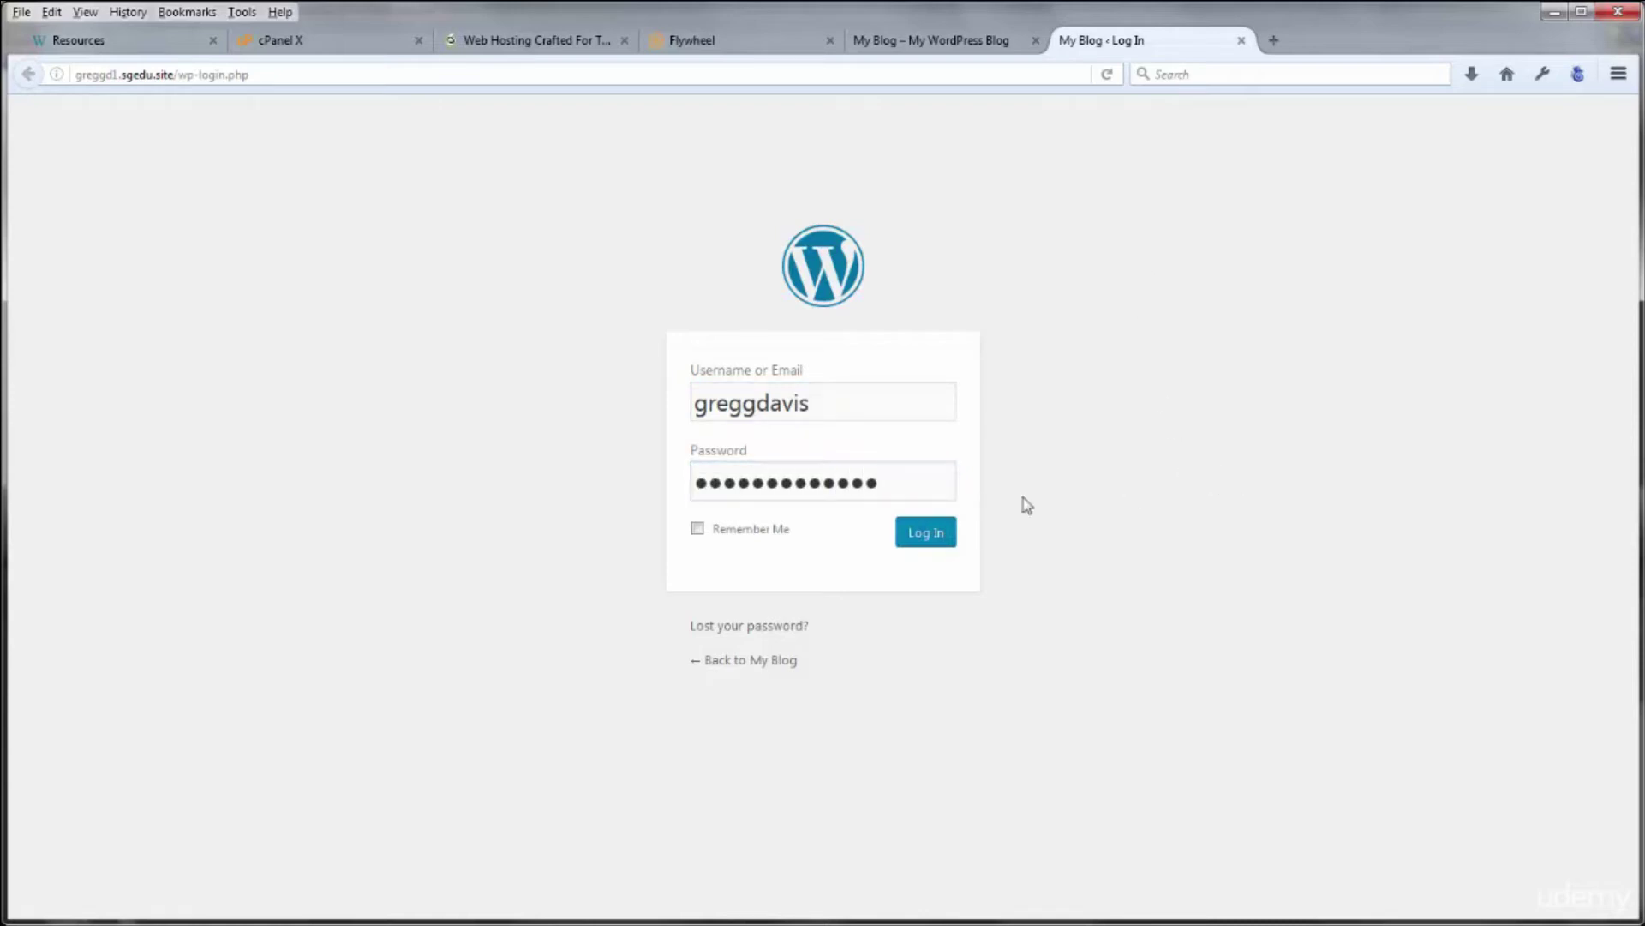
left_click(939, 535)
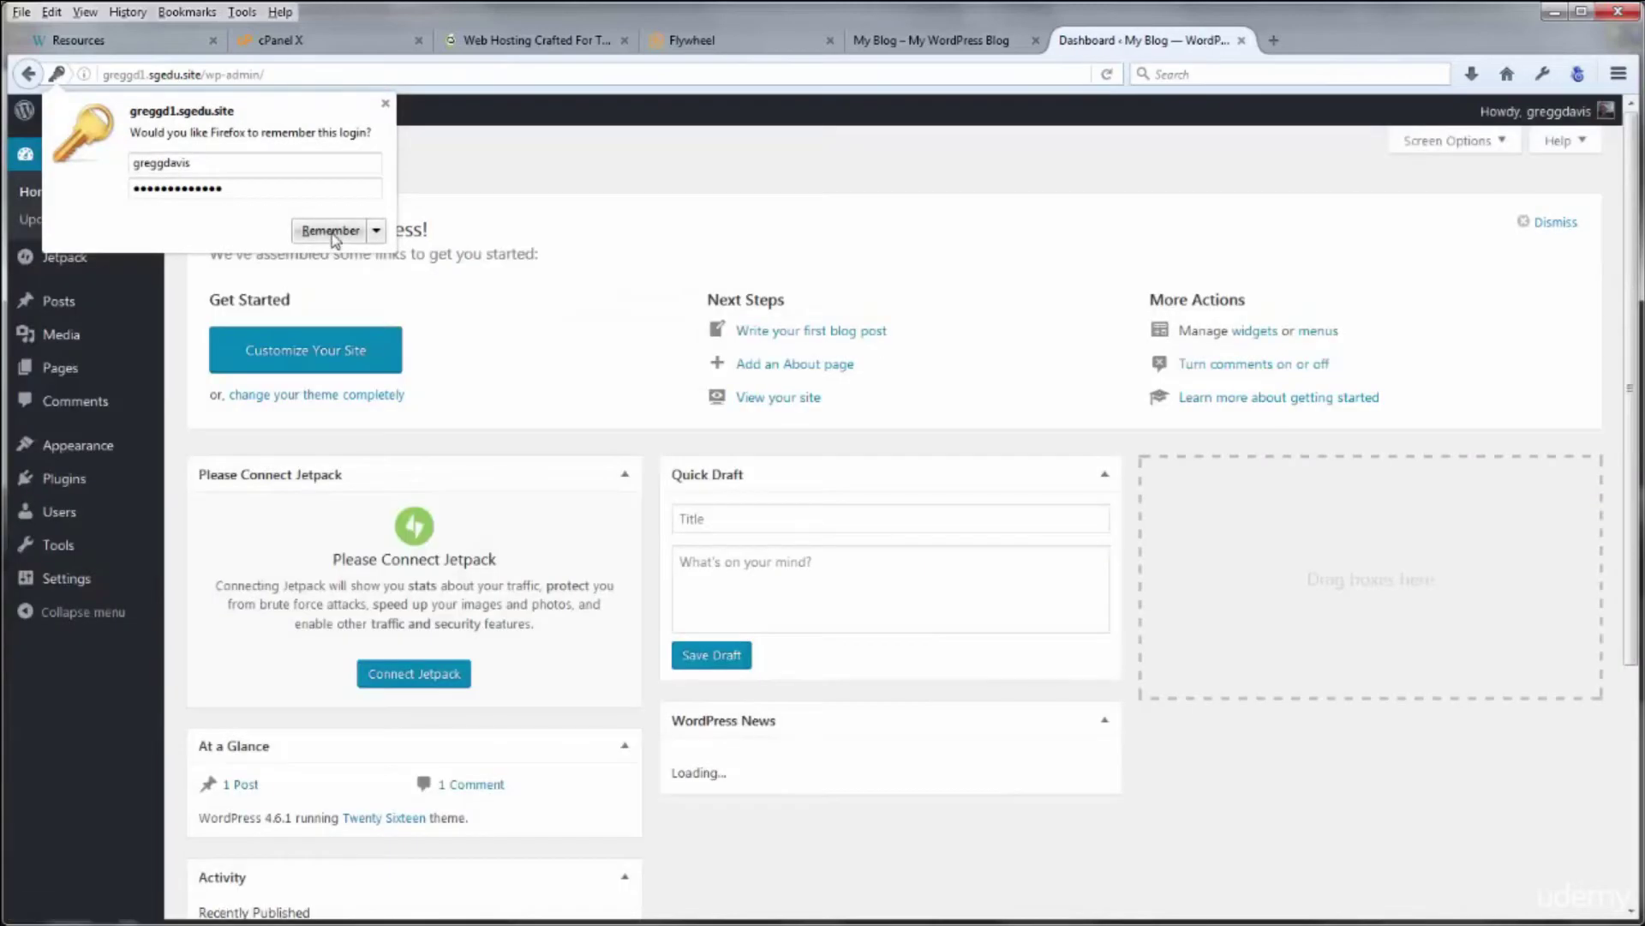
left_click(331, 232)
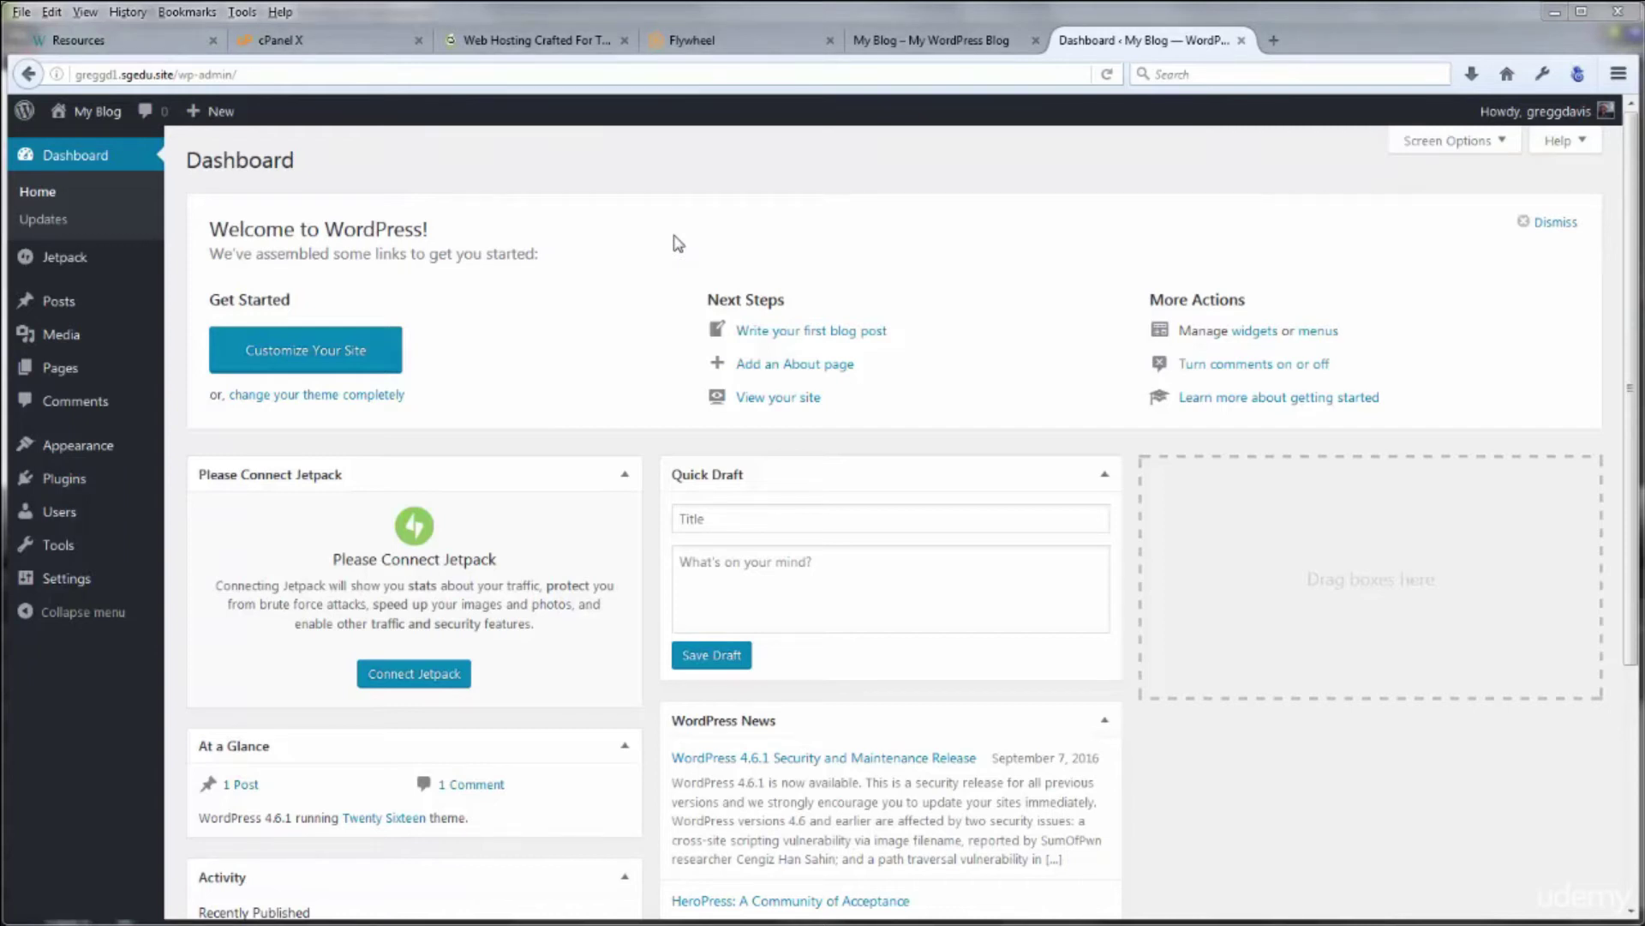
left_click(943, 50)
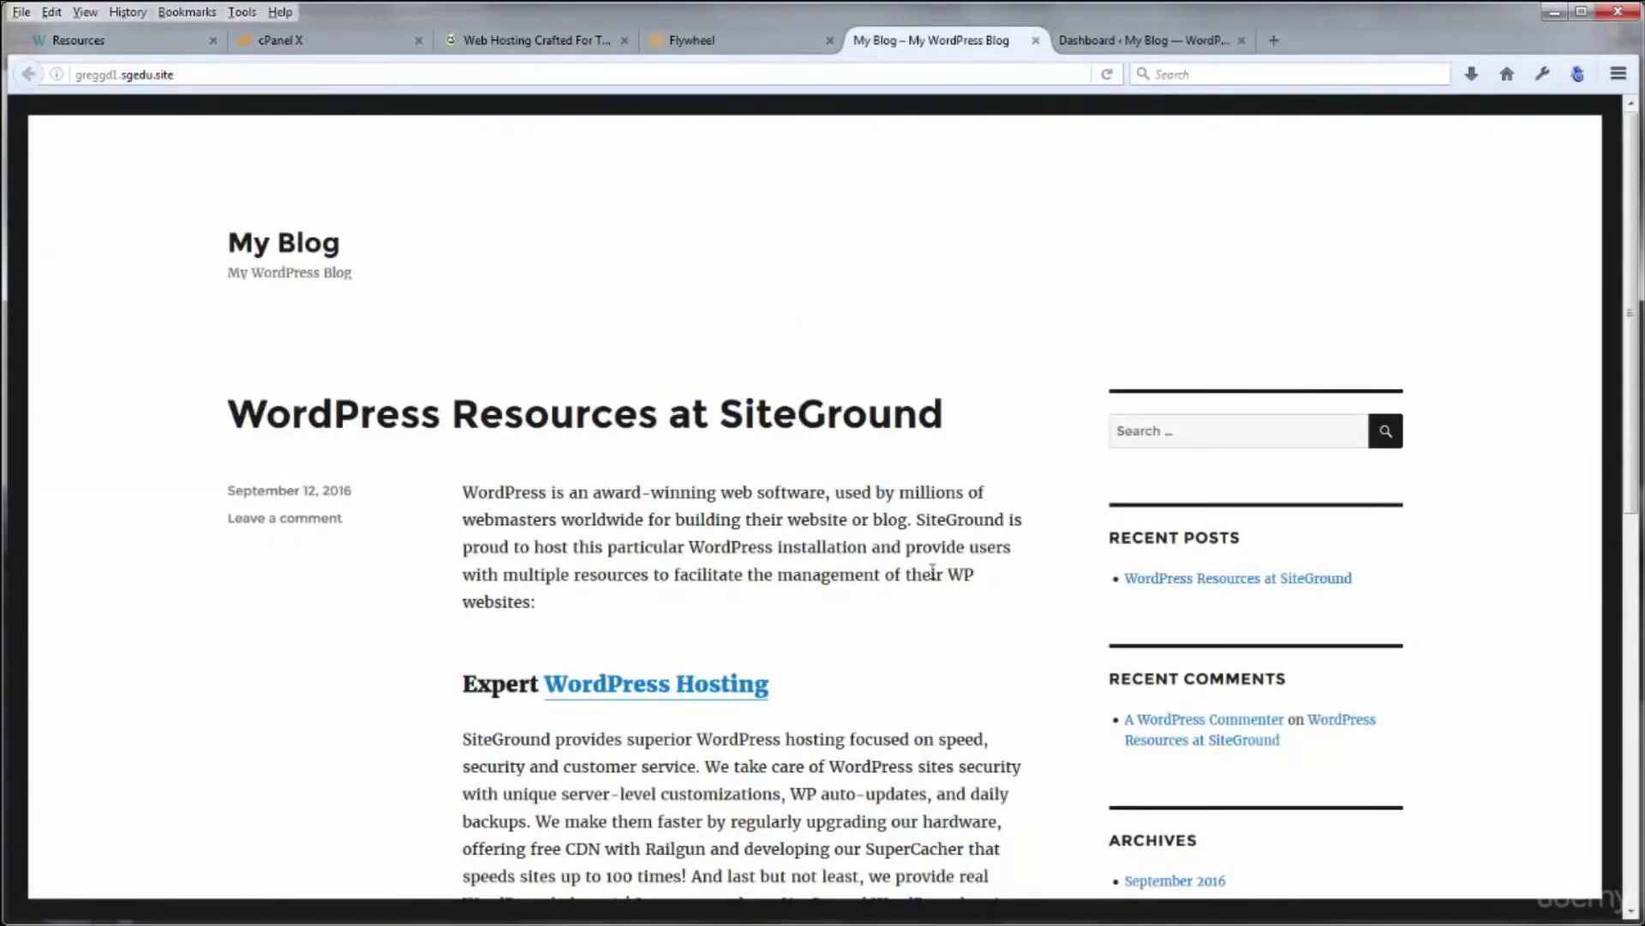
left_click(1148, 41)
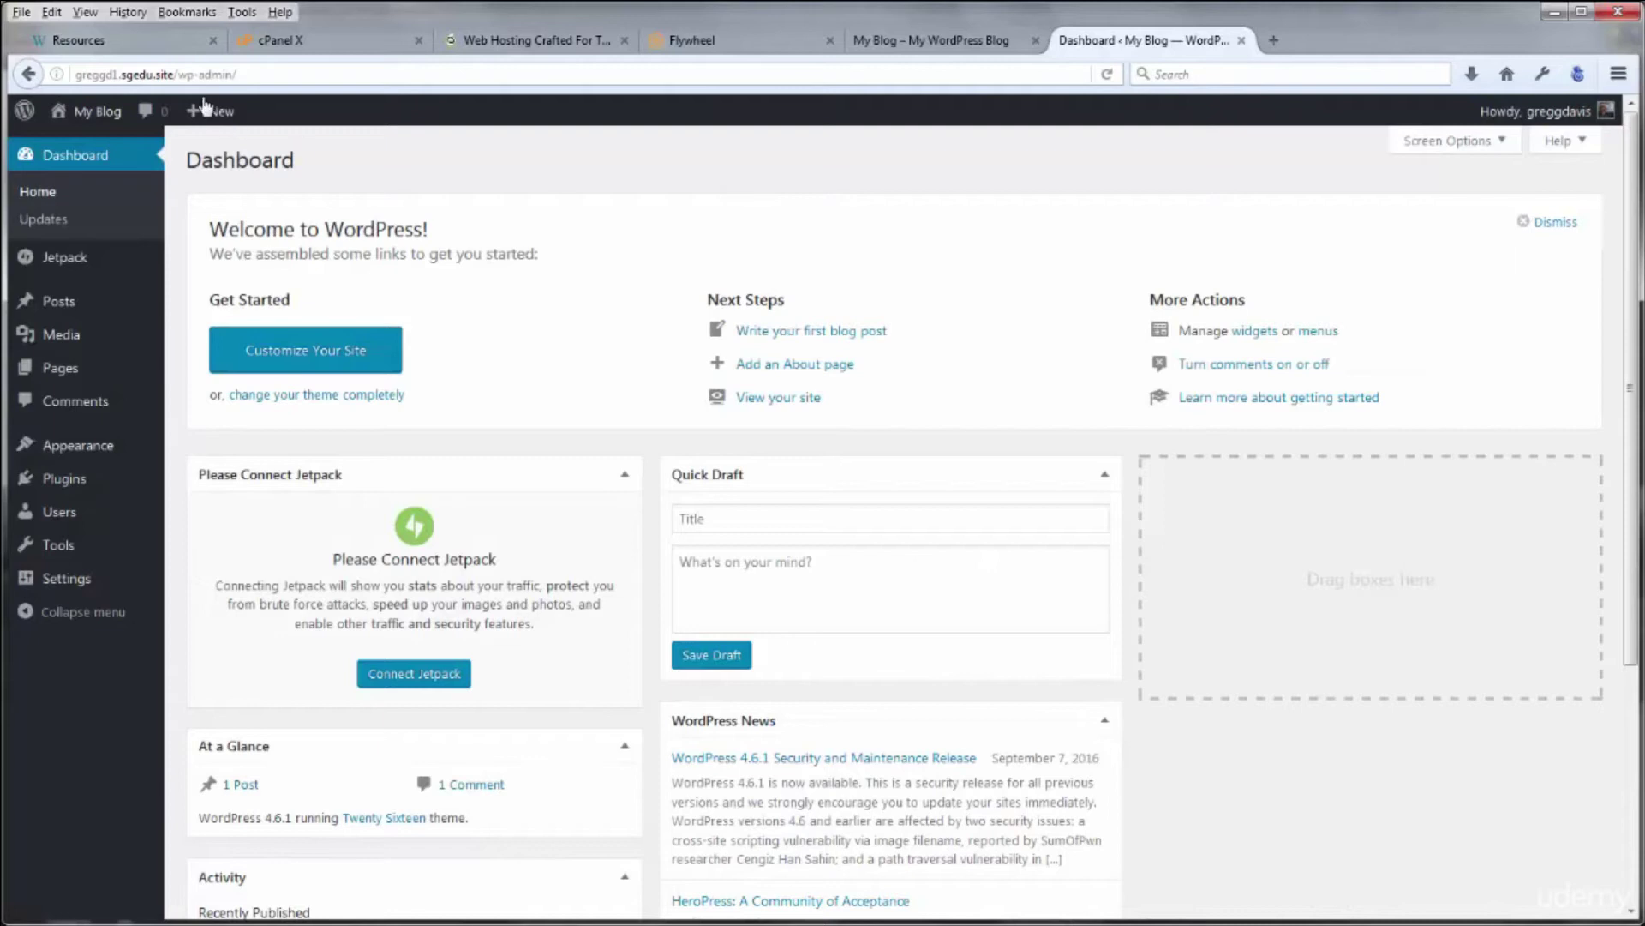
left_click(87, 76)
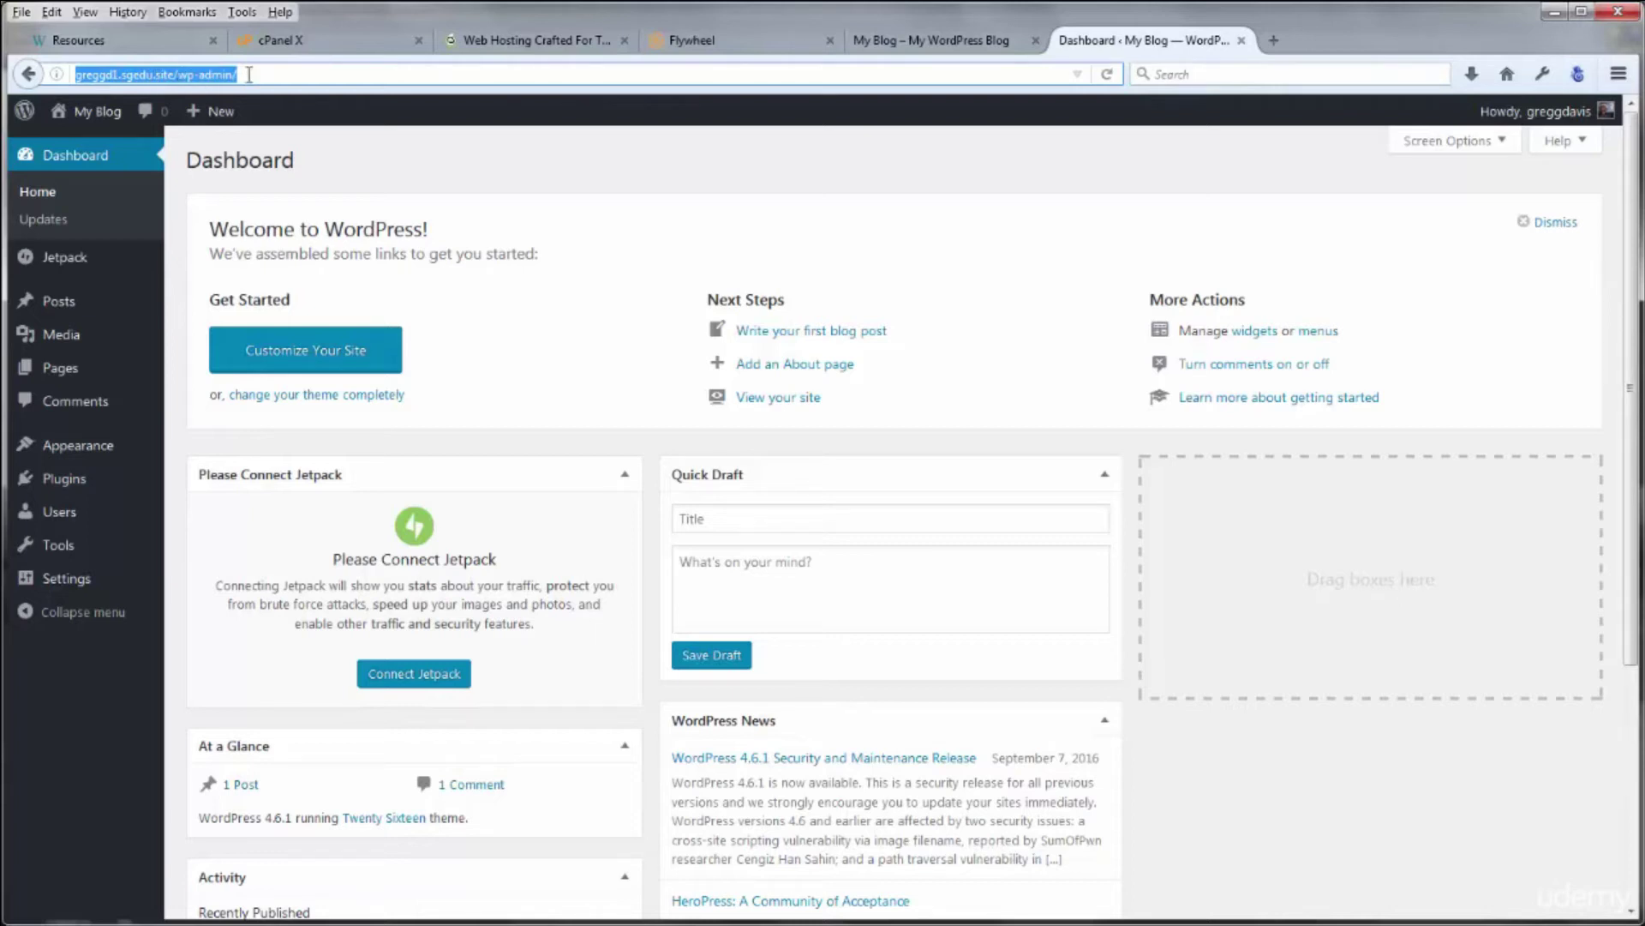
left_click(936, 40)
left_click_drag(180, 75, 73, 75)
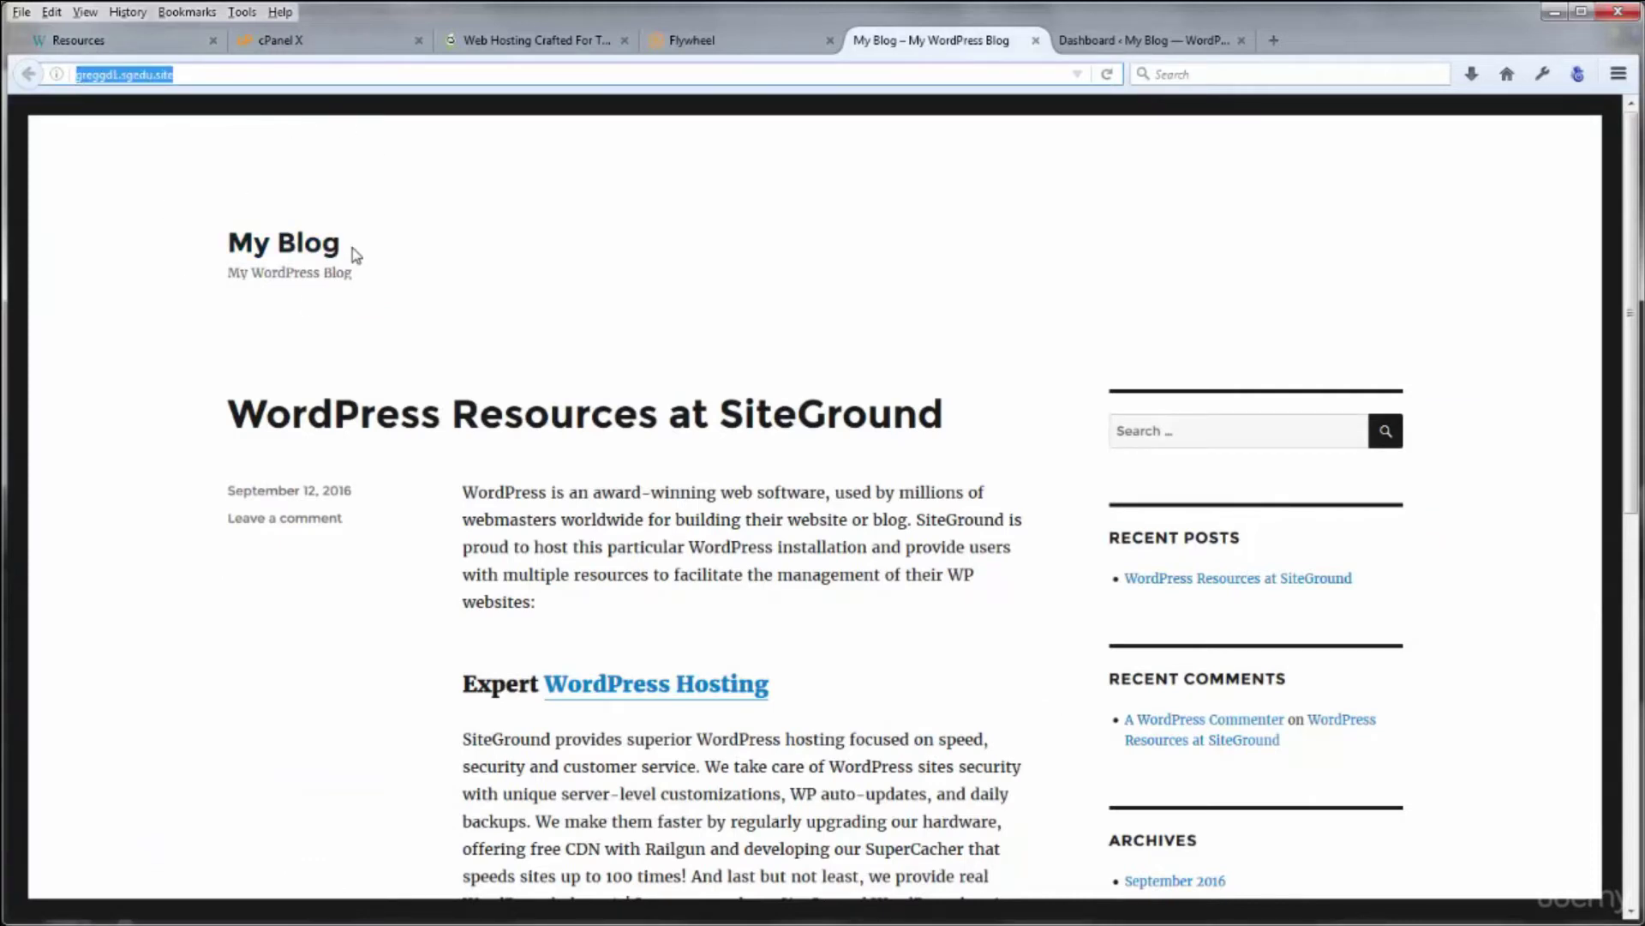
left_click(485, 249)
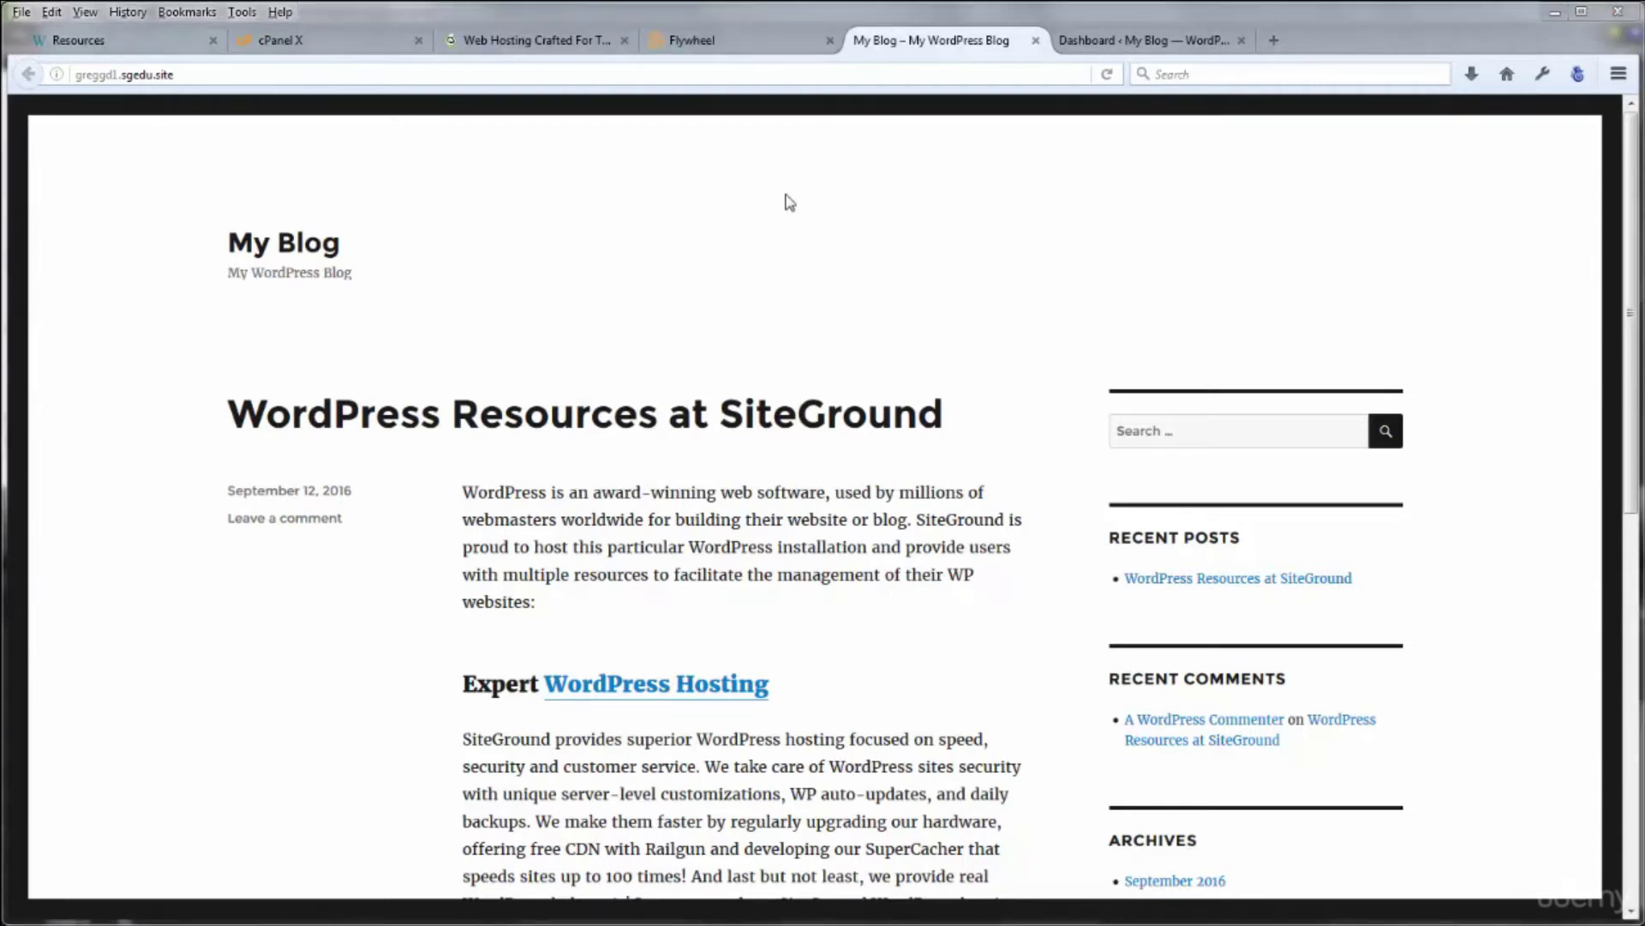
left_click(1138, 40)
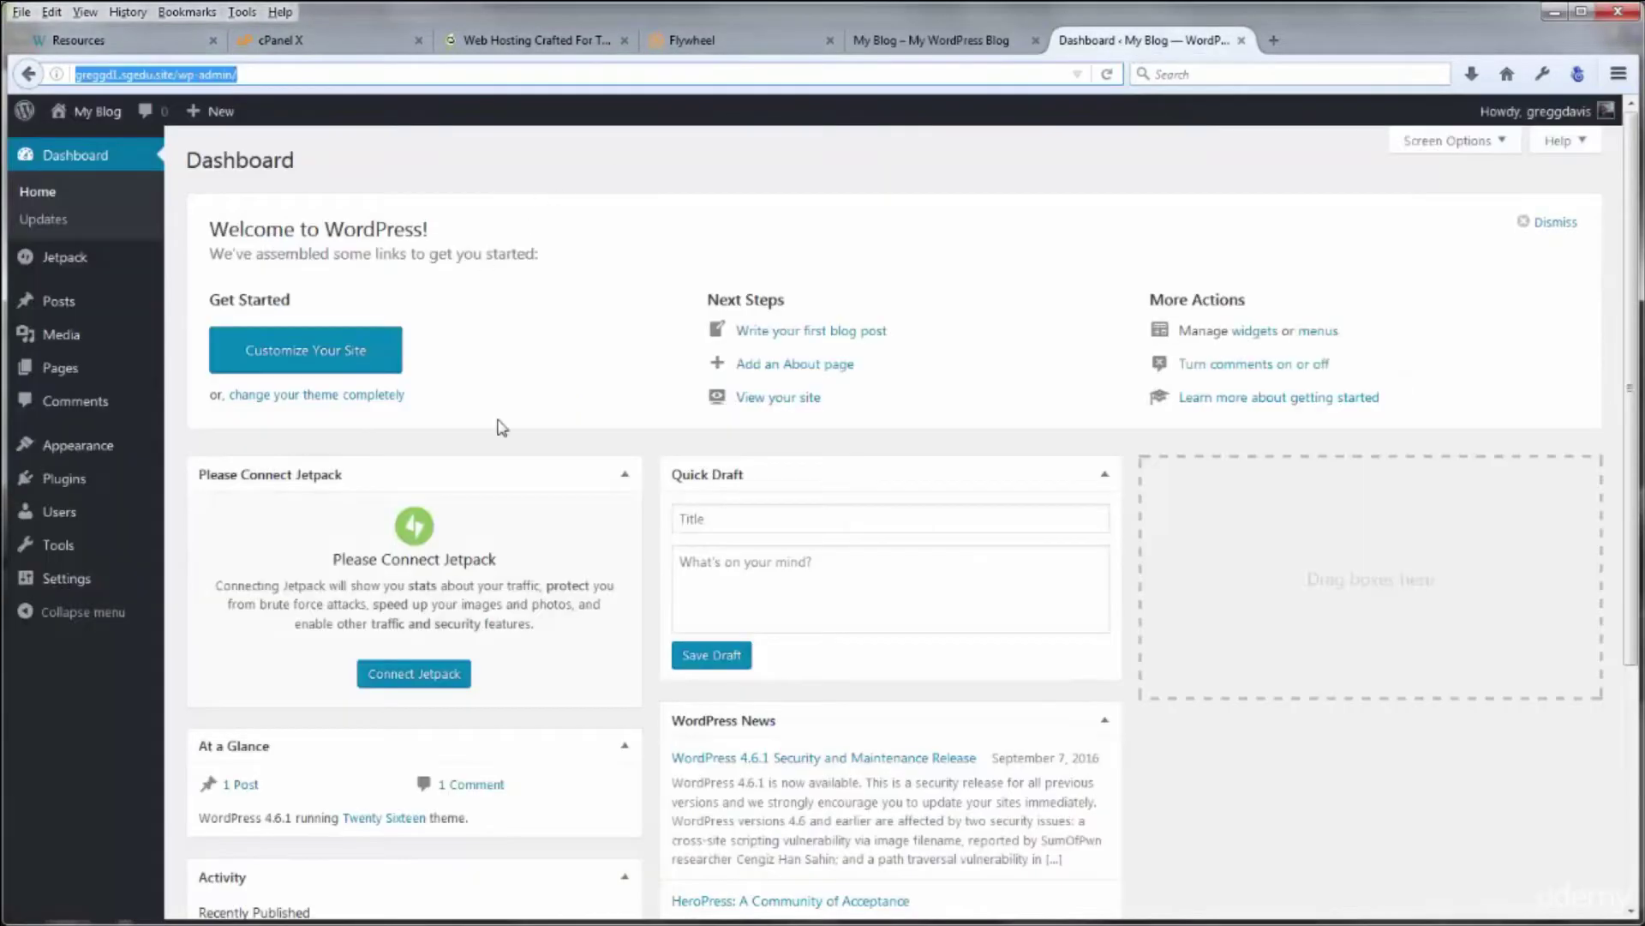
left_click(615, 176)
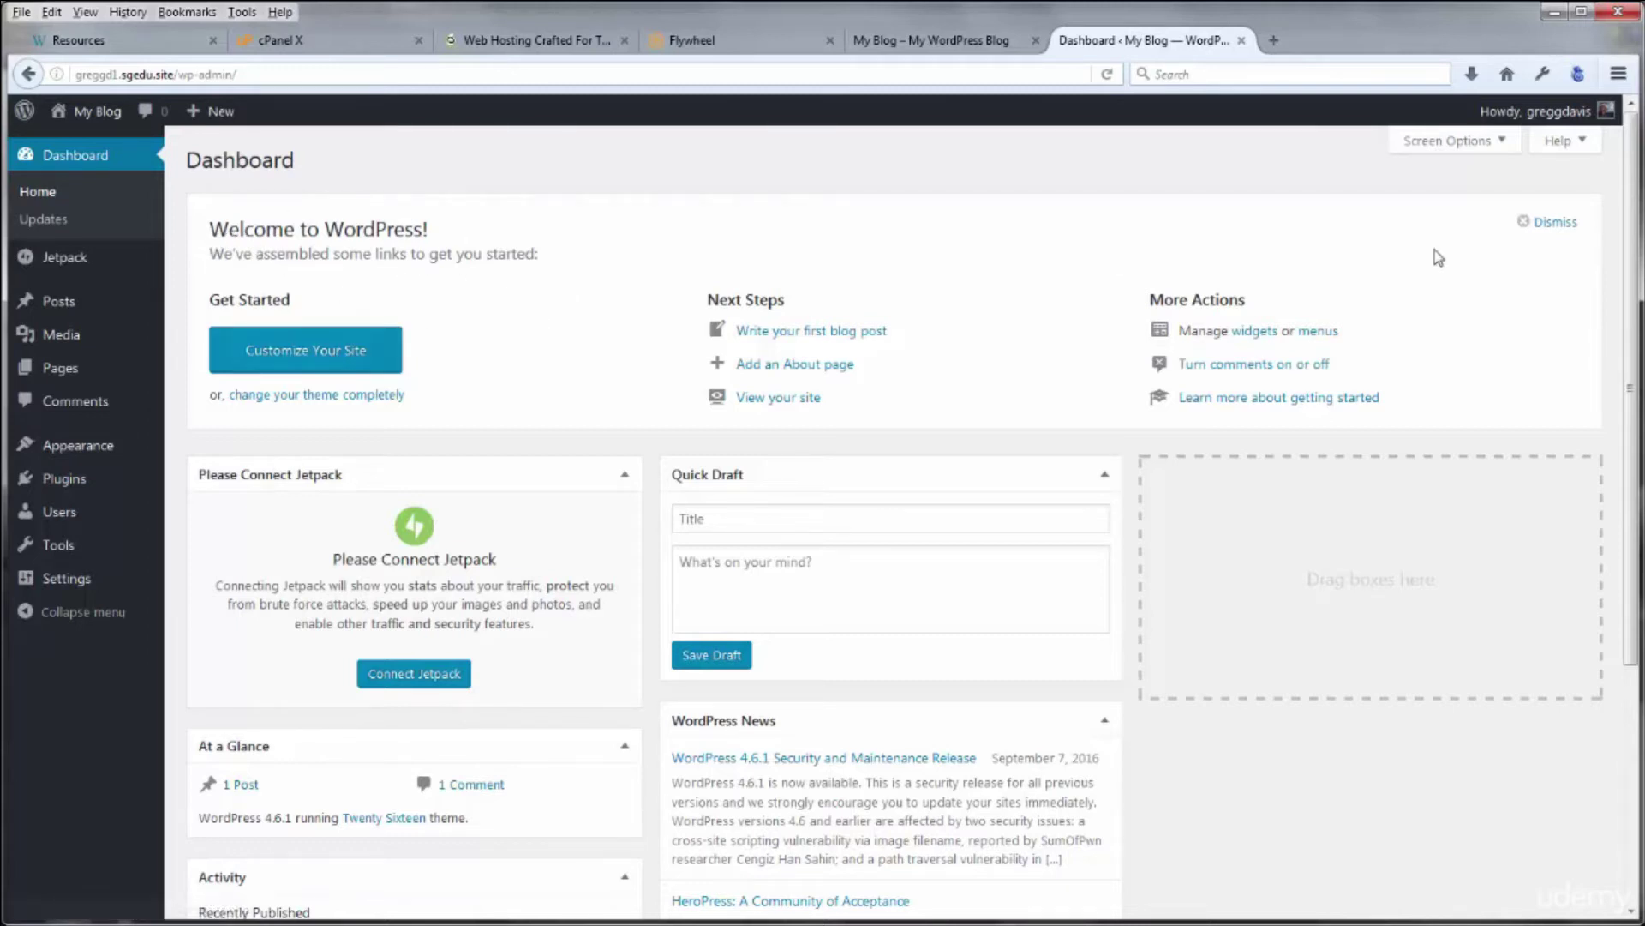
Step: Dismiss the Welcome panel and deactivate Jetpack by WordPress.com on the Plugins page
left_click(1556, 225)
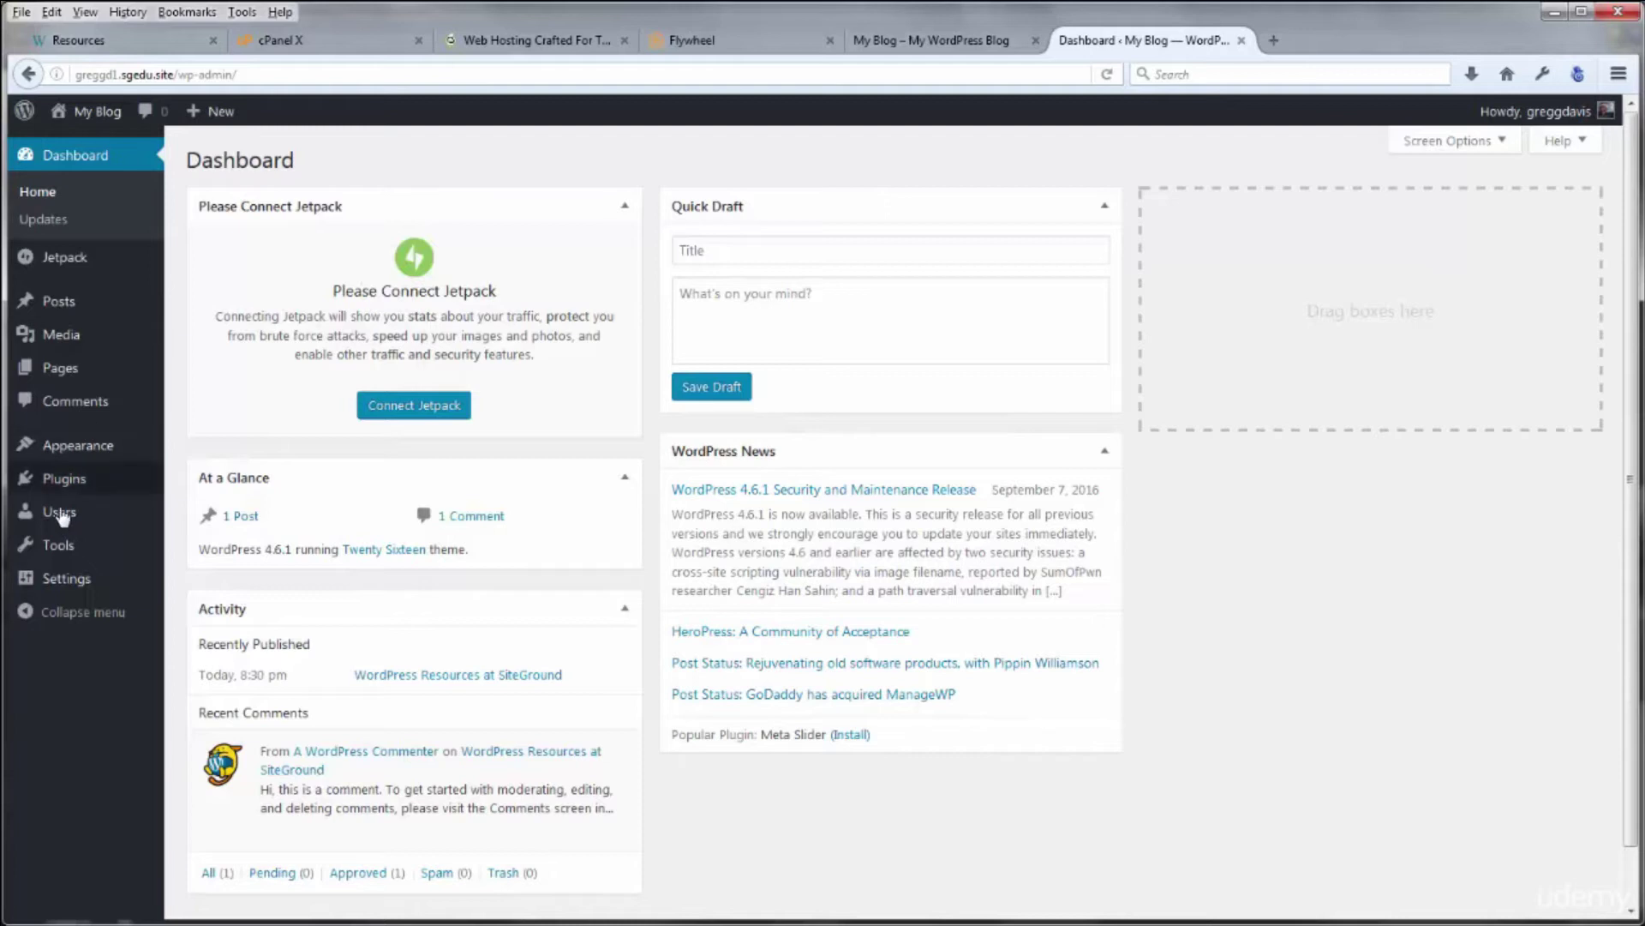
mouse_move(54, 480)
left_click(210, 487)
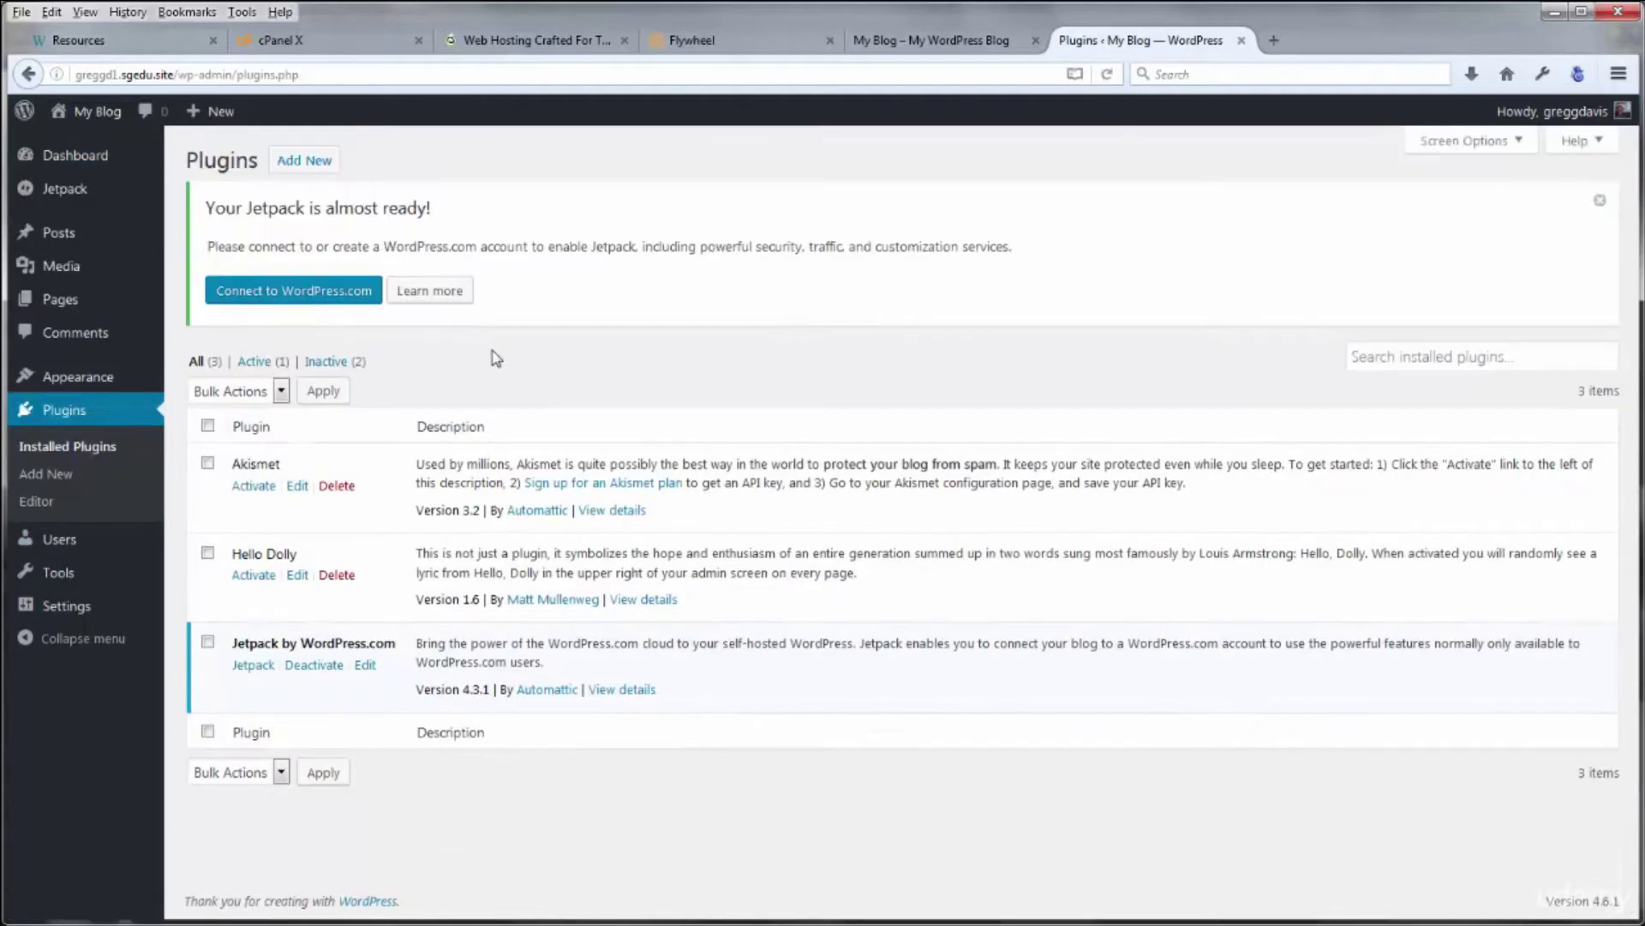
left_click(313, 665)
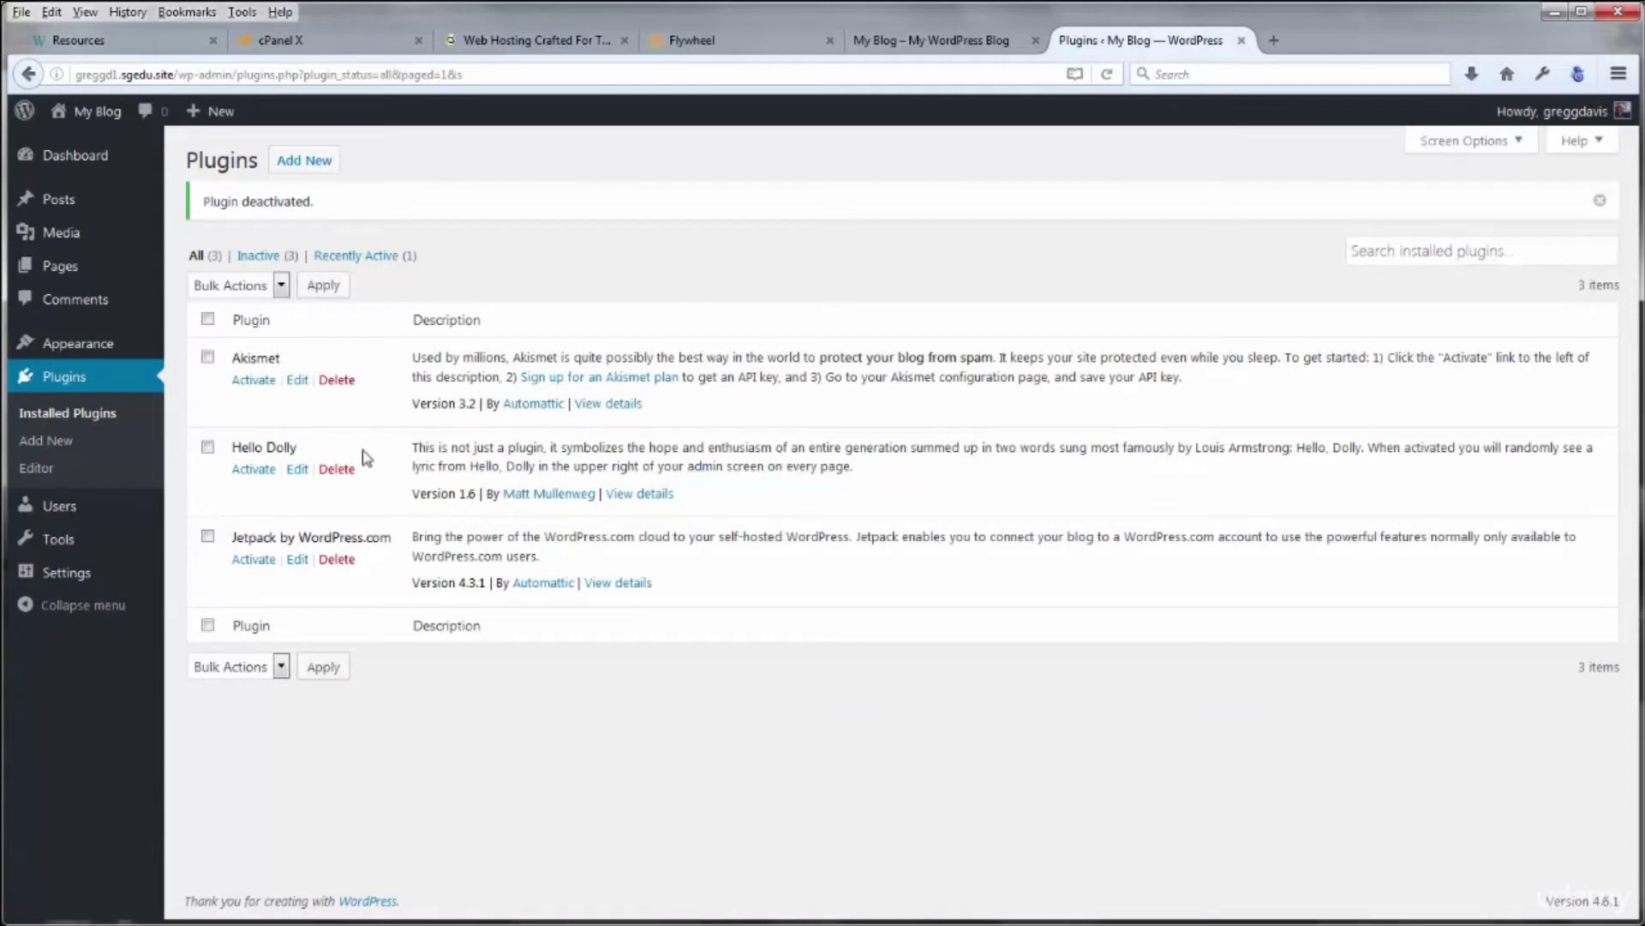
Step: In General Settings, set title 'SiteGround Testing Site' and tagline 'Experimentation for WP Dev Course'
mouse_move(68, 571)
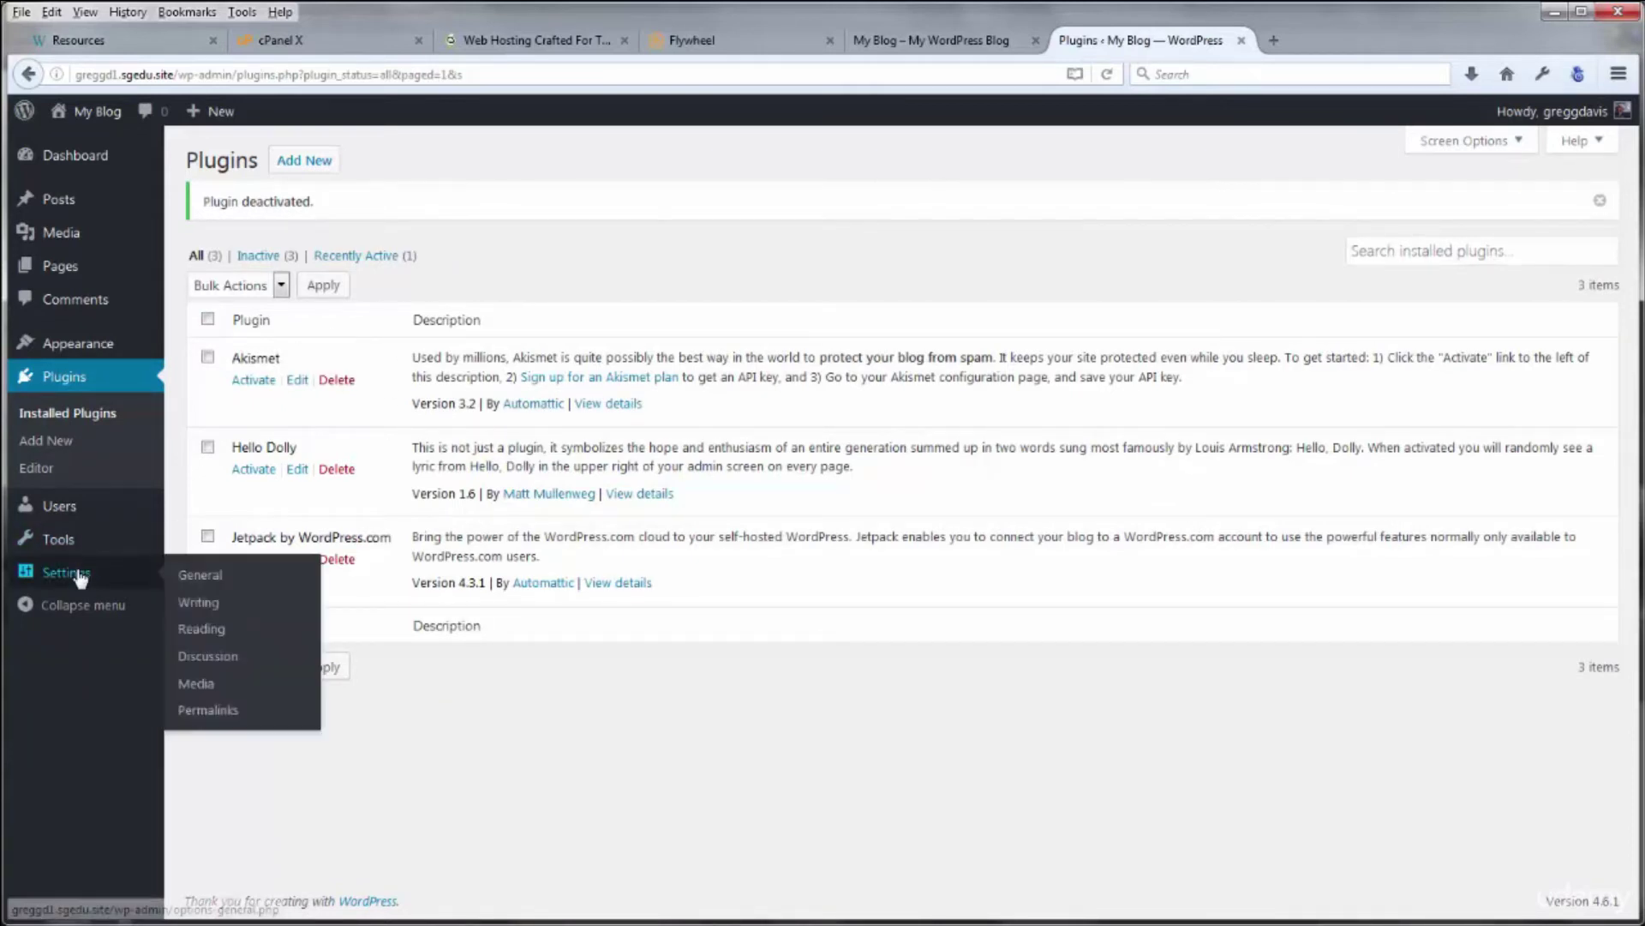
left_click(202, 577)
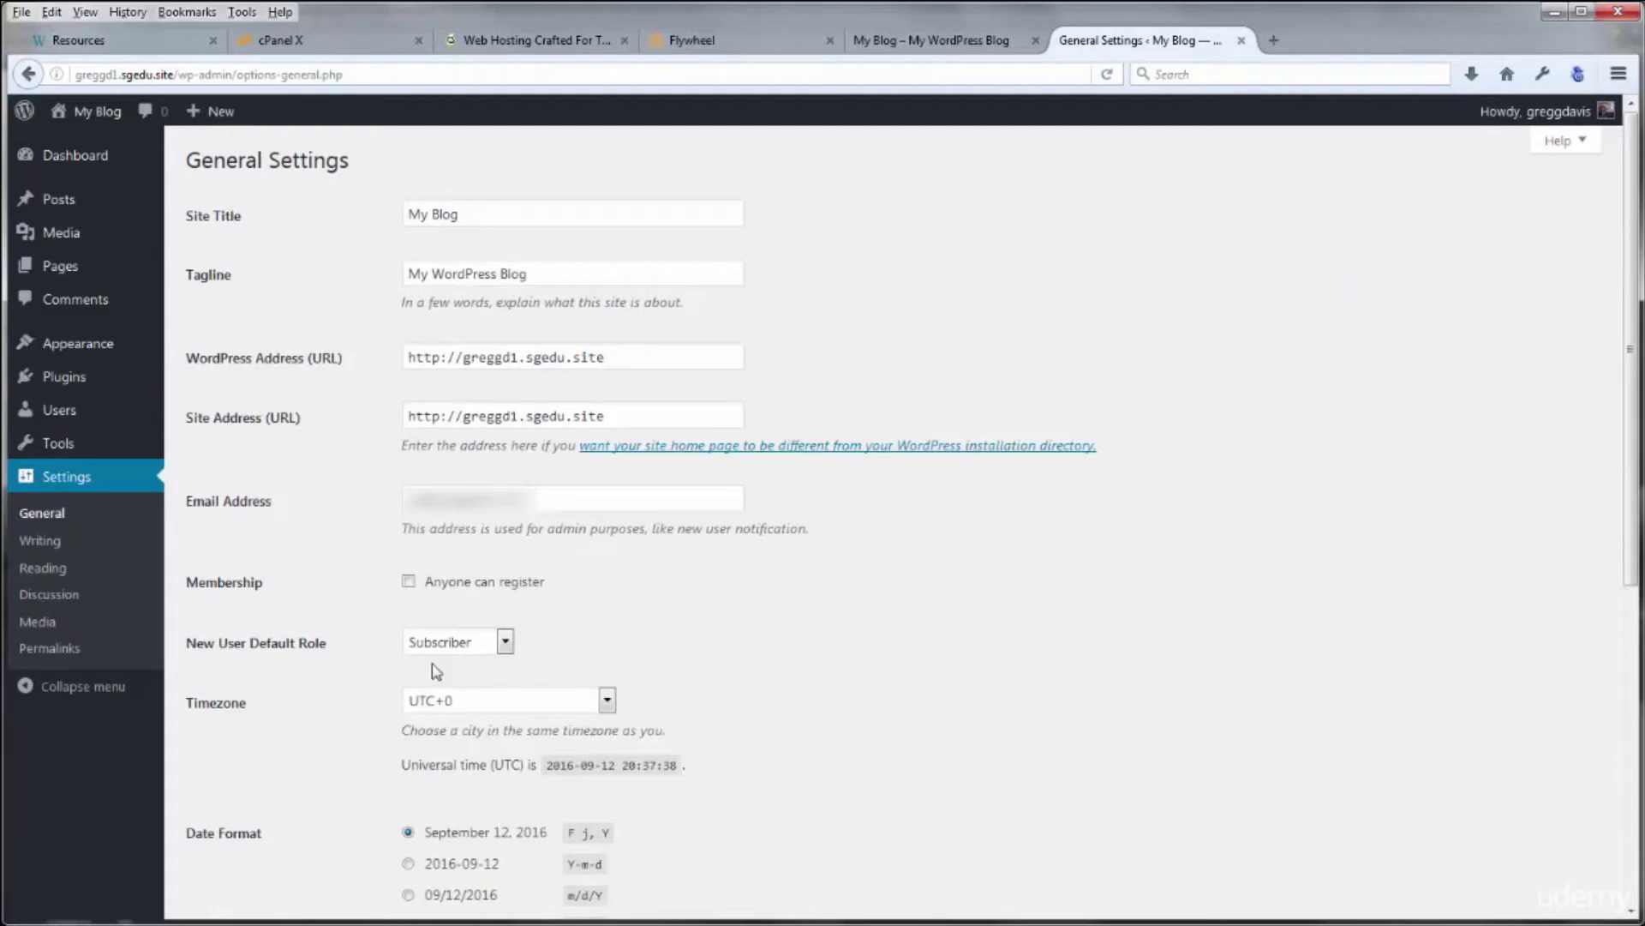
scroll(350, 712, "down", 6)
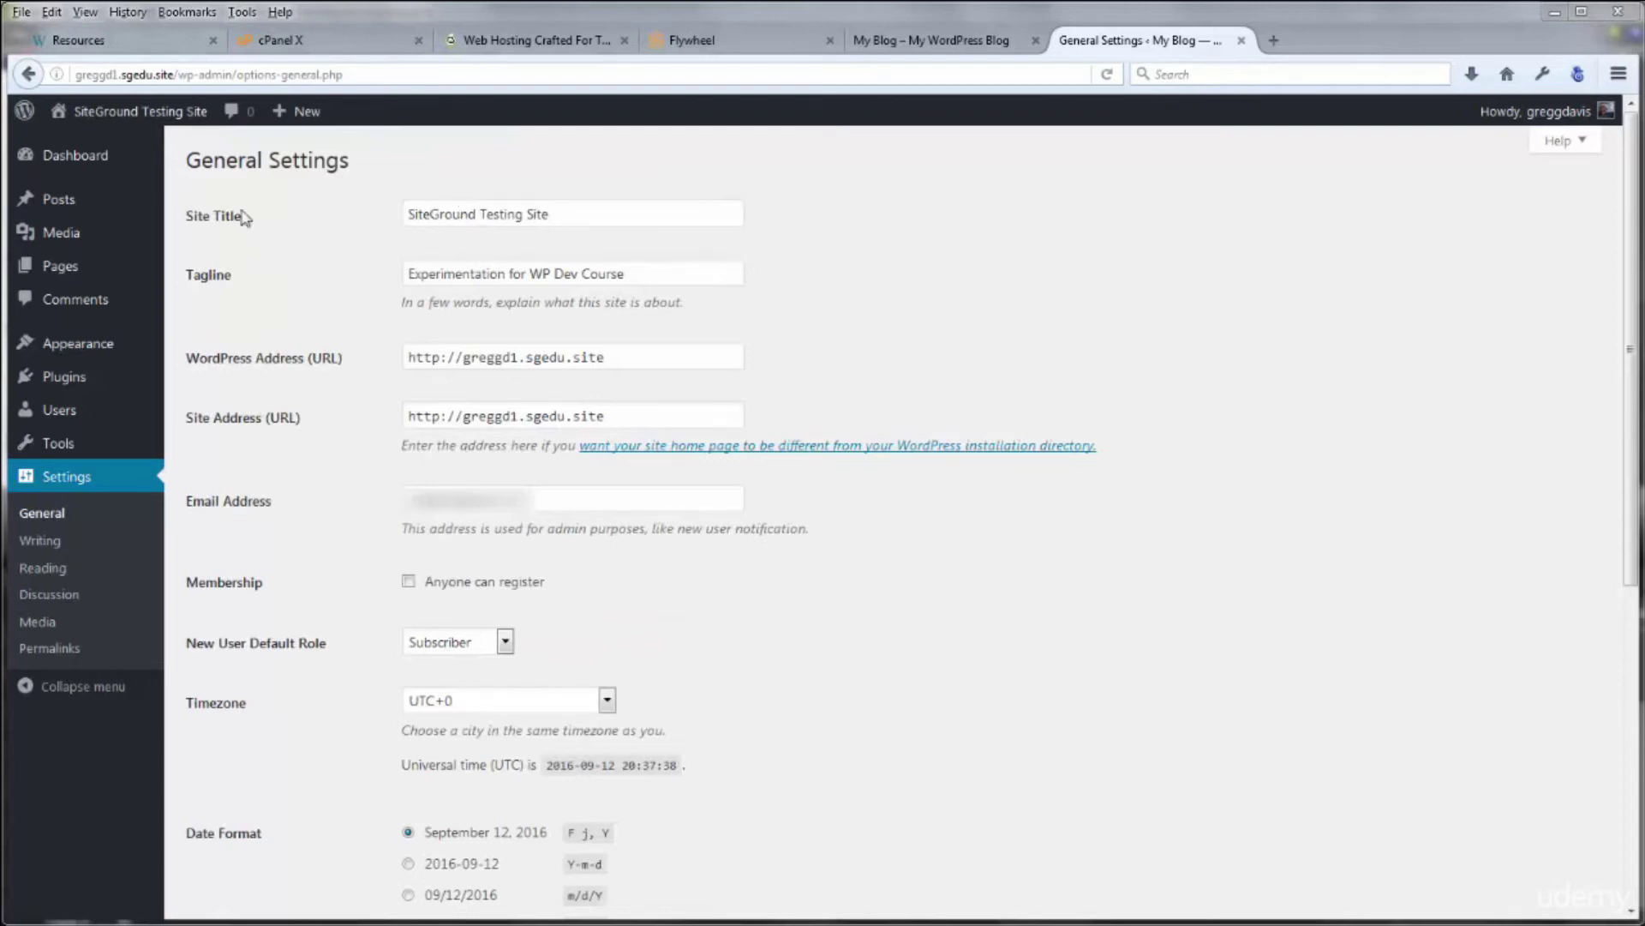
left_click_drag(410, 276, 665, 272)
left_click(665, 273)
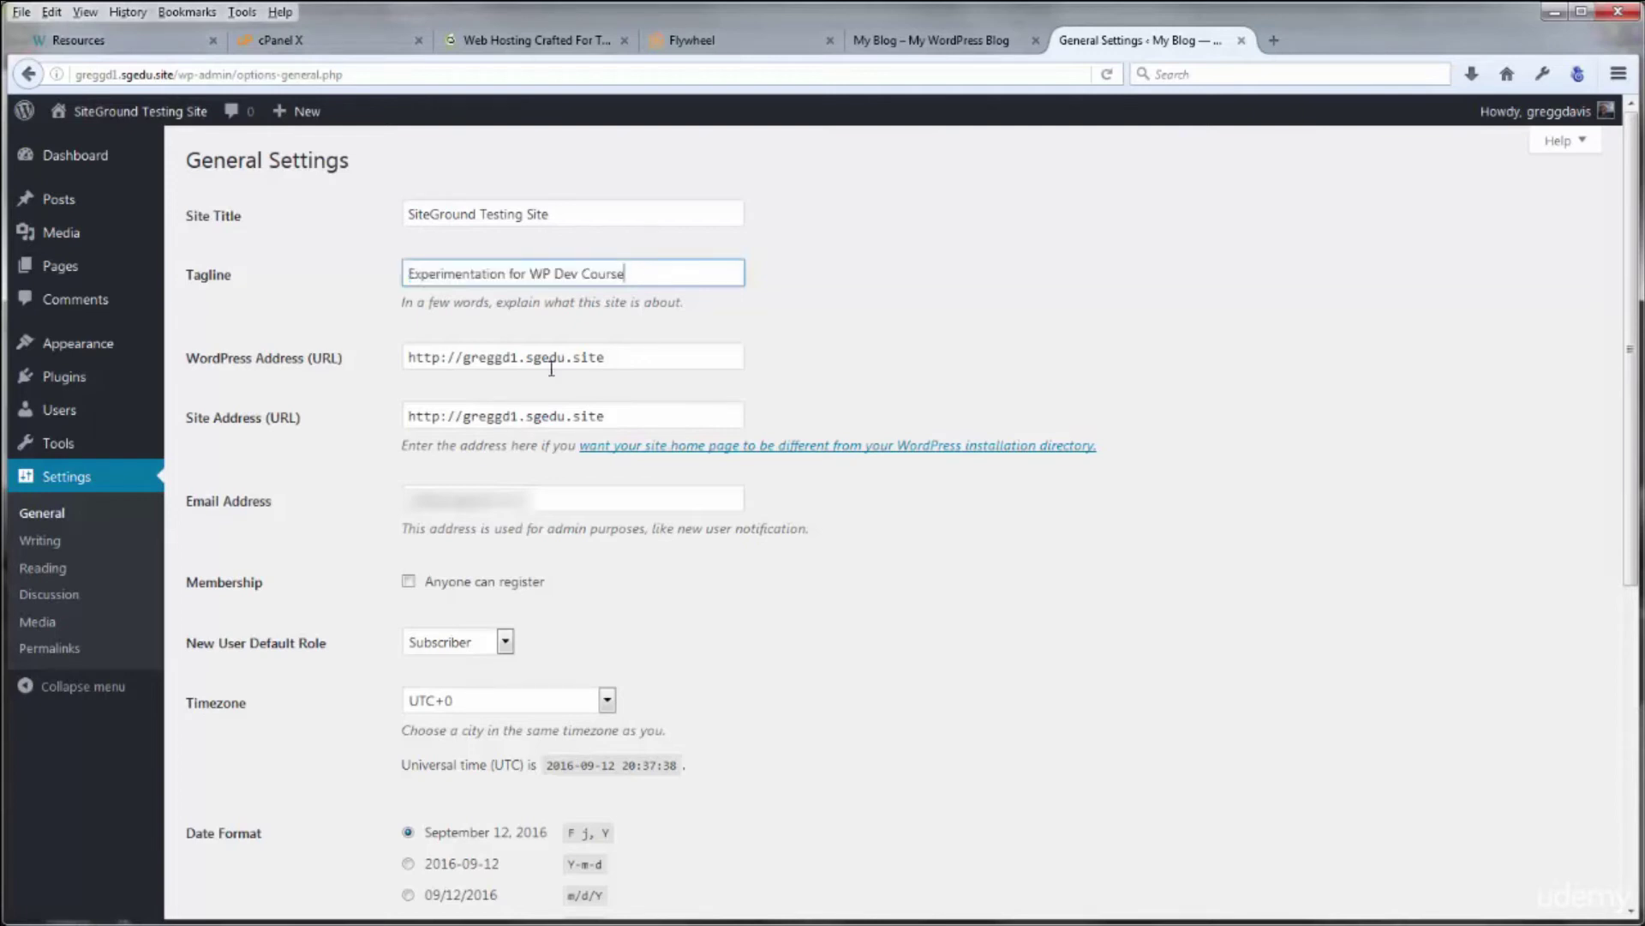
scroll(352, 437, "down", 5)
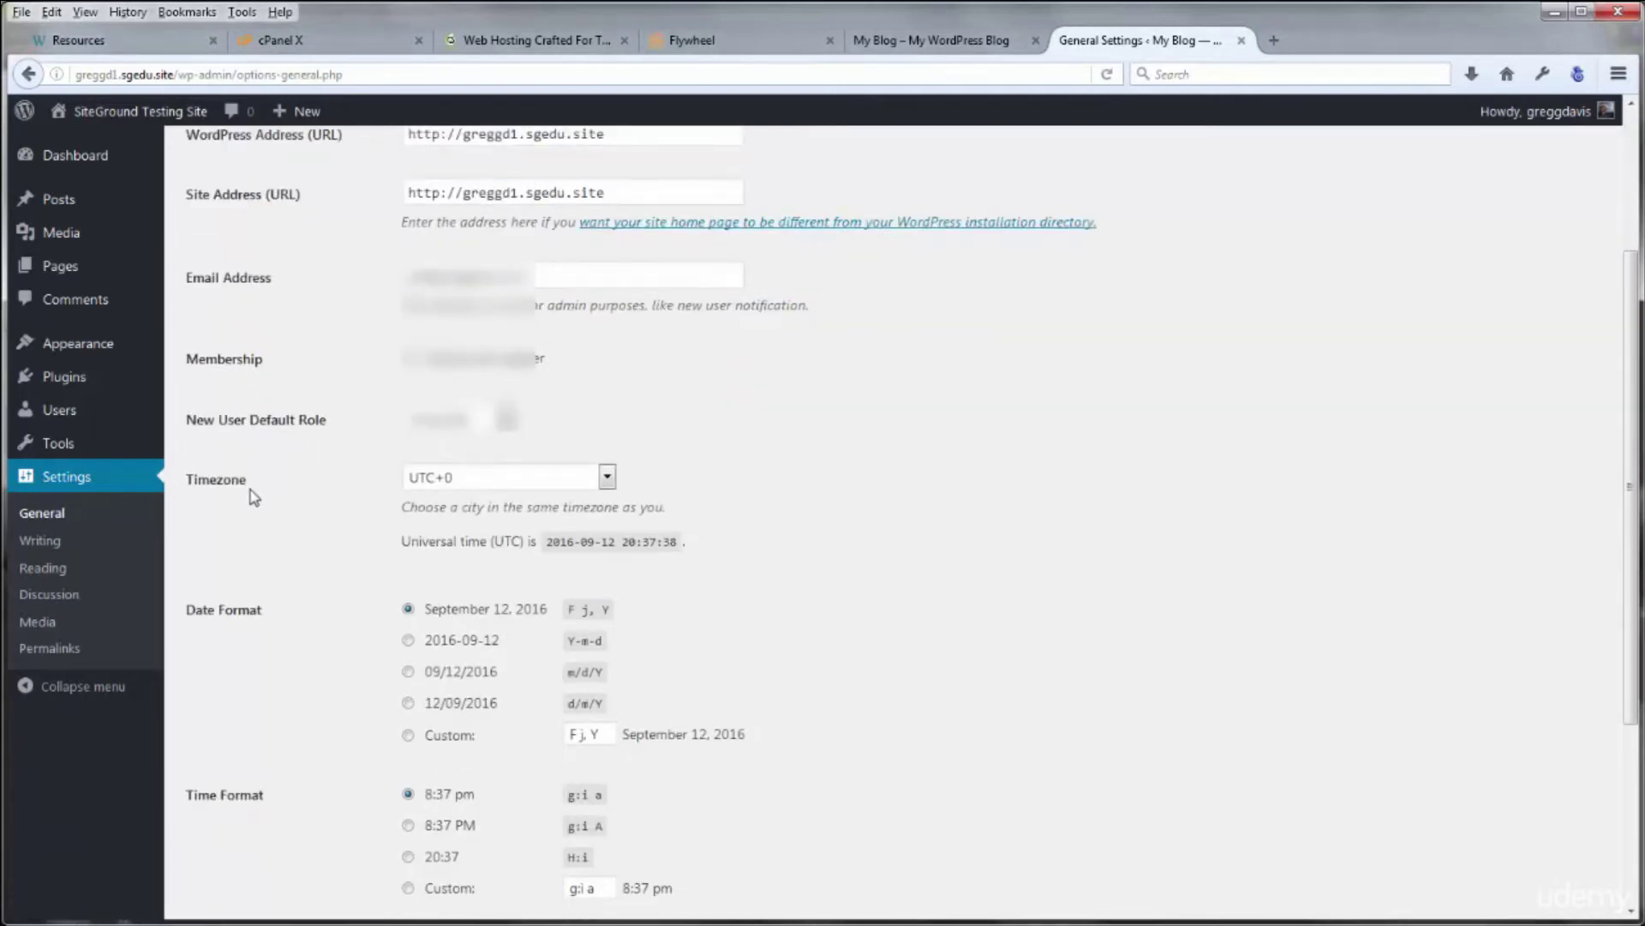
Step: Choose the Denver timezone and save the general settings
left_click(606, 480)
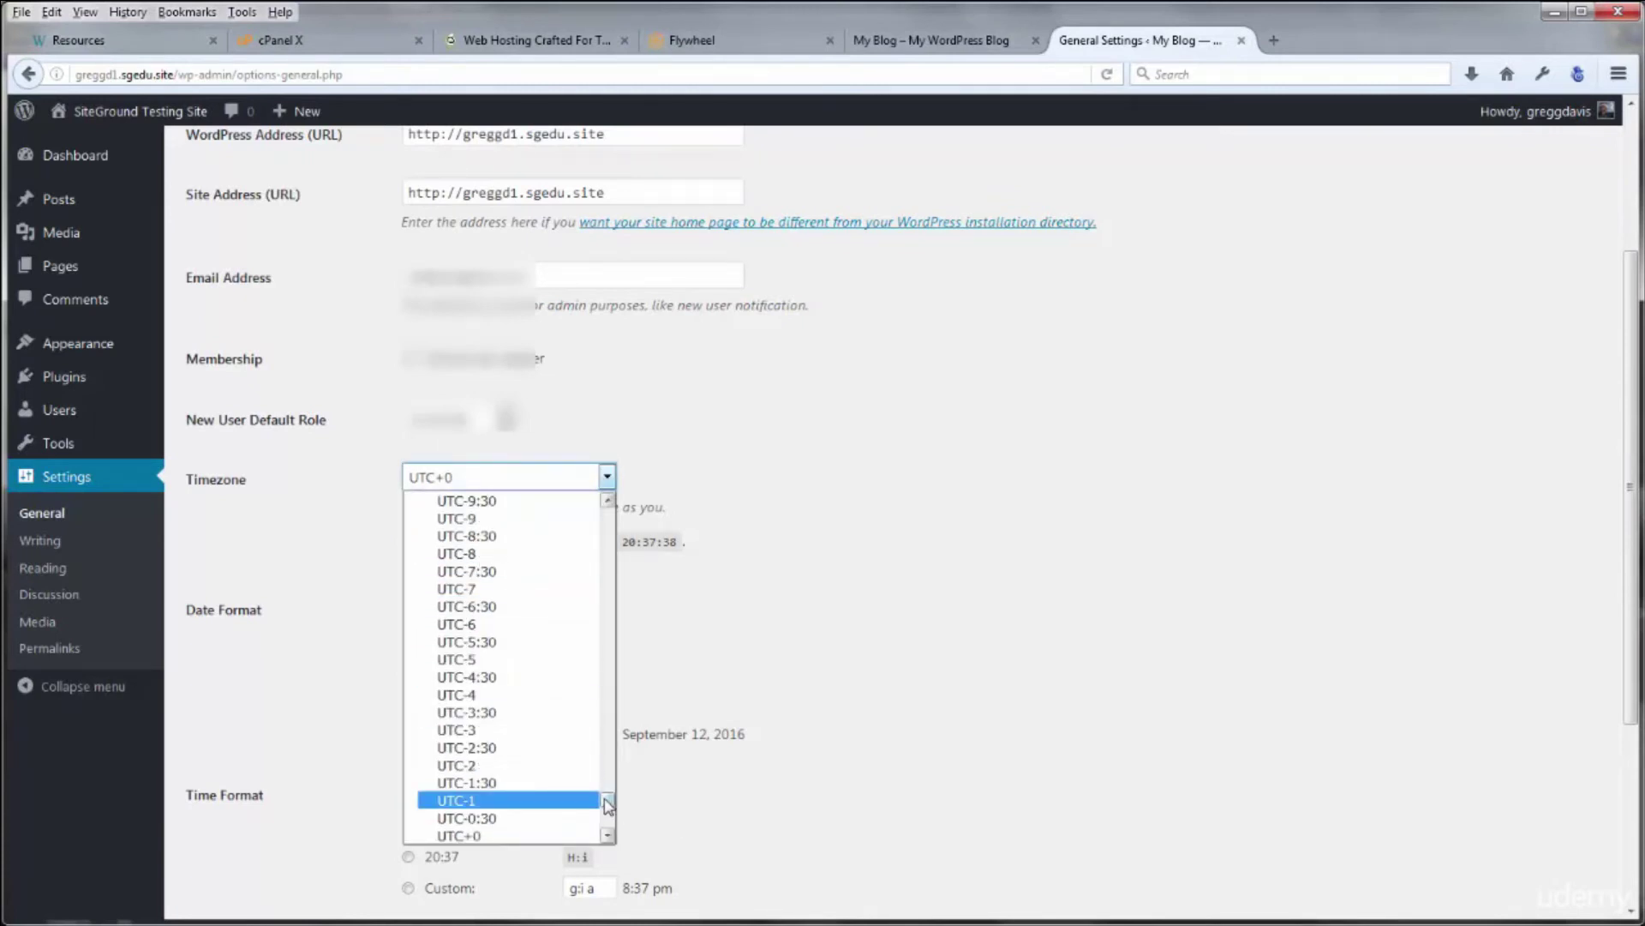
left_click_drag(608, 804, 609, 621)
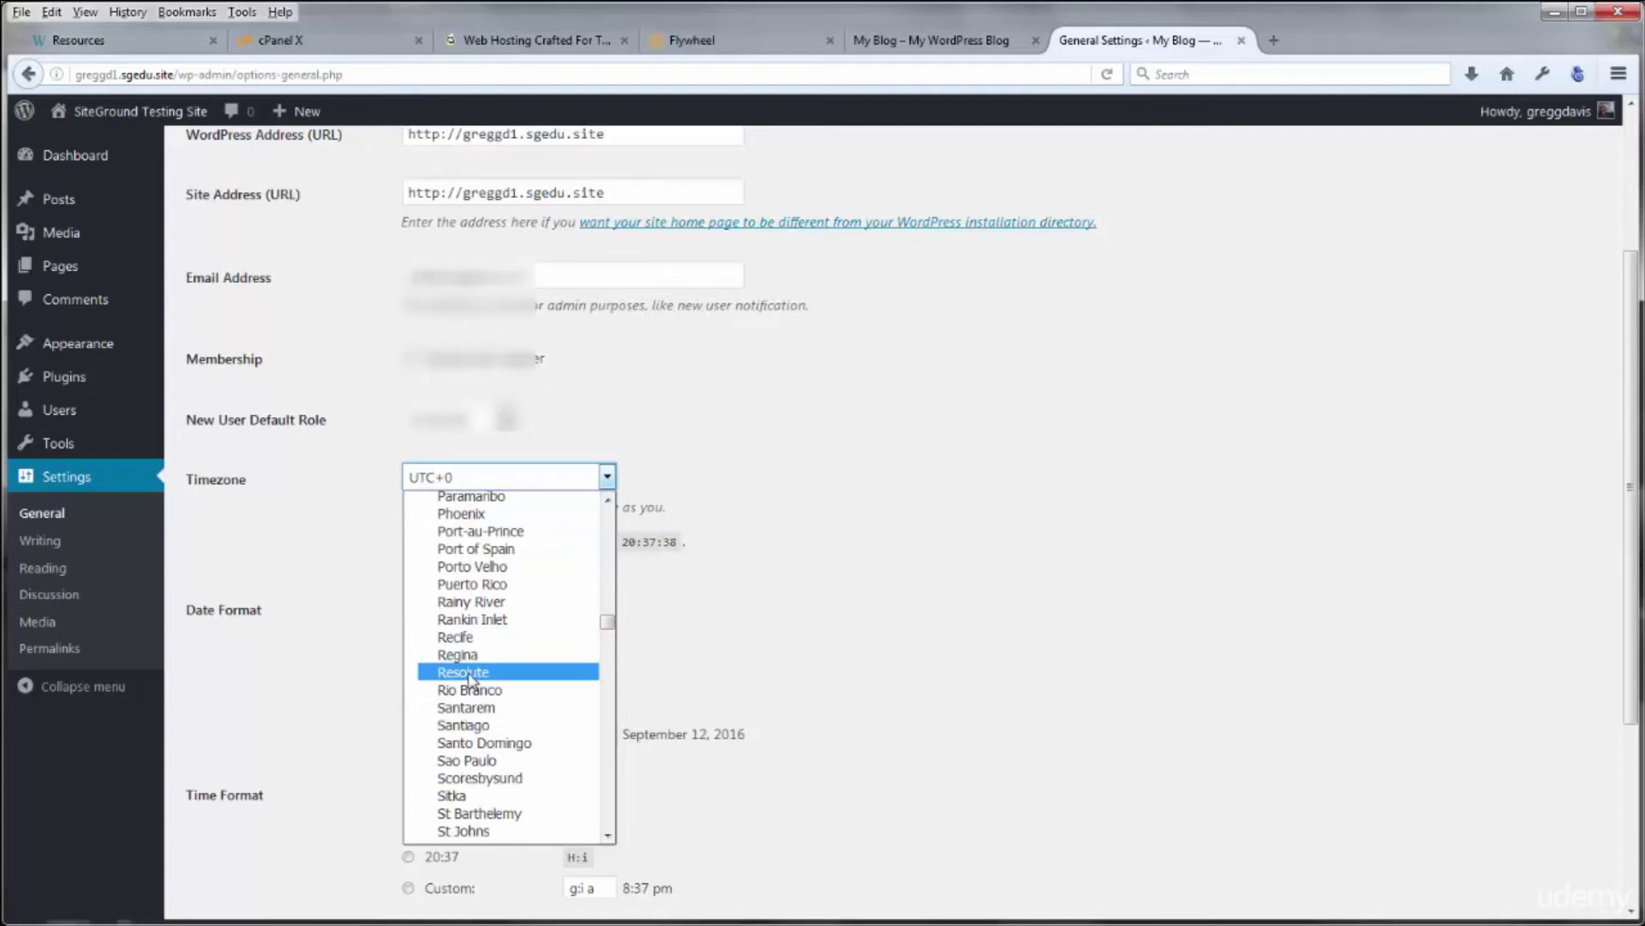
type("denver")
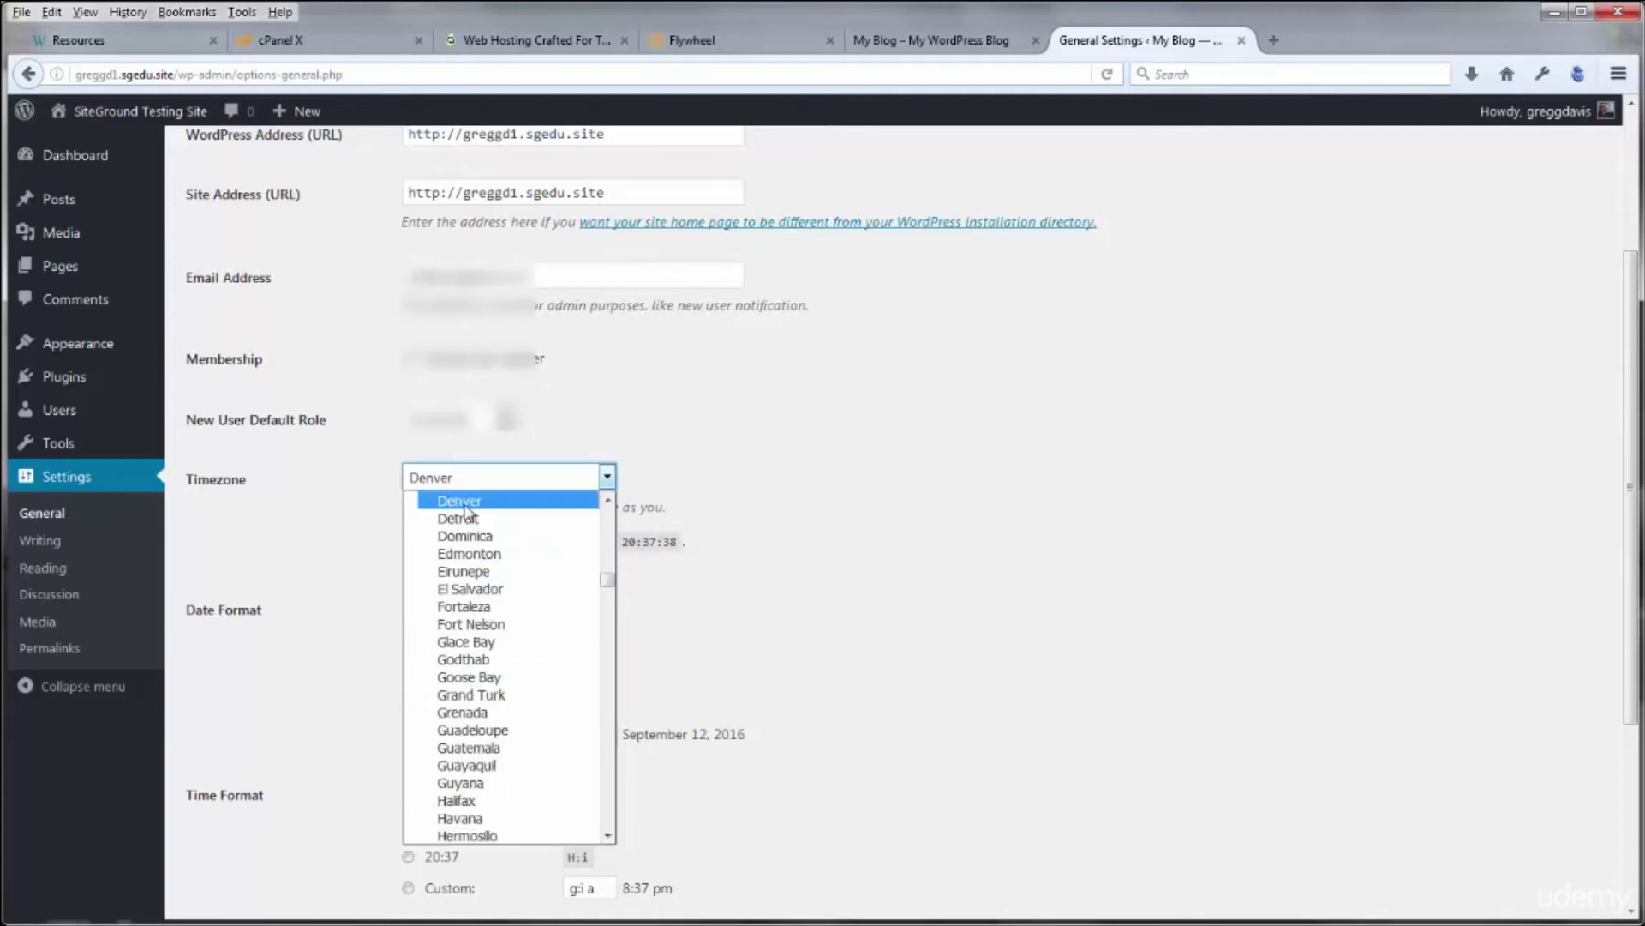
left_click(465, 505)
left_click(859, 491)
scroll(955, 470, "down", 5)
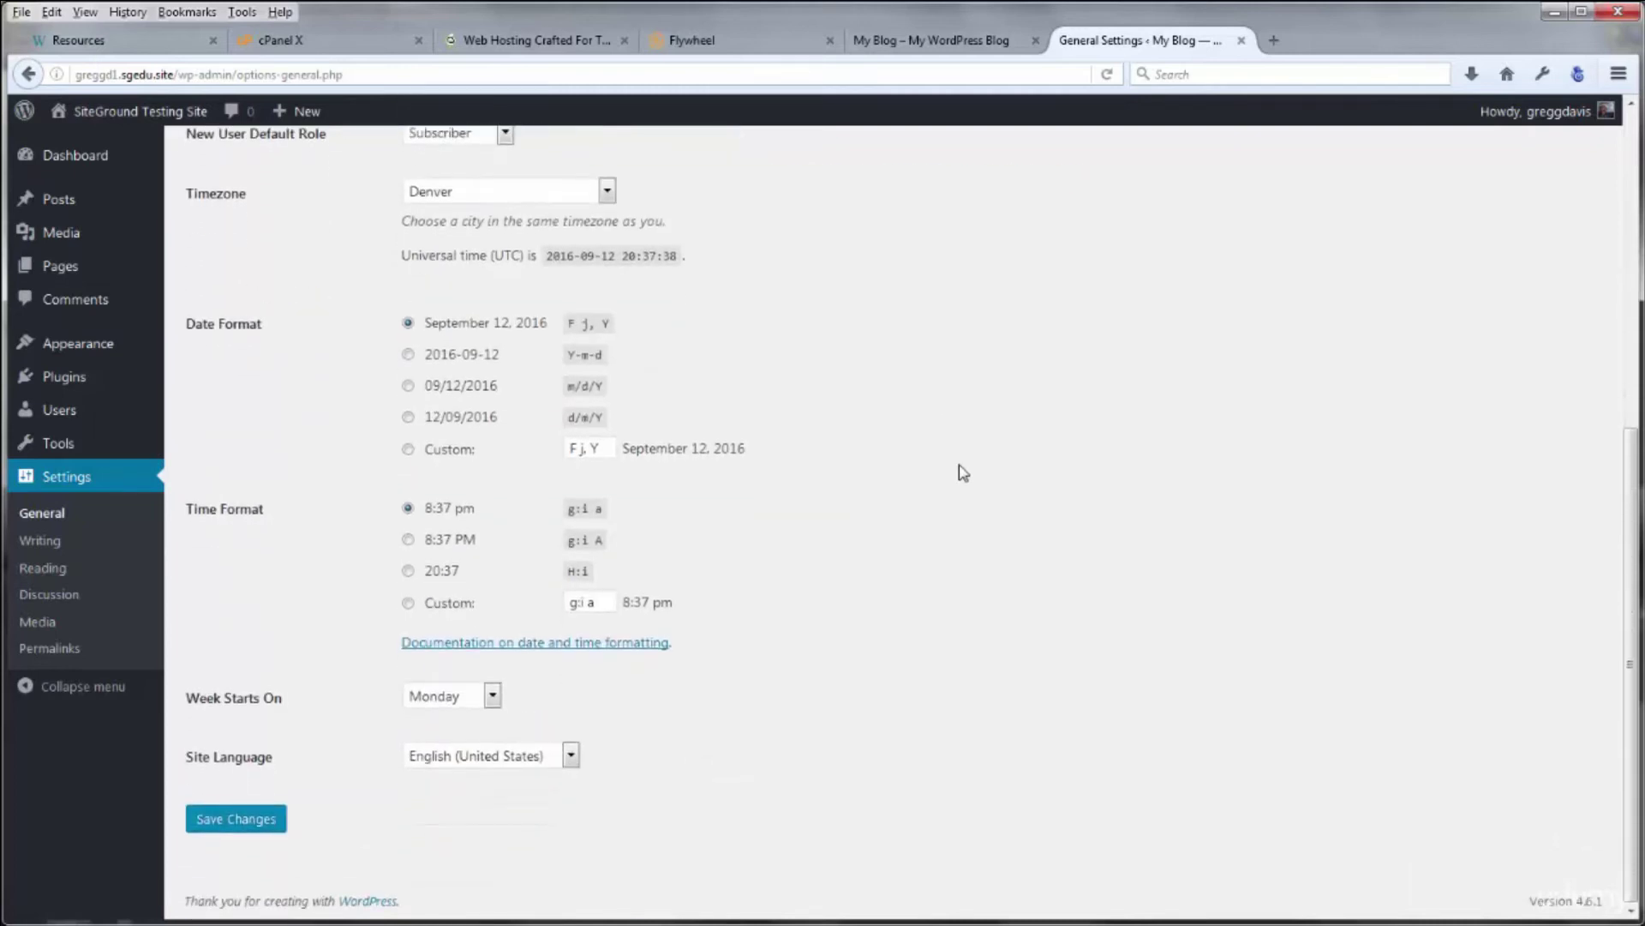
left_click(260, 821)
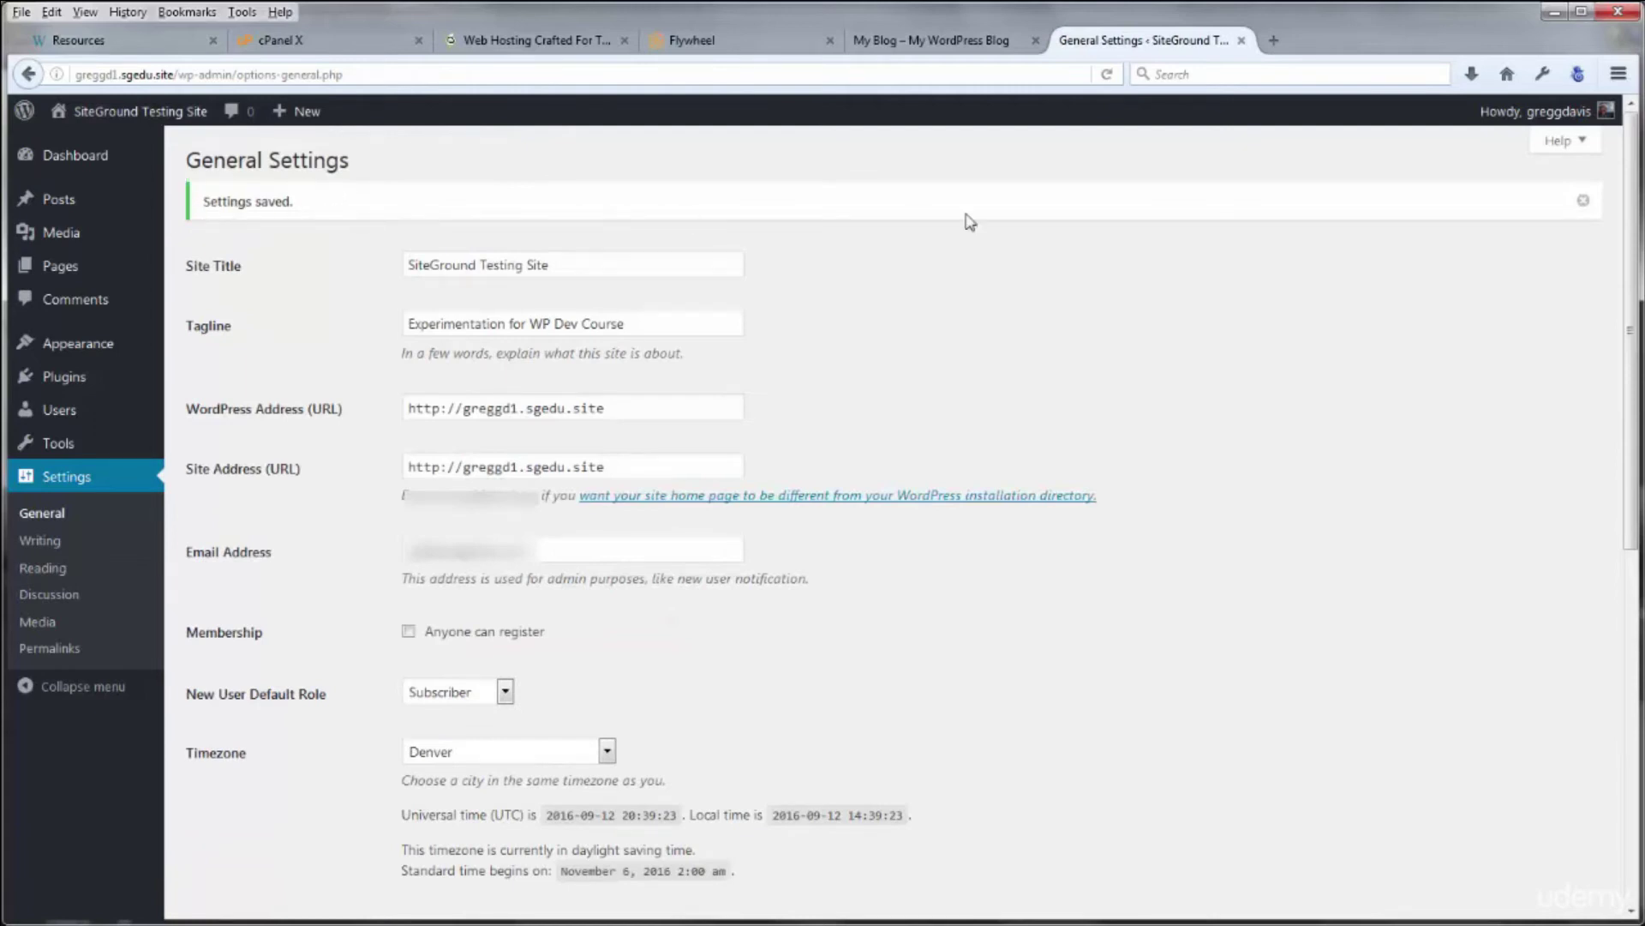
left_click(1584, 203)
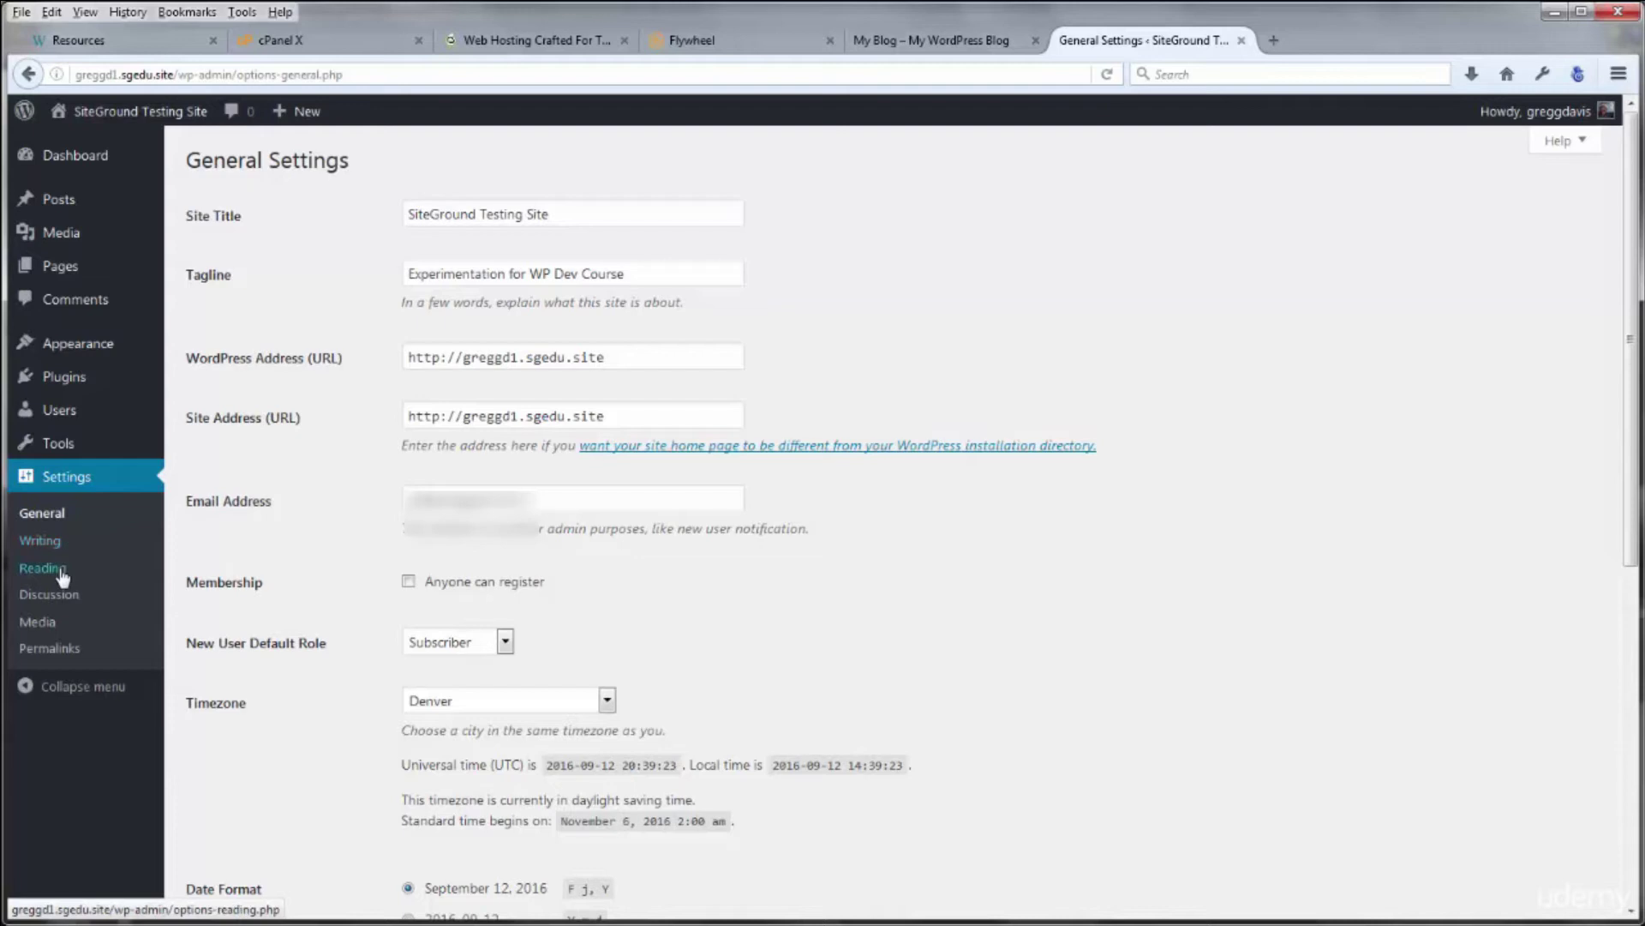
Step: Turn off month- and year-based upload folders in Media Settings and save
left_click(45, 624)
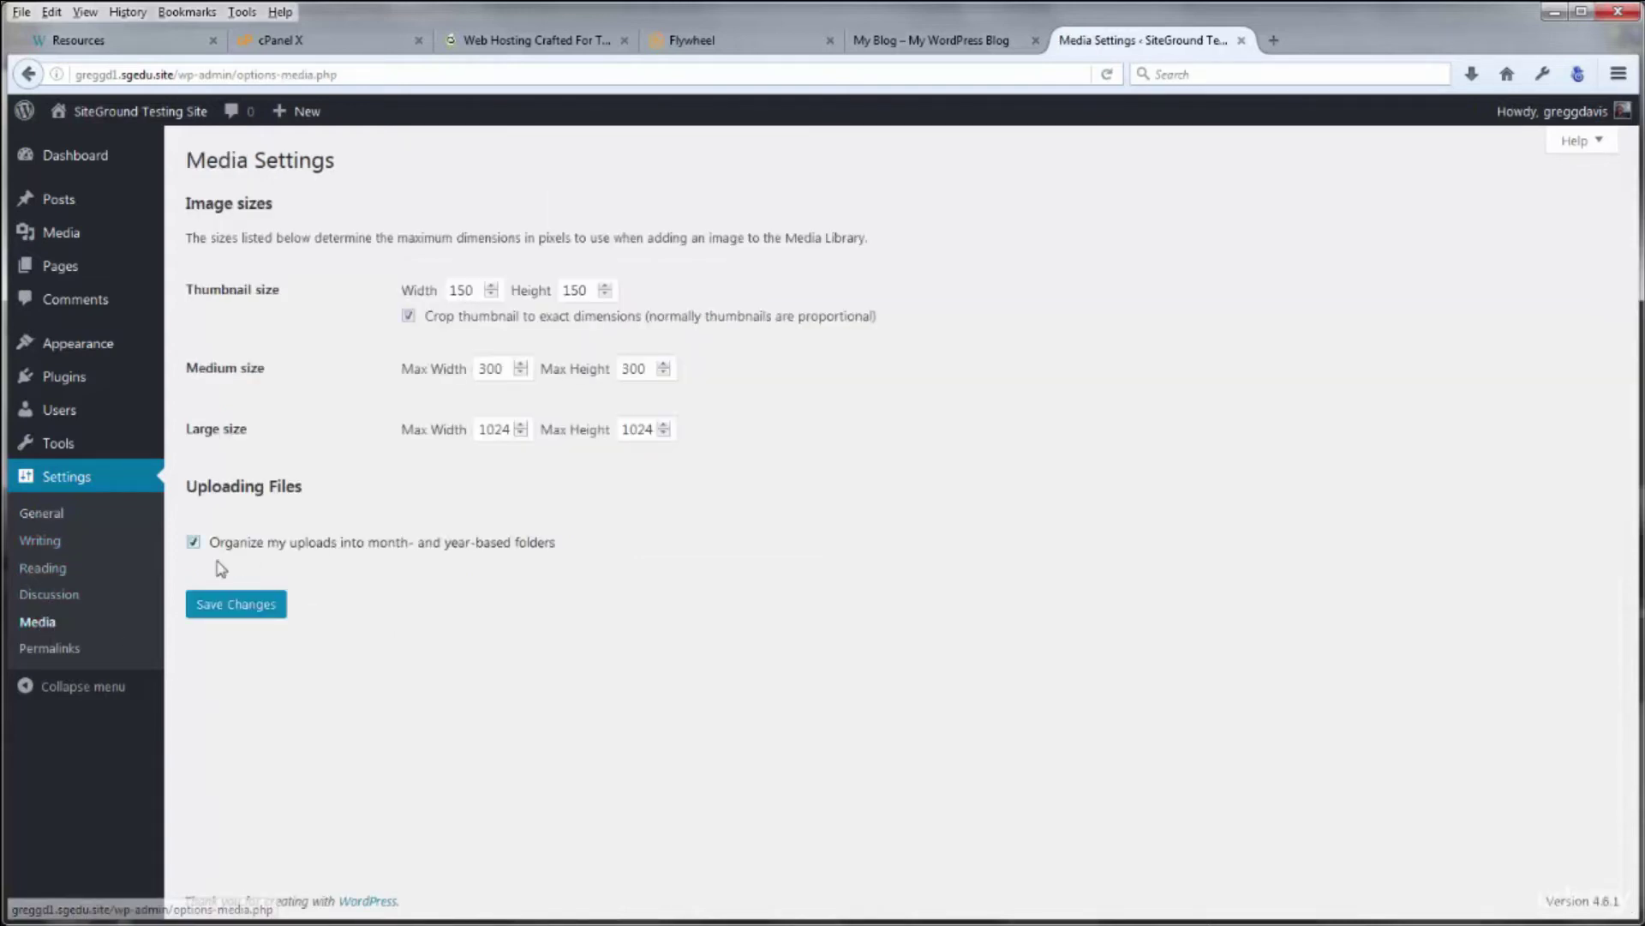
left_click(193, 542)
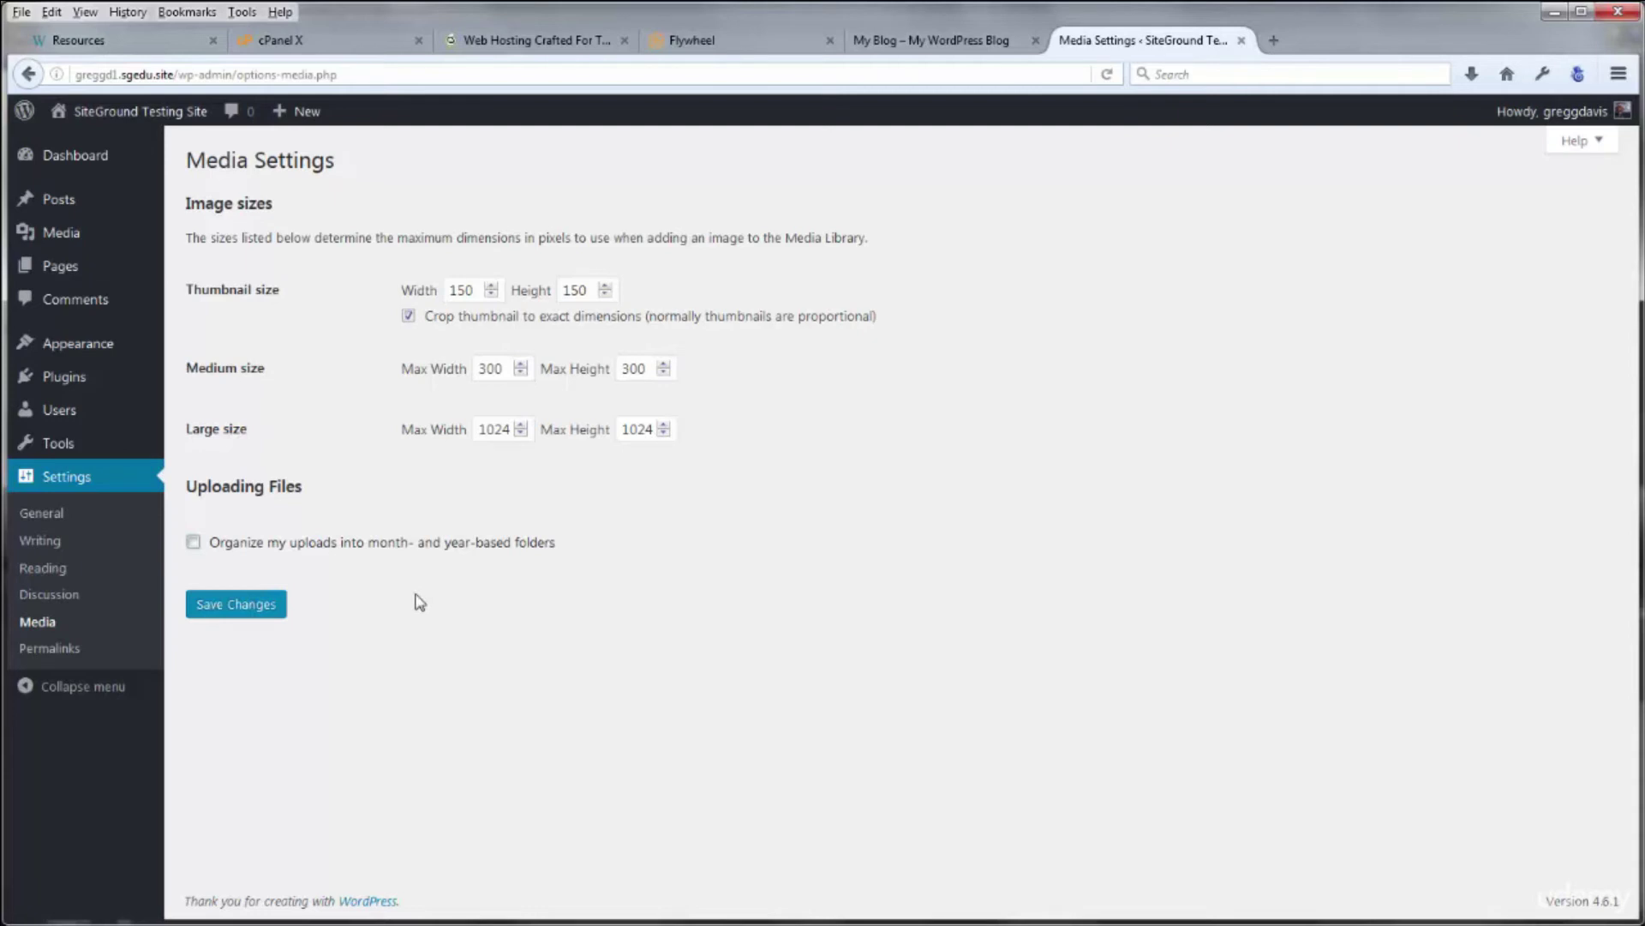
left_click(265, 609)
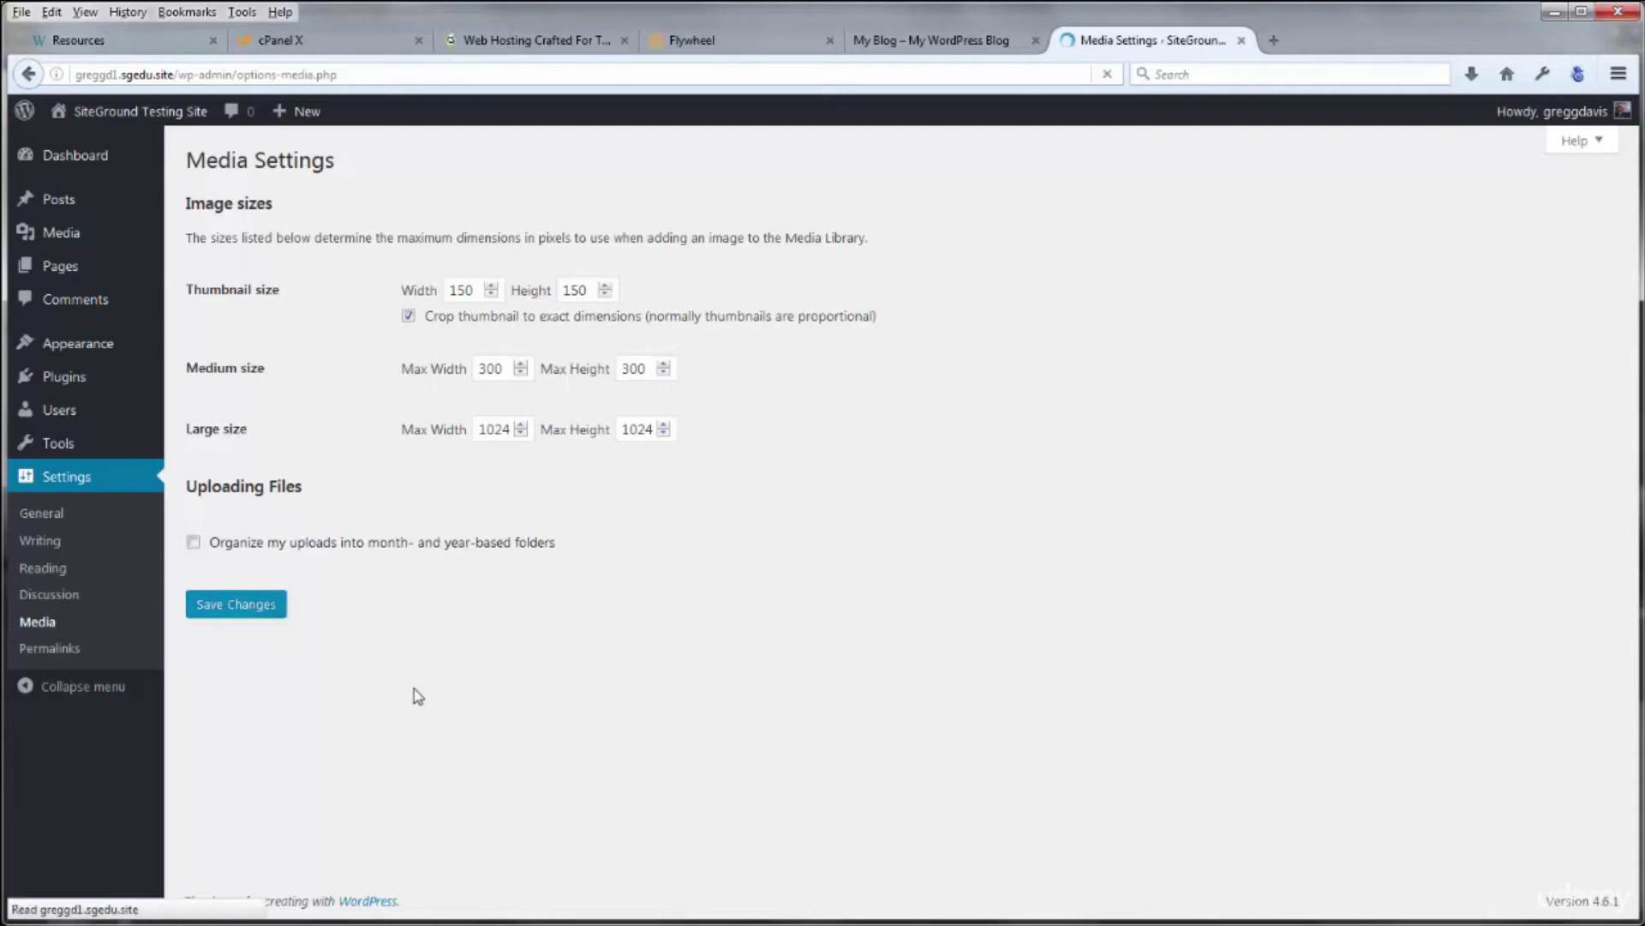
Step: Save the Post name (/%postname%/) permalink structure and go back to Dashboard Home
left_click(62, 652)
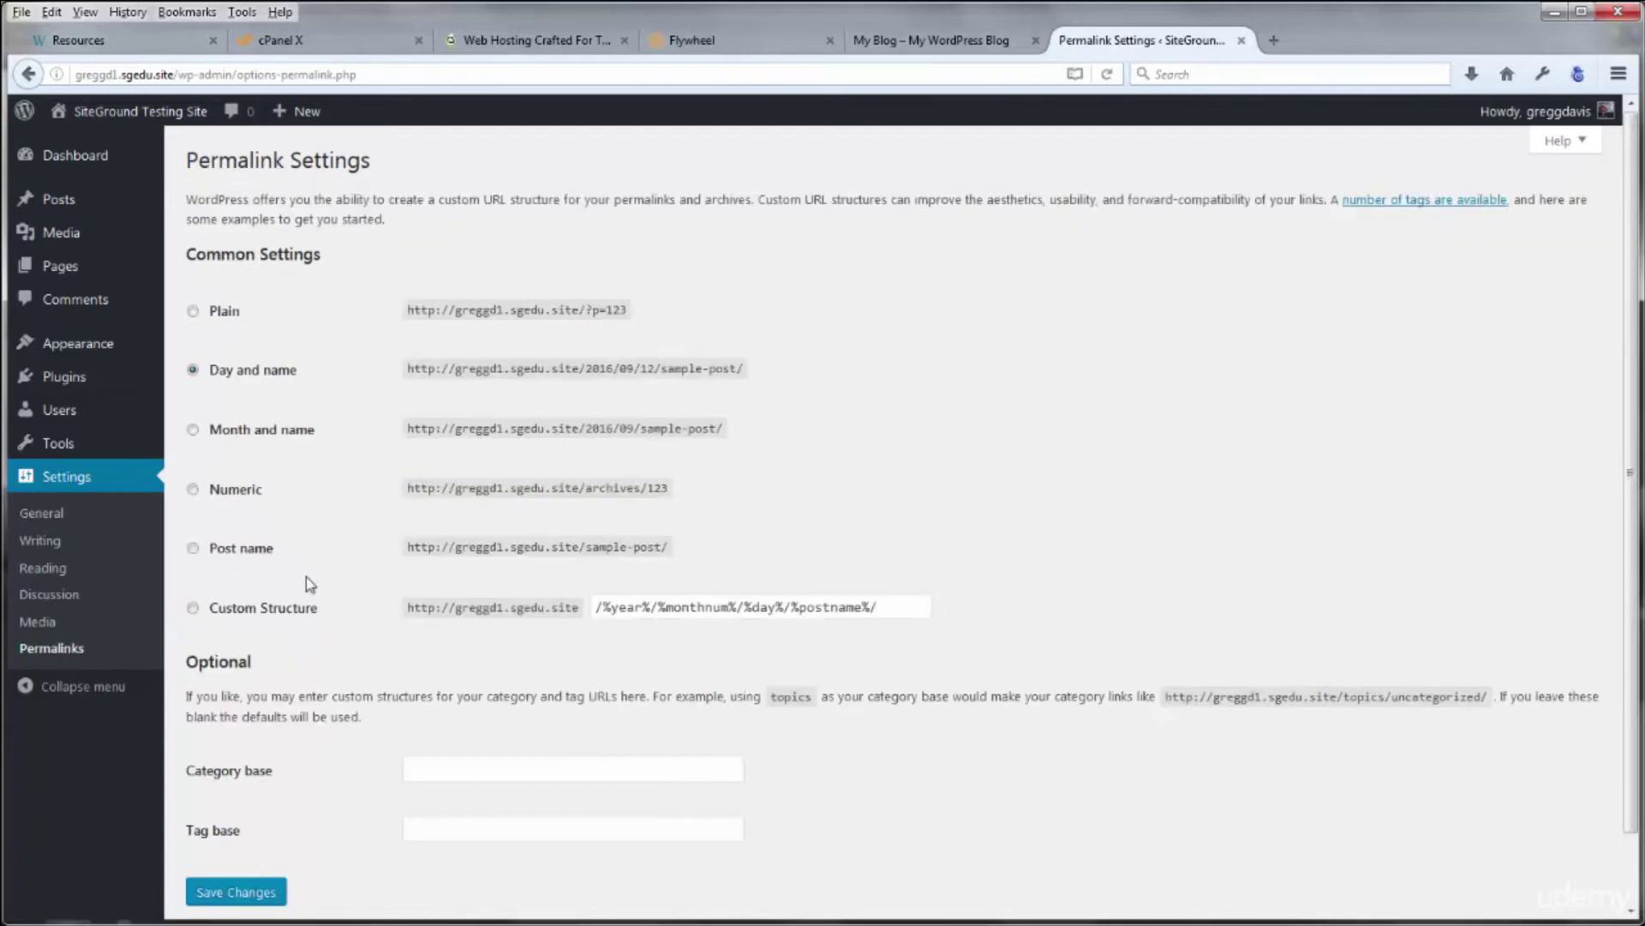
left_click(193, 547)
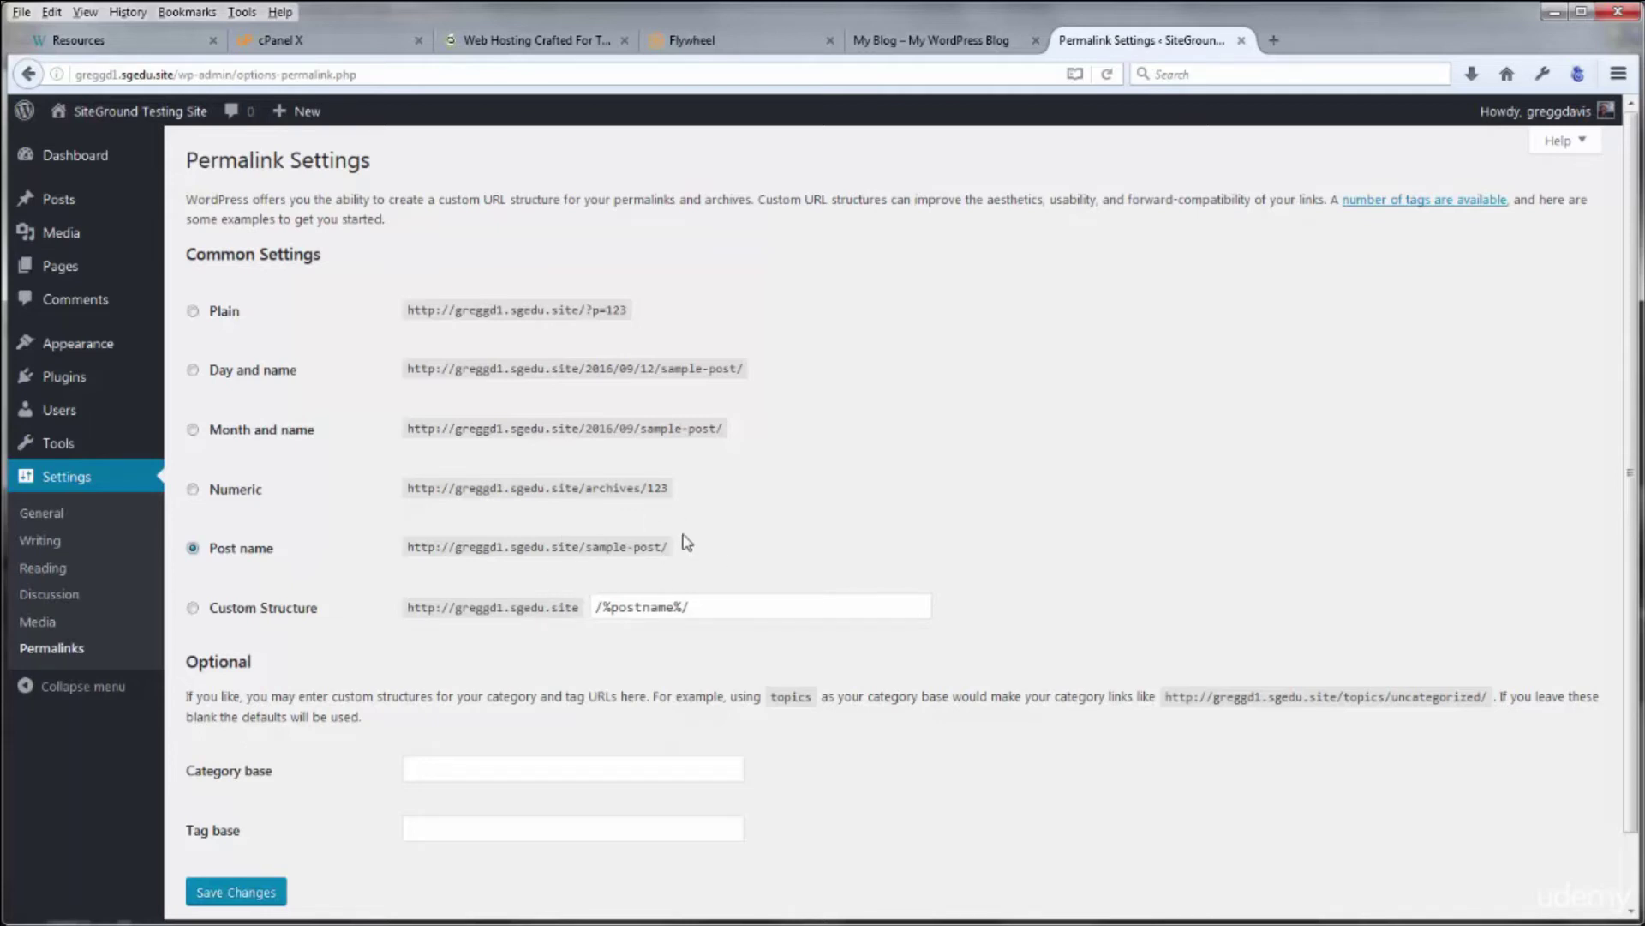
scroll(341, 567, "down", 1)
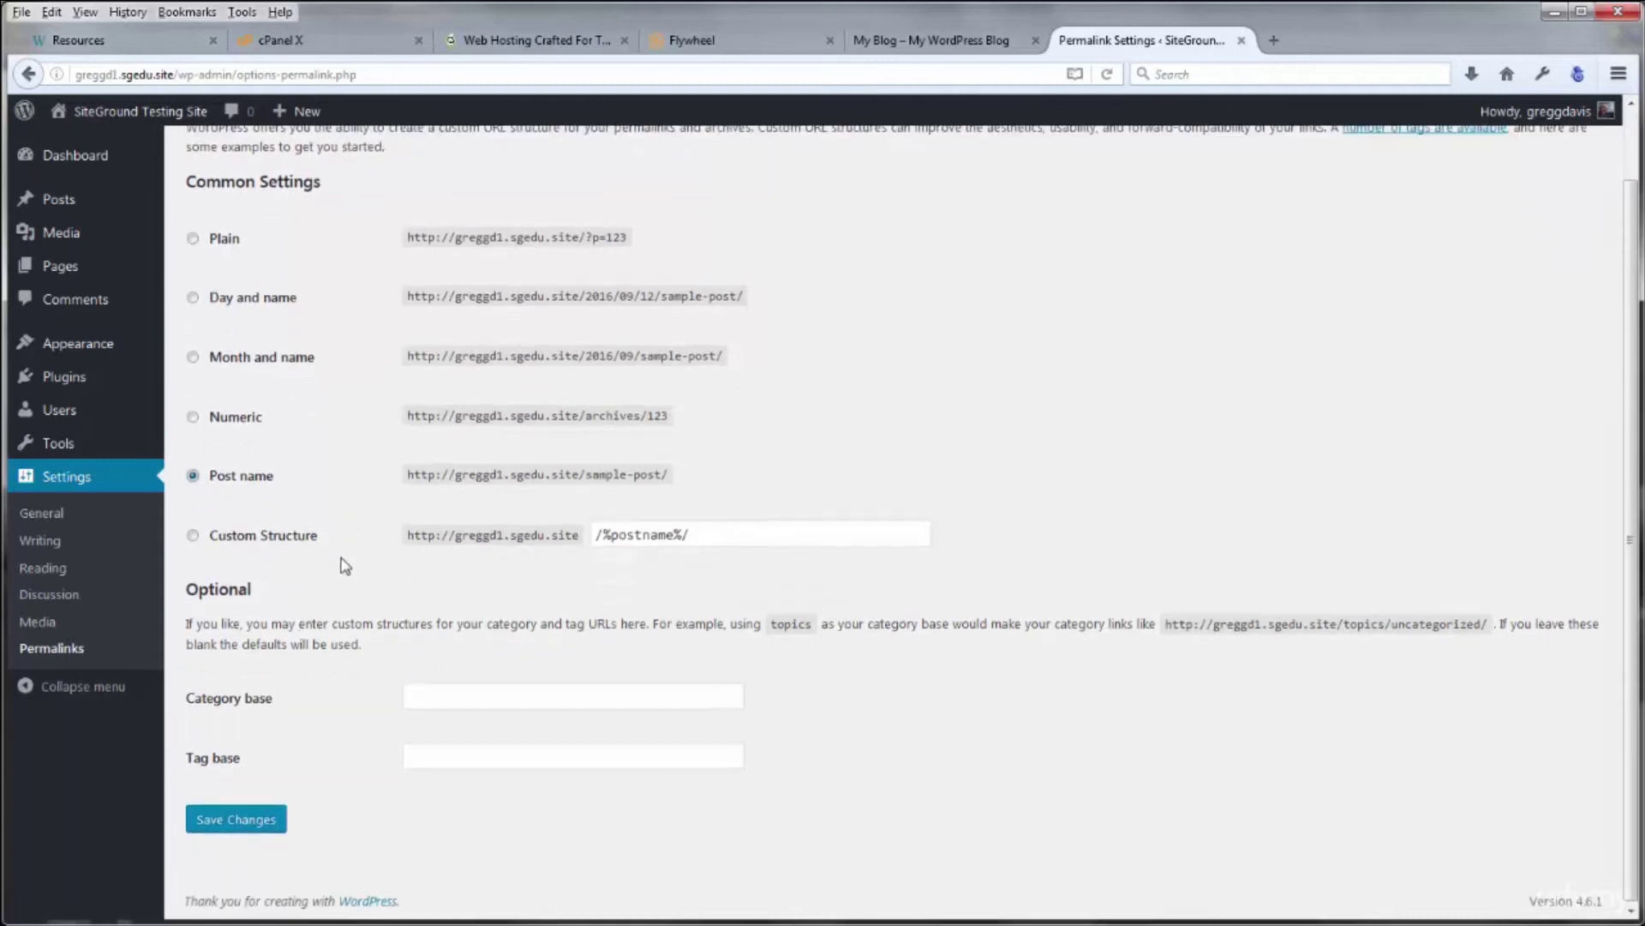
left_click(261, 823)
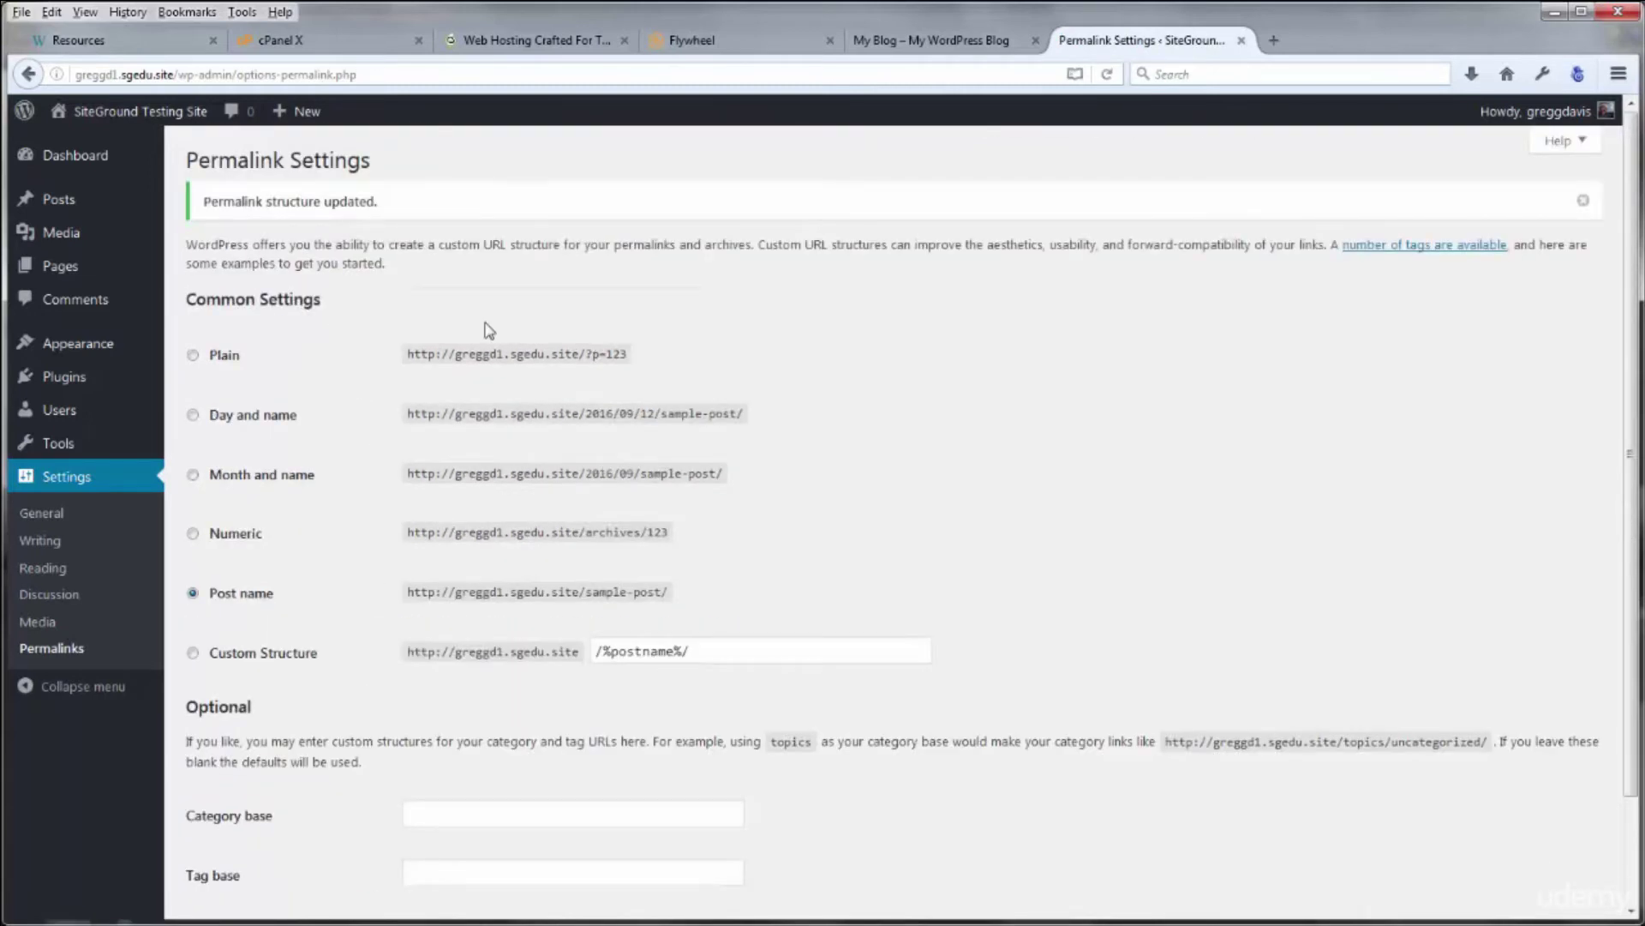
left_click(201, 158)
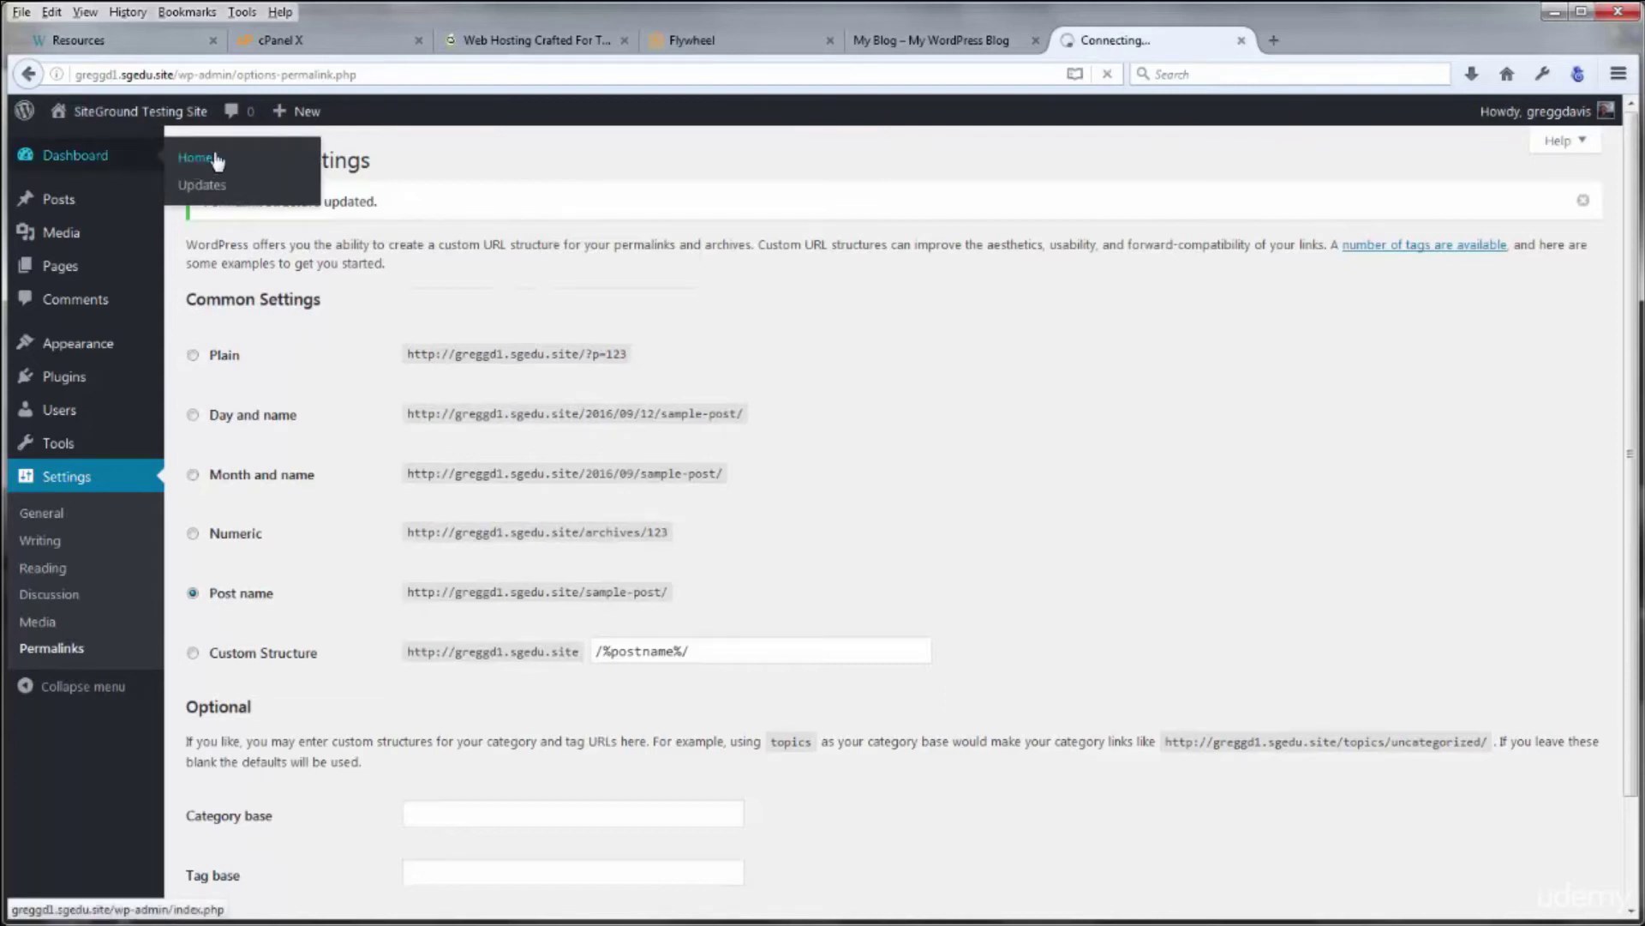
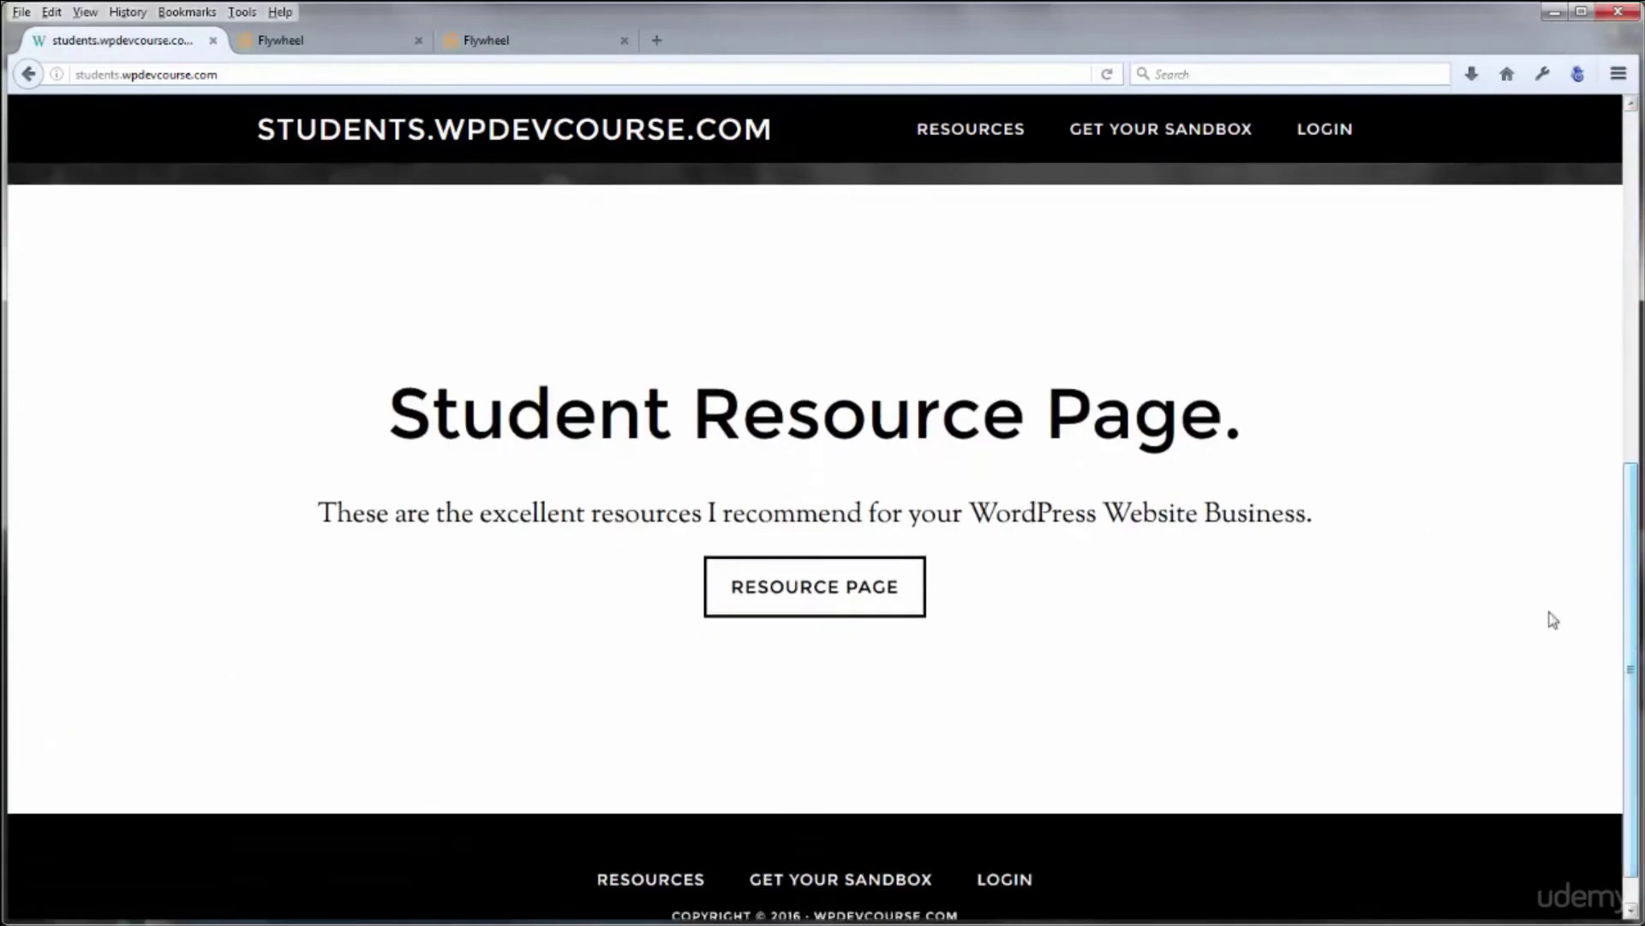
Step: Open the Resources page and follow the Flywheel link under Hosting to the 60-day demo offer
left_click(845, 614)
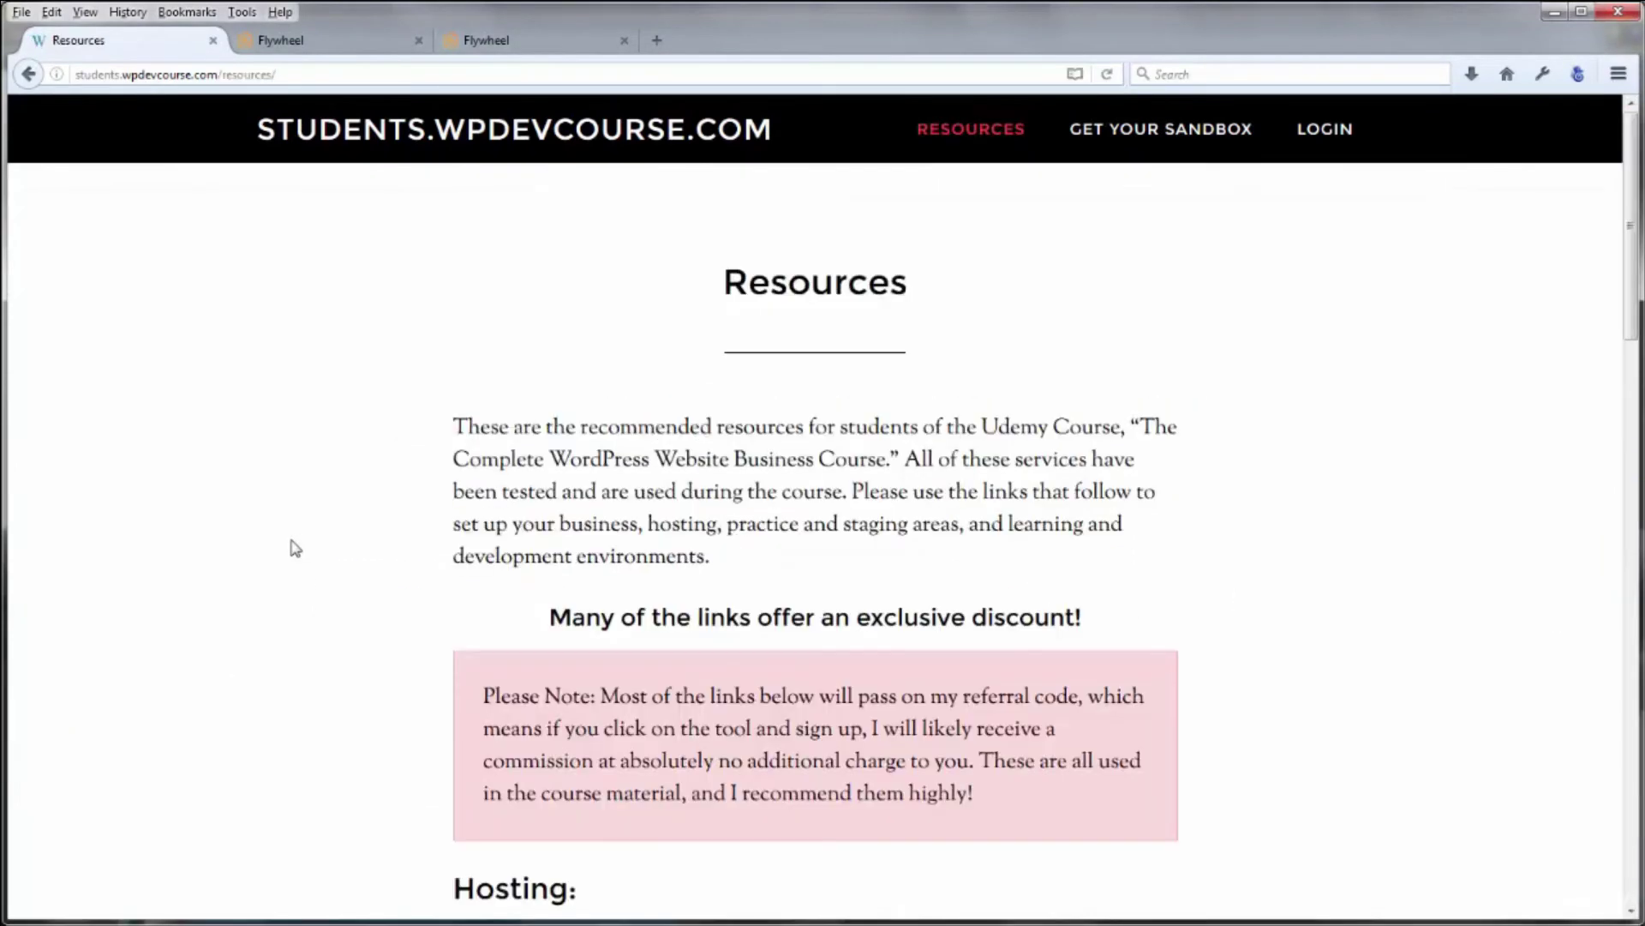
scroll(267, 439, "down", 2)
scroll(266, 437, "down", 3)
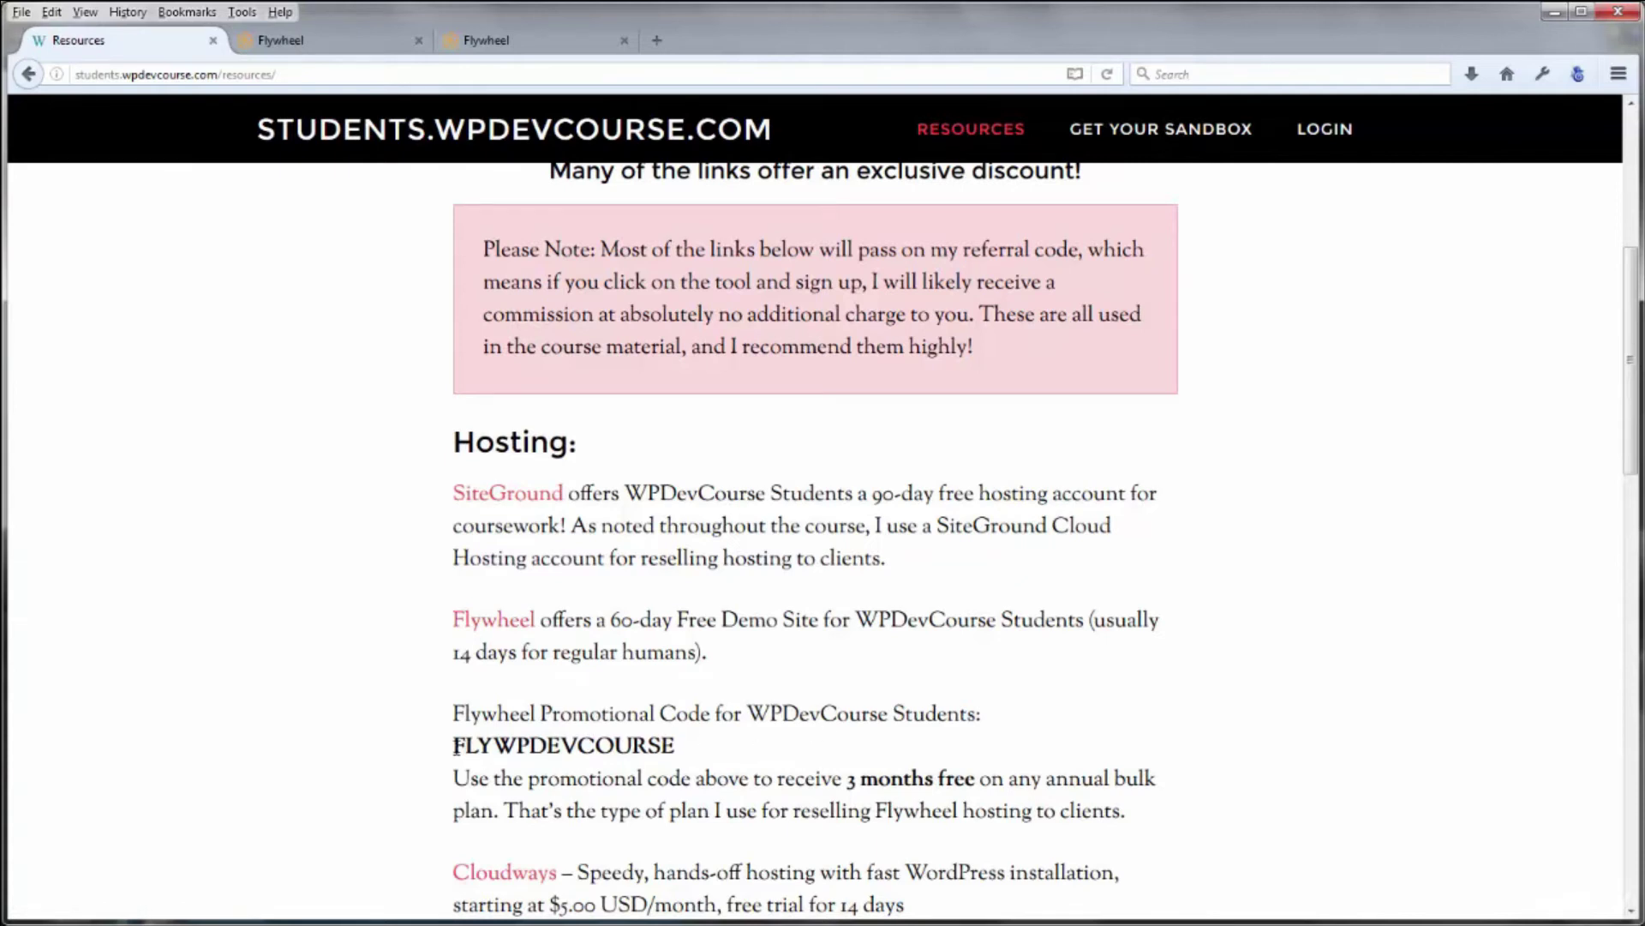
left_click(510, 625)
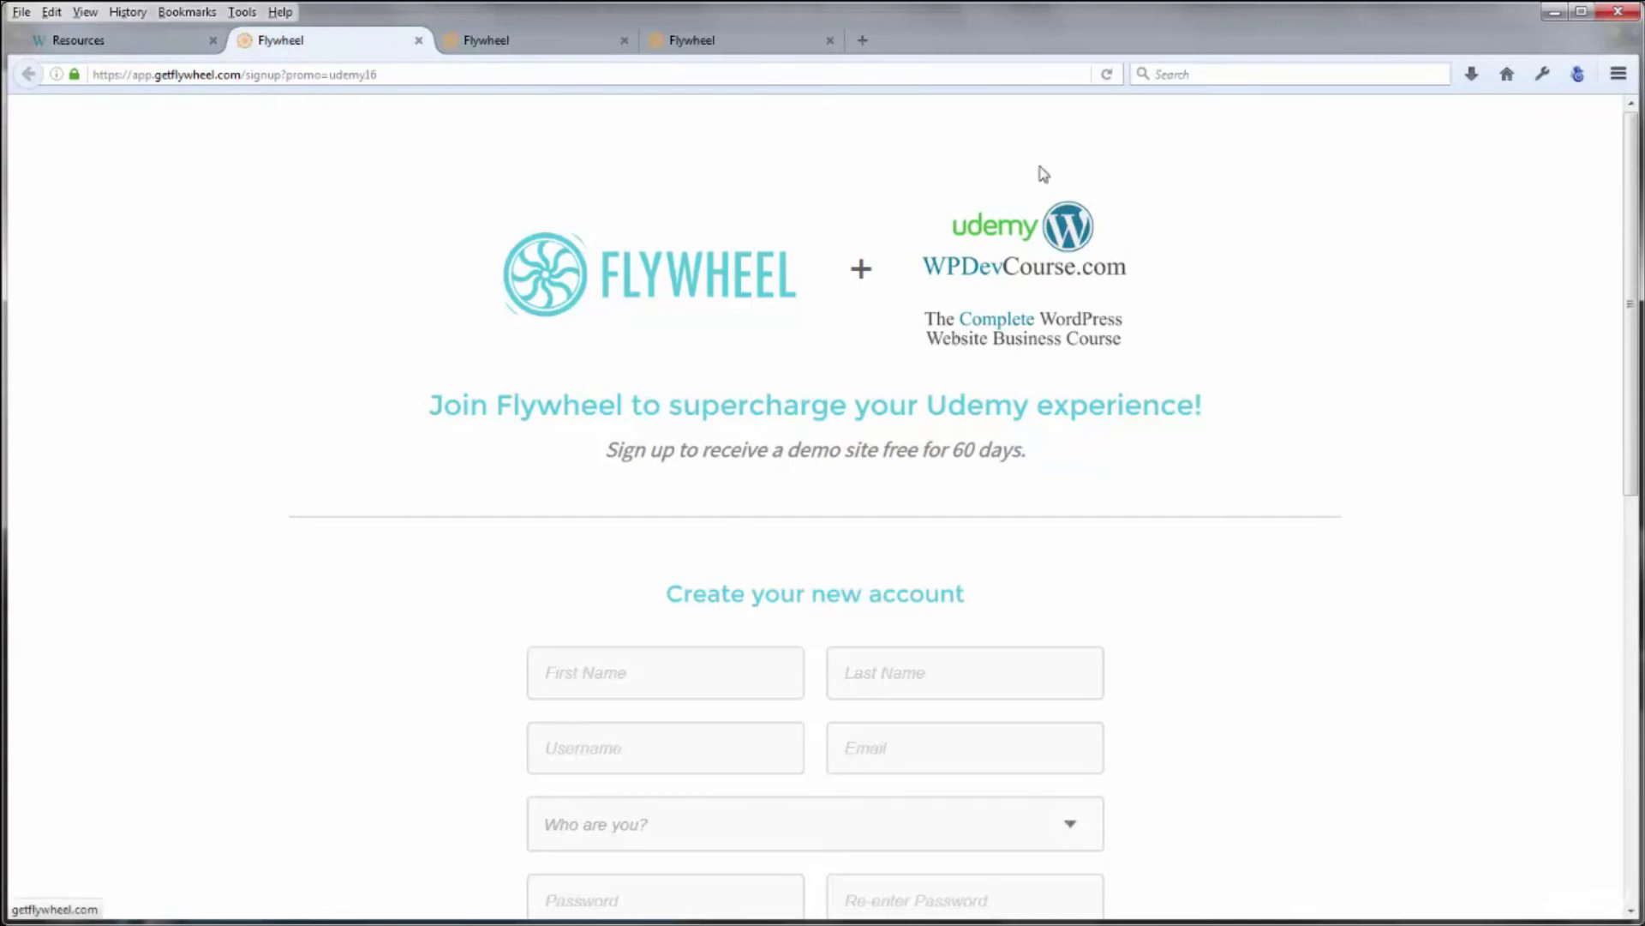
Step: Accept Flywheel's terms of service on the filled sign-up form and go to the new dashboard
left_click(562, 42)
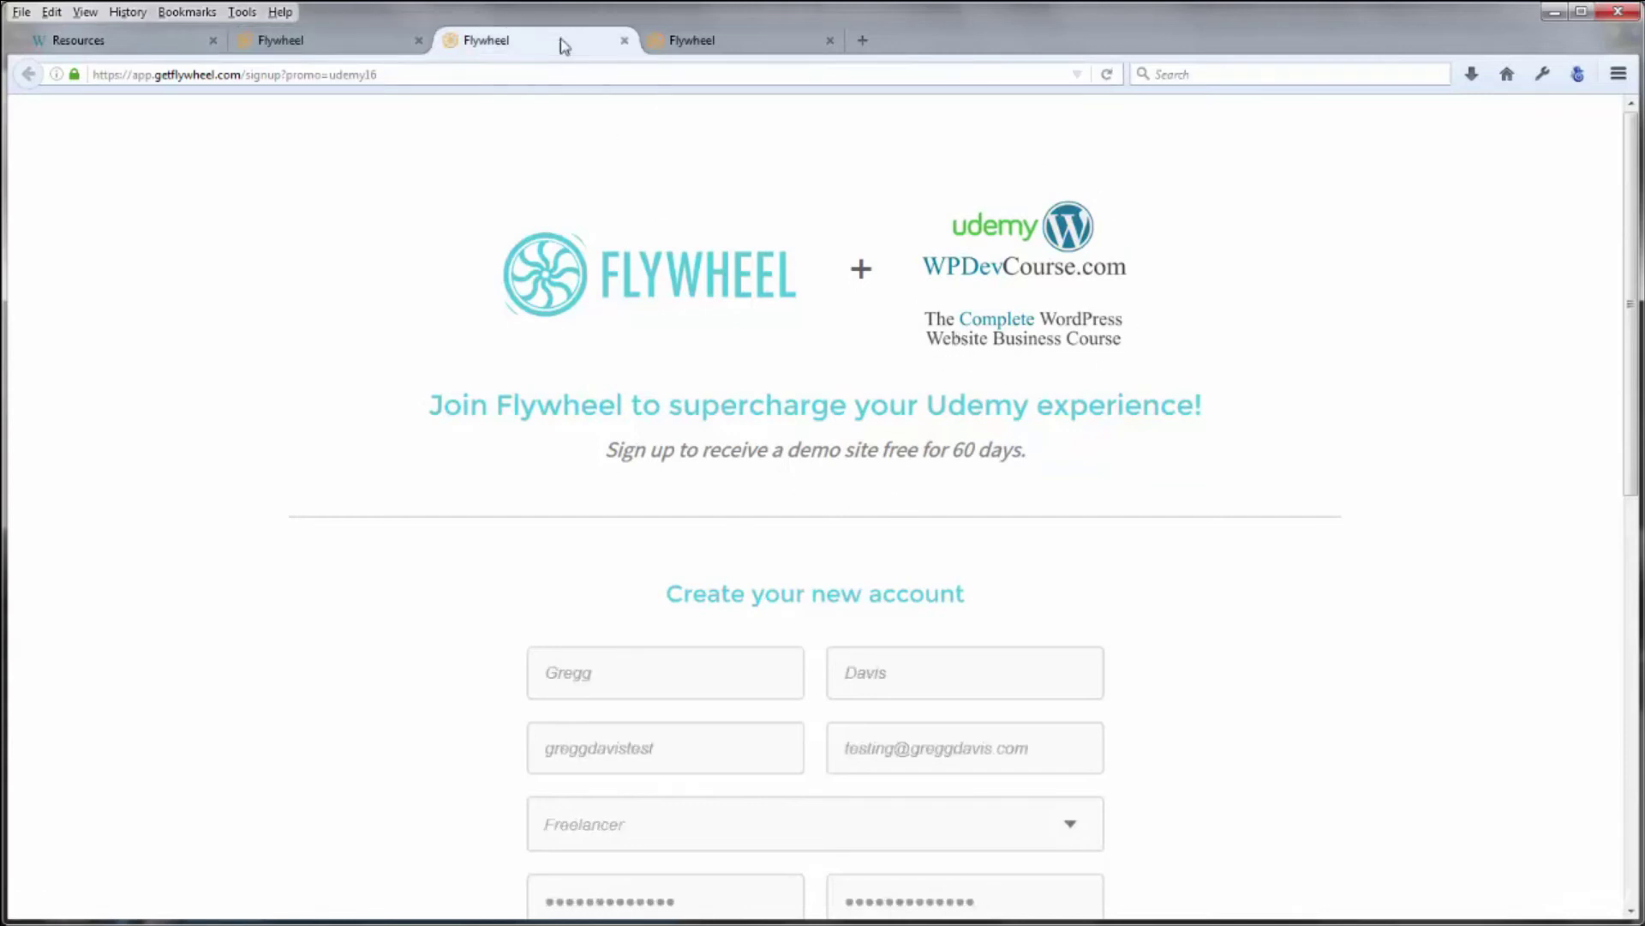
scroll(283, 545, "down", 5)
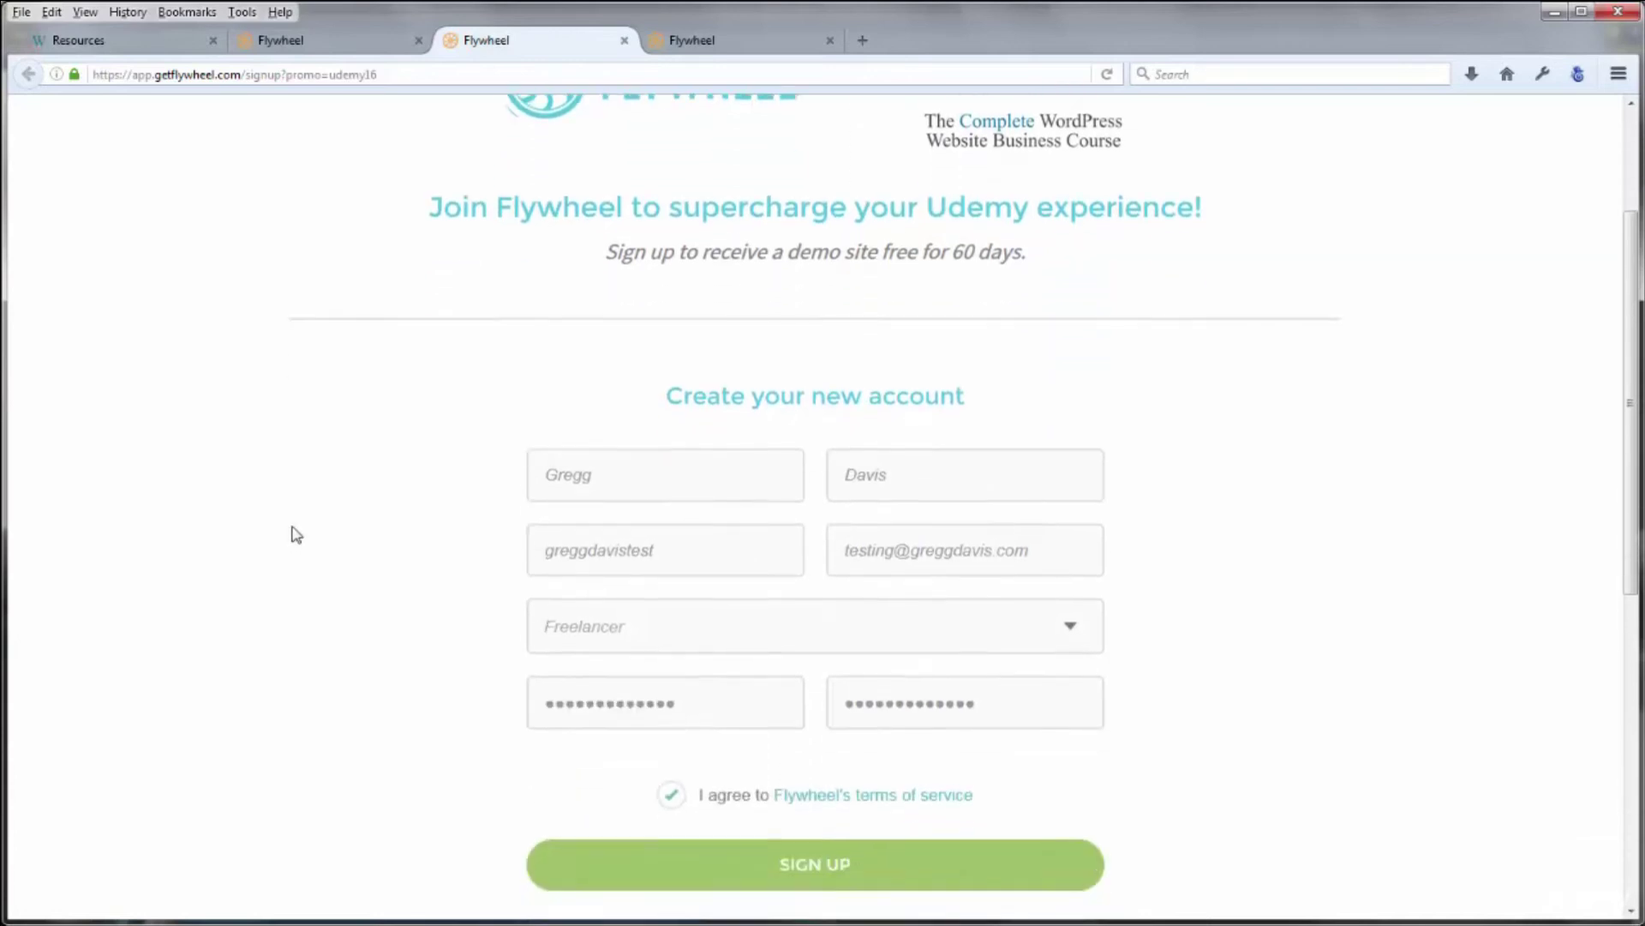
left_click(672, 549)
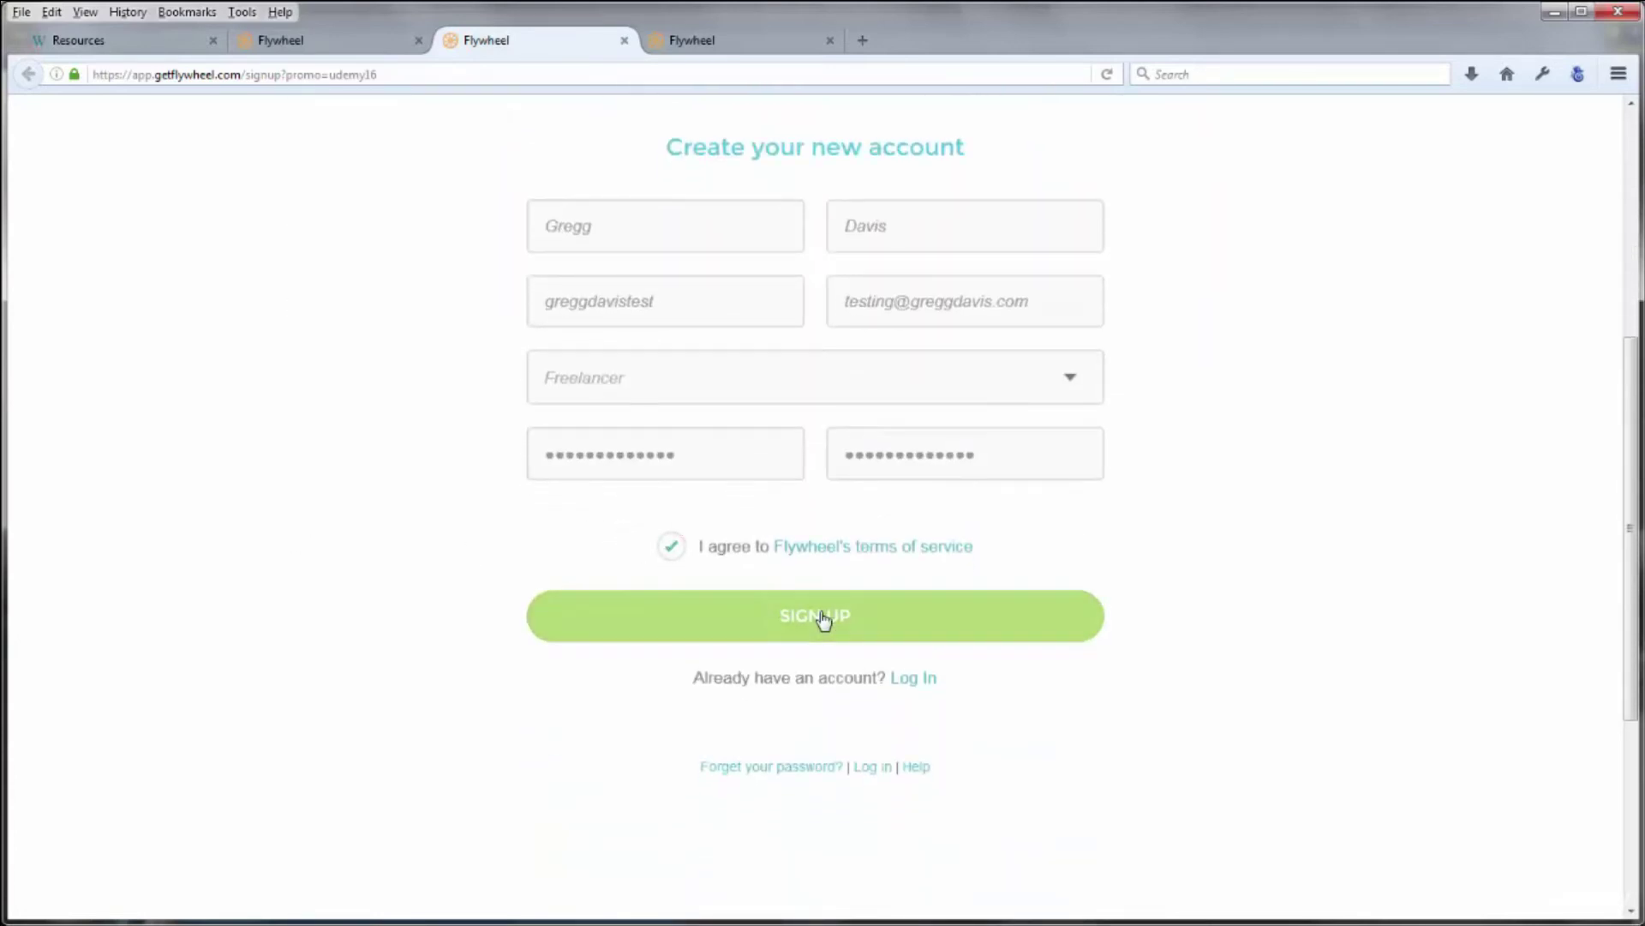
left_click(731, 40)
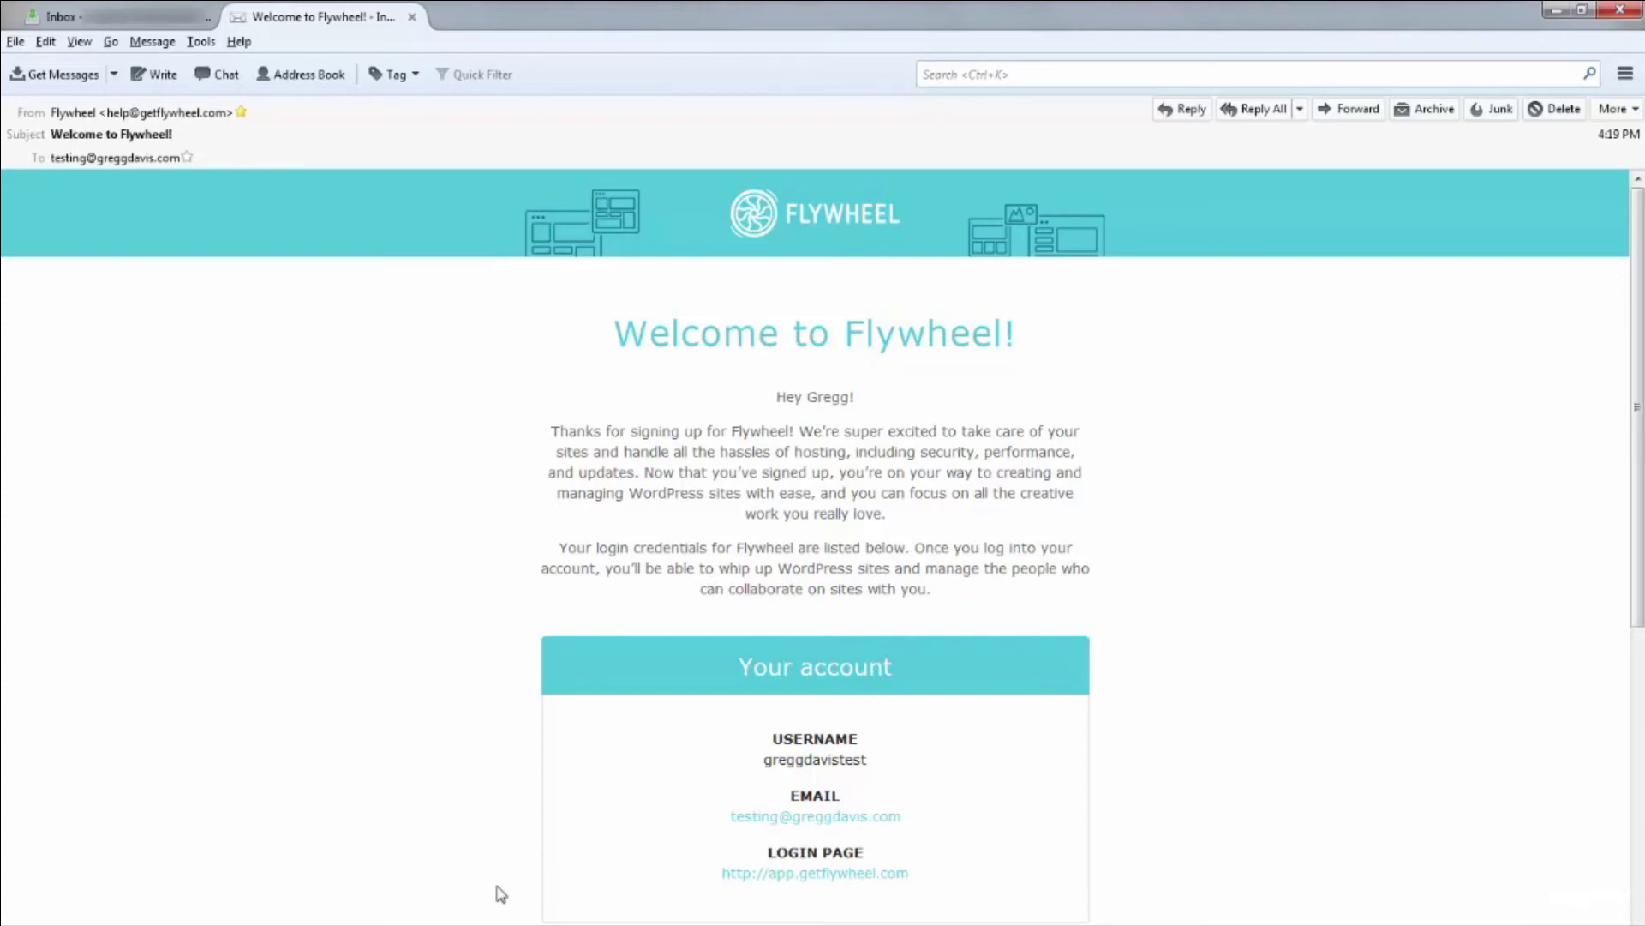
Step: Return from the Thunderbird welcome email to the Flywheel dashboard in Firefox
left_click(375, 867)
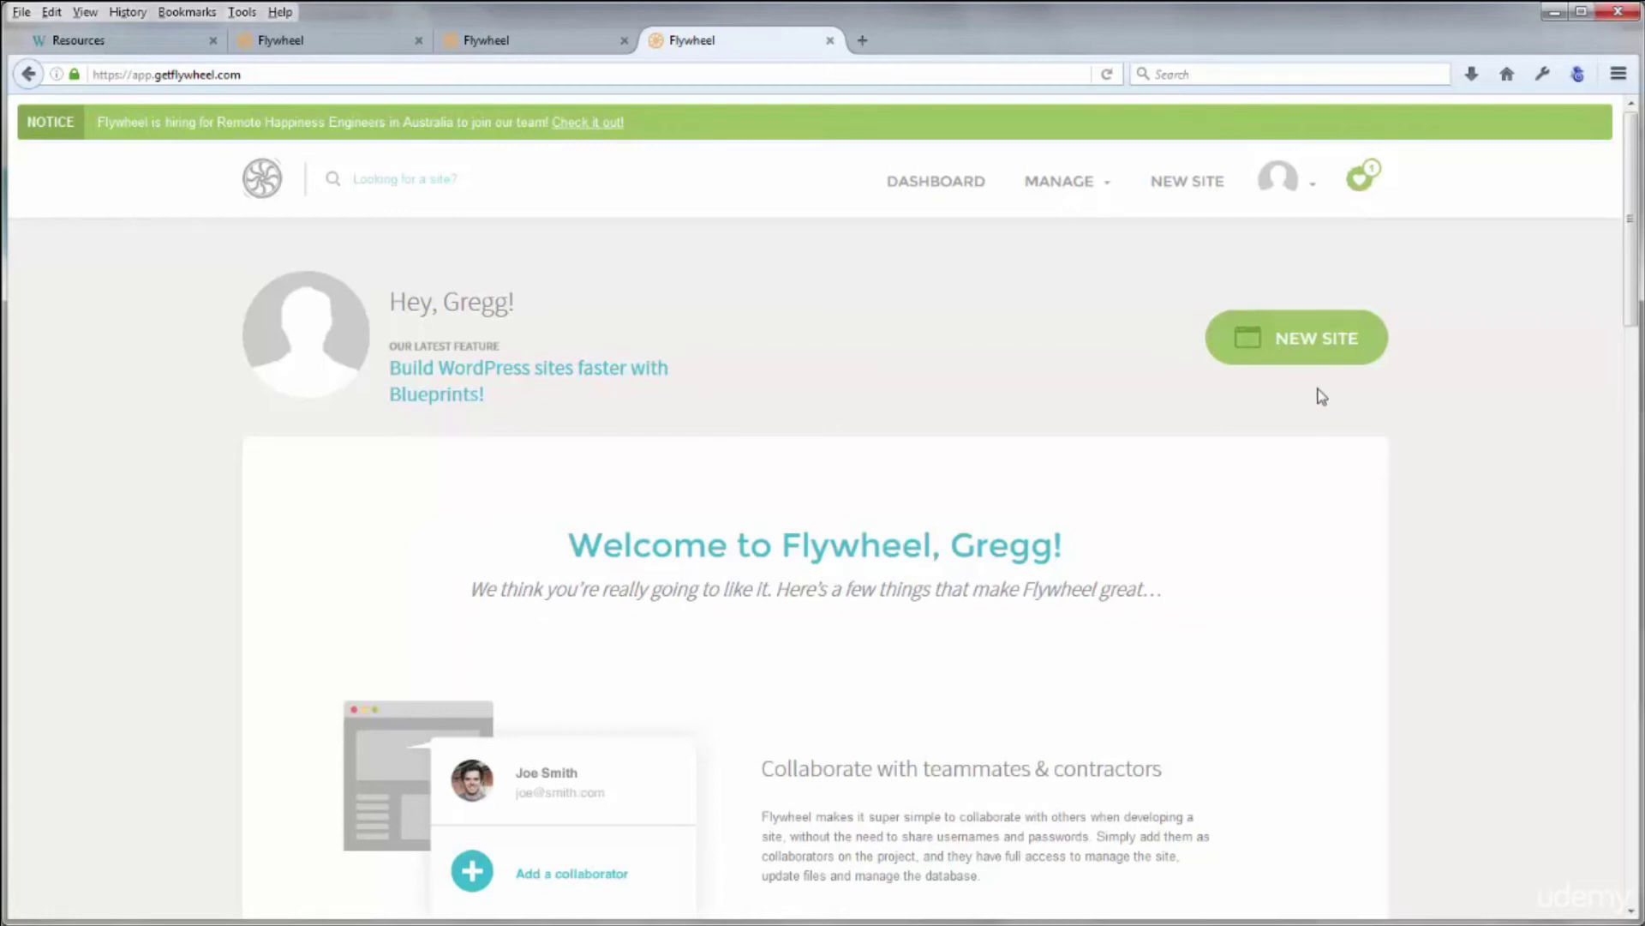
Step: Look through the New Site form, then open Verify Account from the avatar menu
left_click(1310, 343)
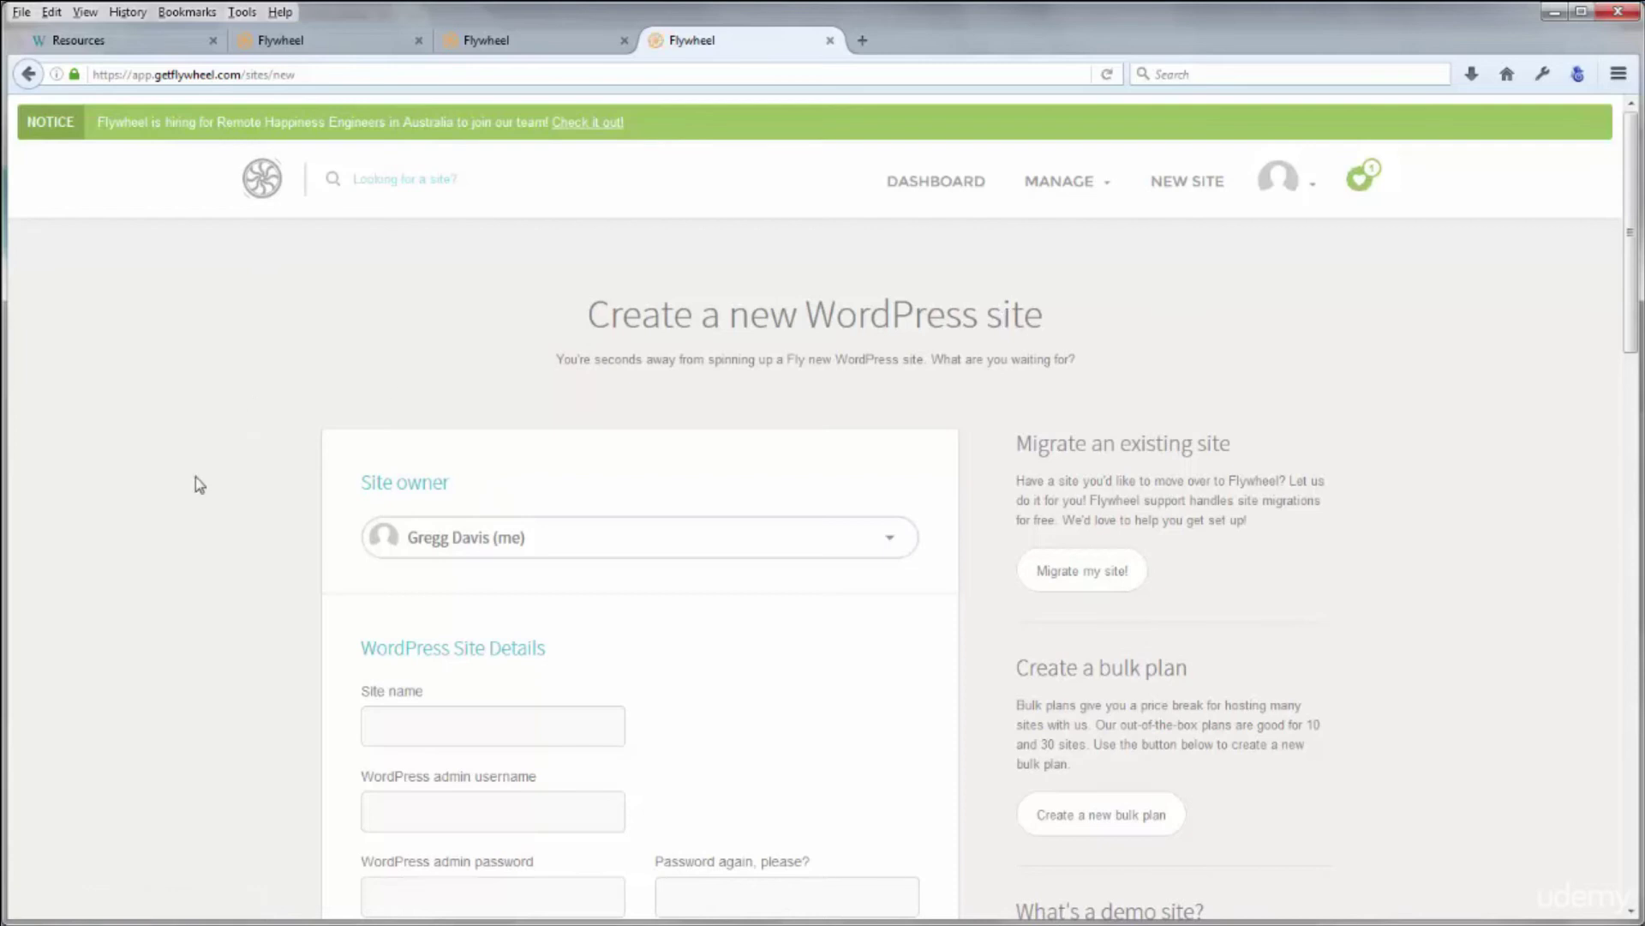
scroll(343, 497, "down", 3)
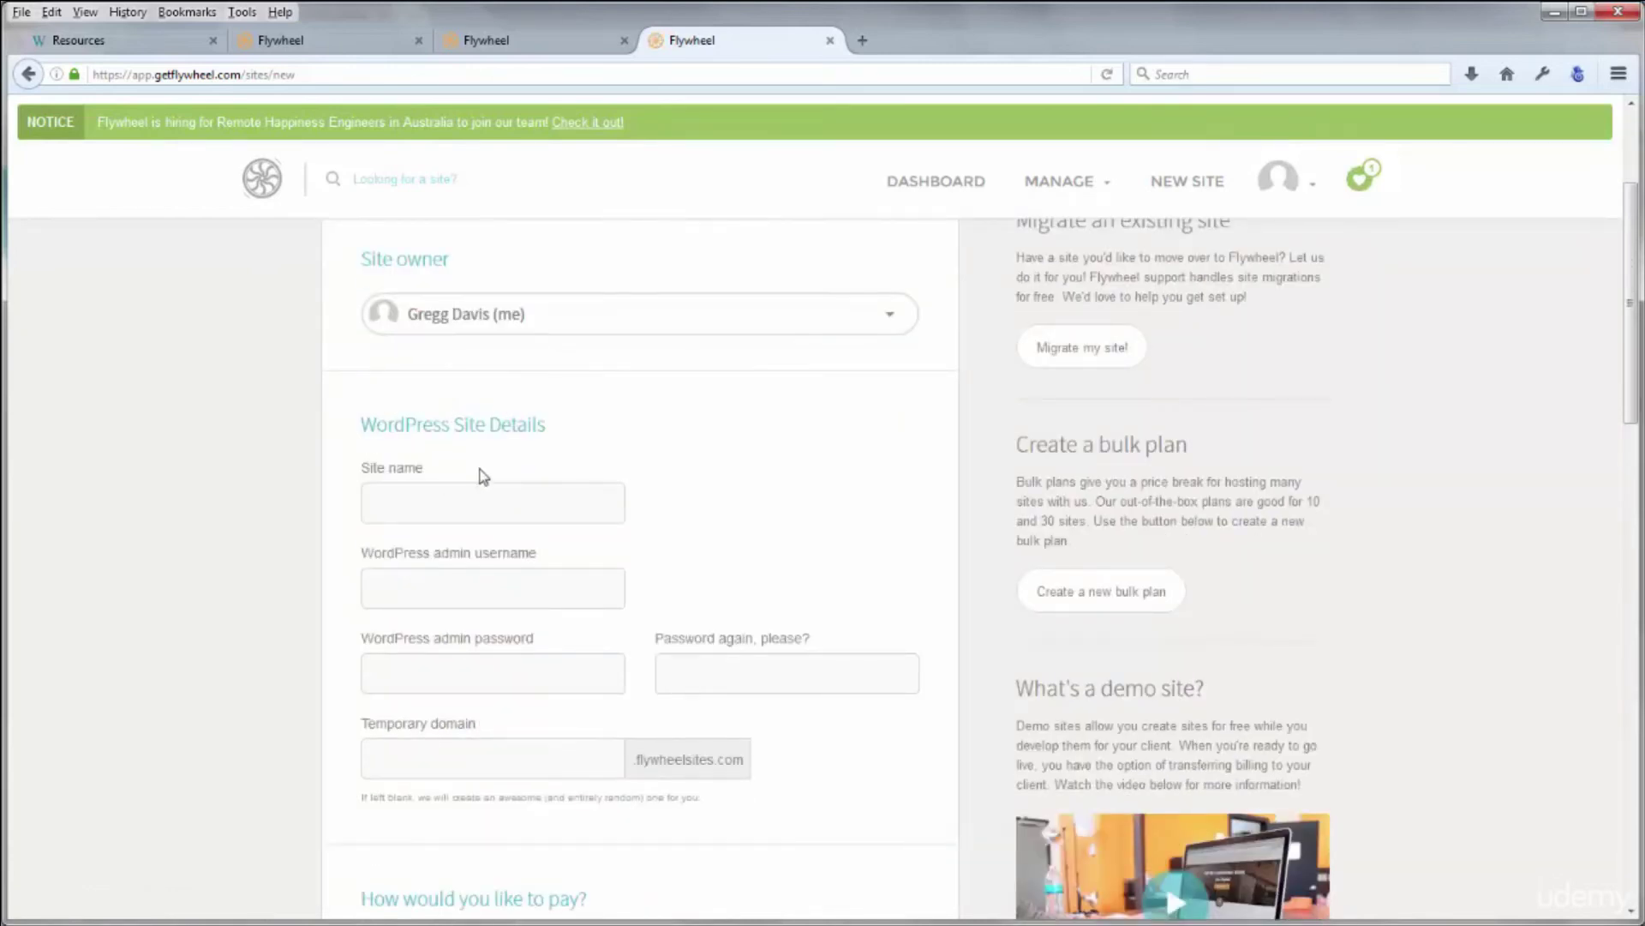
scroll(233, 501, "down", 5)
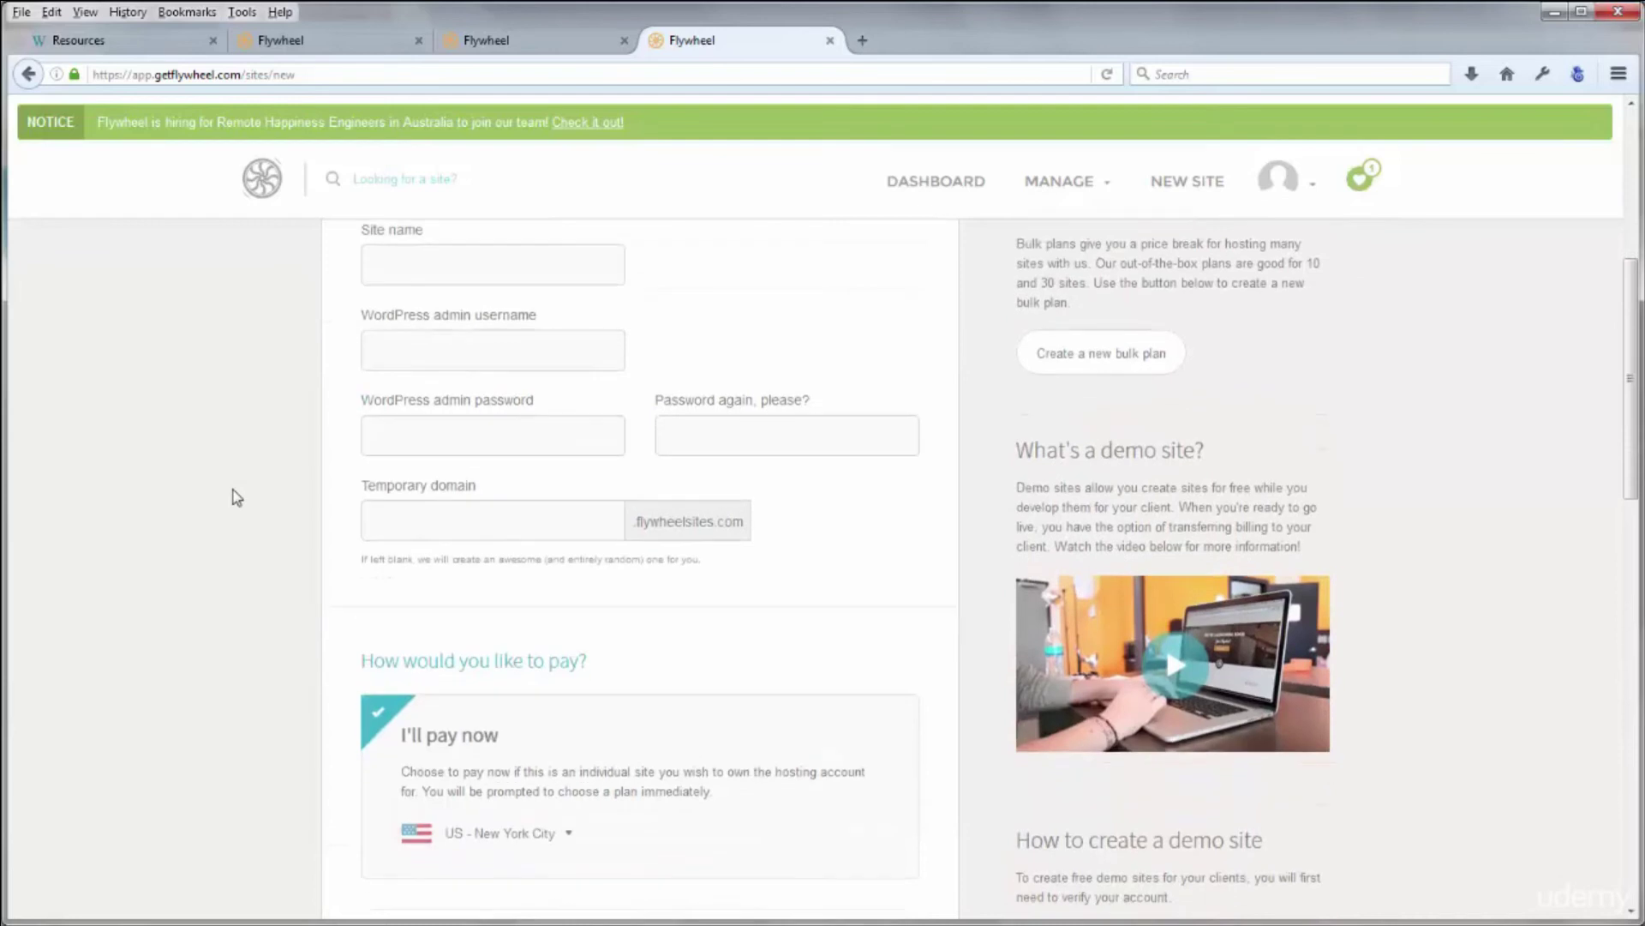
scroll(236, 497, "down", 1)
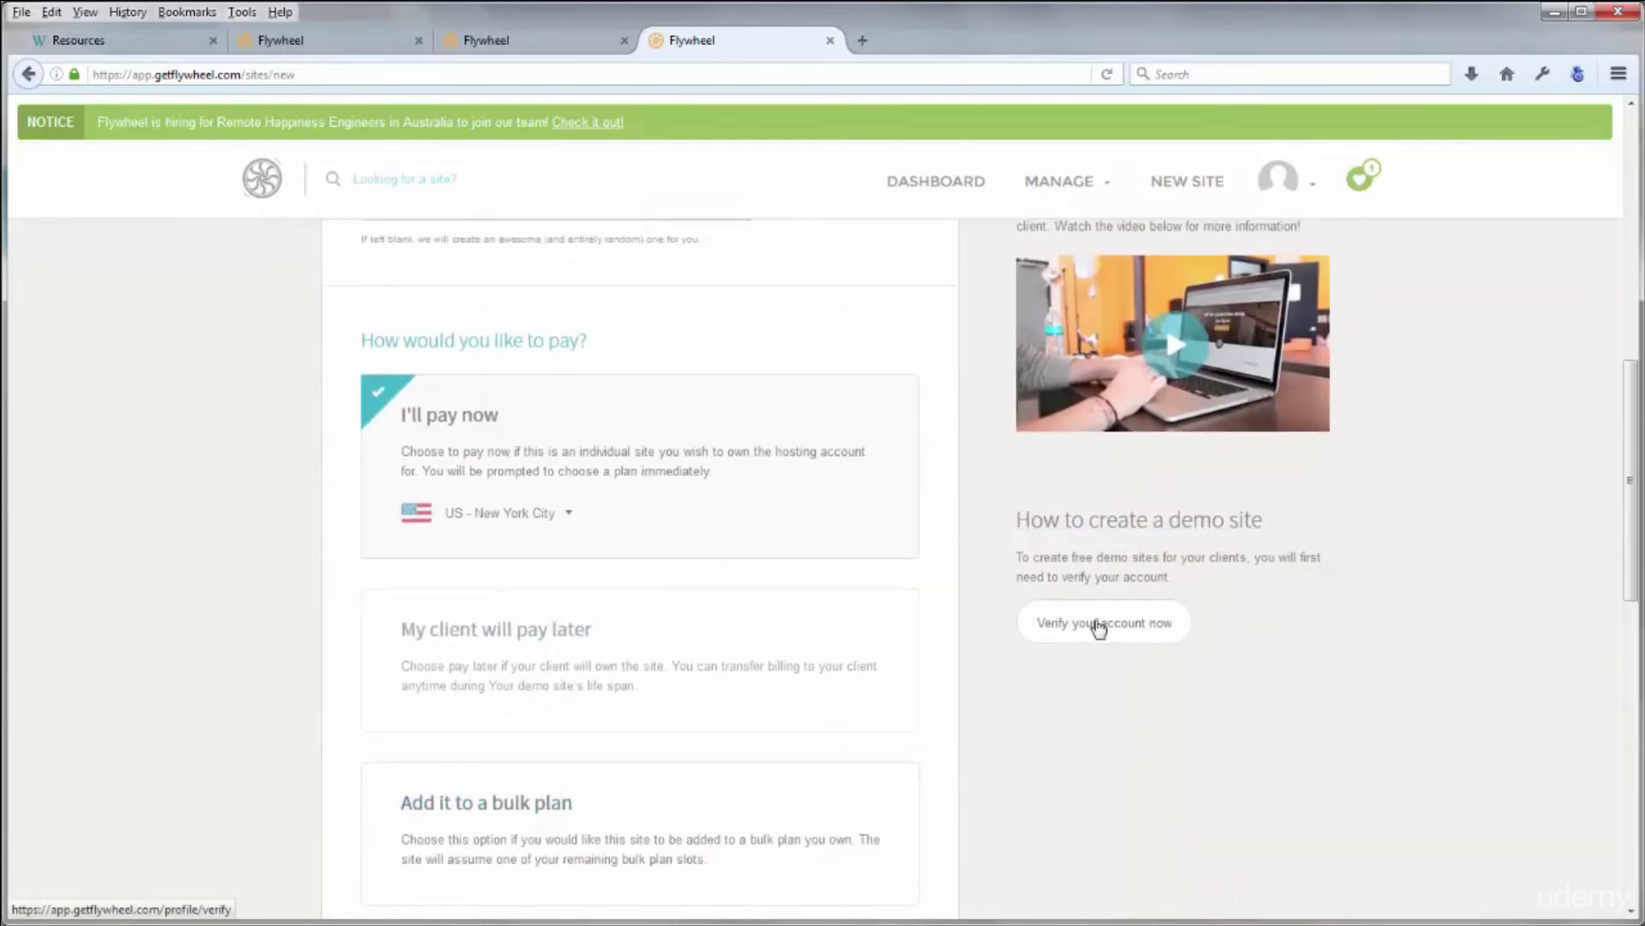
scroll(1436, 557, "up", 8)
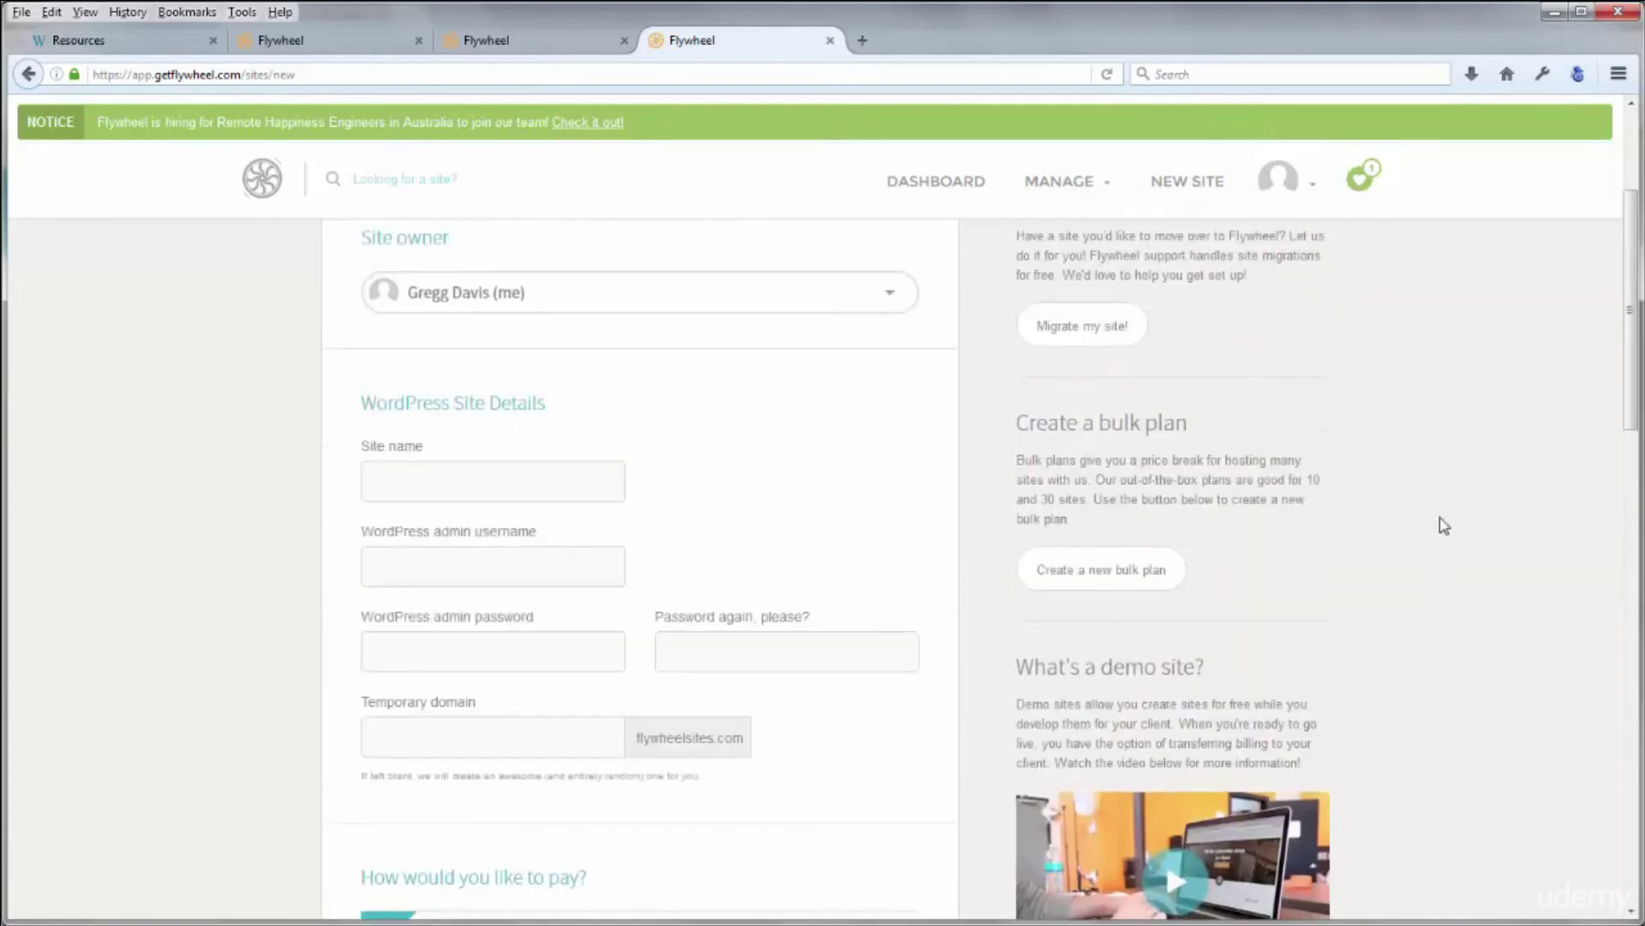
mouse_move(1278, 178)
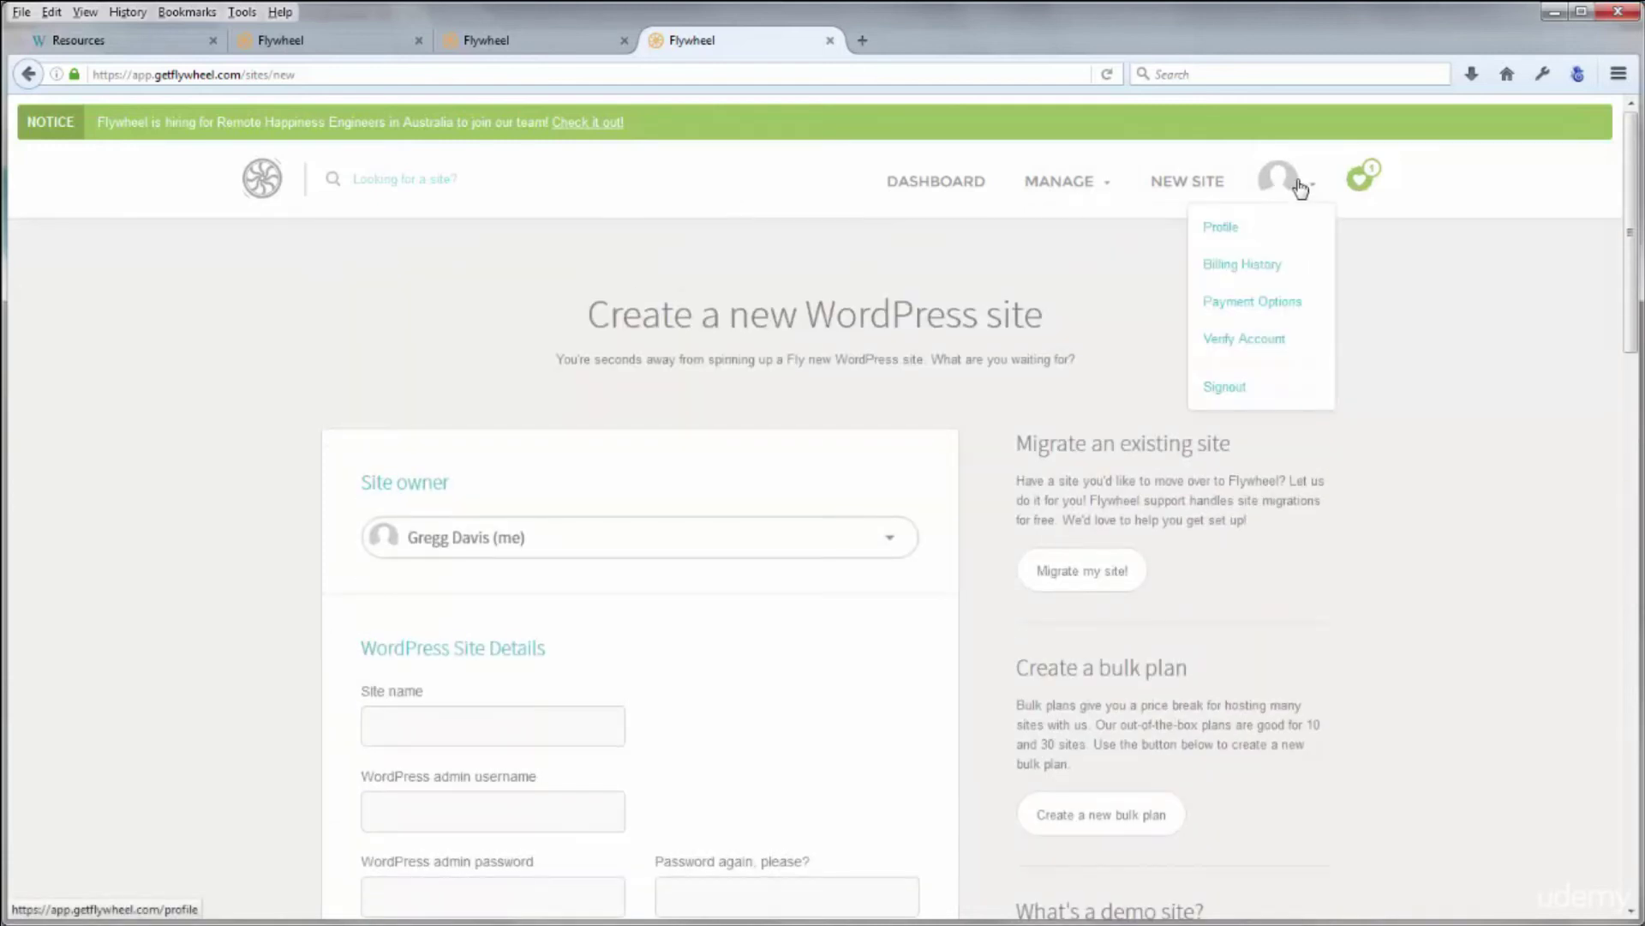
left_click(1263, 341)
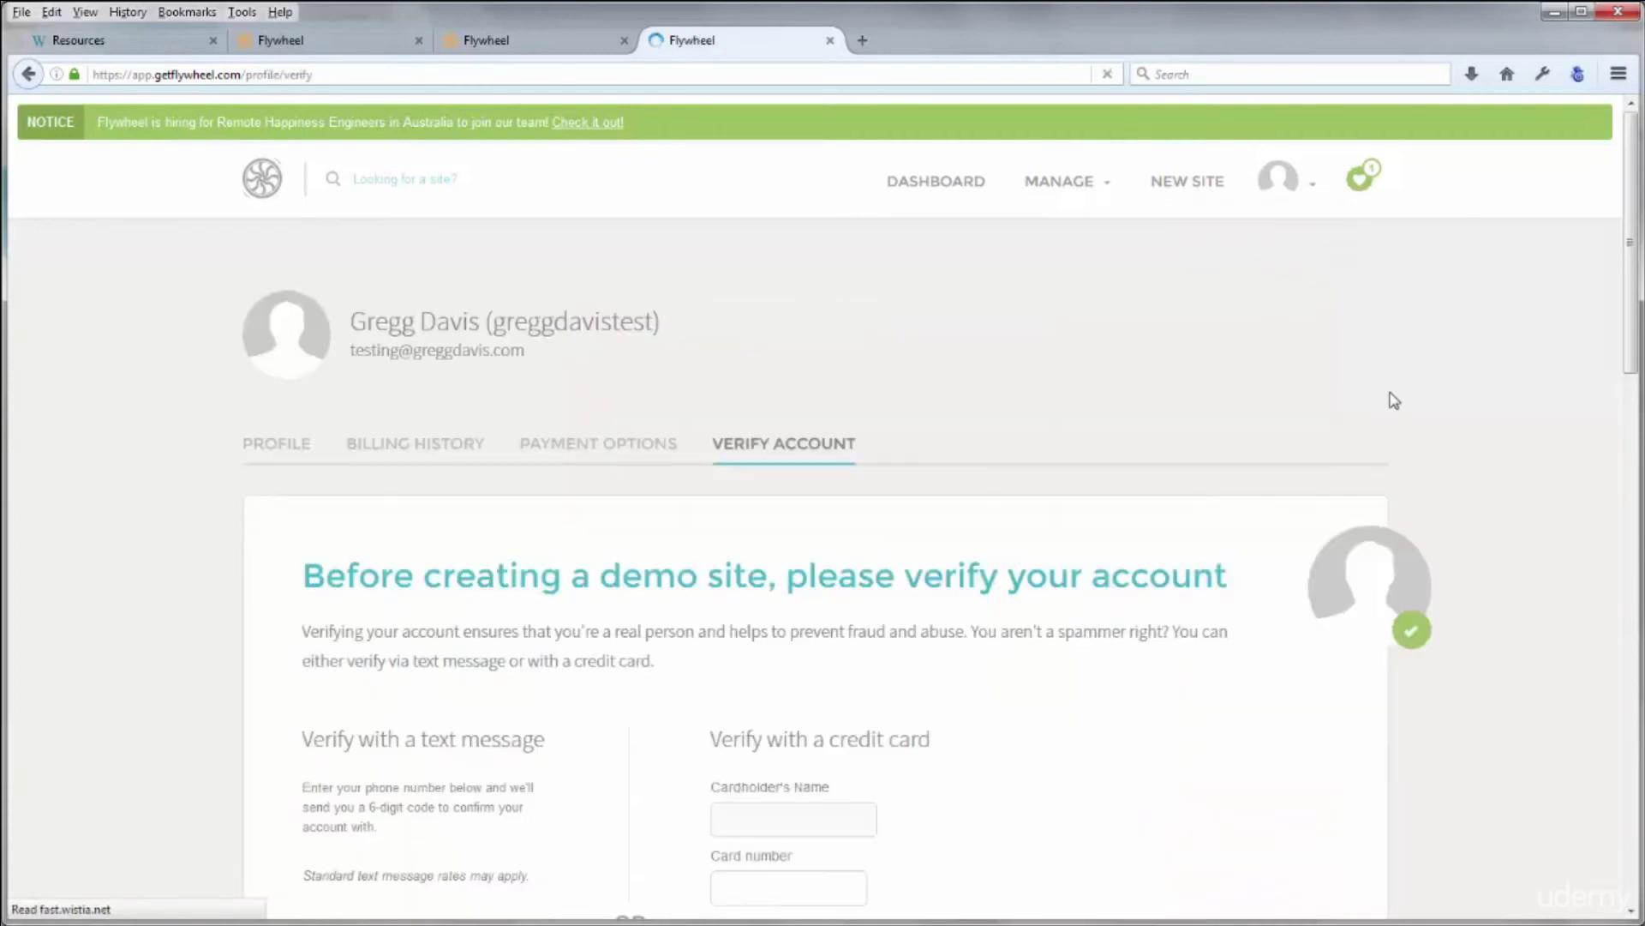
Step: Fill in the saved phone number and have a verification code texted to it
scroll(147, 636, "down", 3)
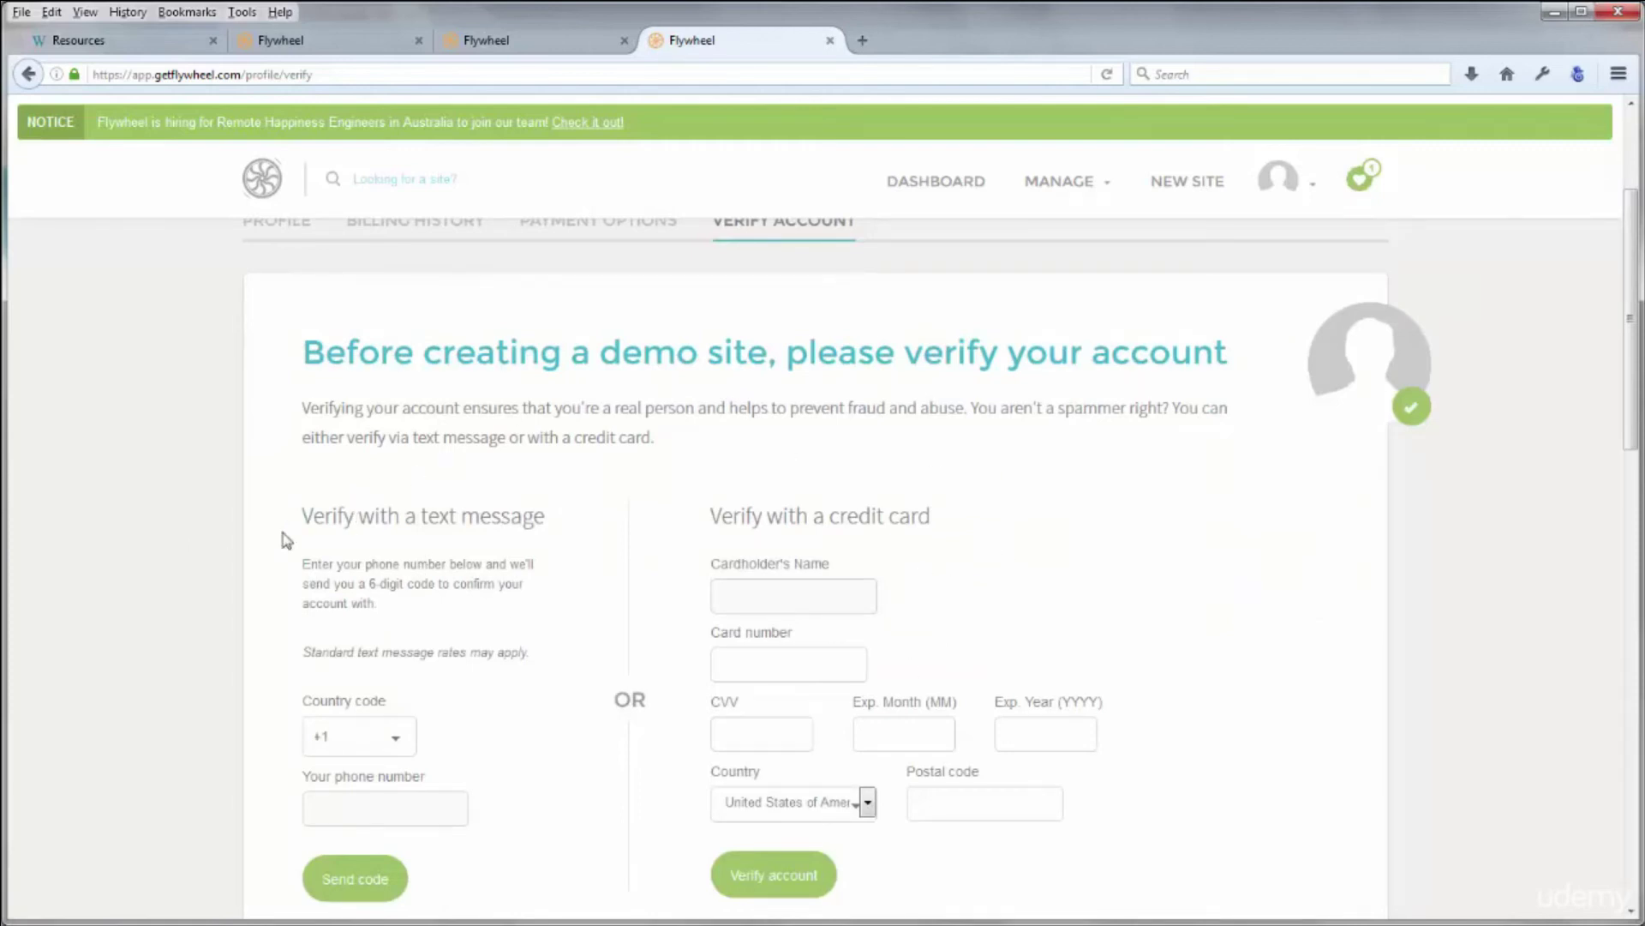
scroll(109, 525, "down", 4)
left_click(342, 474)
key("Down")
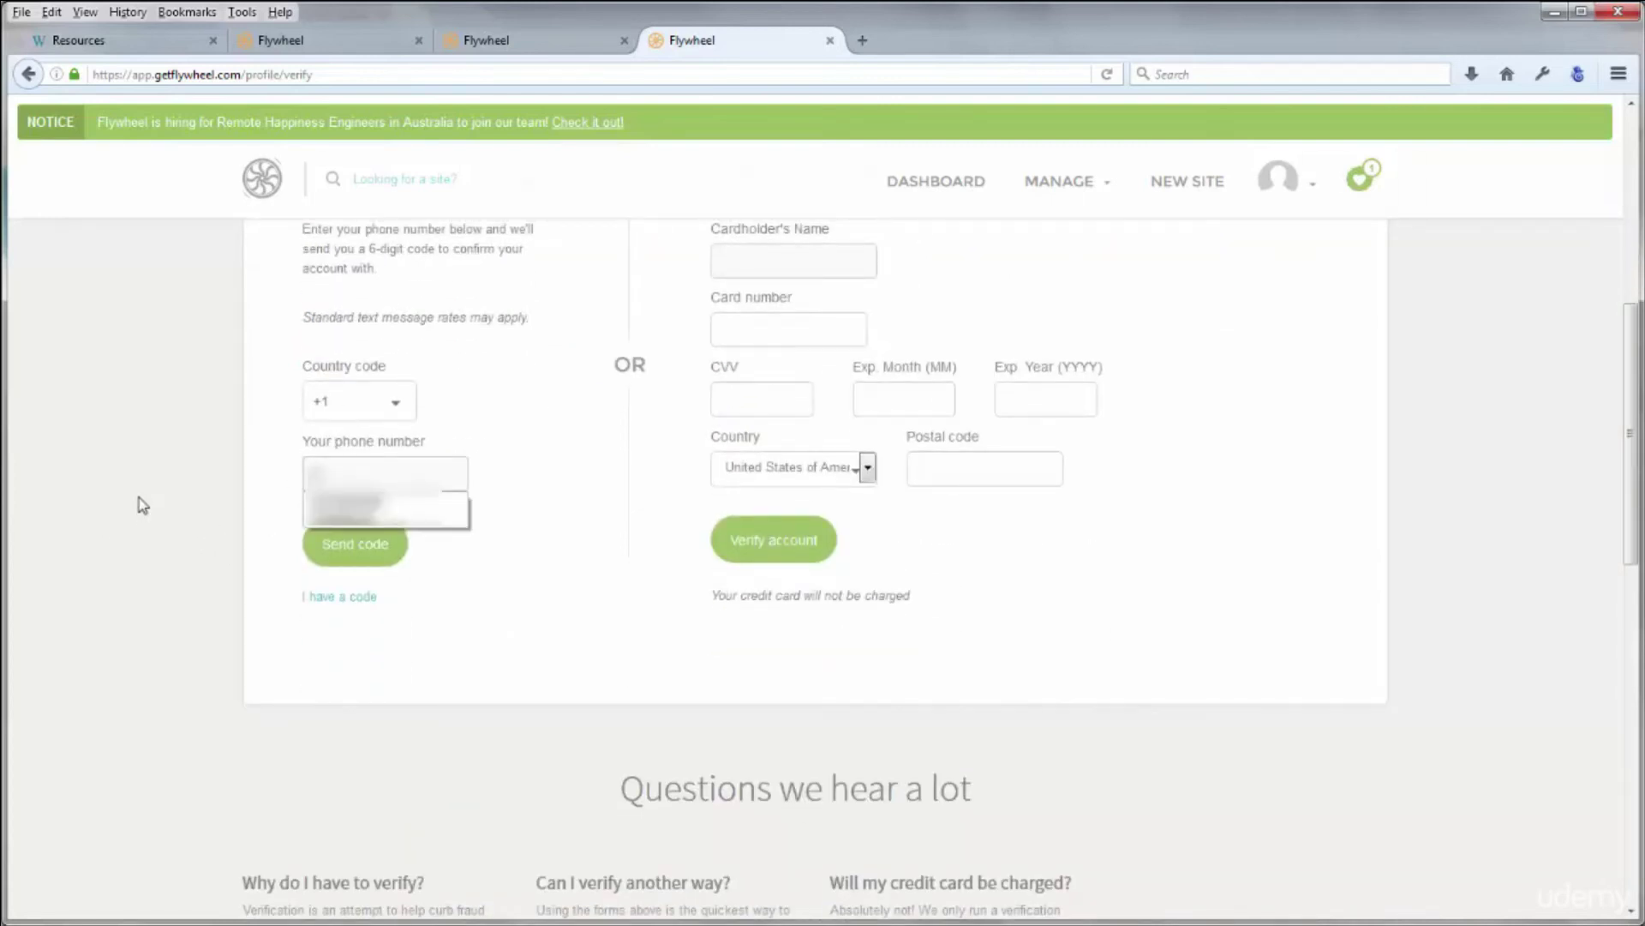
left_click(323, 524)
left_click(336, 553)
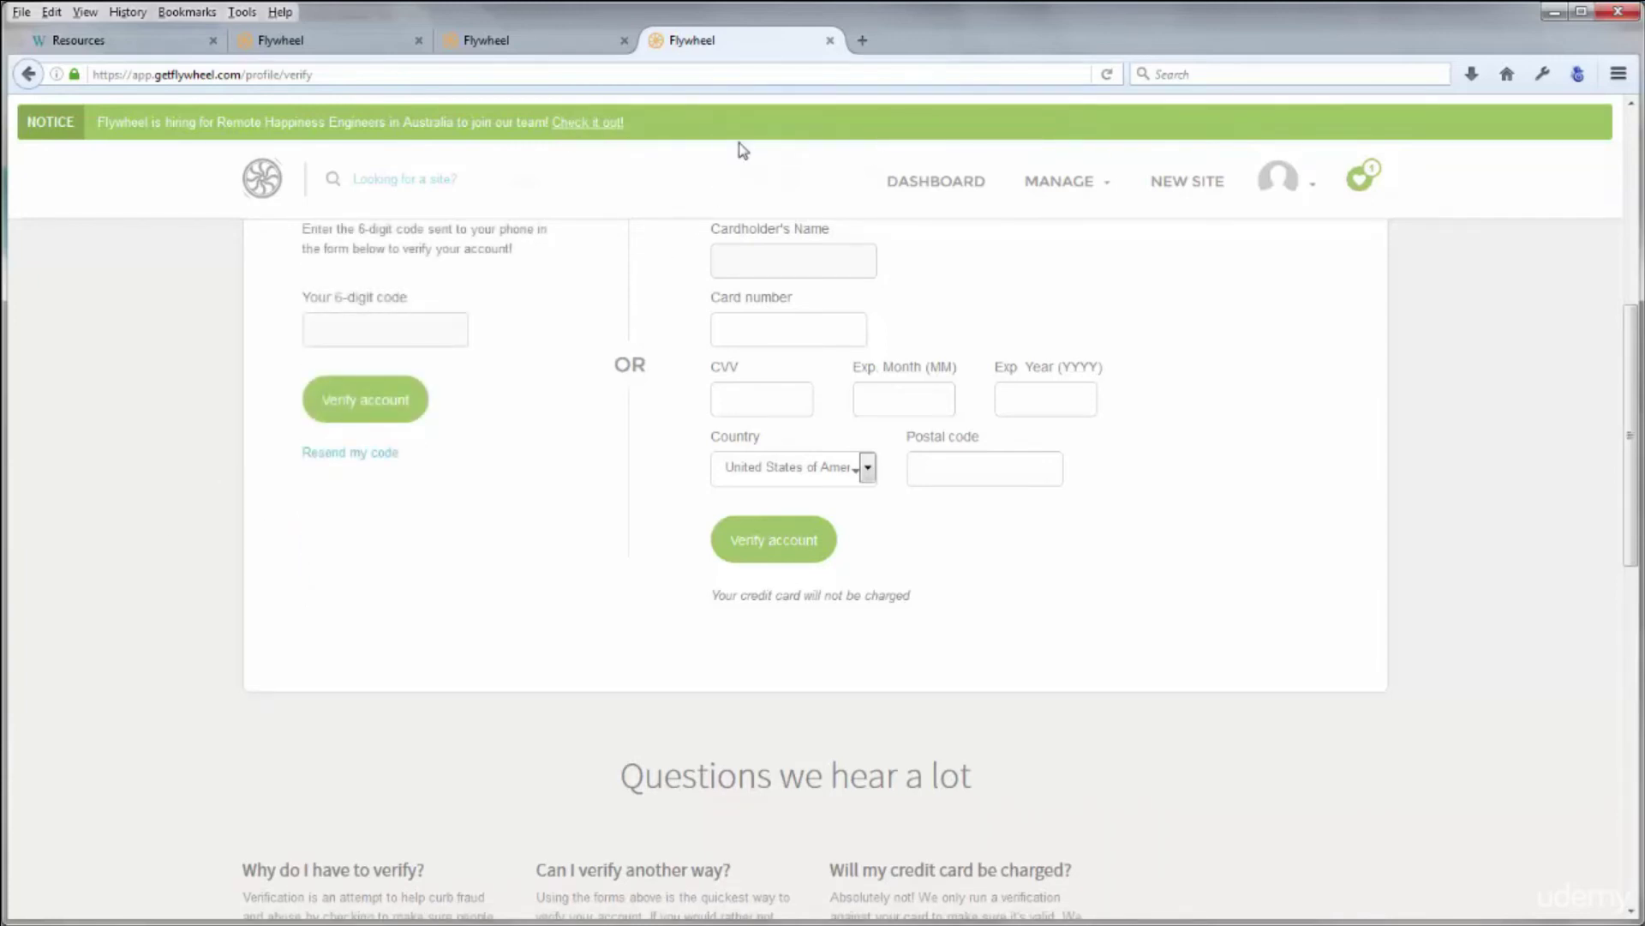
Step: Enter the texted 6-digit verification code and verify the account
scroll(125, 525, "up", 3)
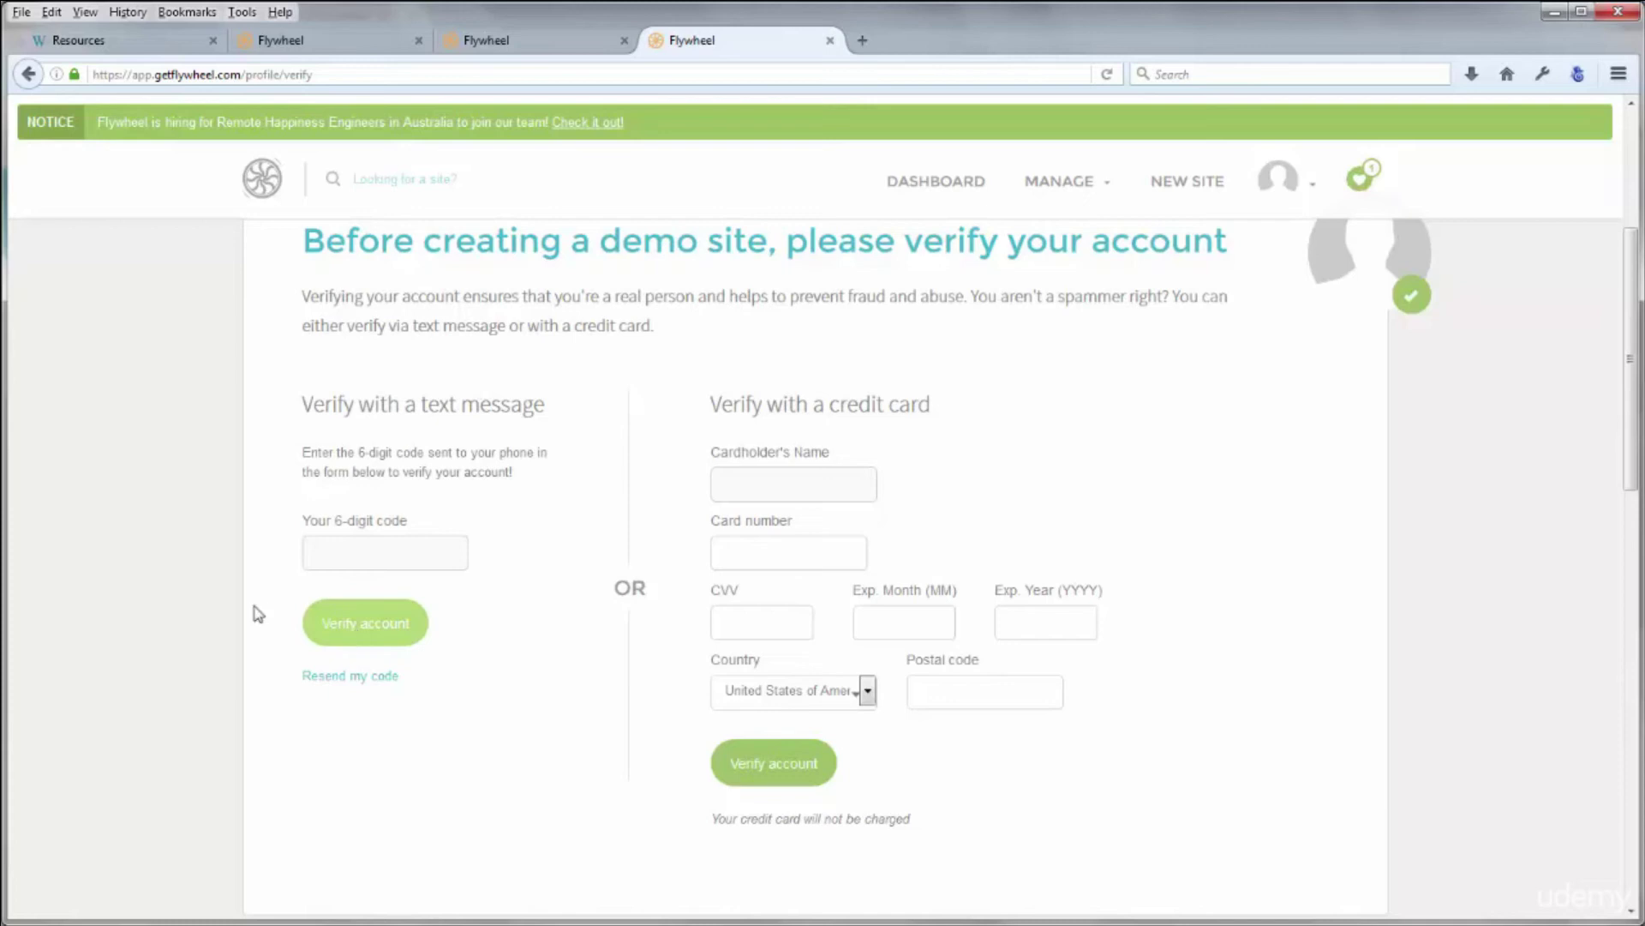
left_click(355, 544)
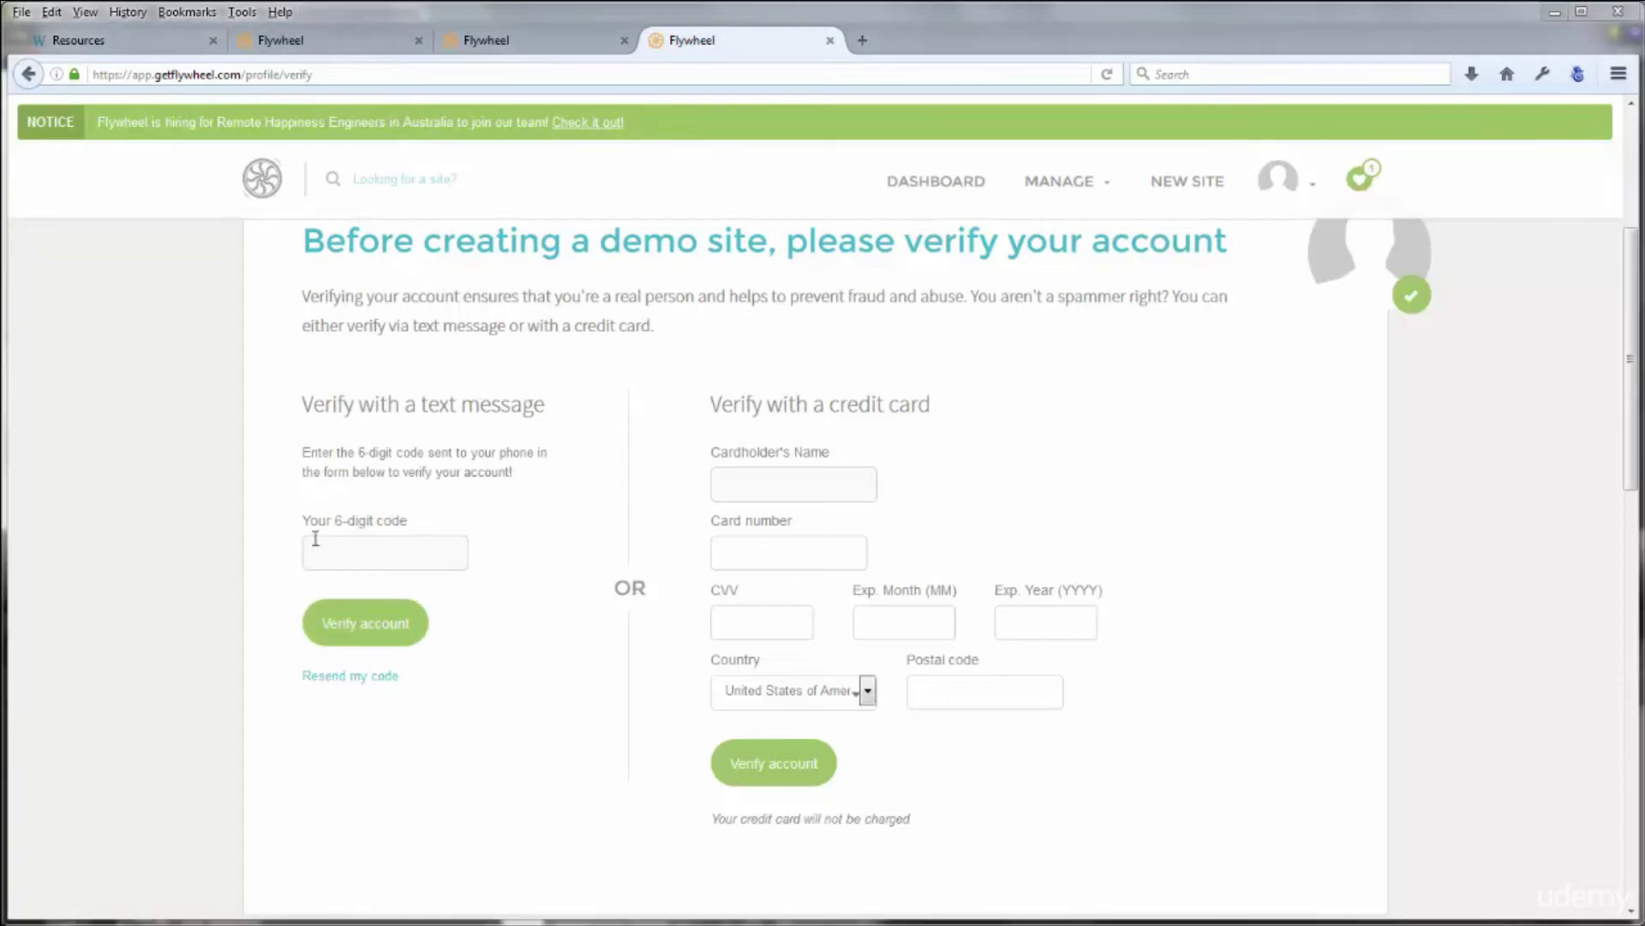
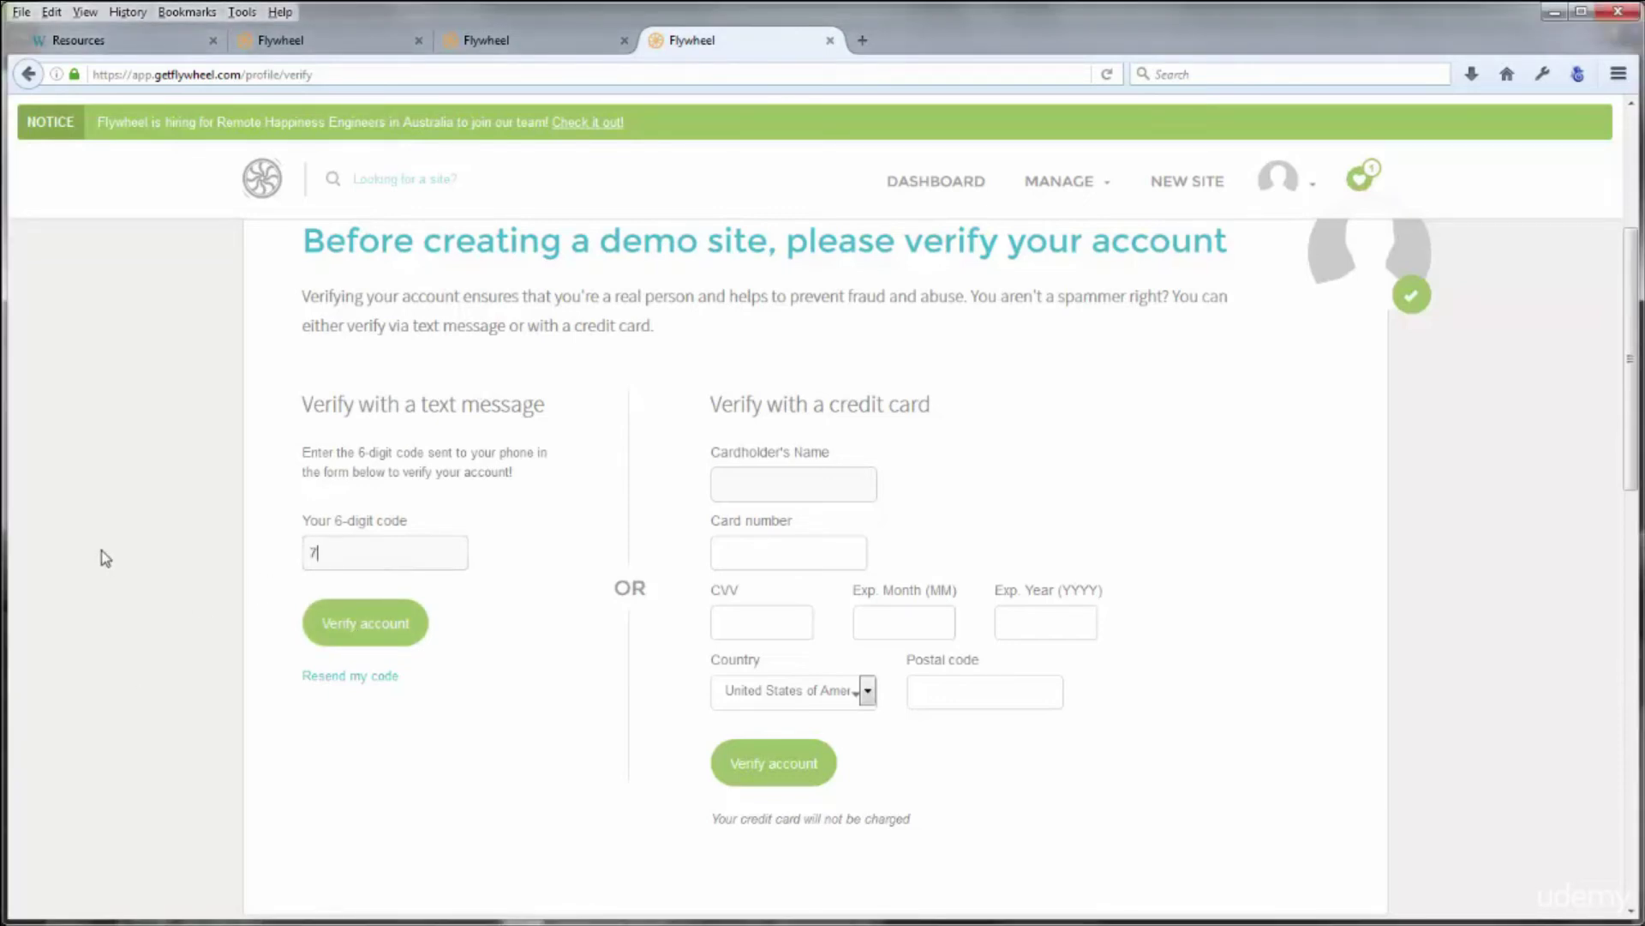
left_click(357, 624)
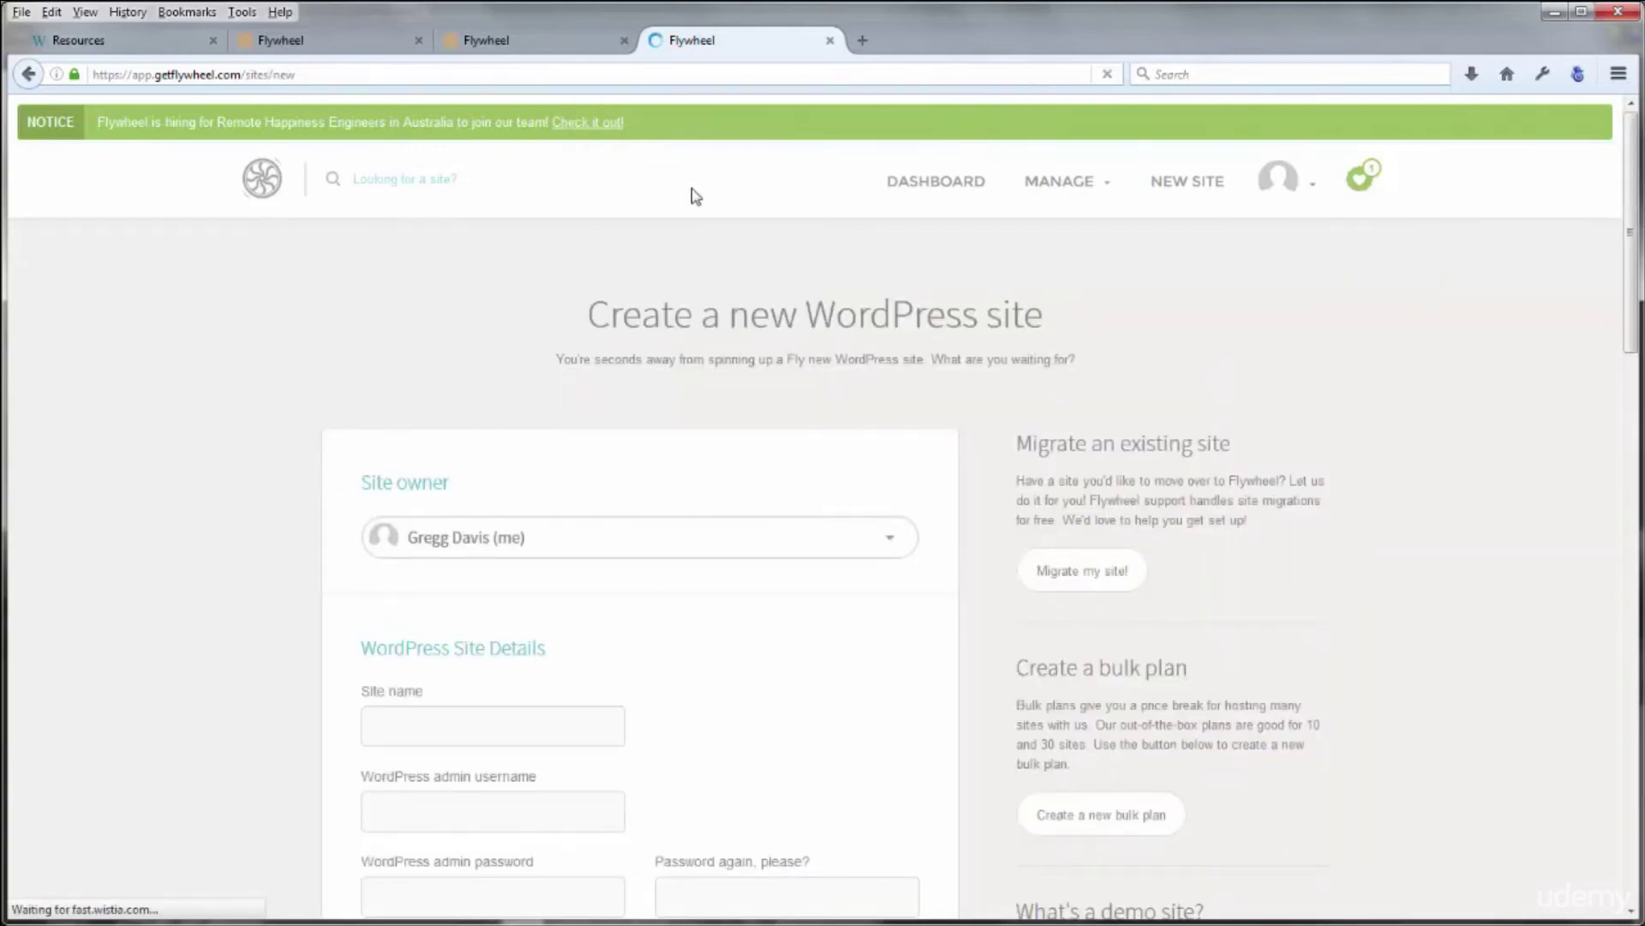
Step: Reopen the new WordPress site form and name the site 'Flywheel'
mouse_move(1077, 196)
left_click(1182, 184)
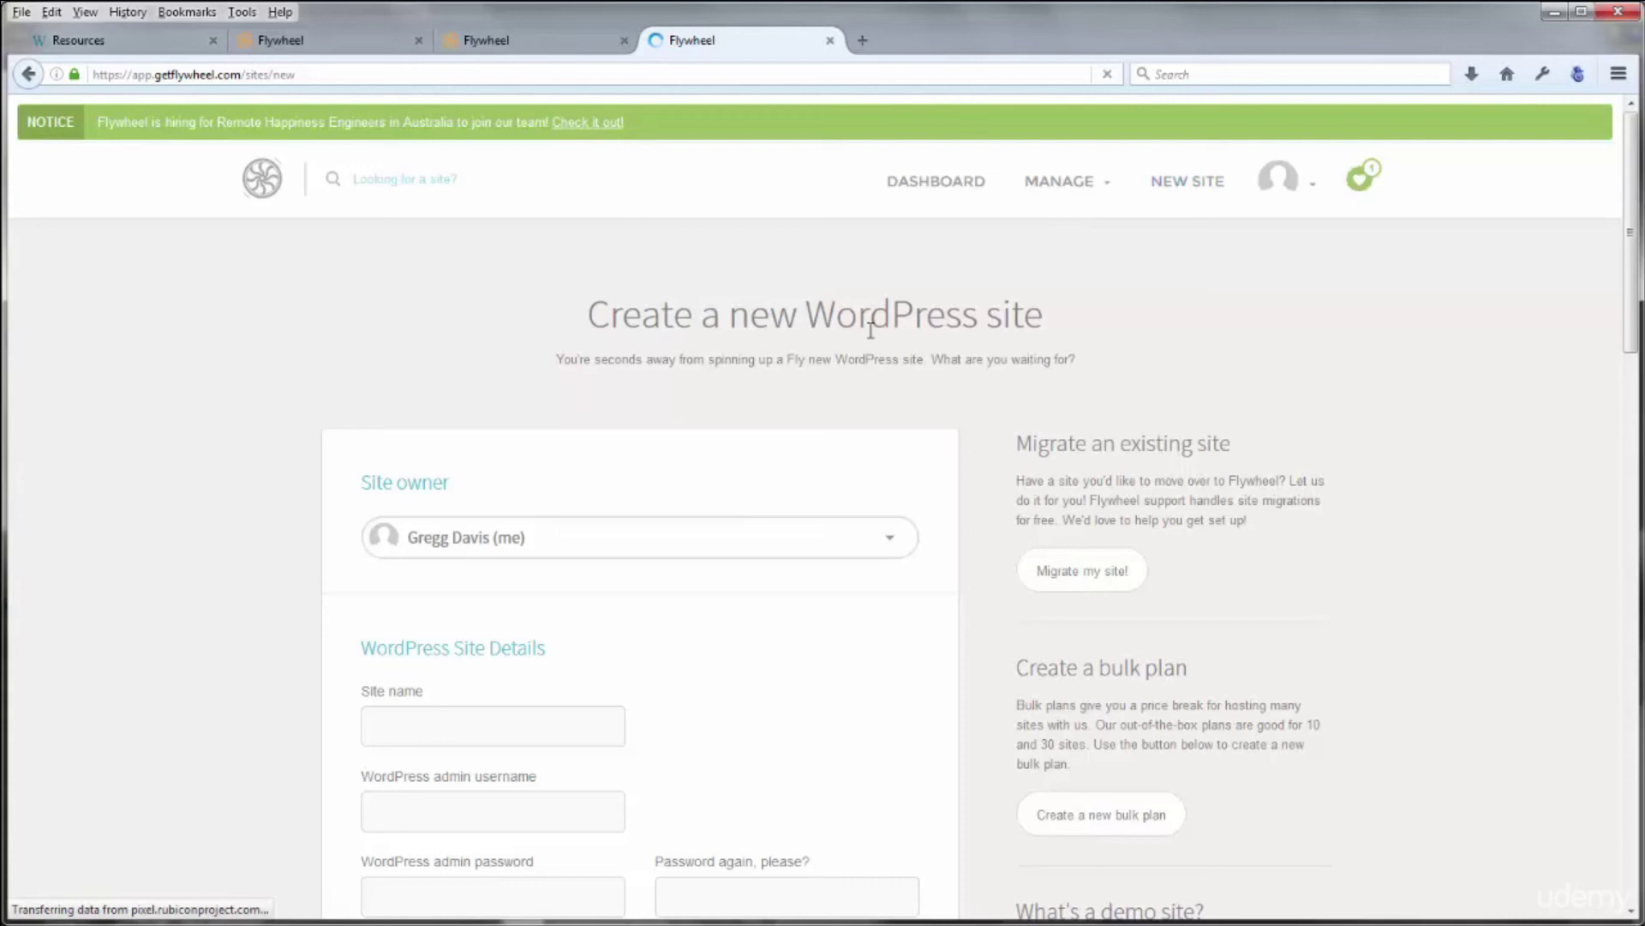
scroll(198, 488, "down", 5)
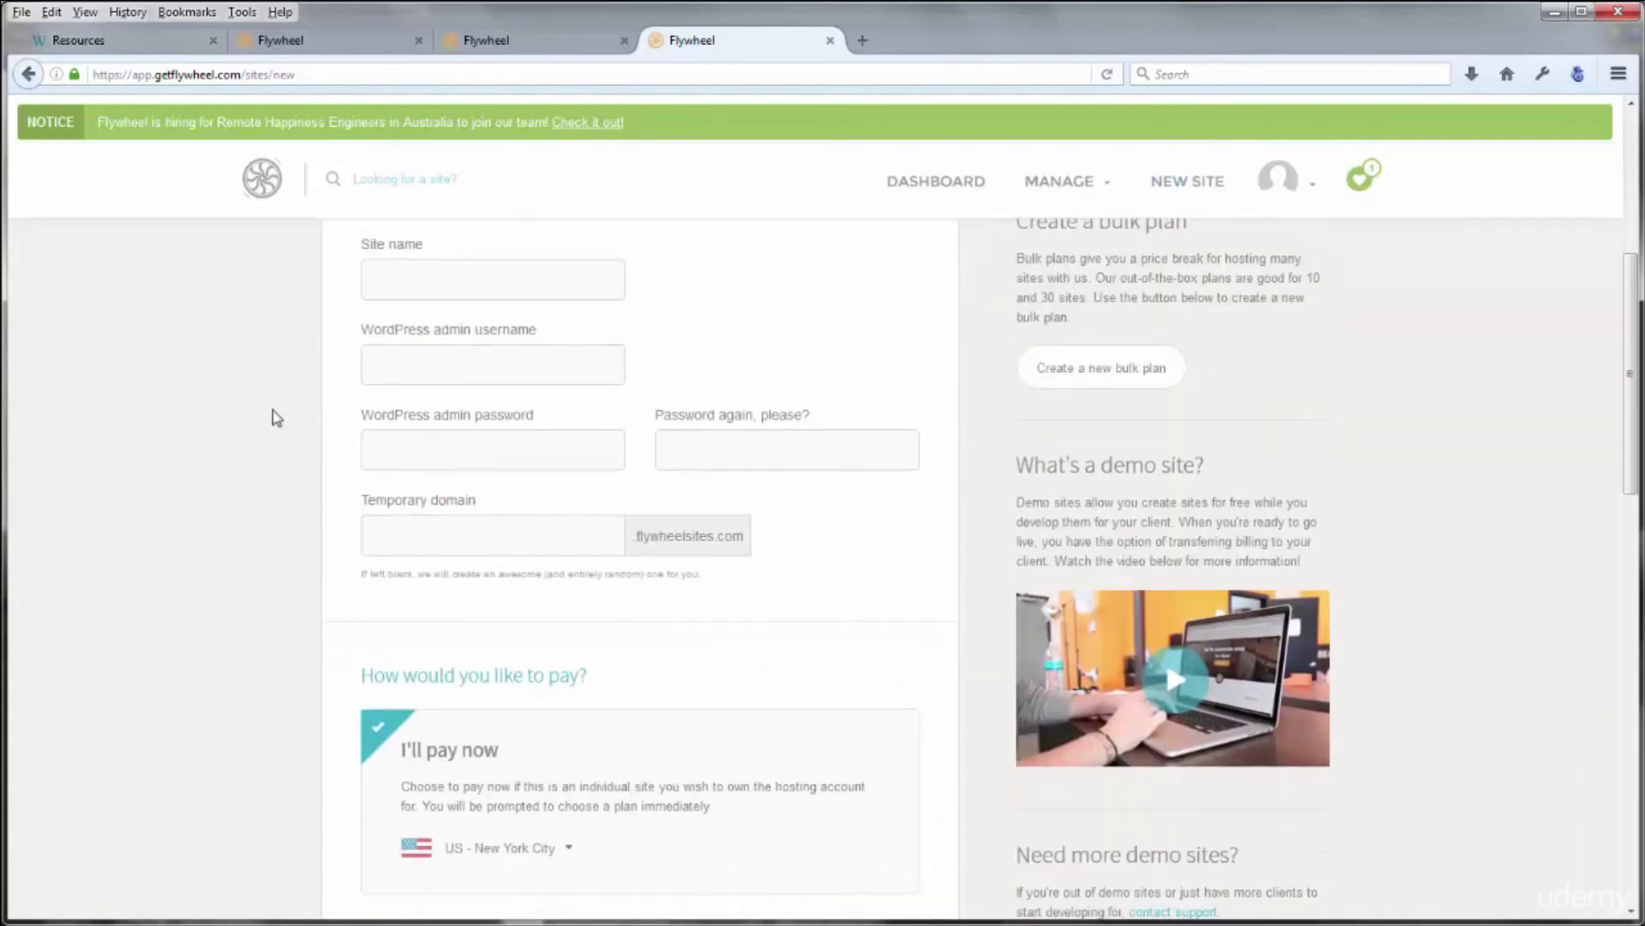
left_click(421, 281)
type("Flywheel")
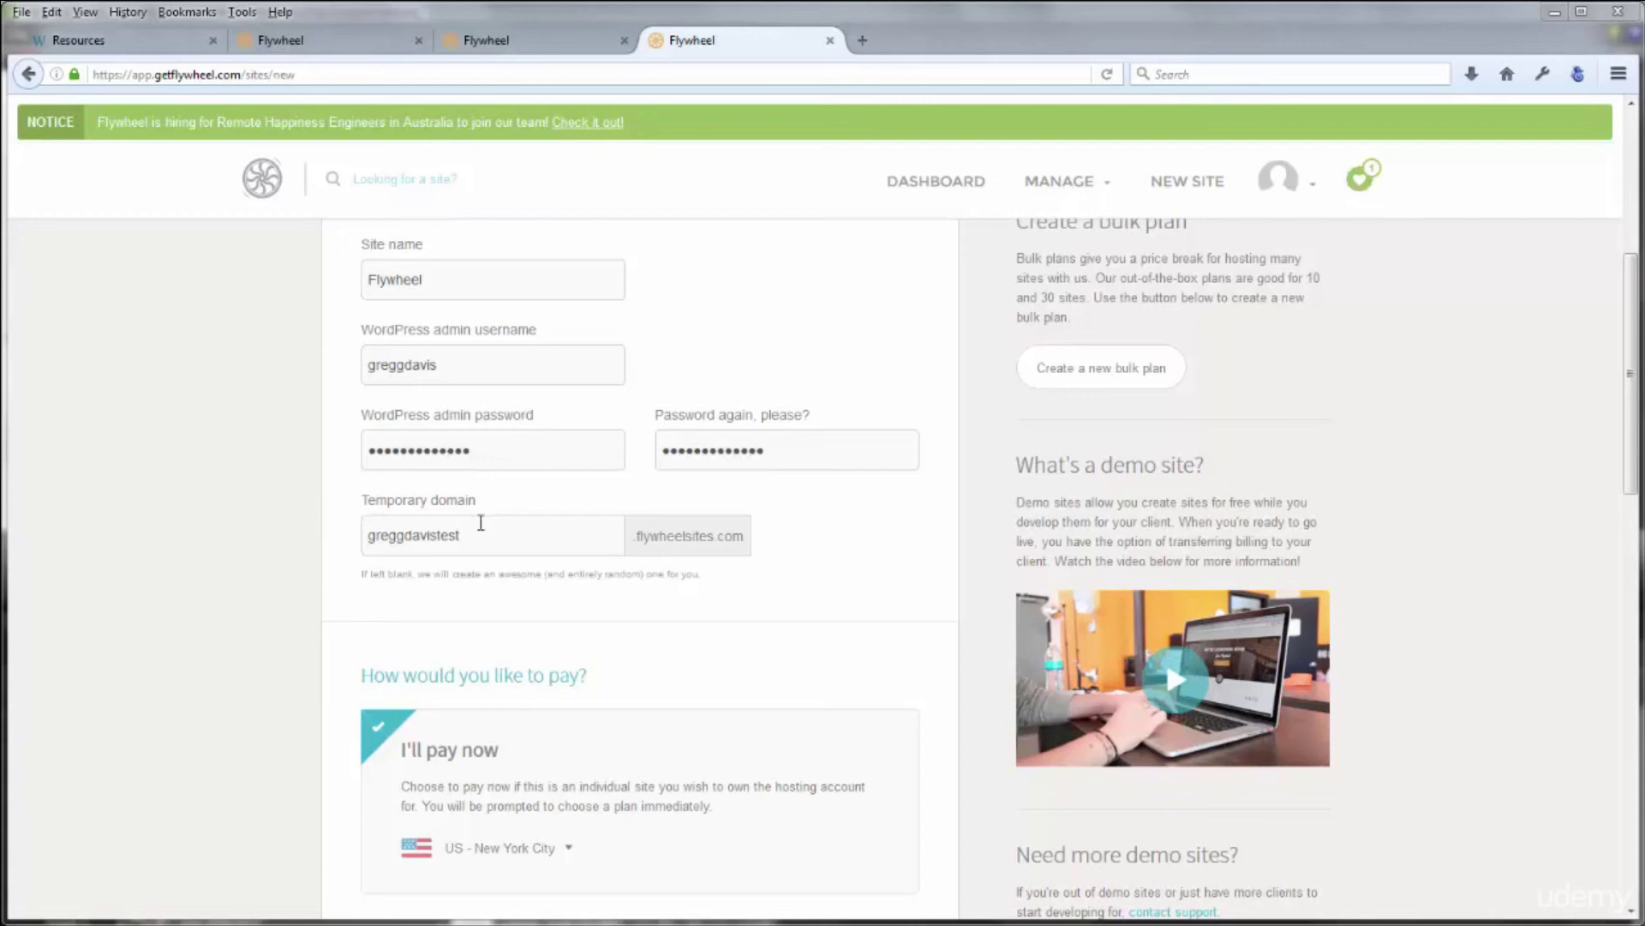
Step: Review the temporary domain and move down to the payment options
left_click_drag(467, 536, 349, 540)
left_click(569, 646)
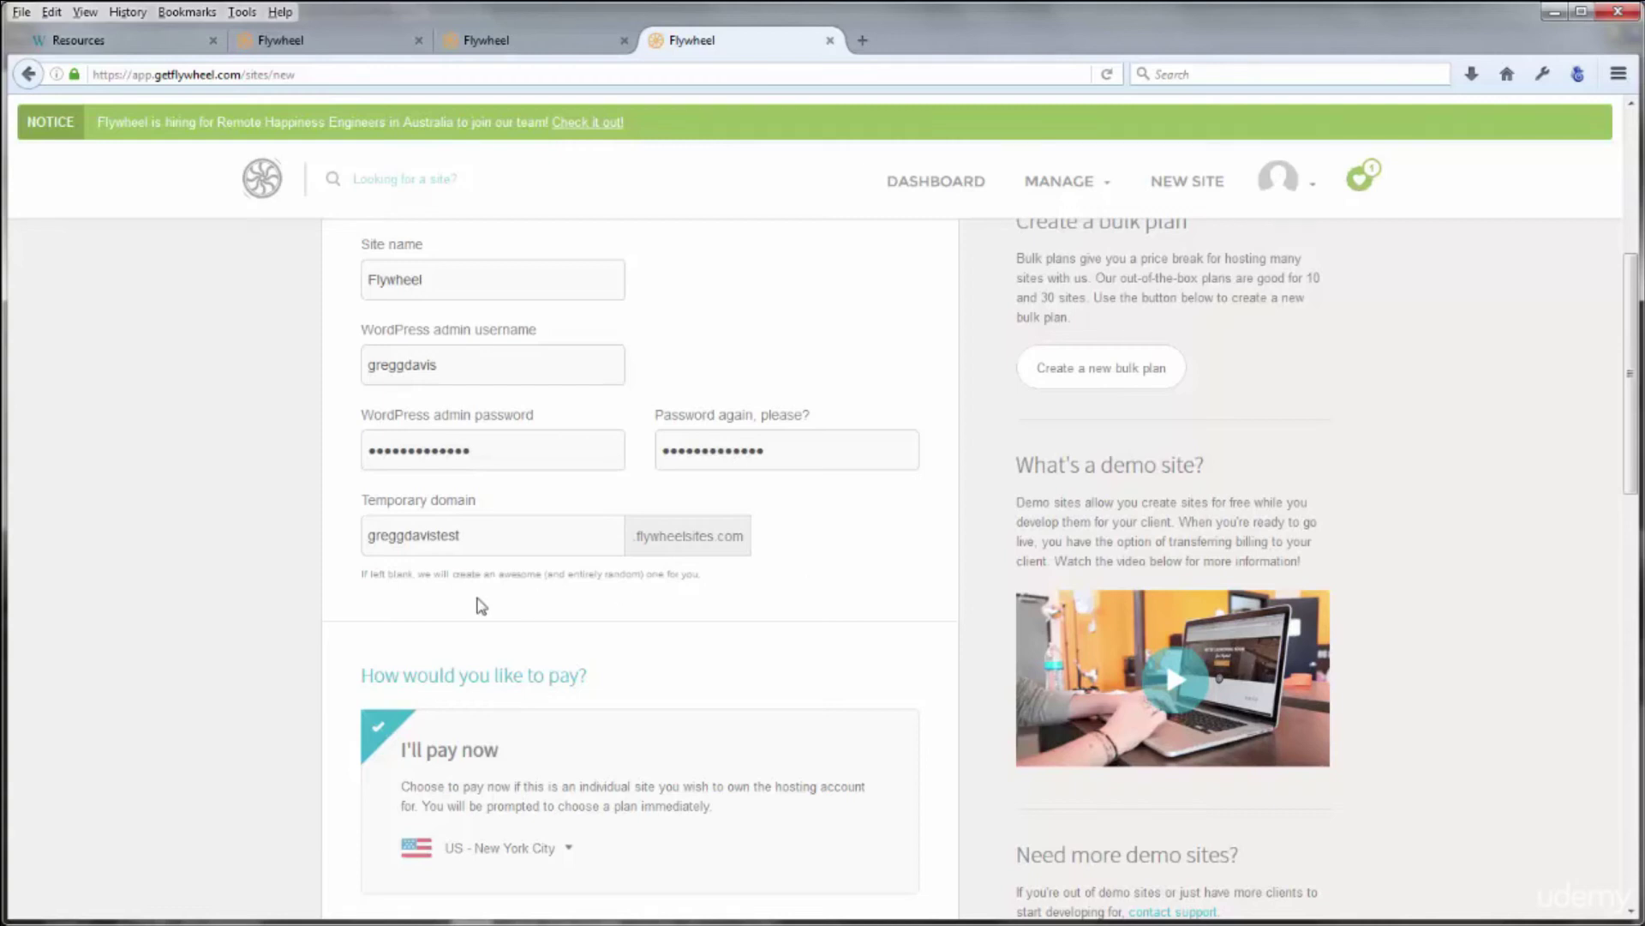
scroll(162, 514, "down", 3)
scroll(150, 499, "down", 3)
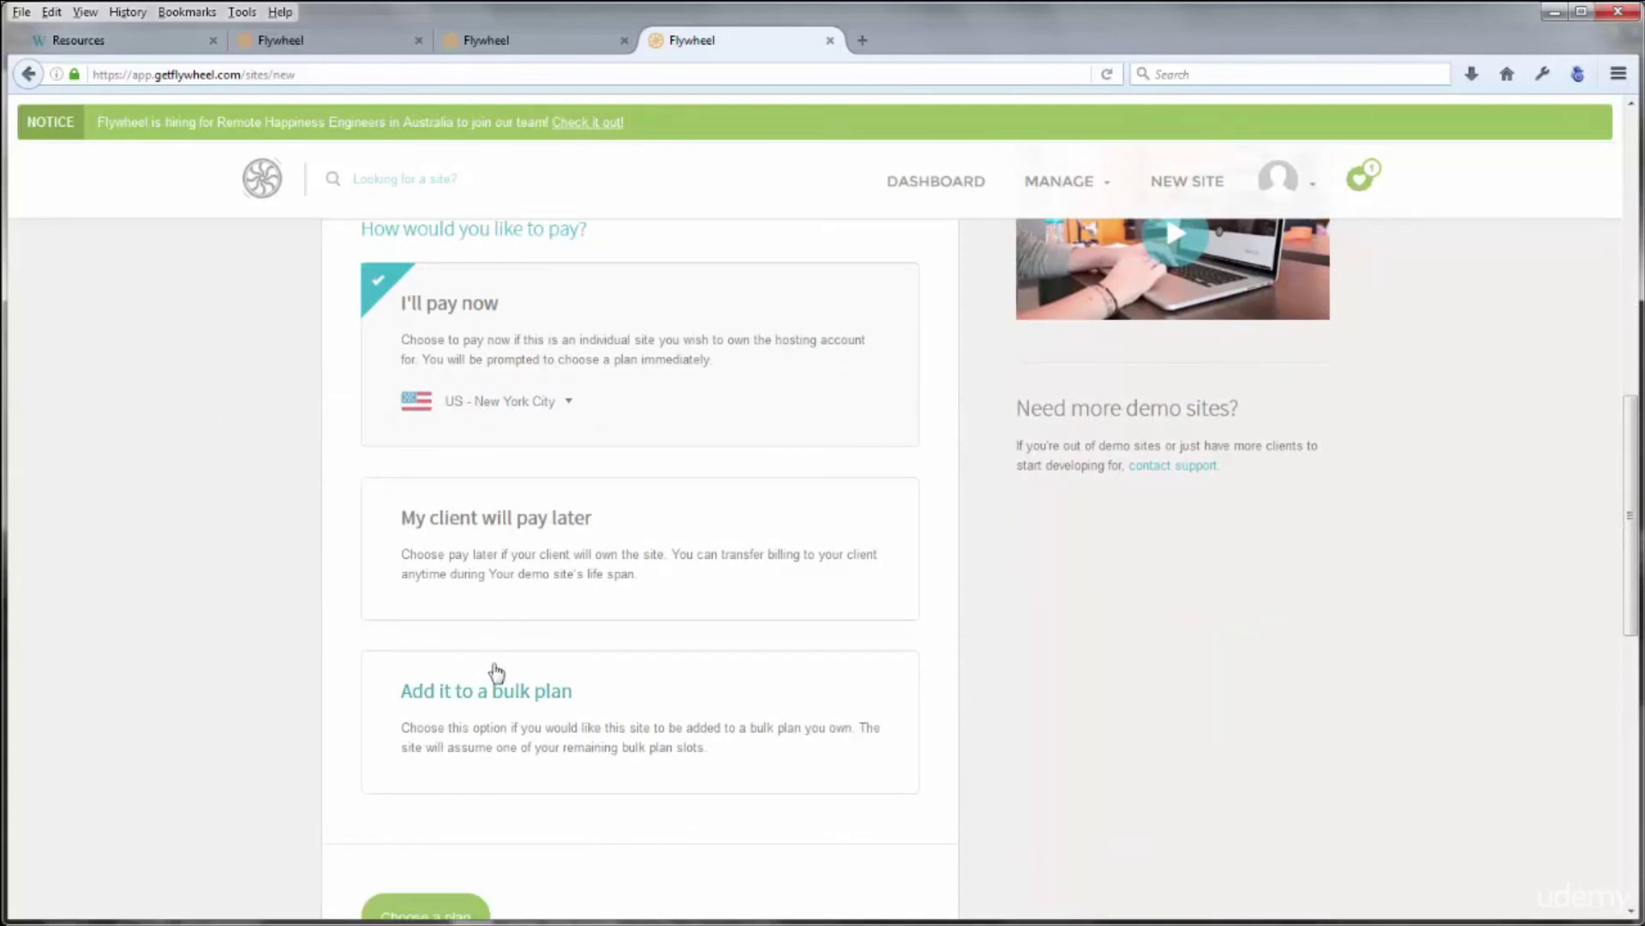
Step: Choose 'My client will pay later' and launch the demo site
left_click(467, 528)
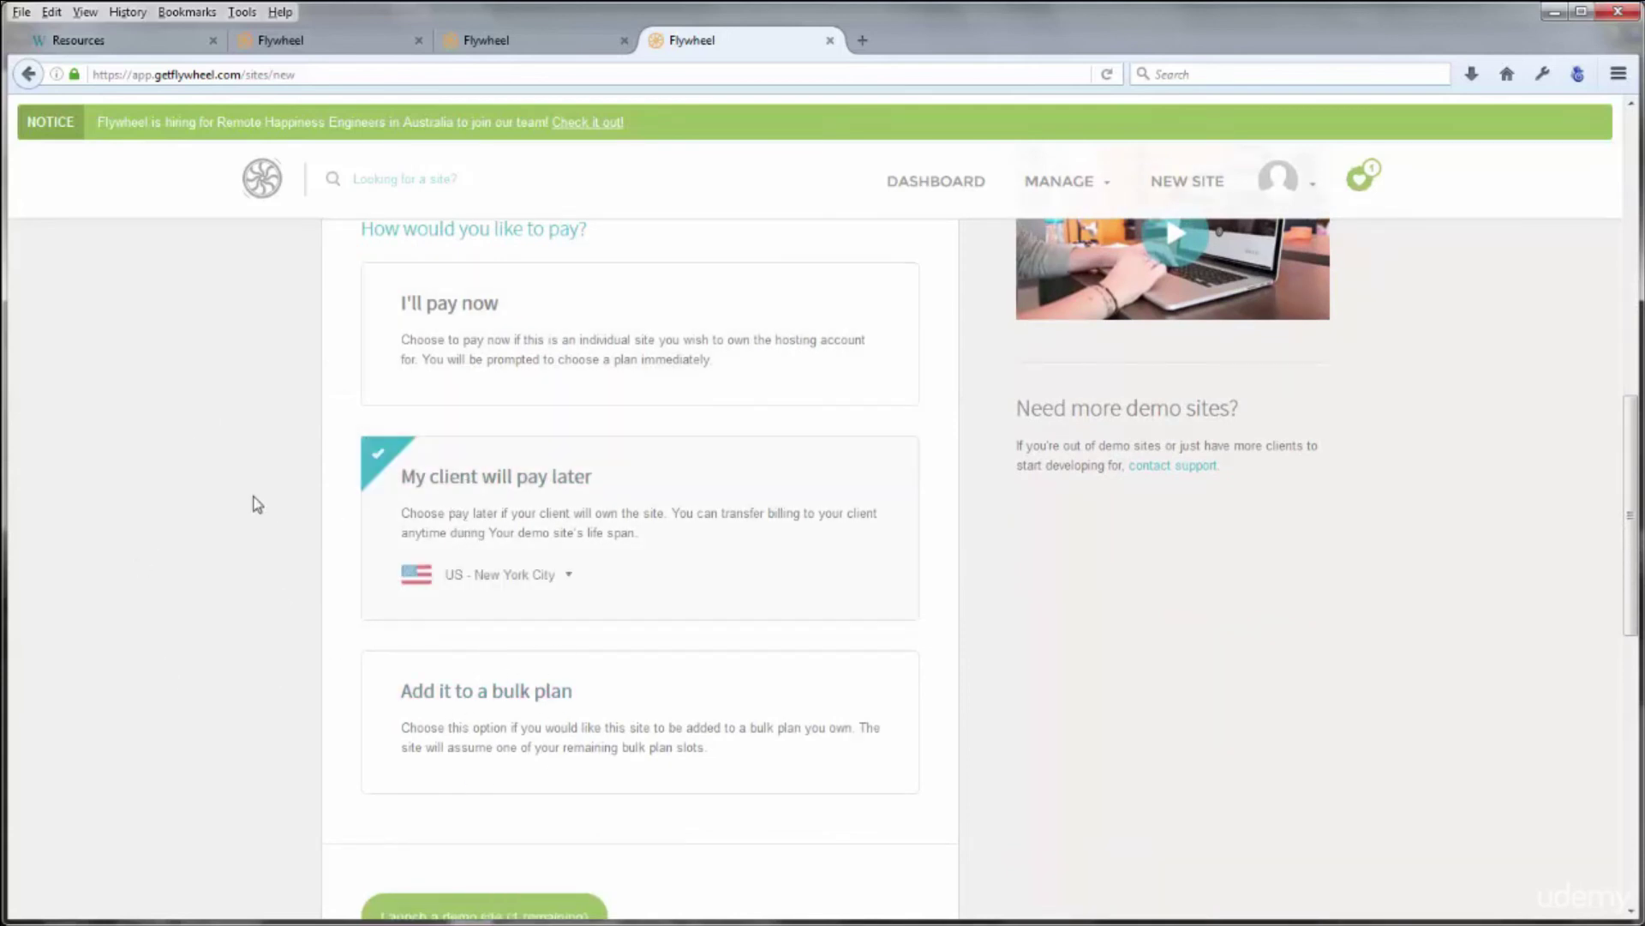
scroll(241, 505, "down", 4)
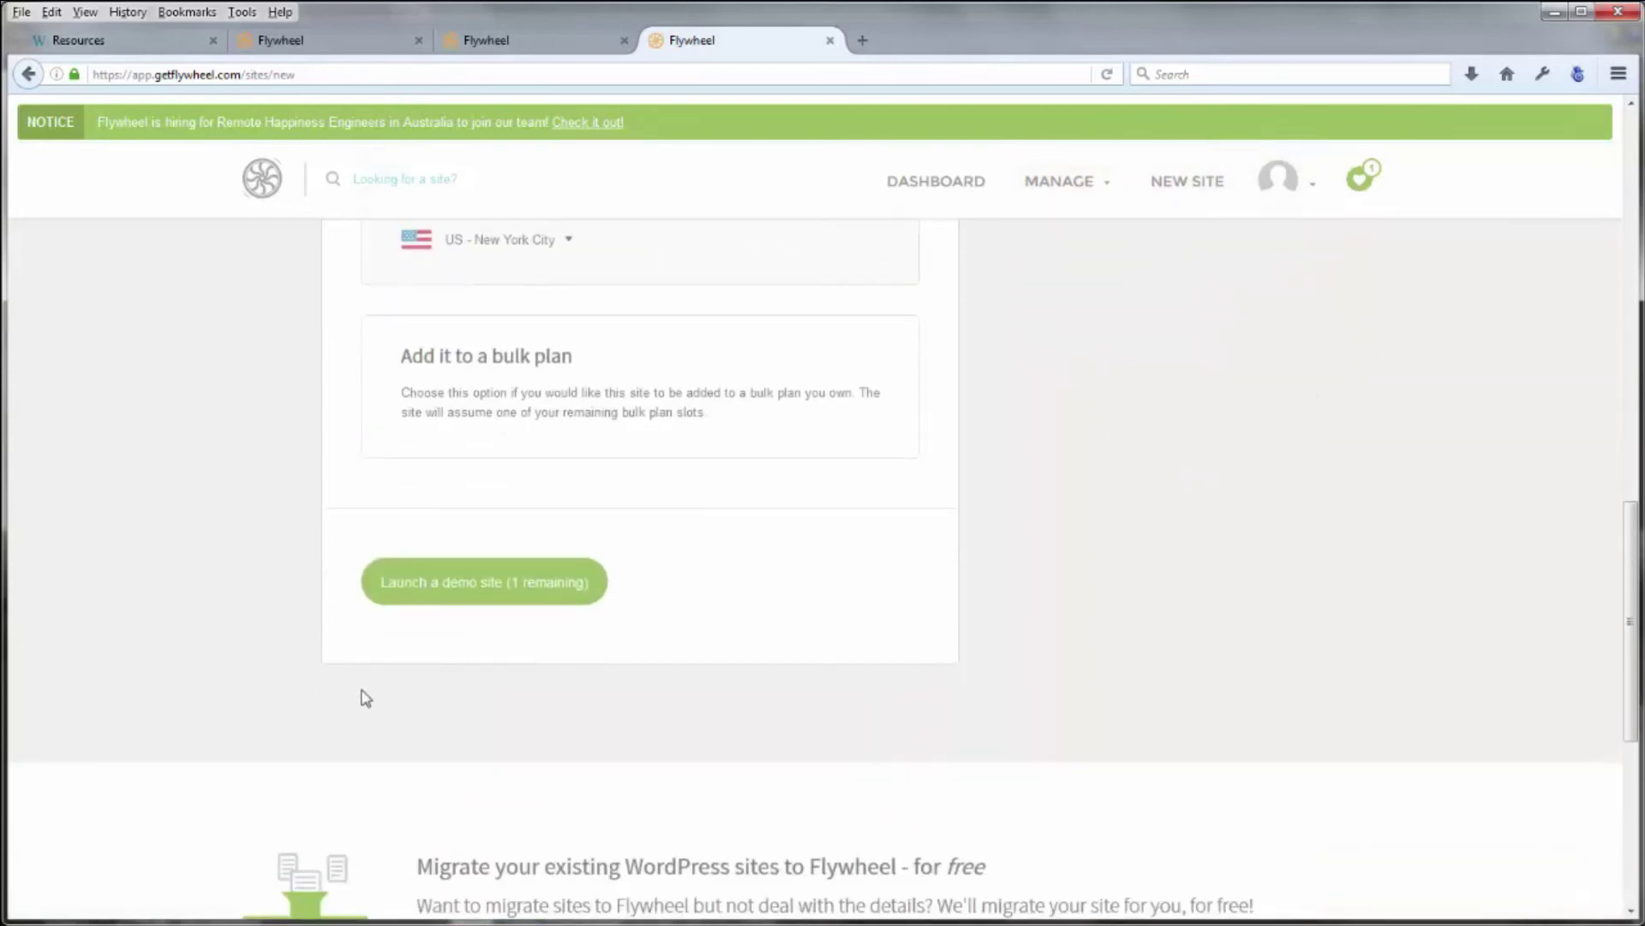
left_click(463, 591)
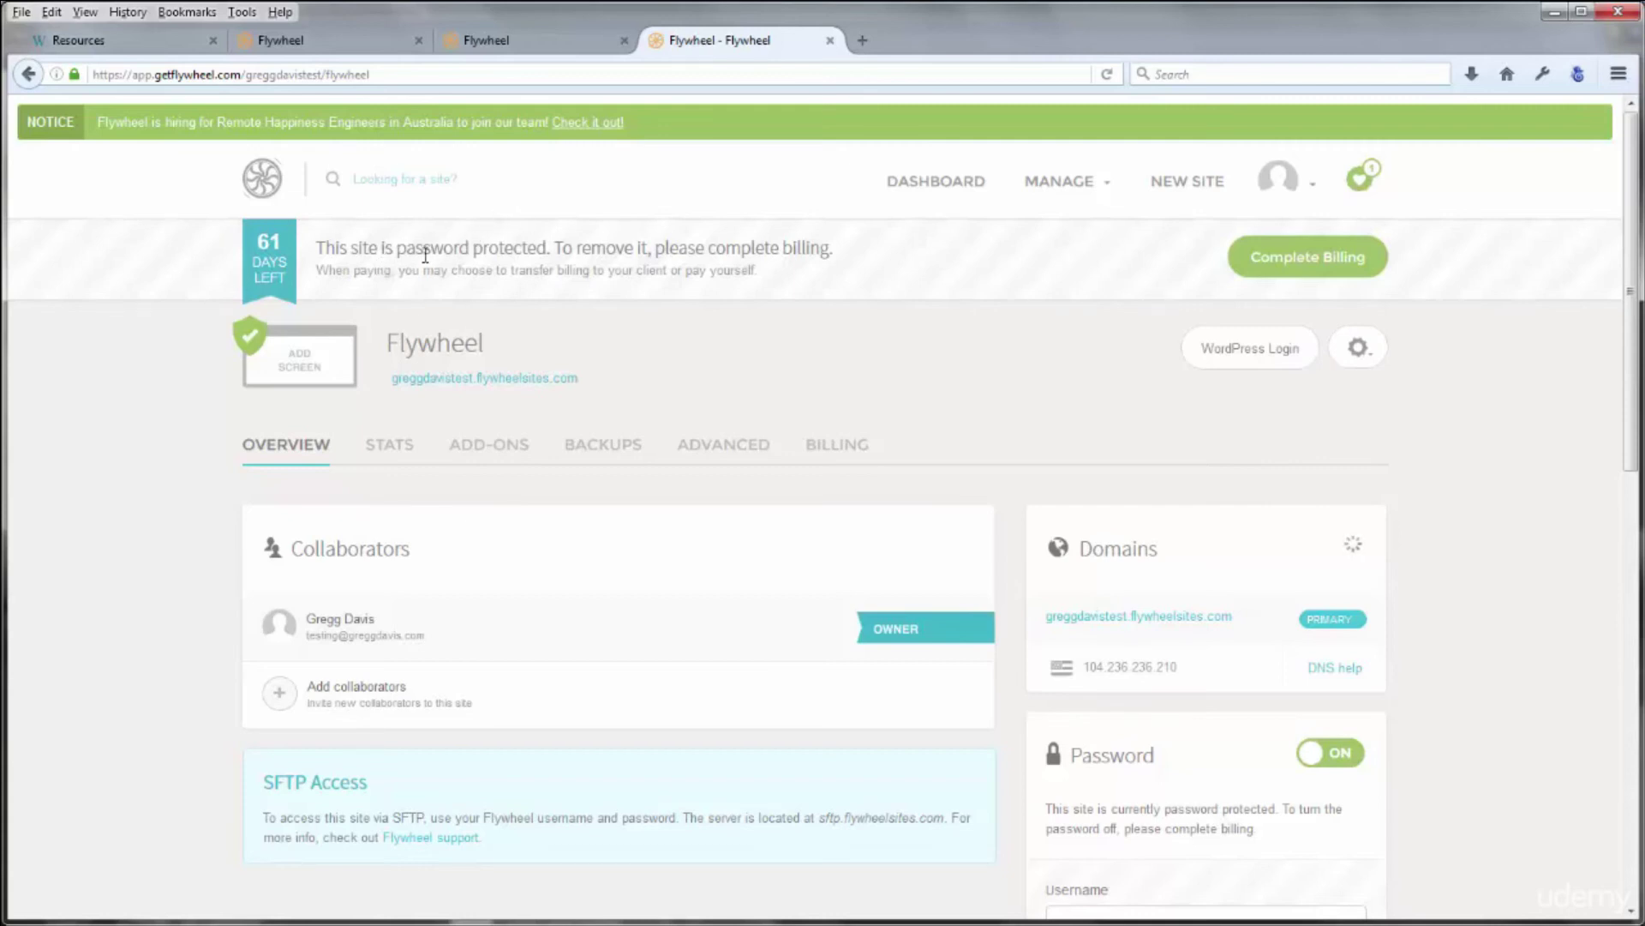
Step: Review the password-protection notice and the site's username and password, then open WordPress Login
left_click_drag(415, 255, 551, 250)
left_click(561, 250)
scroll(1540, 454, "down", 3)
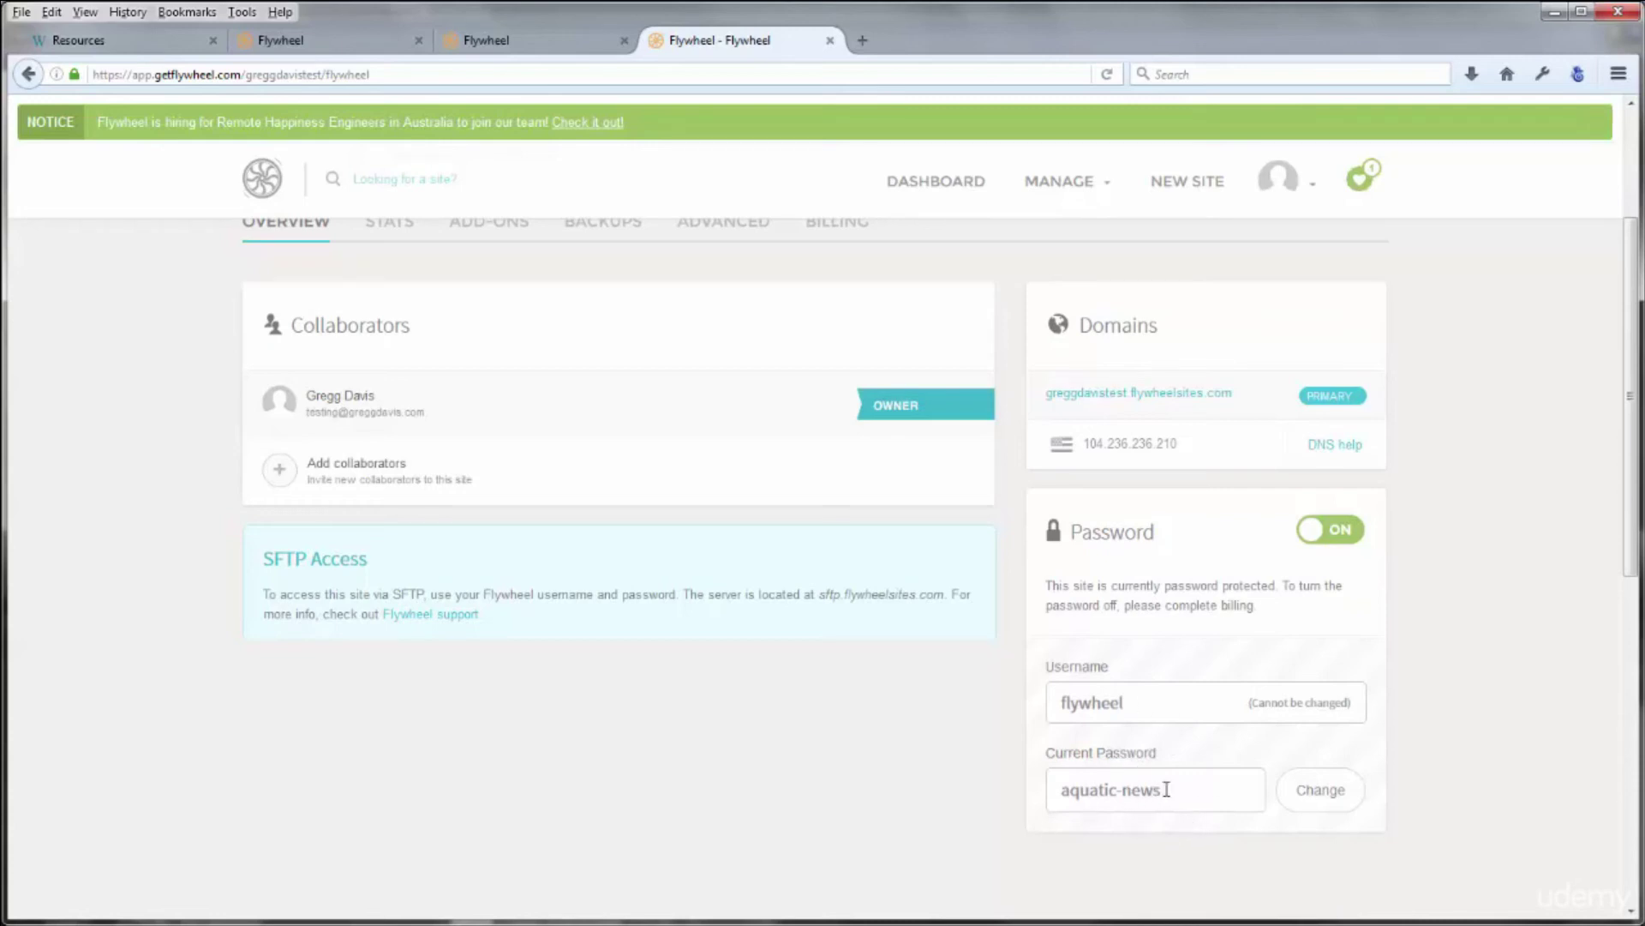
left_click_drag(1167, 788, 1062, 790)
left_click(1467, 780)
left_click_drag(1136, 702, 1046, 709)
left_click(1525, 698)
scroll(1450, 676, "up", 3)
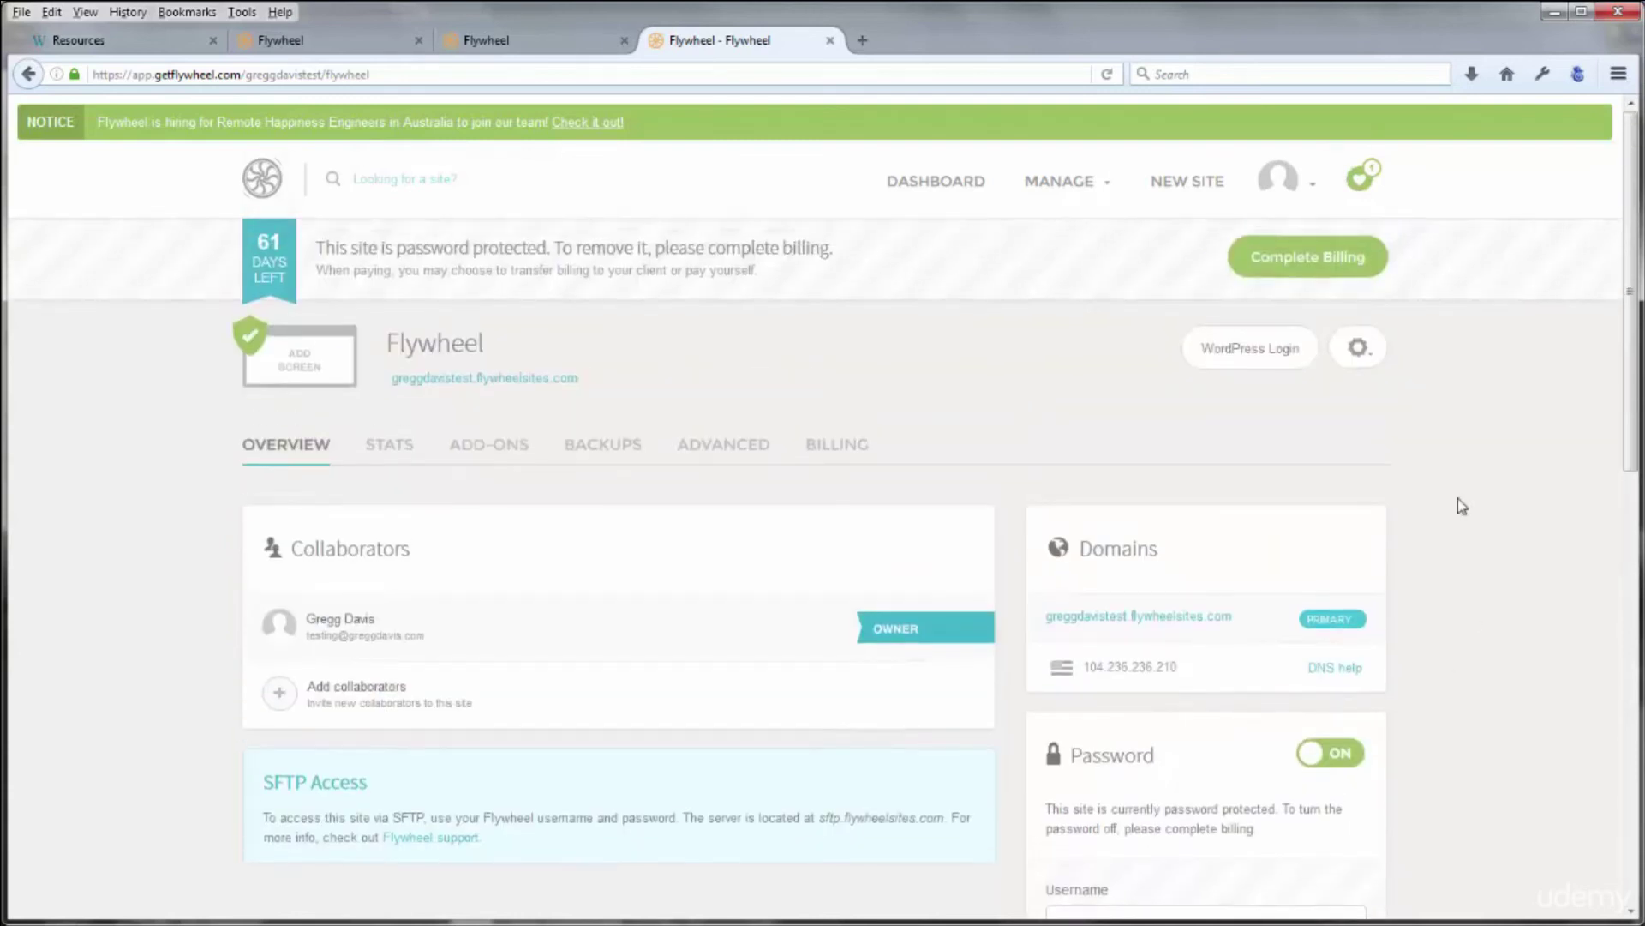
left_click(1251, 351)
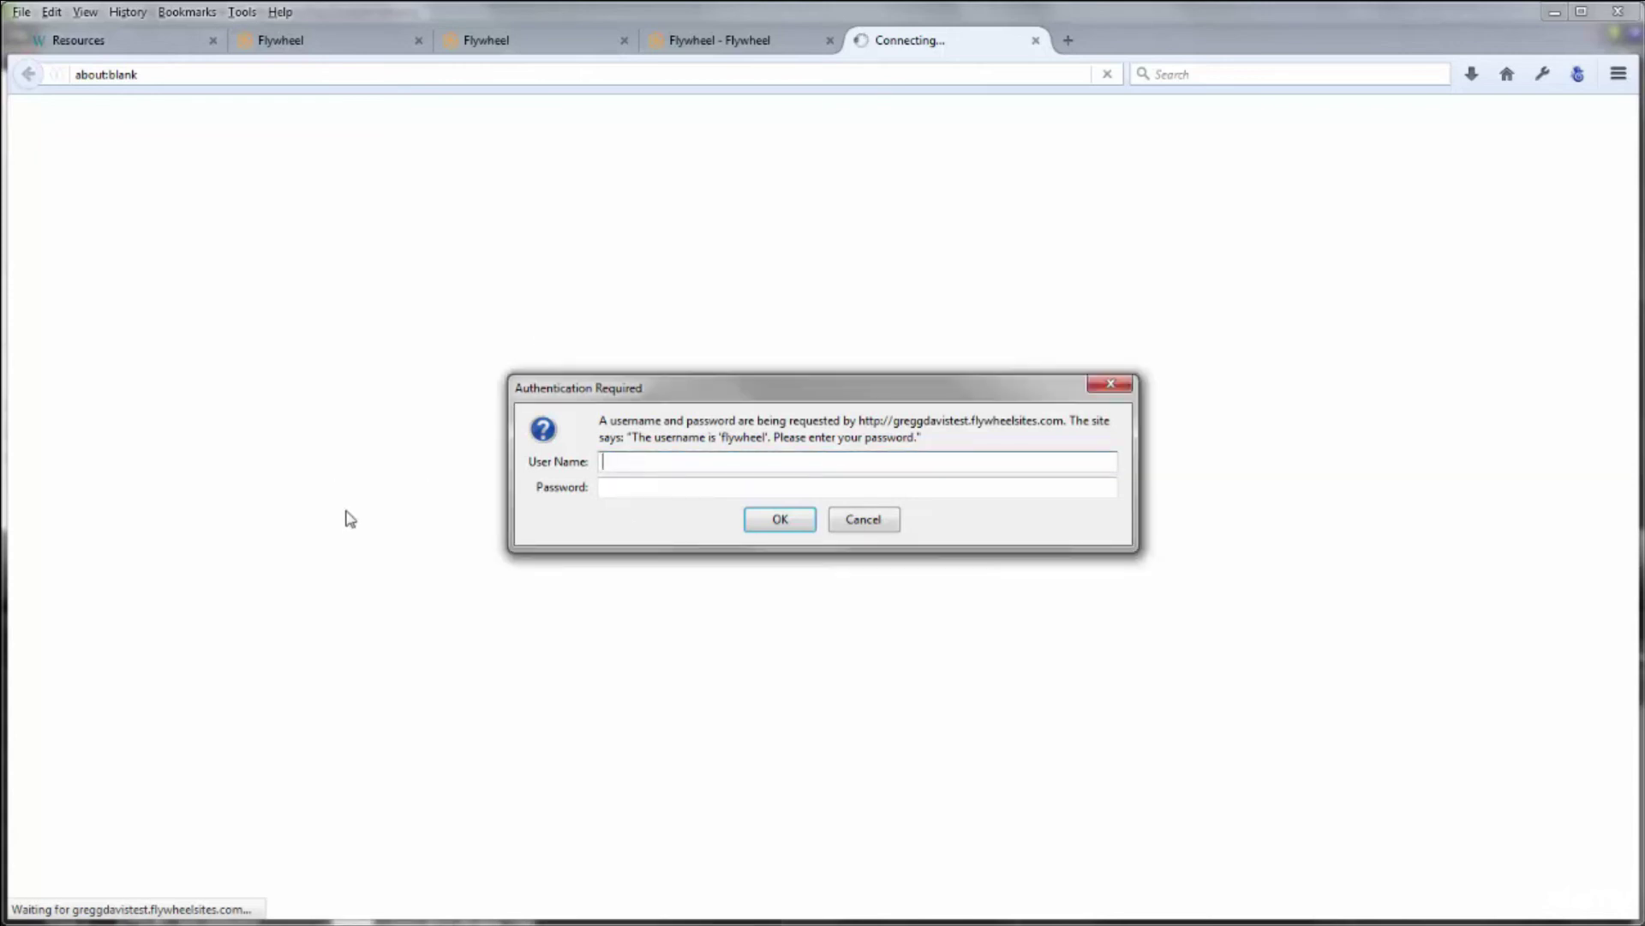
Step: Enter the site's username and password in the authentication prompt and have Firefox remember the login
type("wheel")
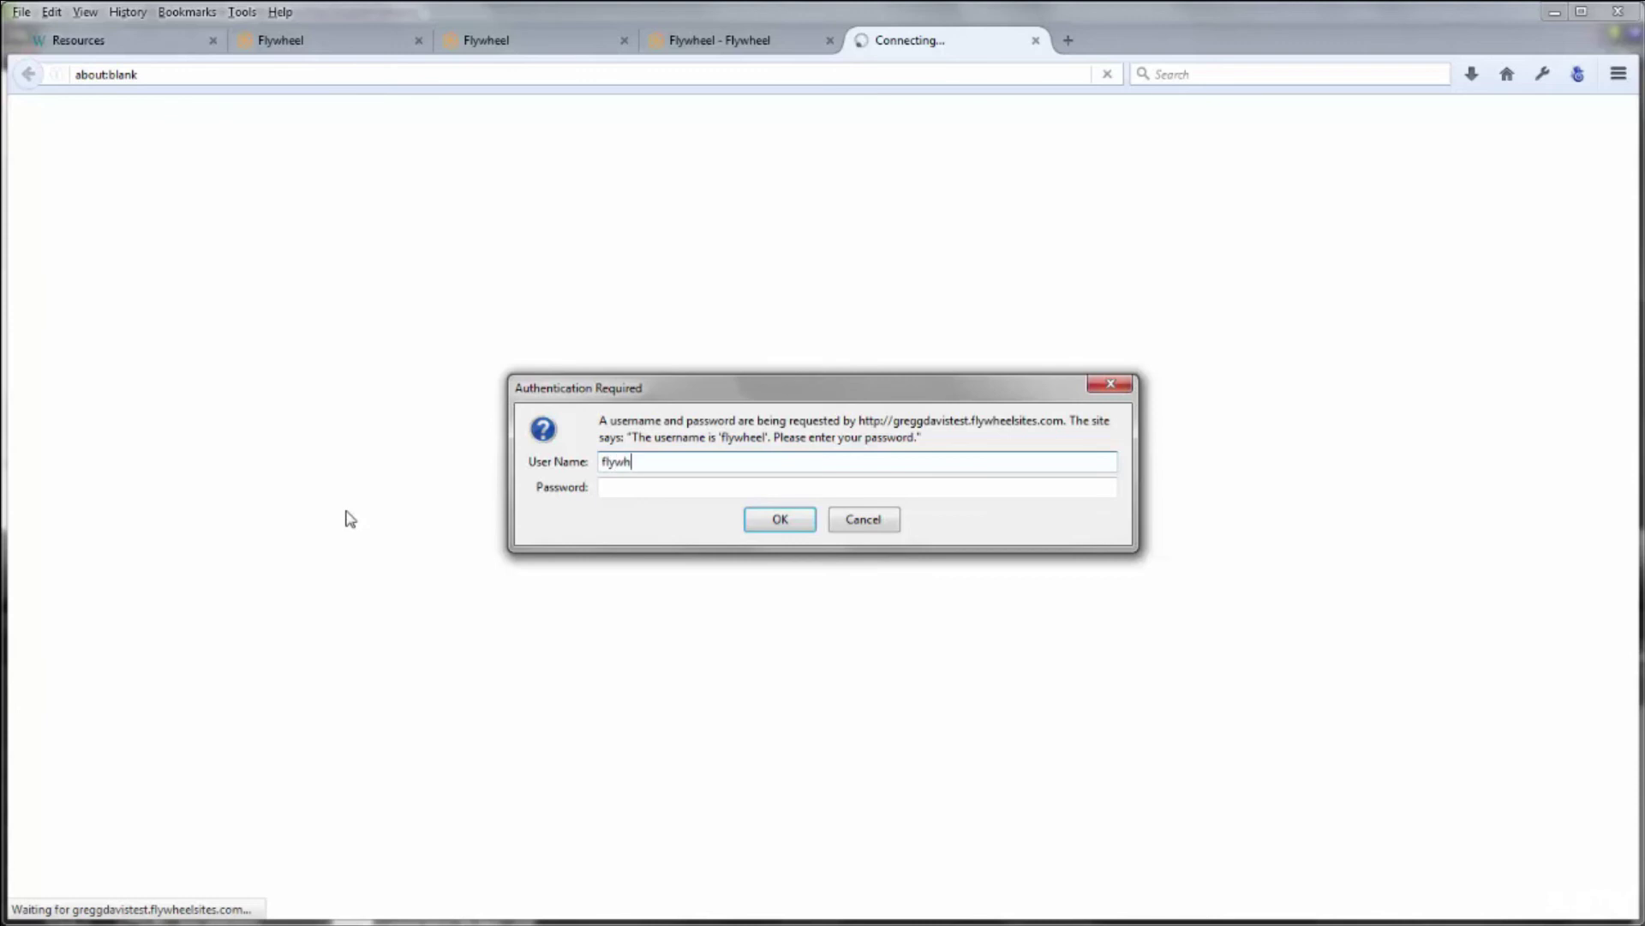
left_click(629, 487)
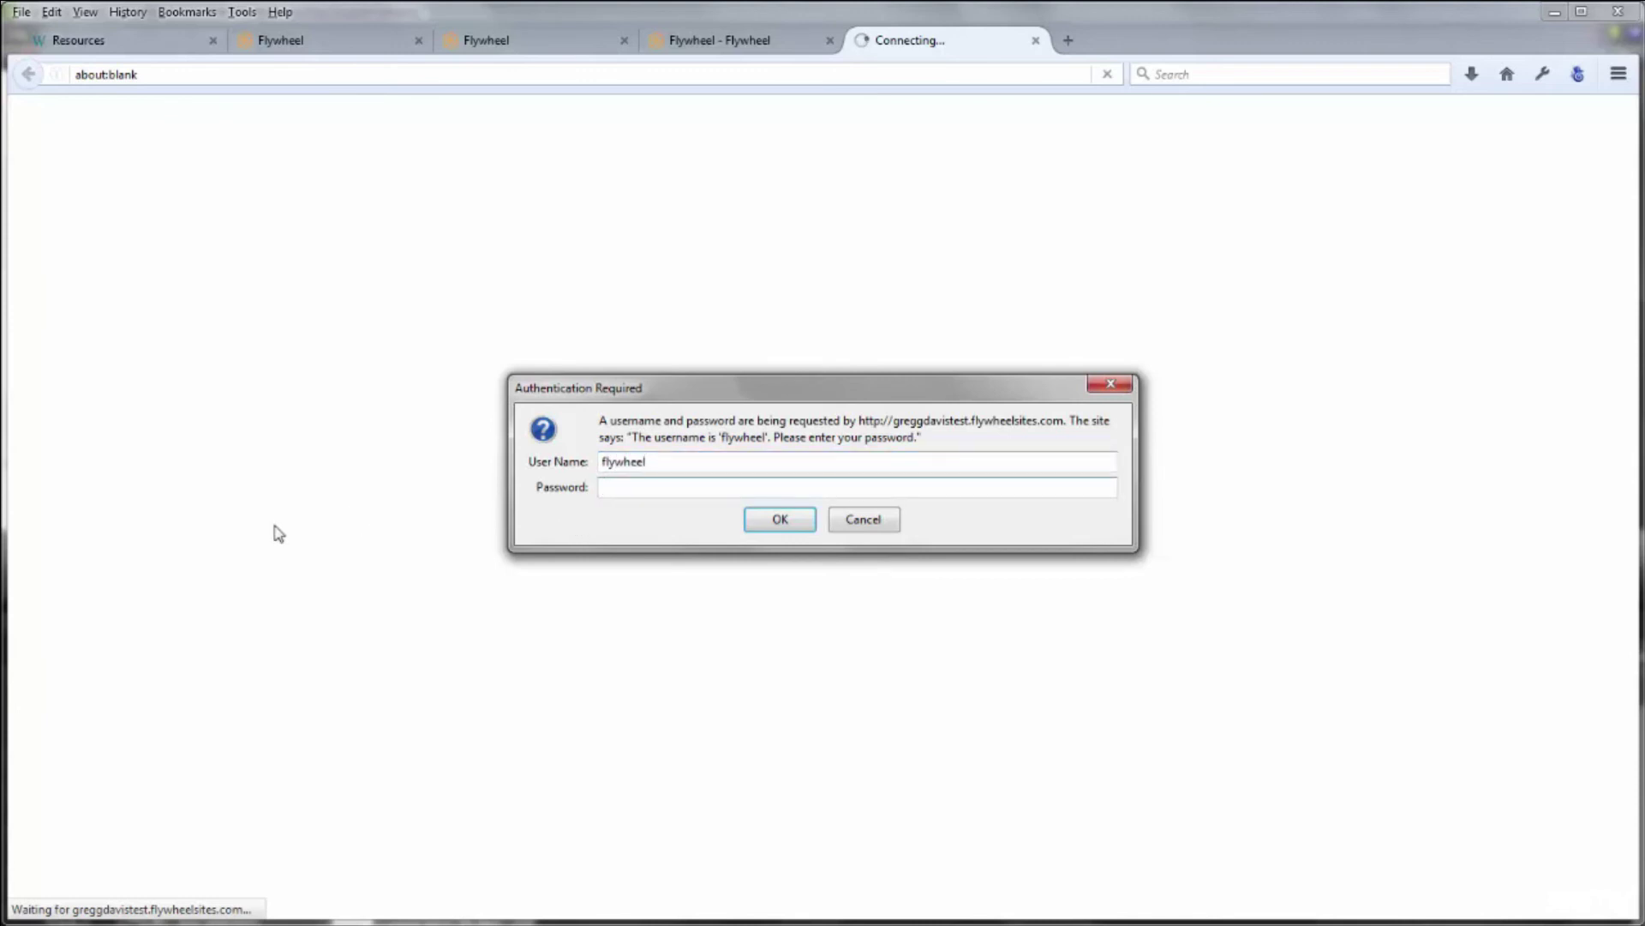
type("•••••••••••••")
left_click(762, 47)
left_click(778, 518)
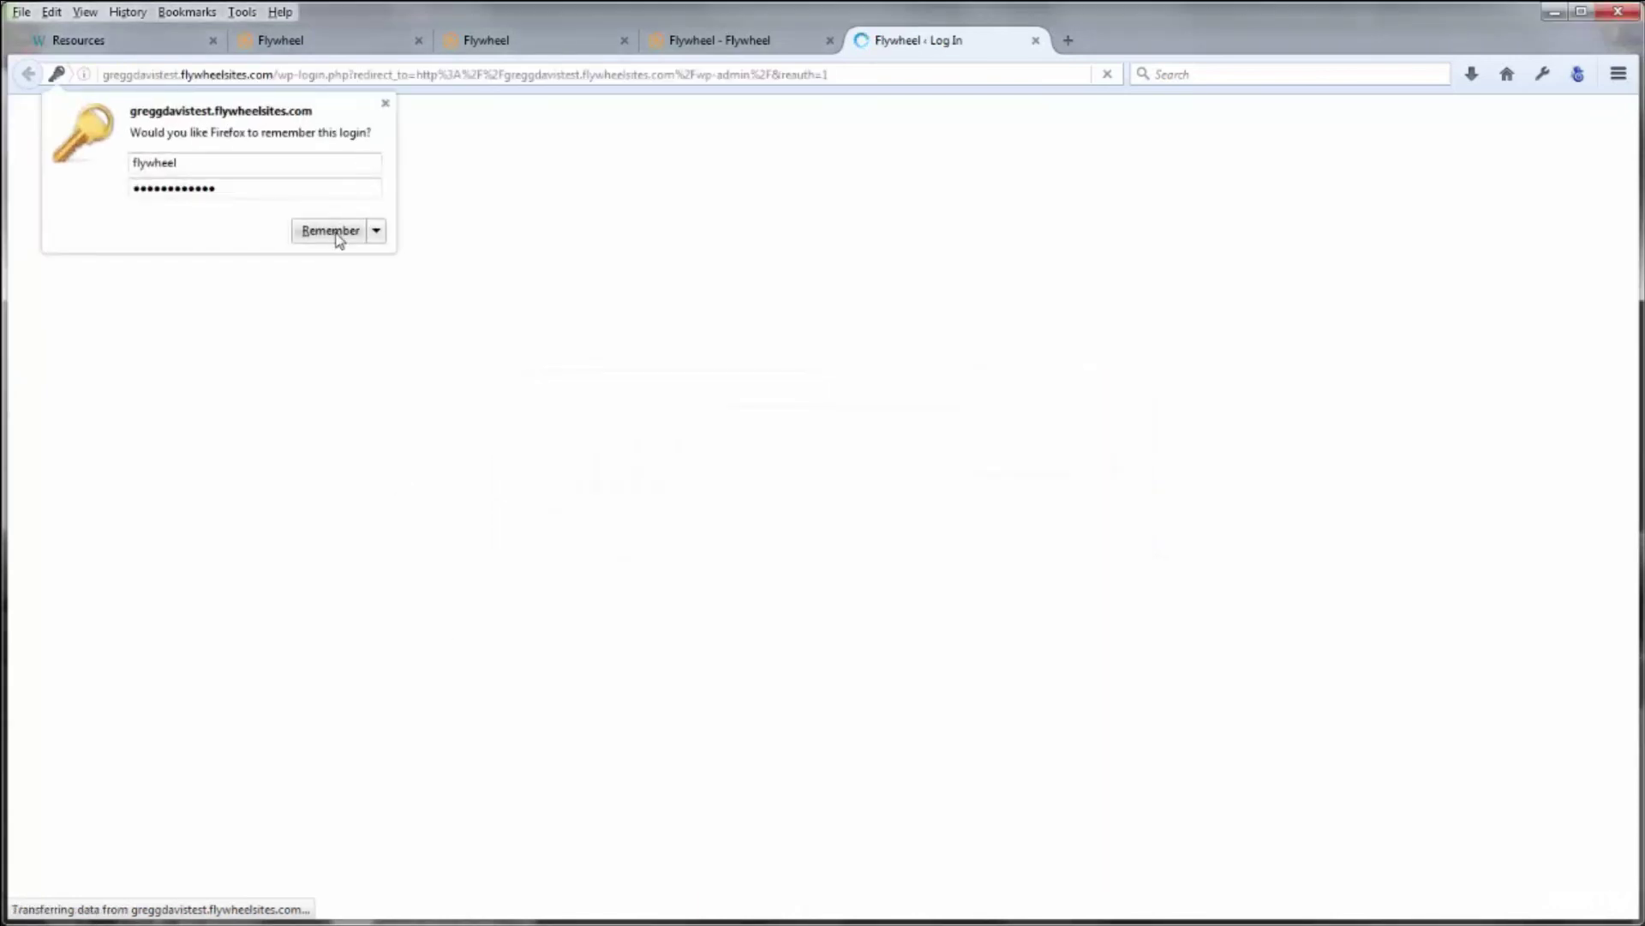
left_click(336, 233)
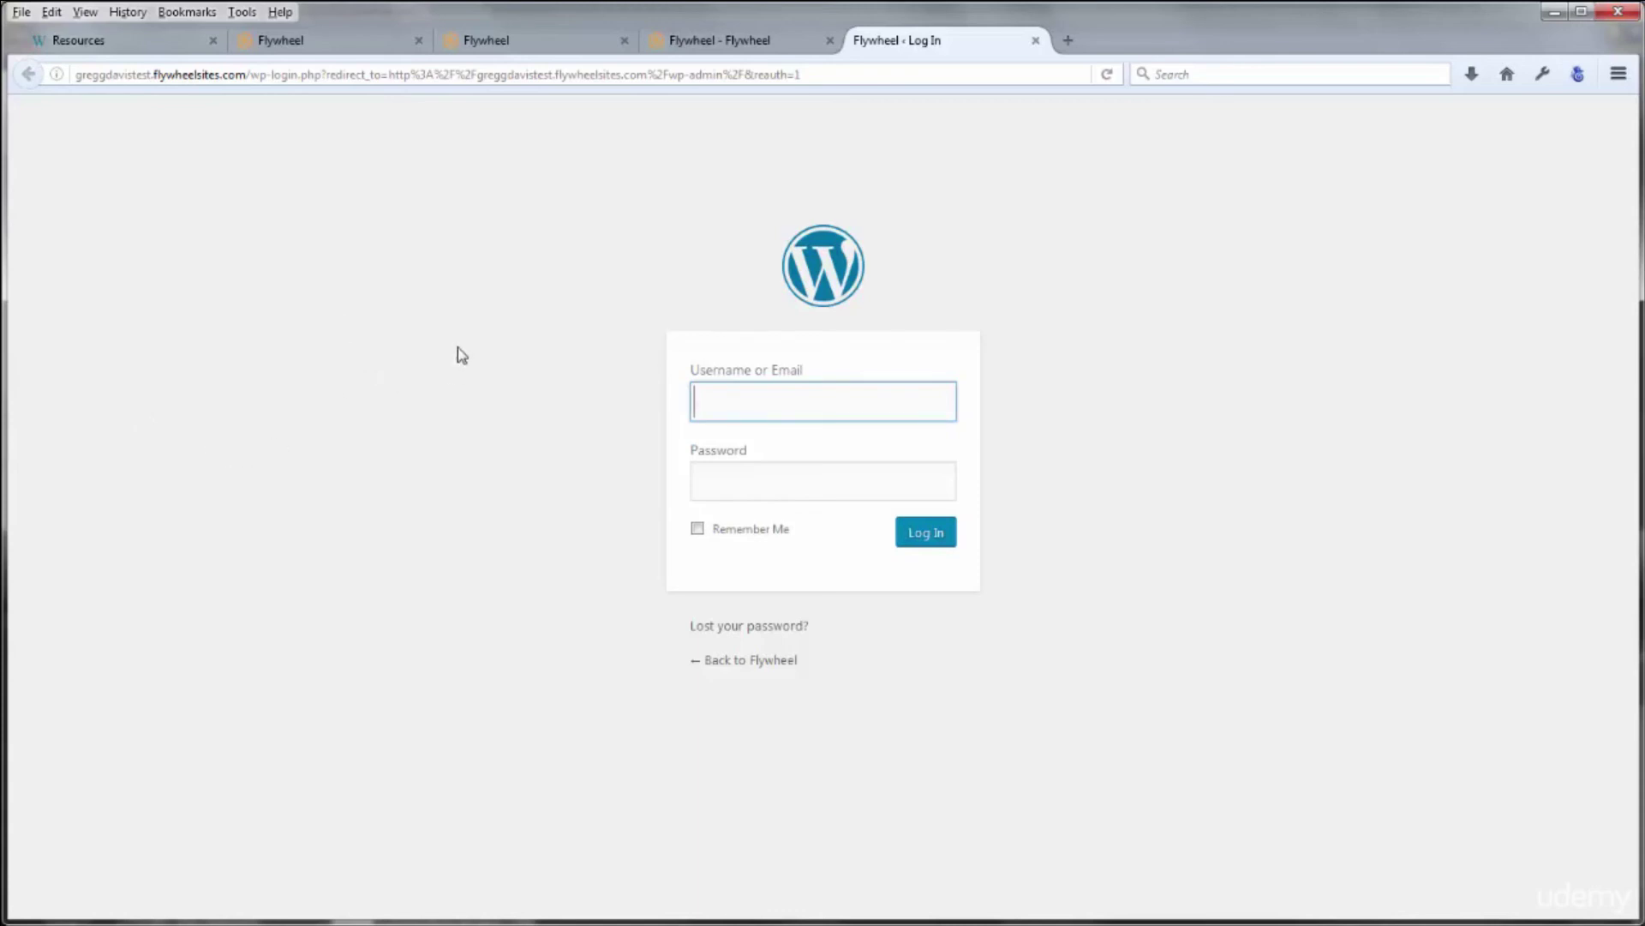
Step: Log in to WordPress with the admin username and password, and let Firefox remember the login
type("greggdavis")
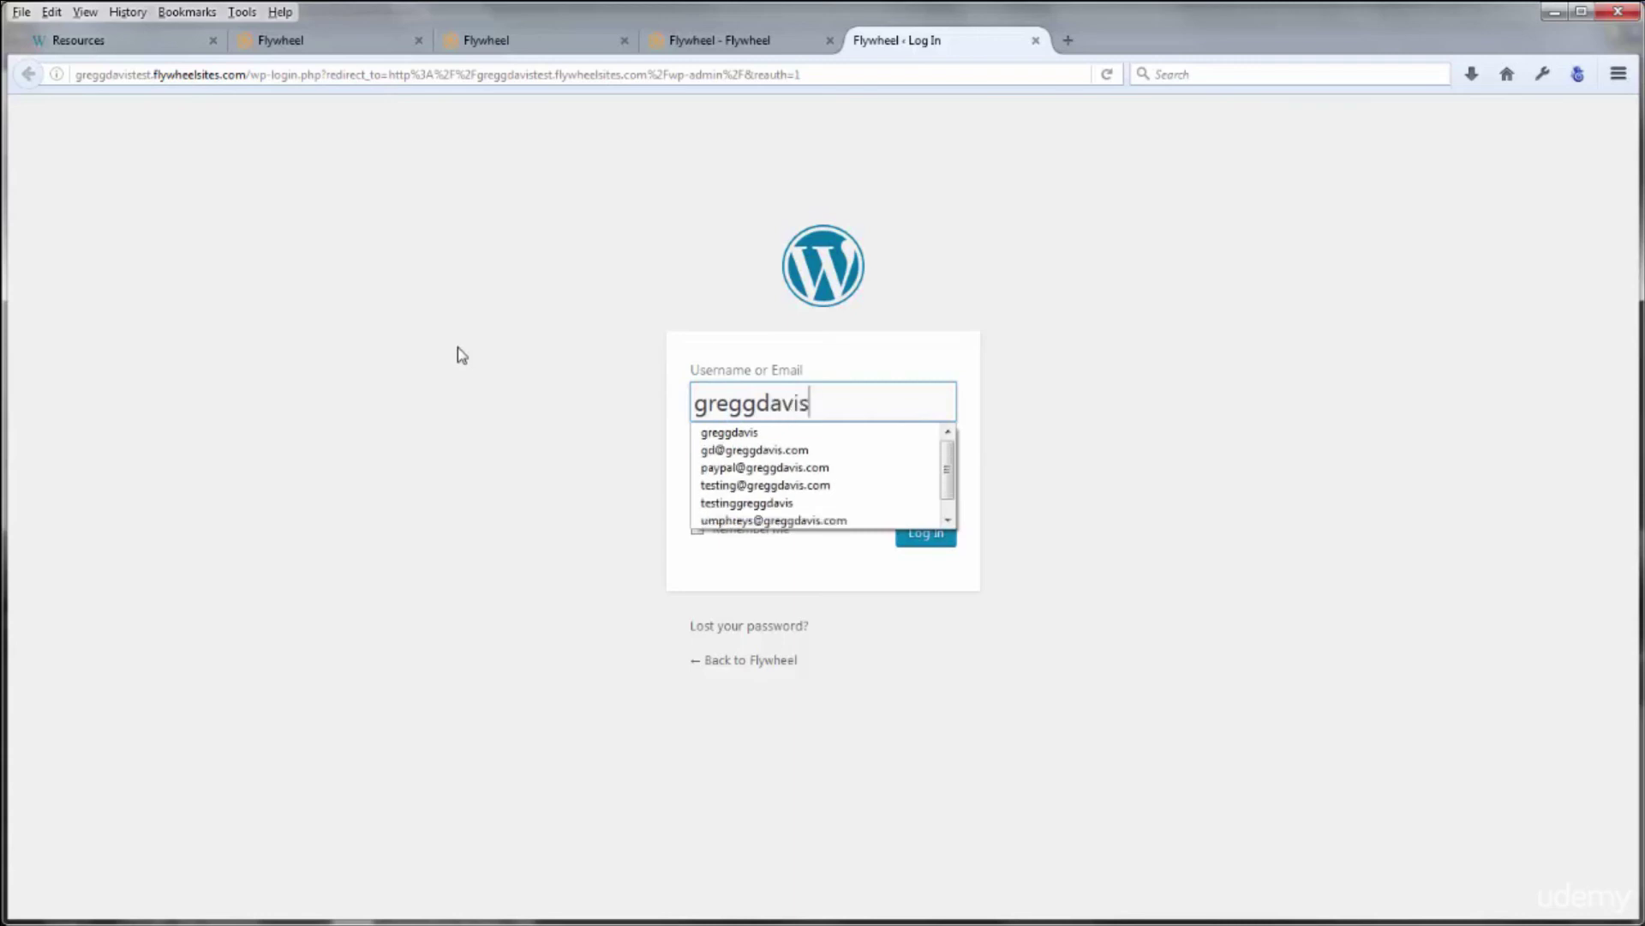
key("Escape")
key("Tab")
type("*************")
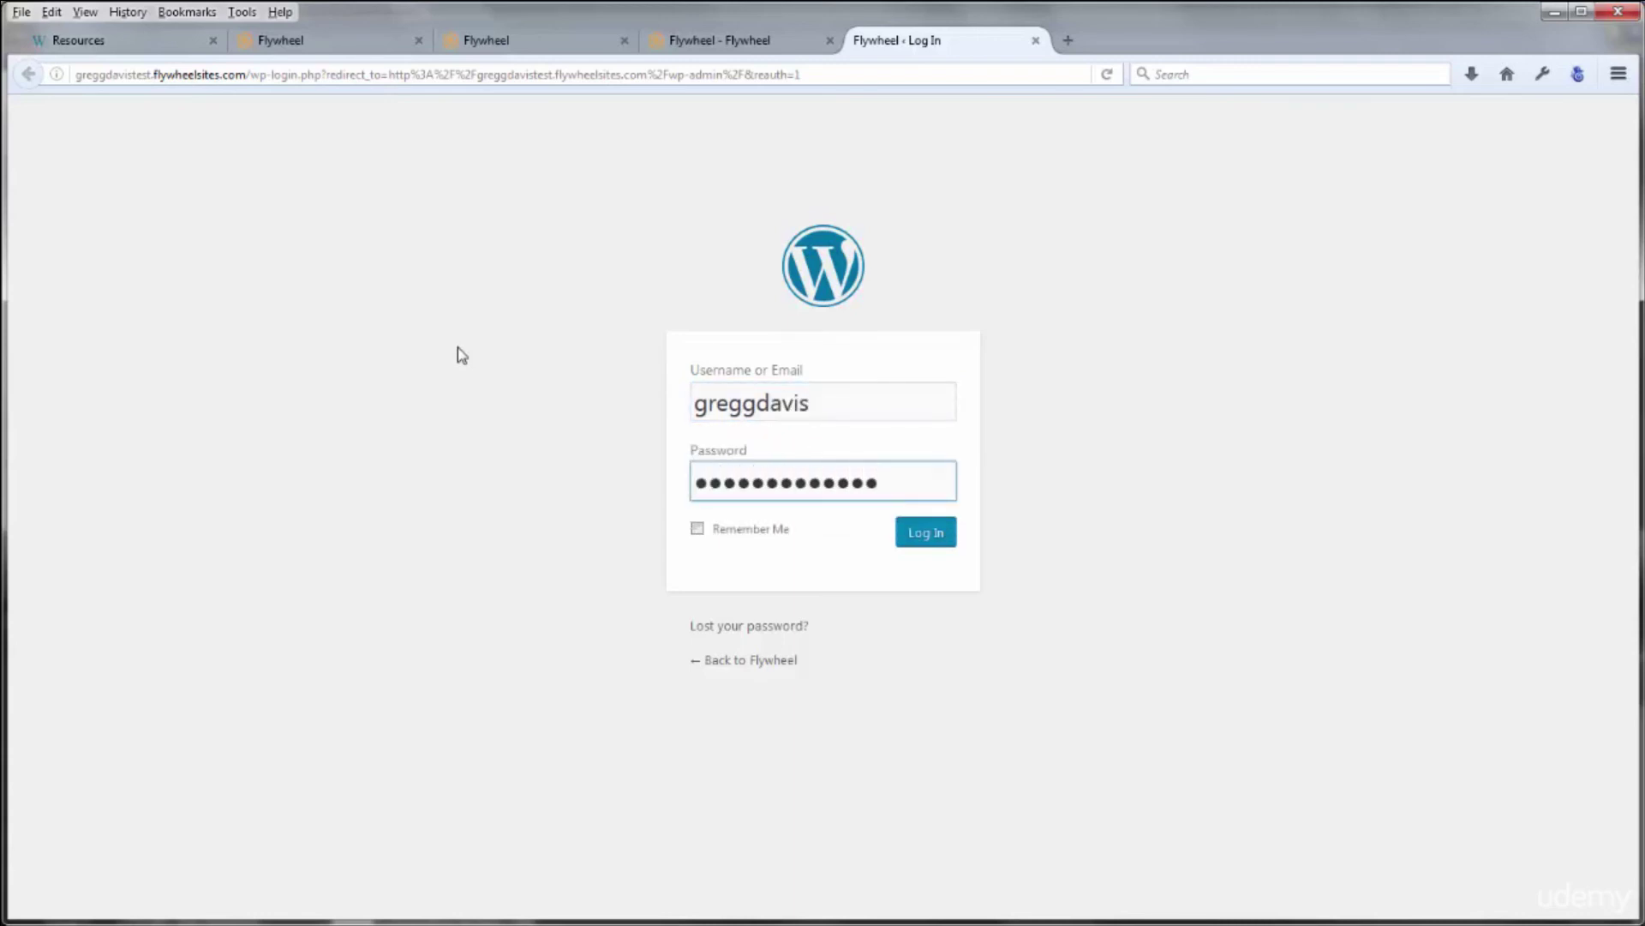
left_click(926, 536)
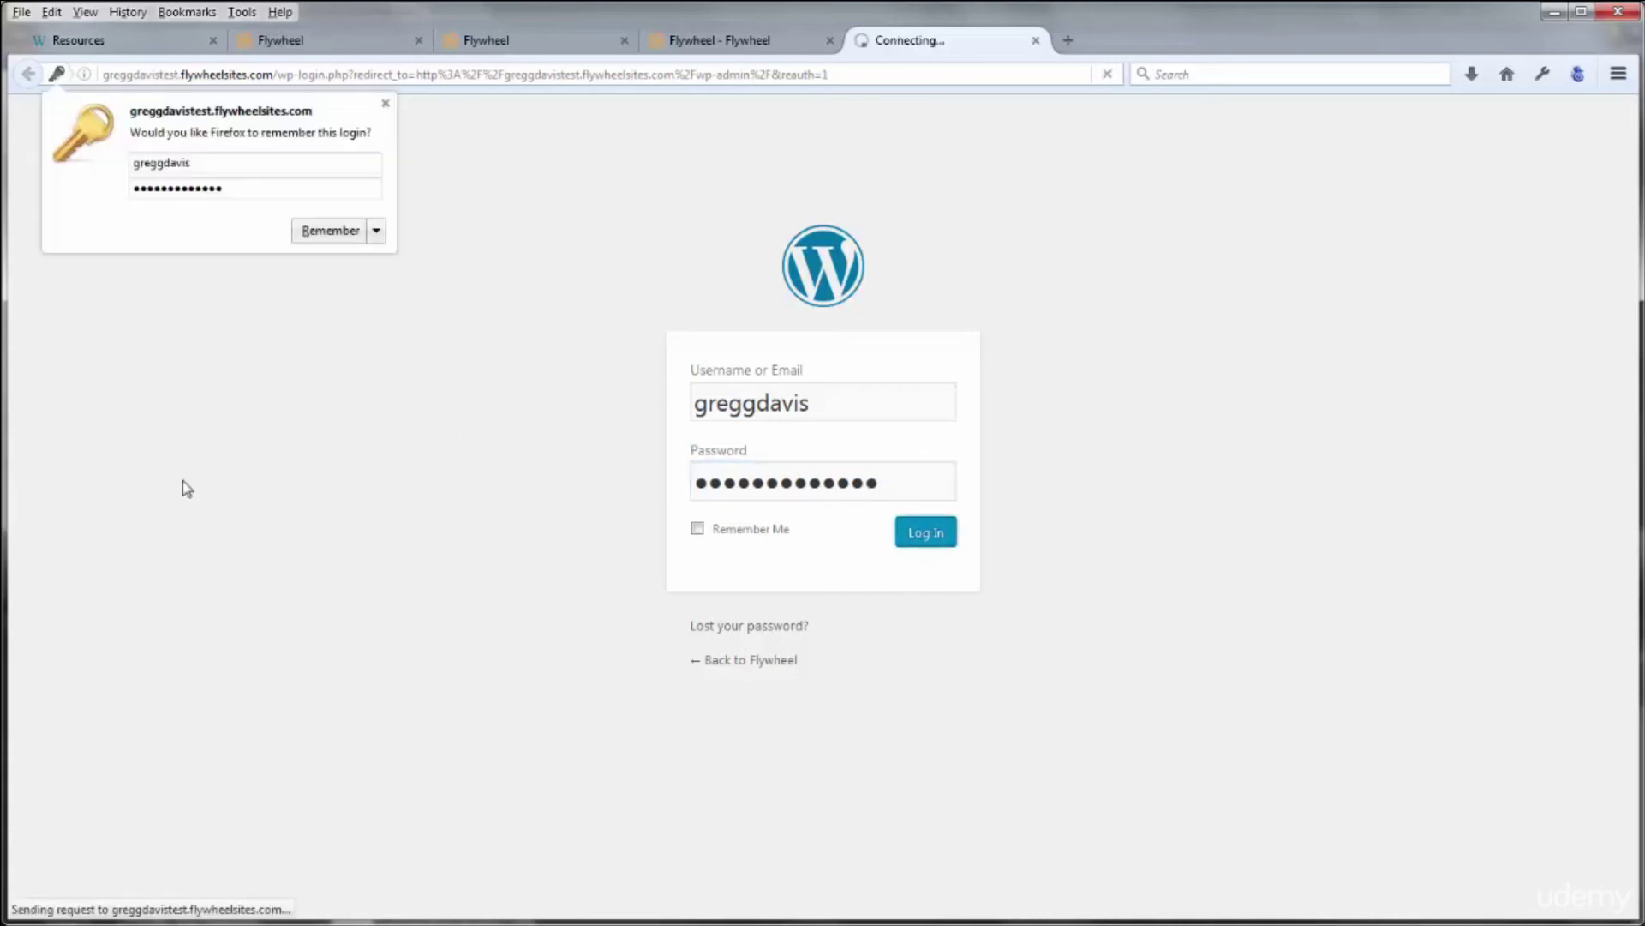
left_click(319, 235)
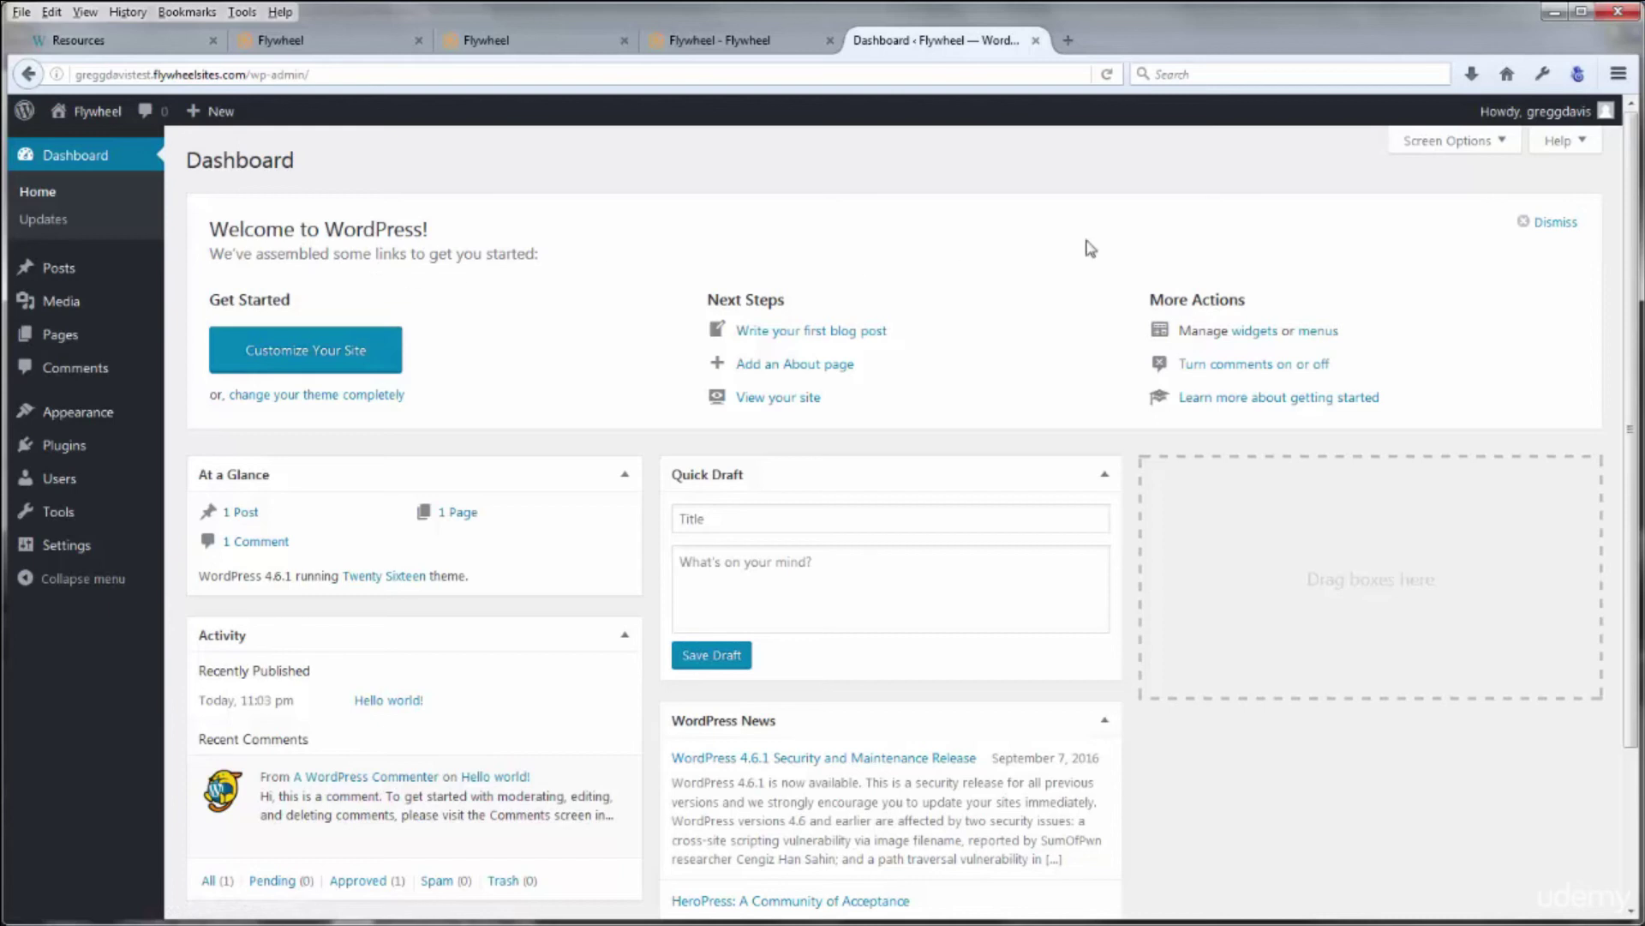
Step: Dismiss the Dashboard welcome panel and view the Installed Plugins list
left_click(1547, 224)
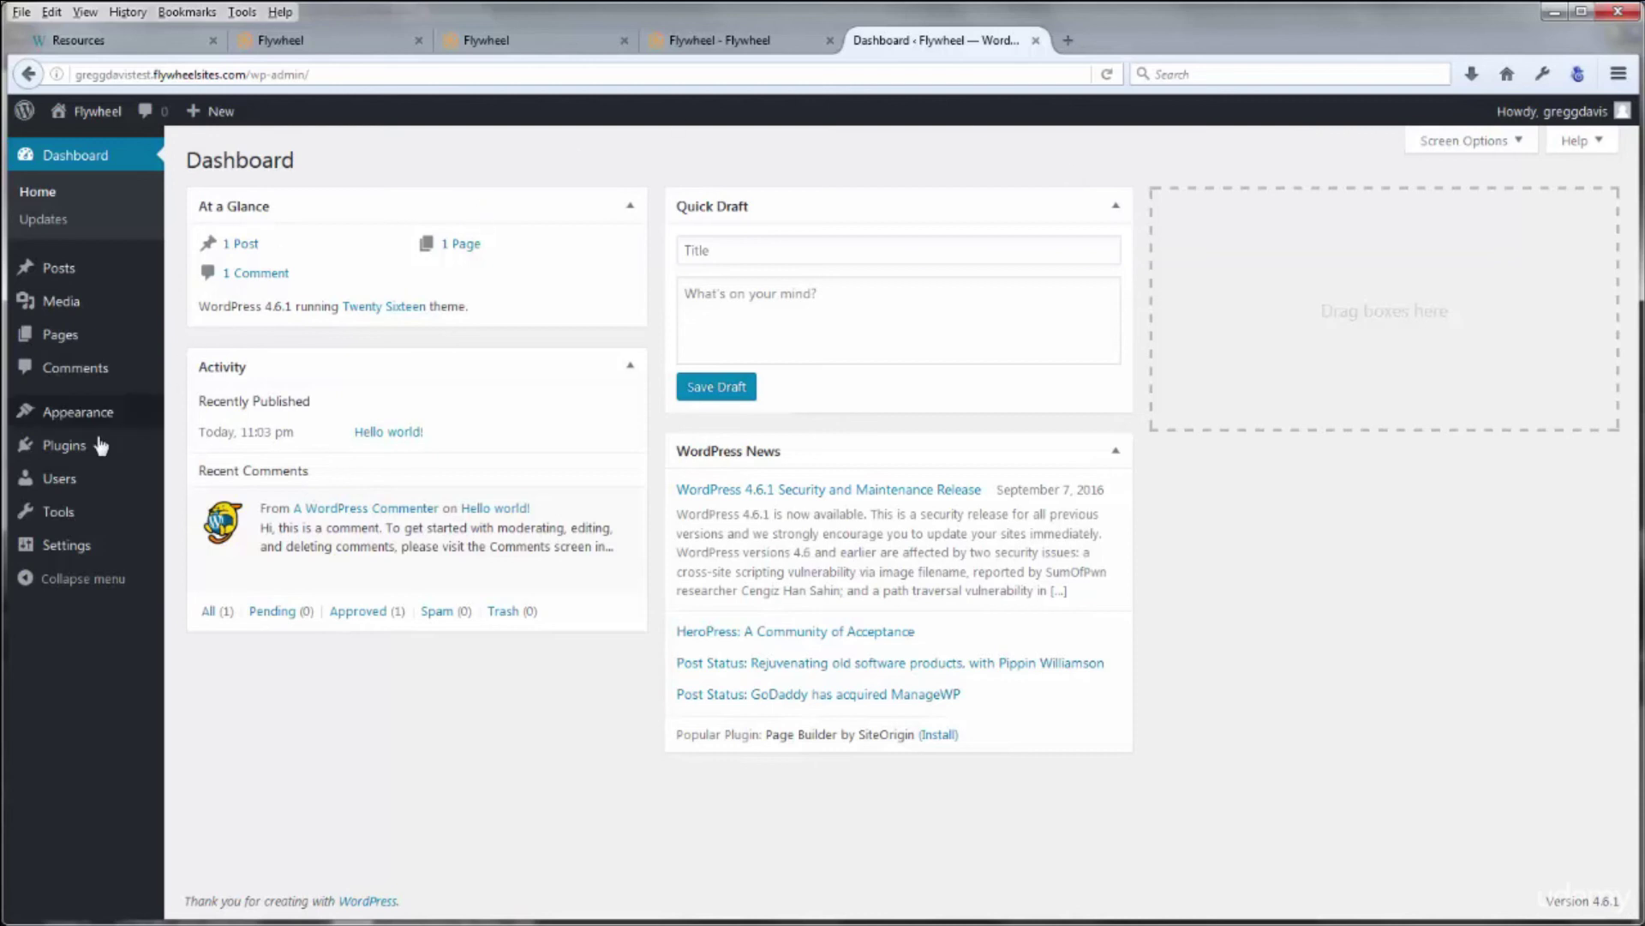
mouse_move(66, 454)
left_click(204, 450)
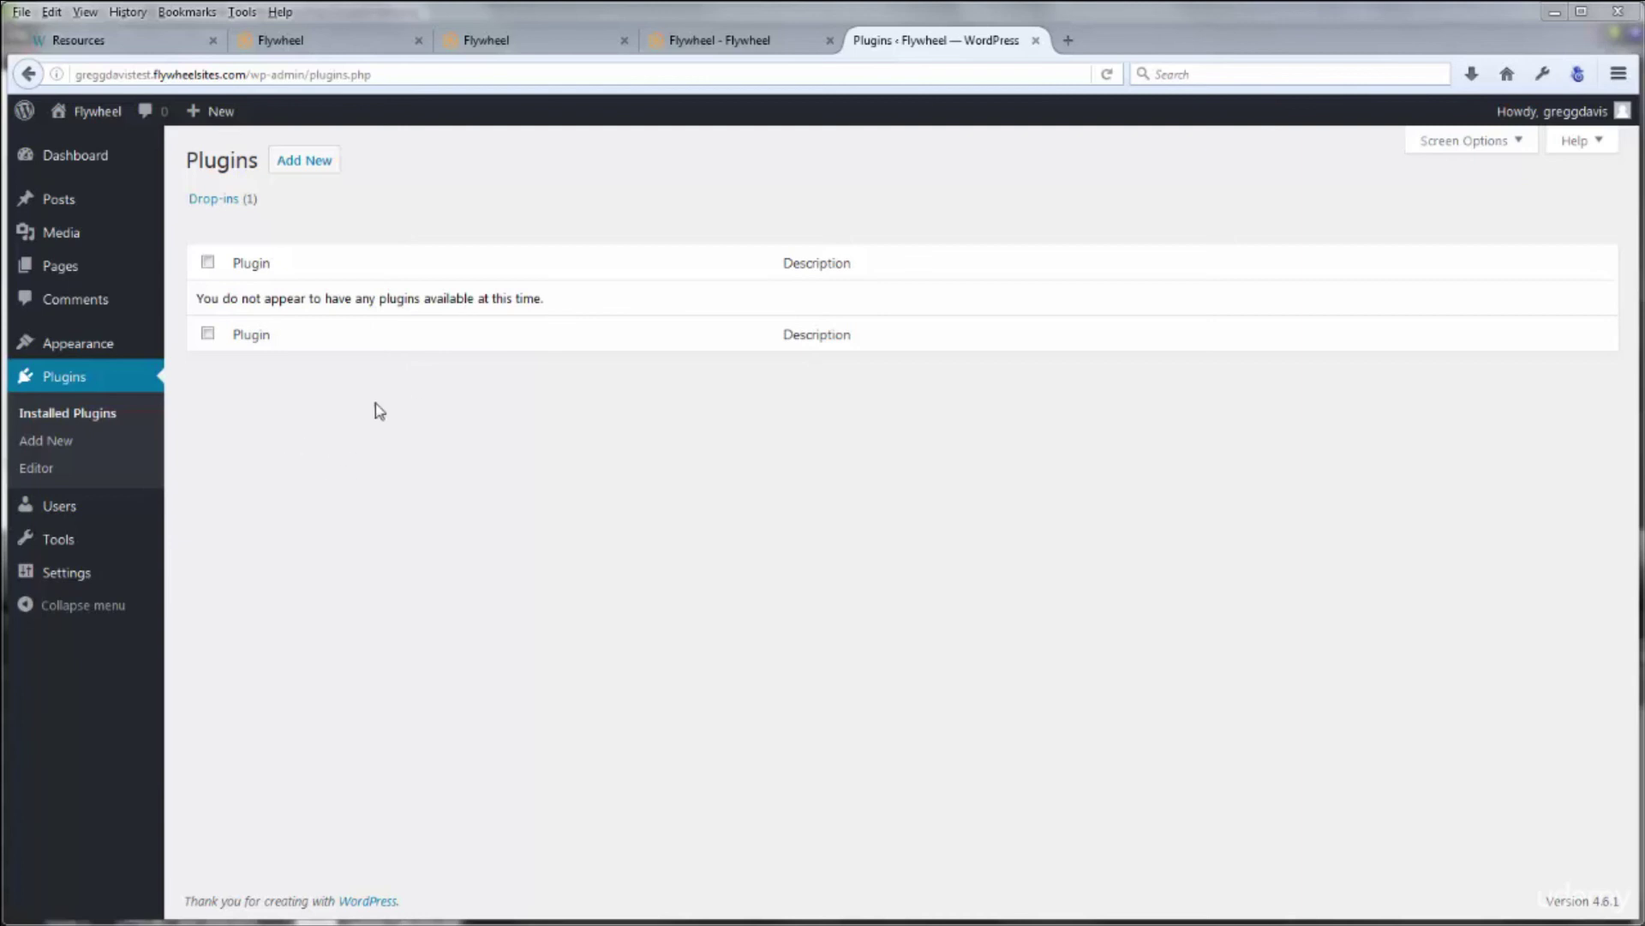
Step: In General Settings, replace the site tagline with 'Experimentation'
mouse_move(70, 574)
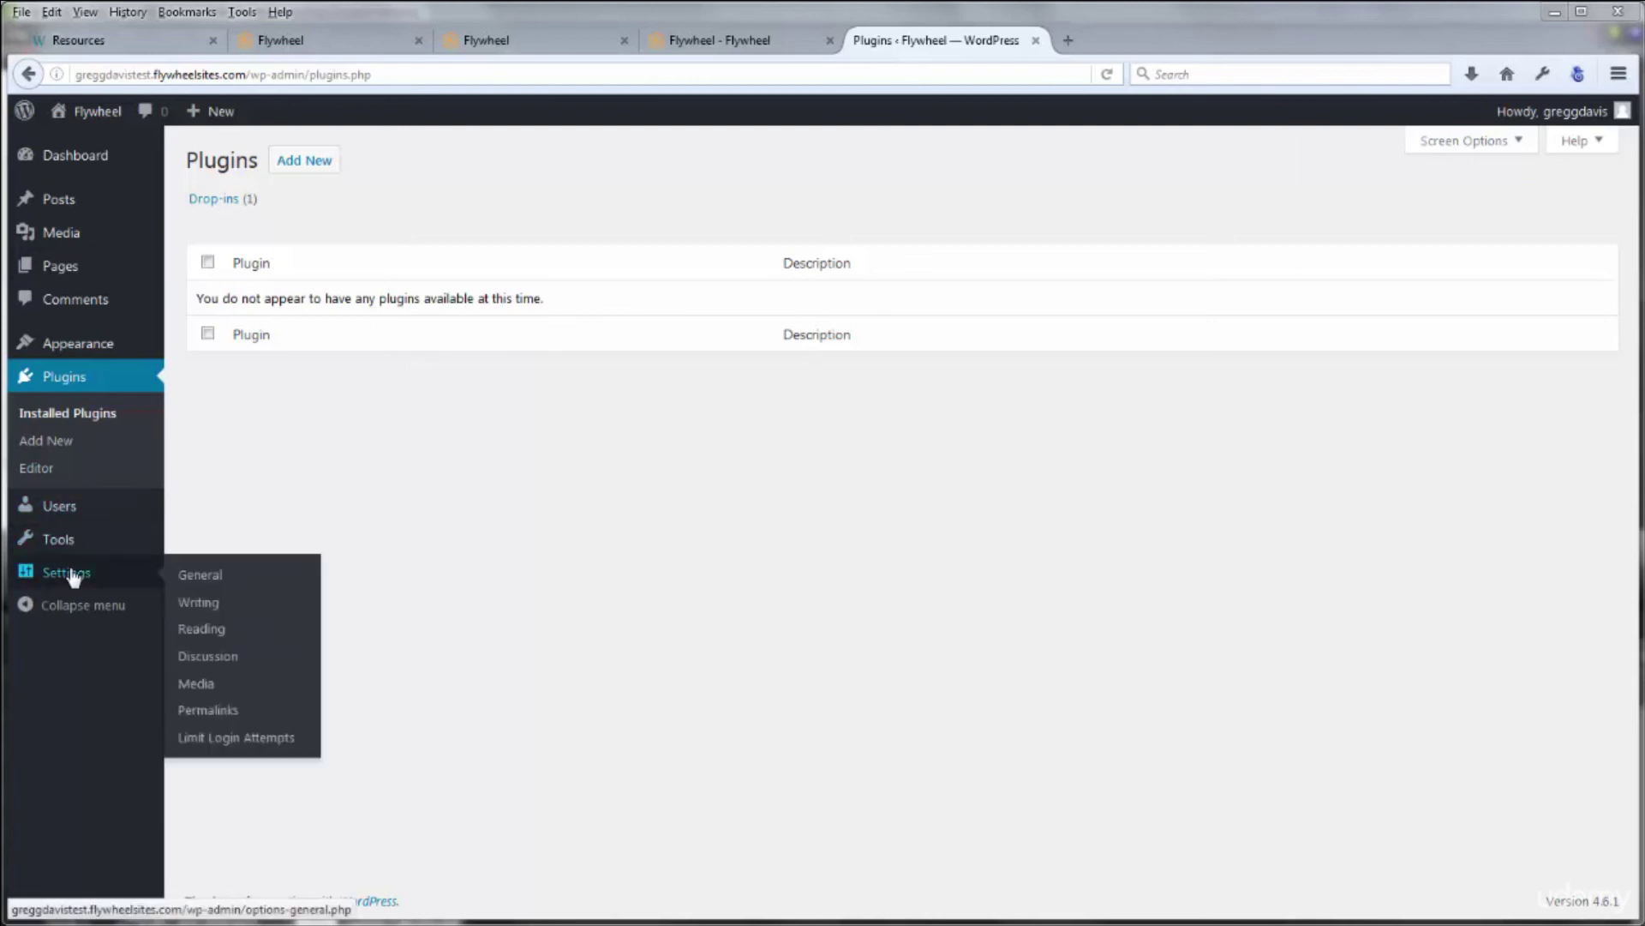
left_click(199, 574)
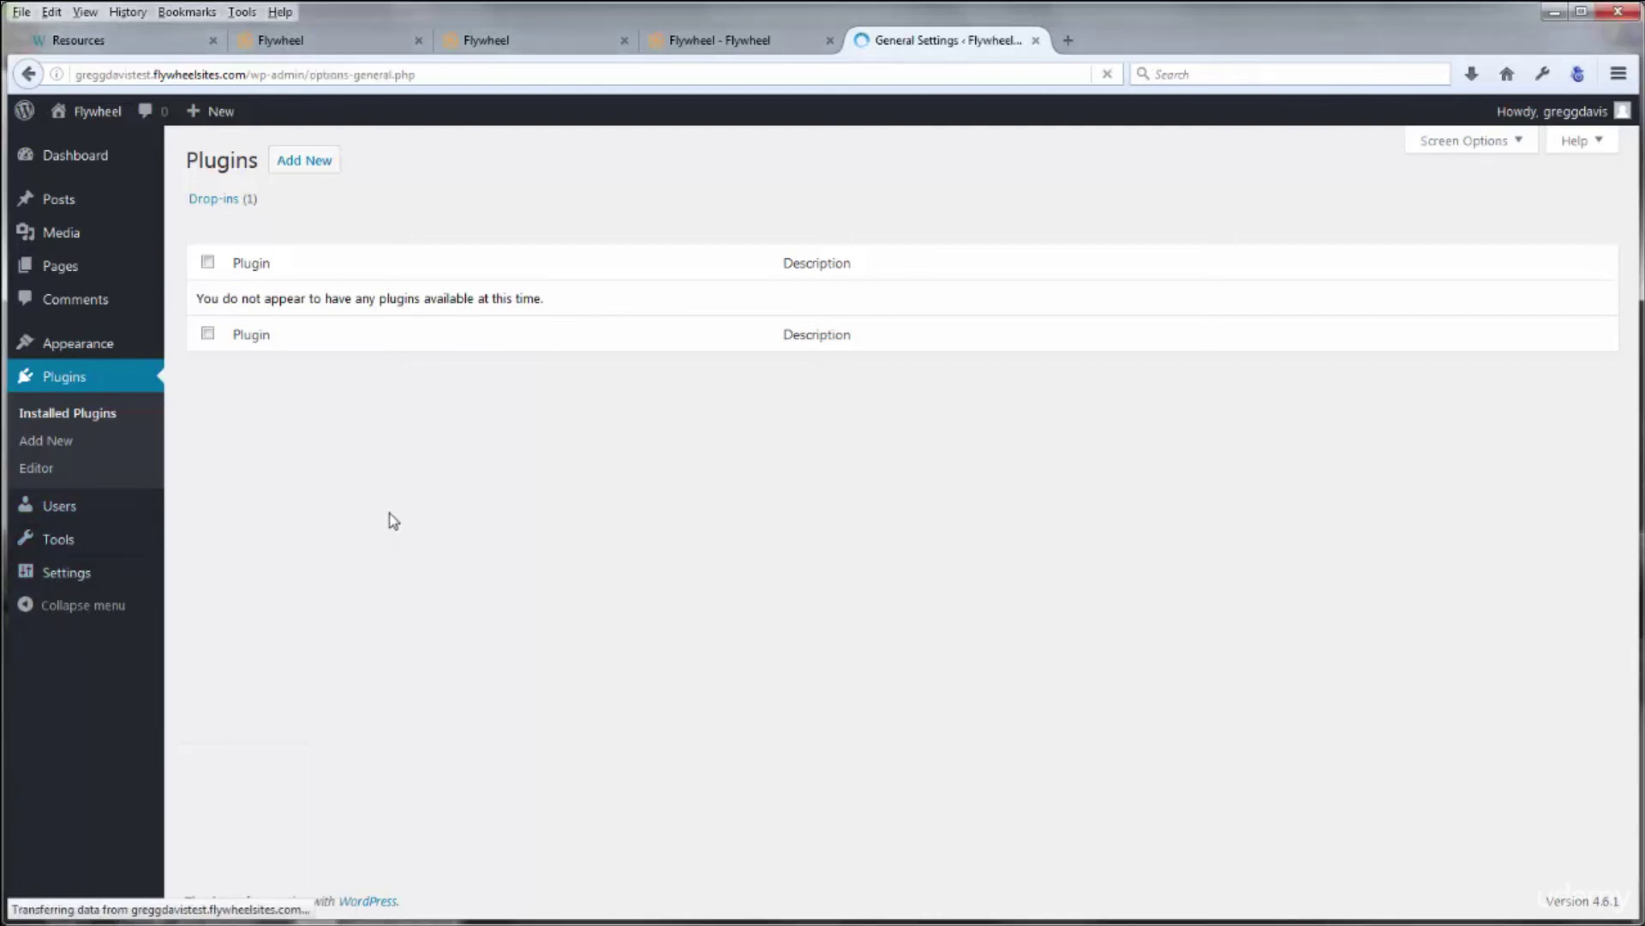
left_click(482, 214)
double_click(484, 215)
left_click(483, 202)
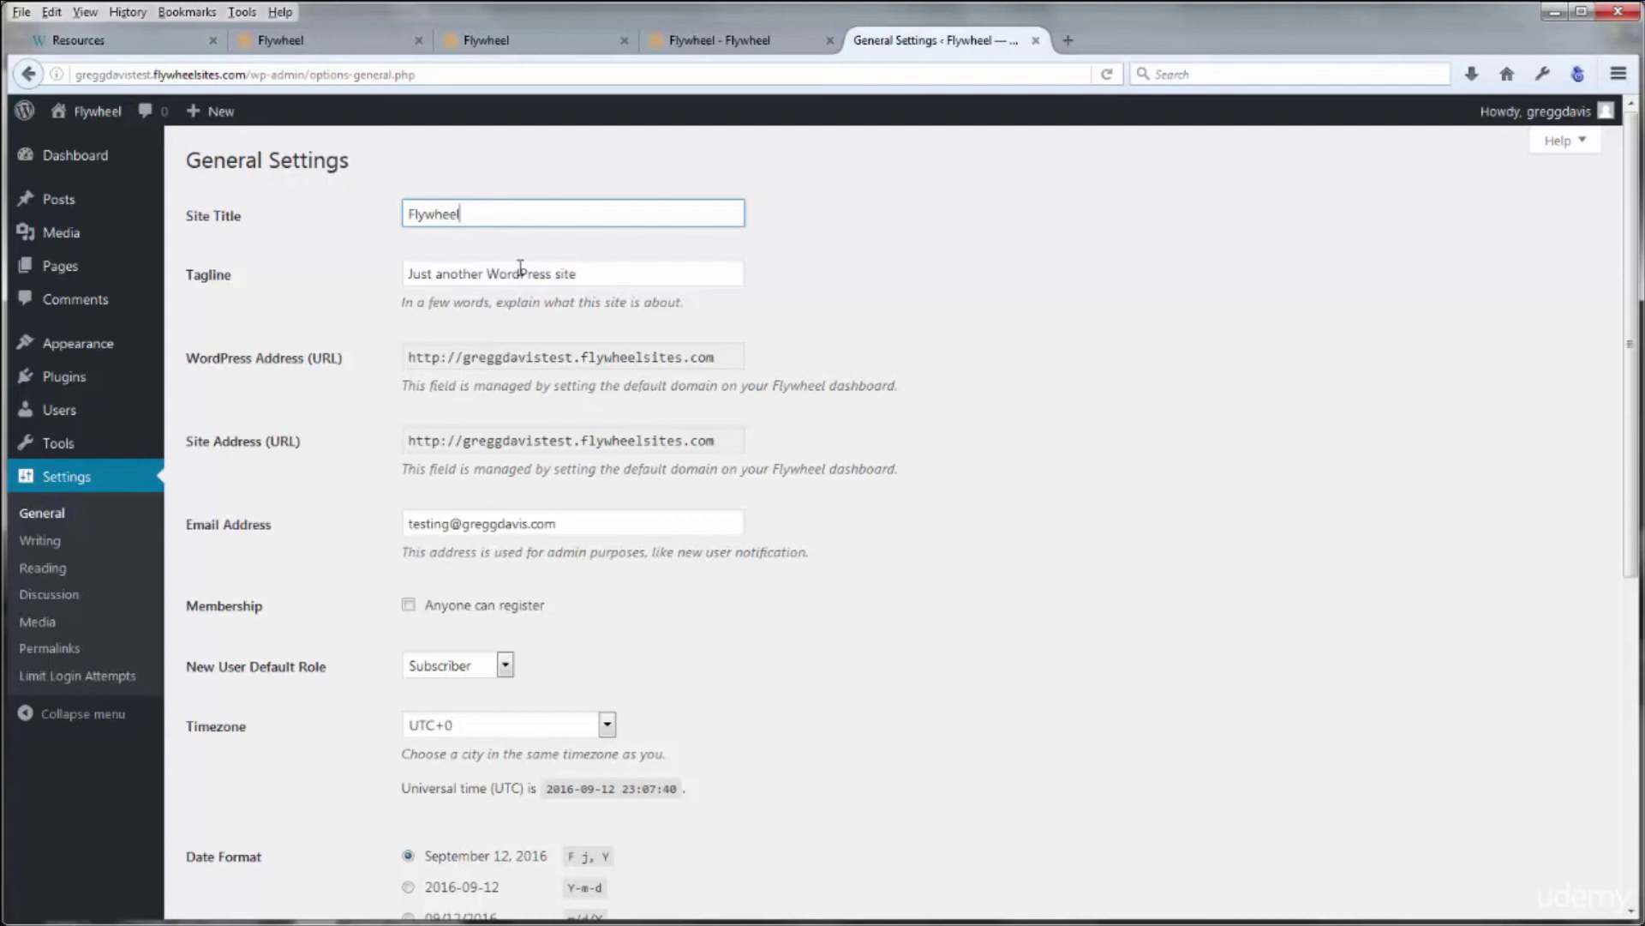
left_click_drag(408, 275, 352, 270)
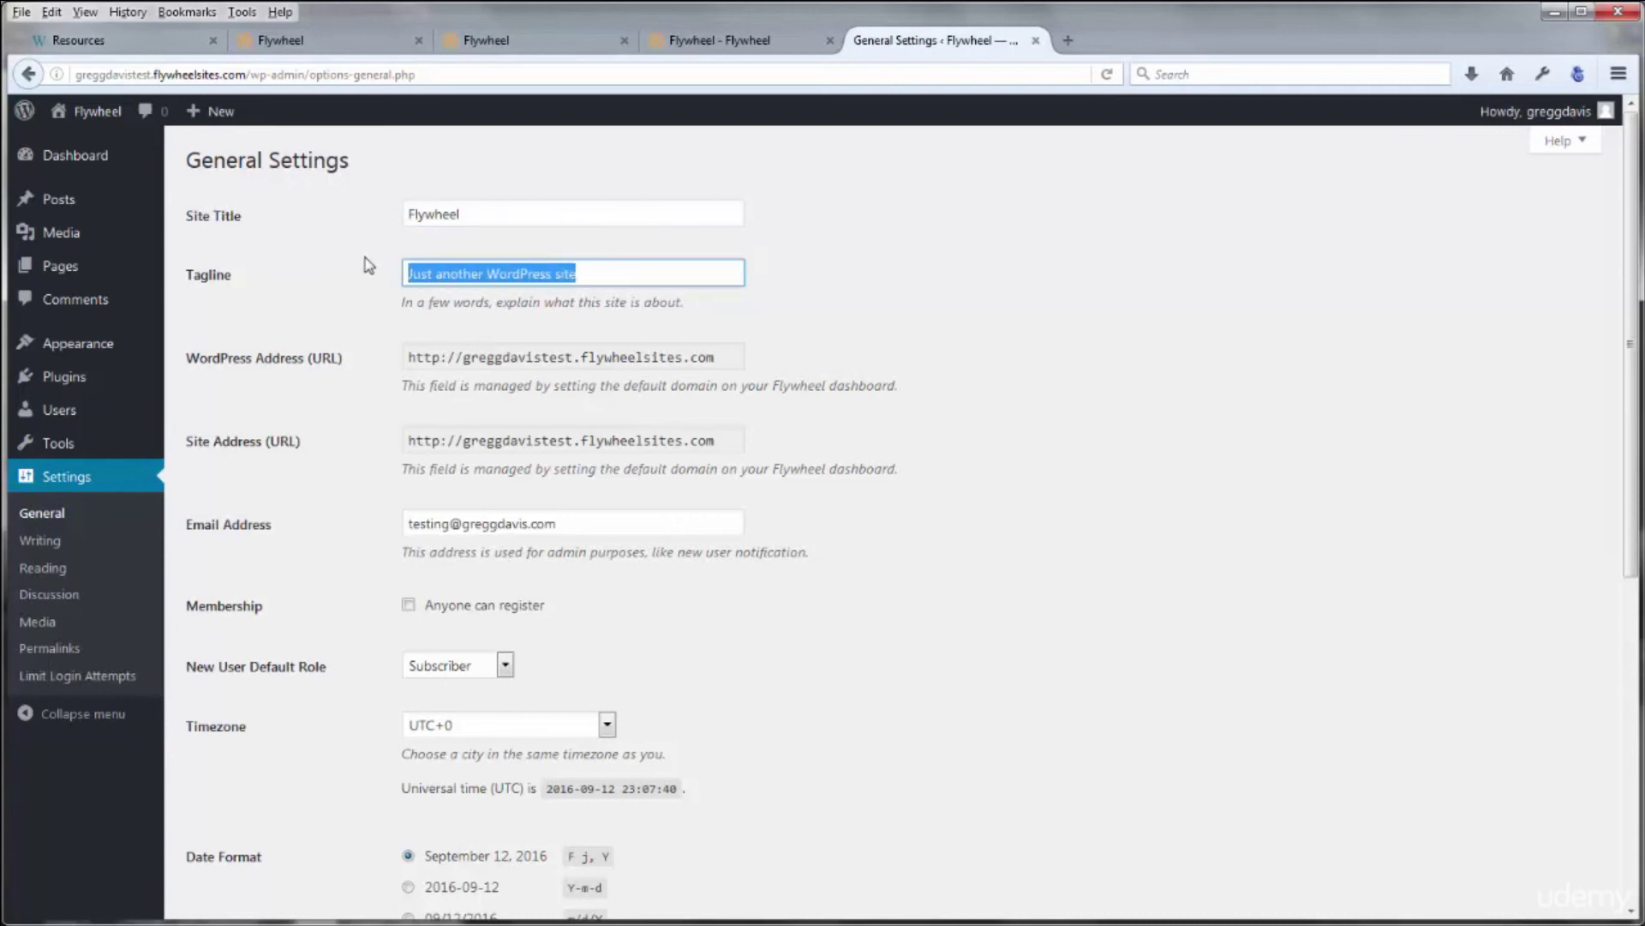
type("Ex")
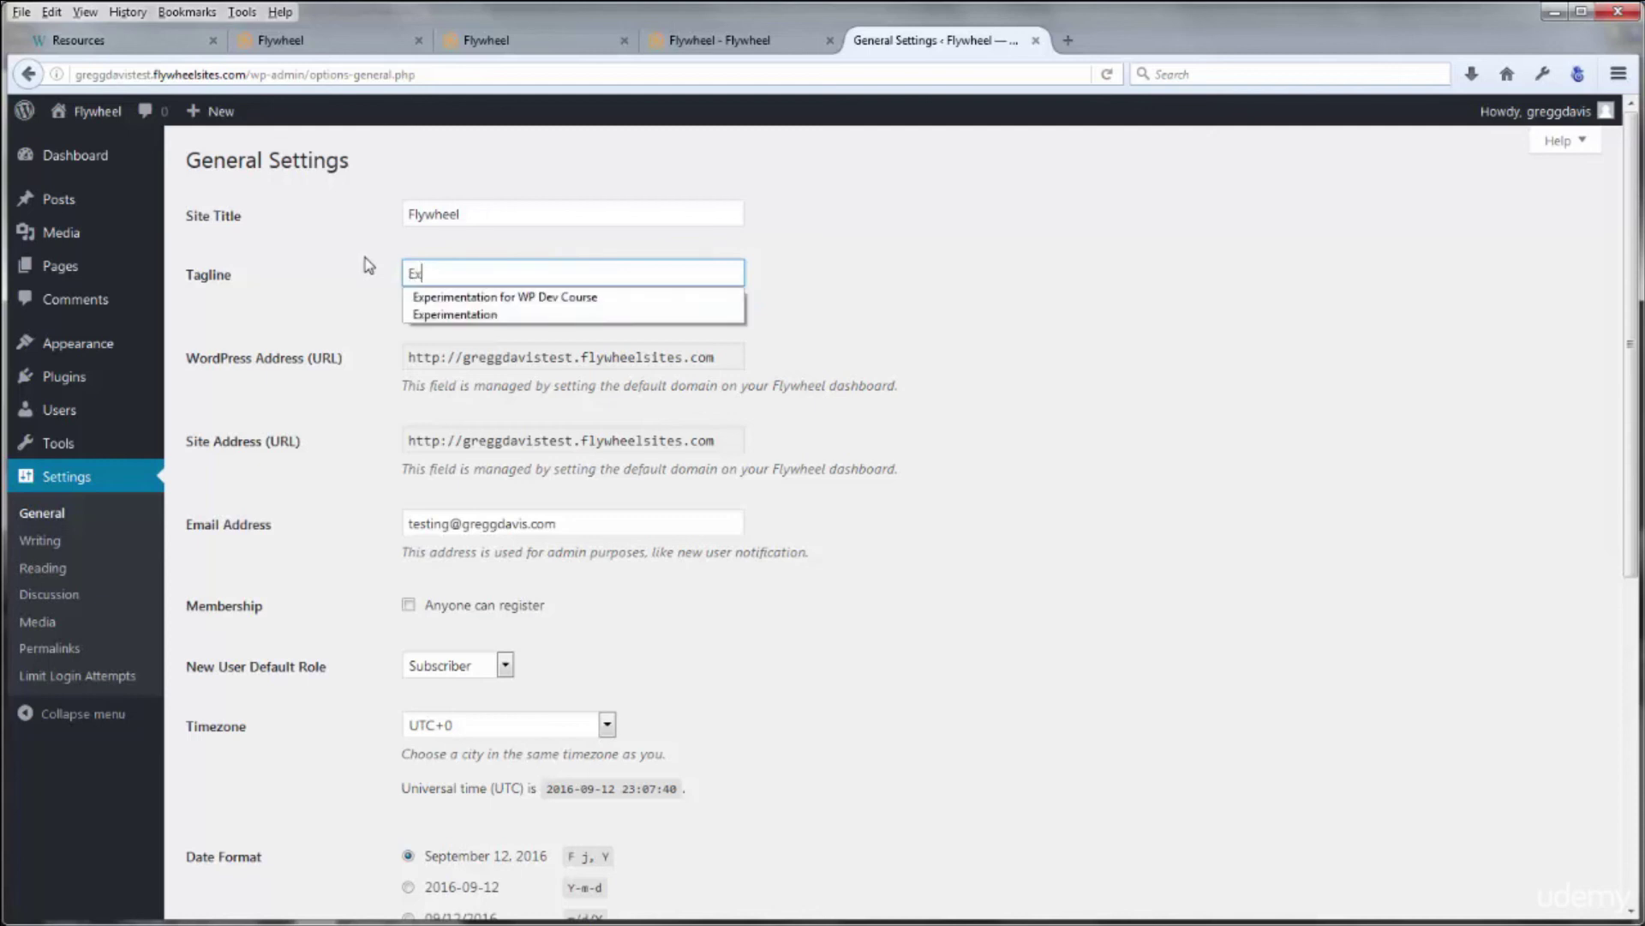
type("perimentation")
left_click(444, 316)
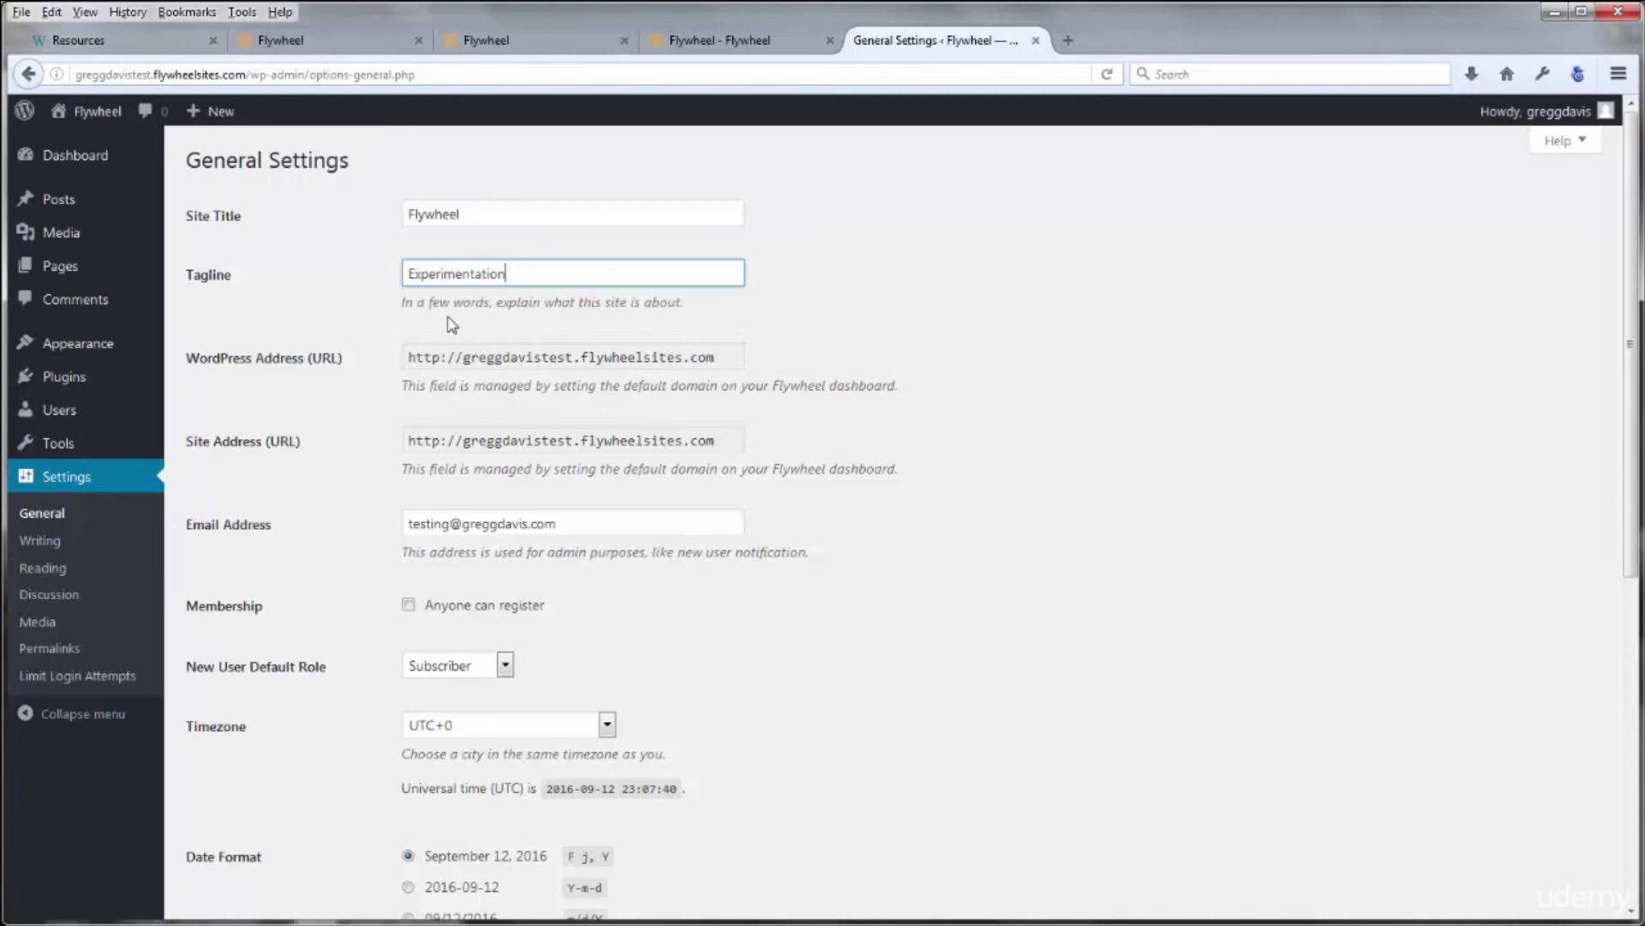
left_click(360, 294)
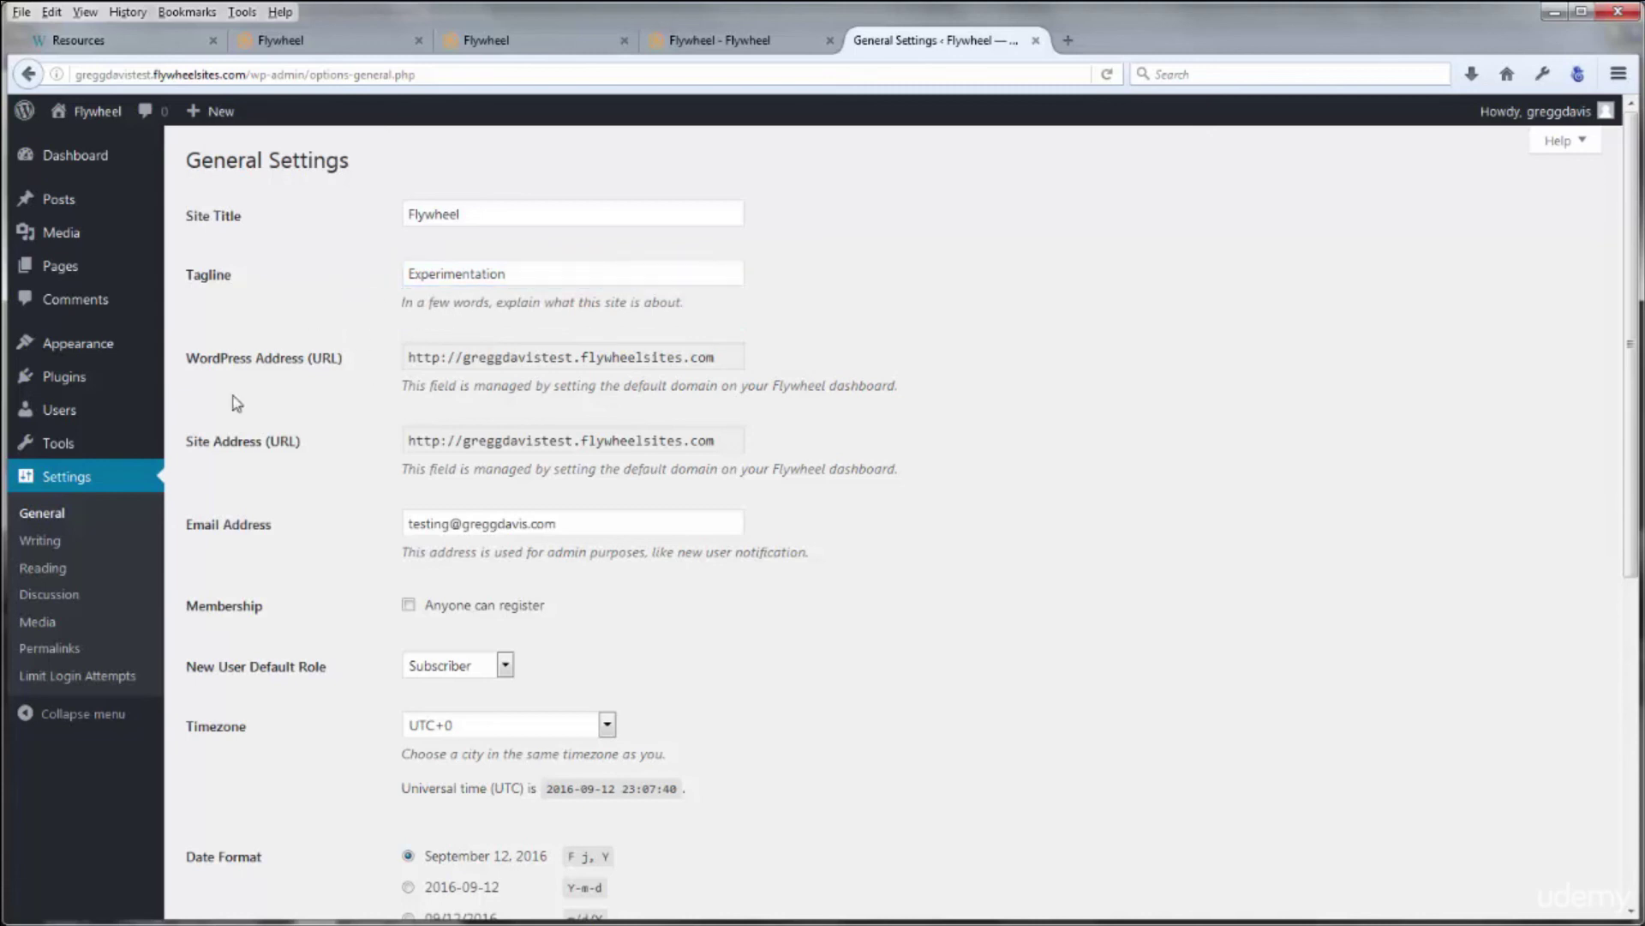
Step: Set the site timezone to Denver and save the general settings
scroll(355, 398, "down", 5)
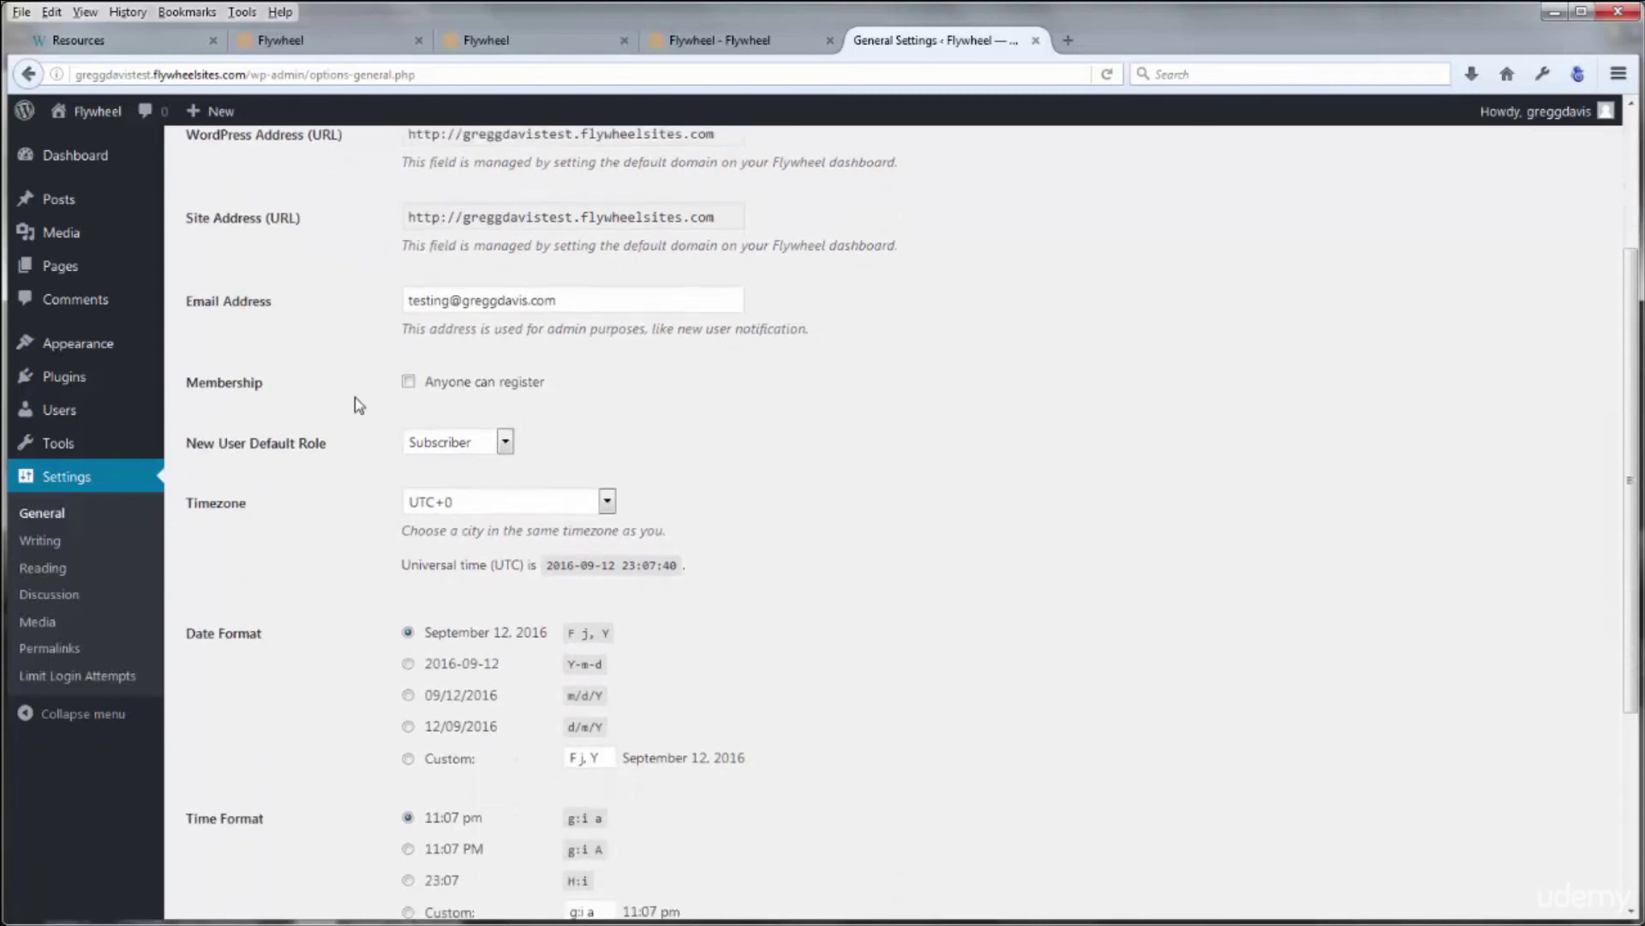
left_click(469, 393)
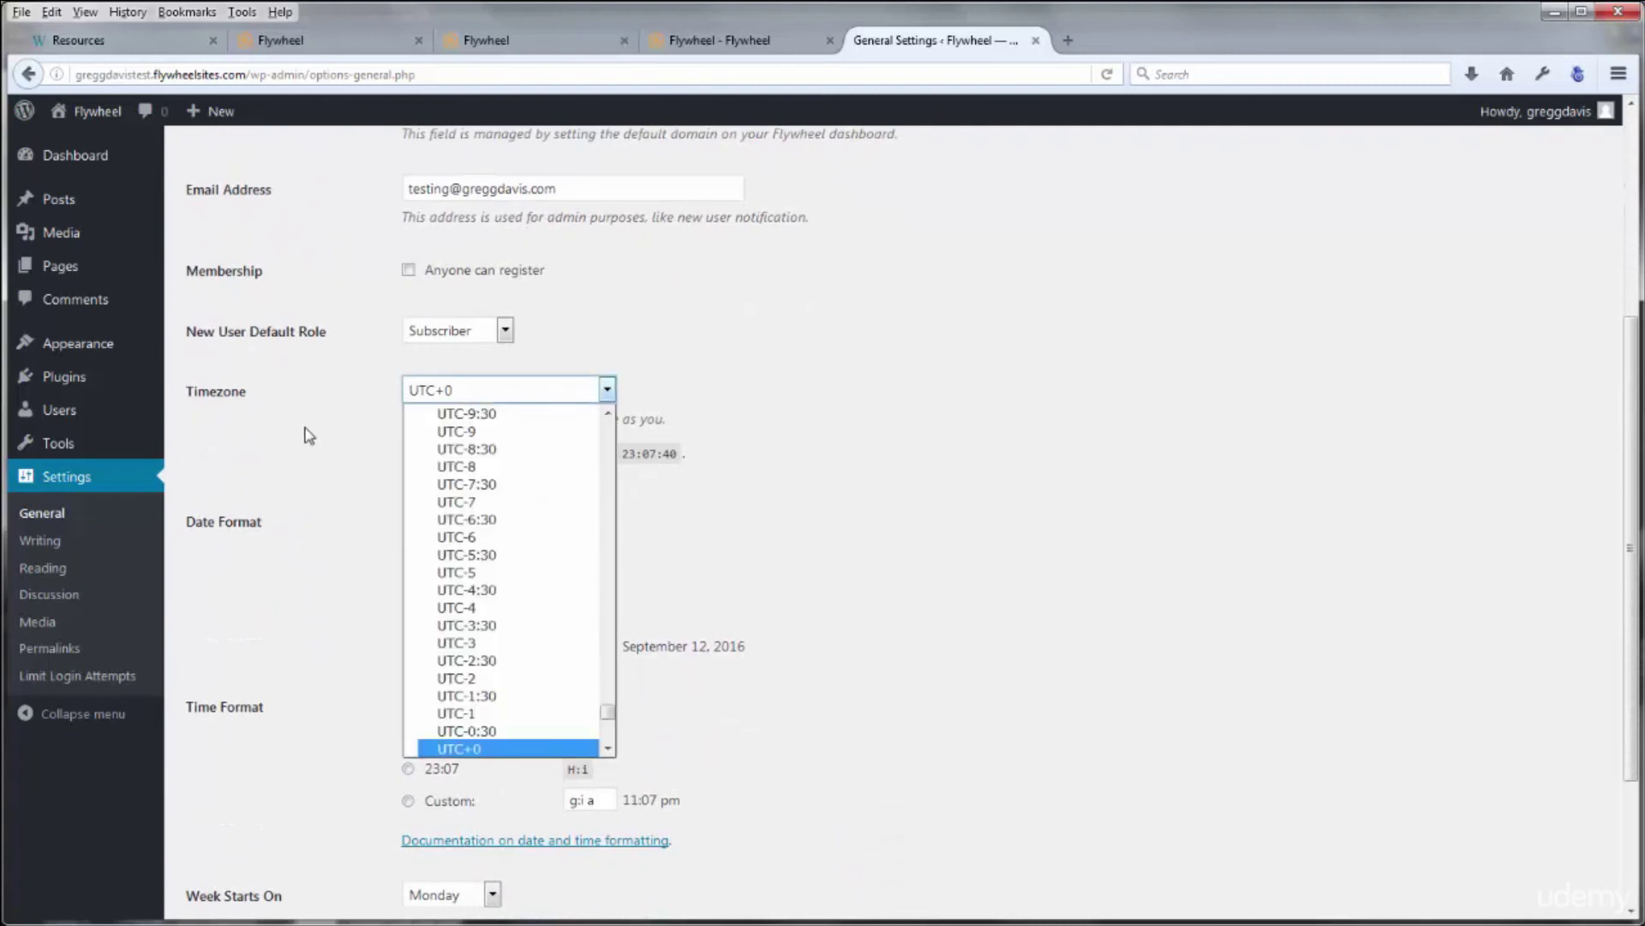
type("denver")
left_click(485, 751)
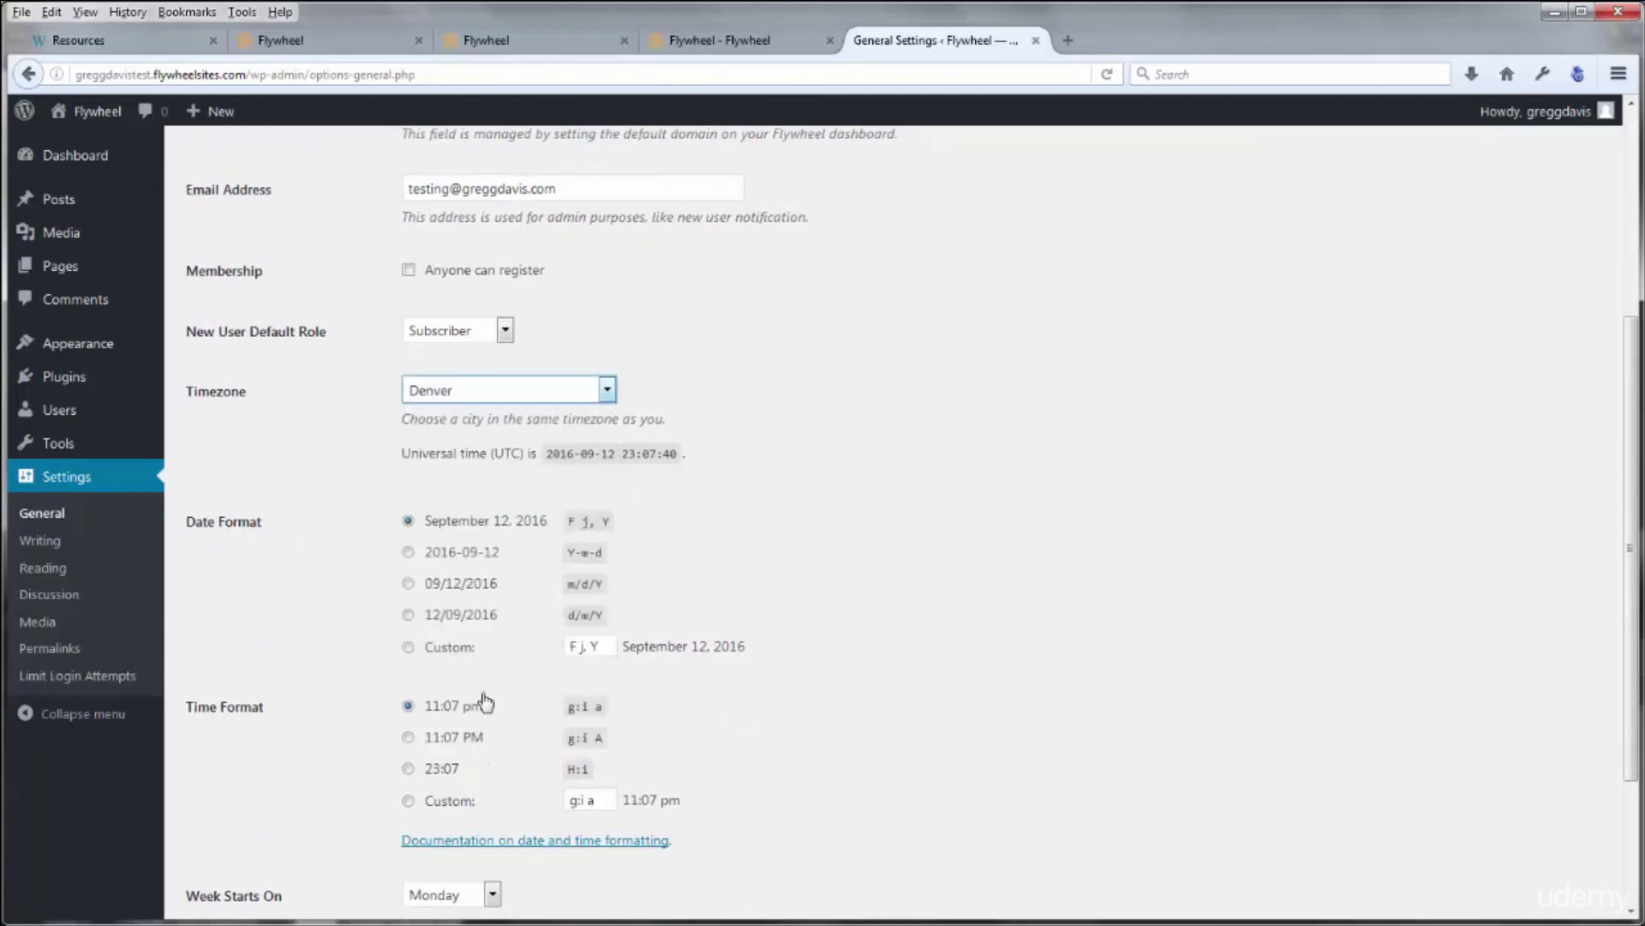
scroll(360, 480, "down", 3)
left_click(257, 821)
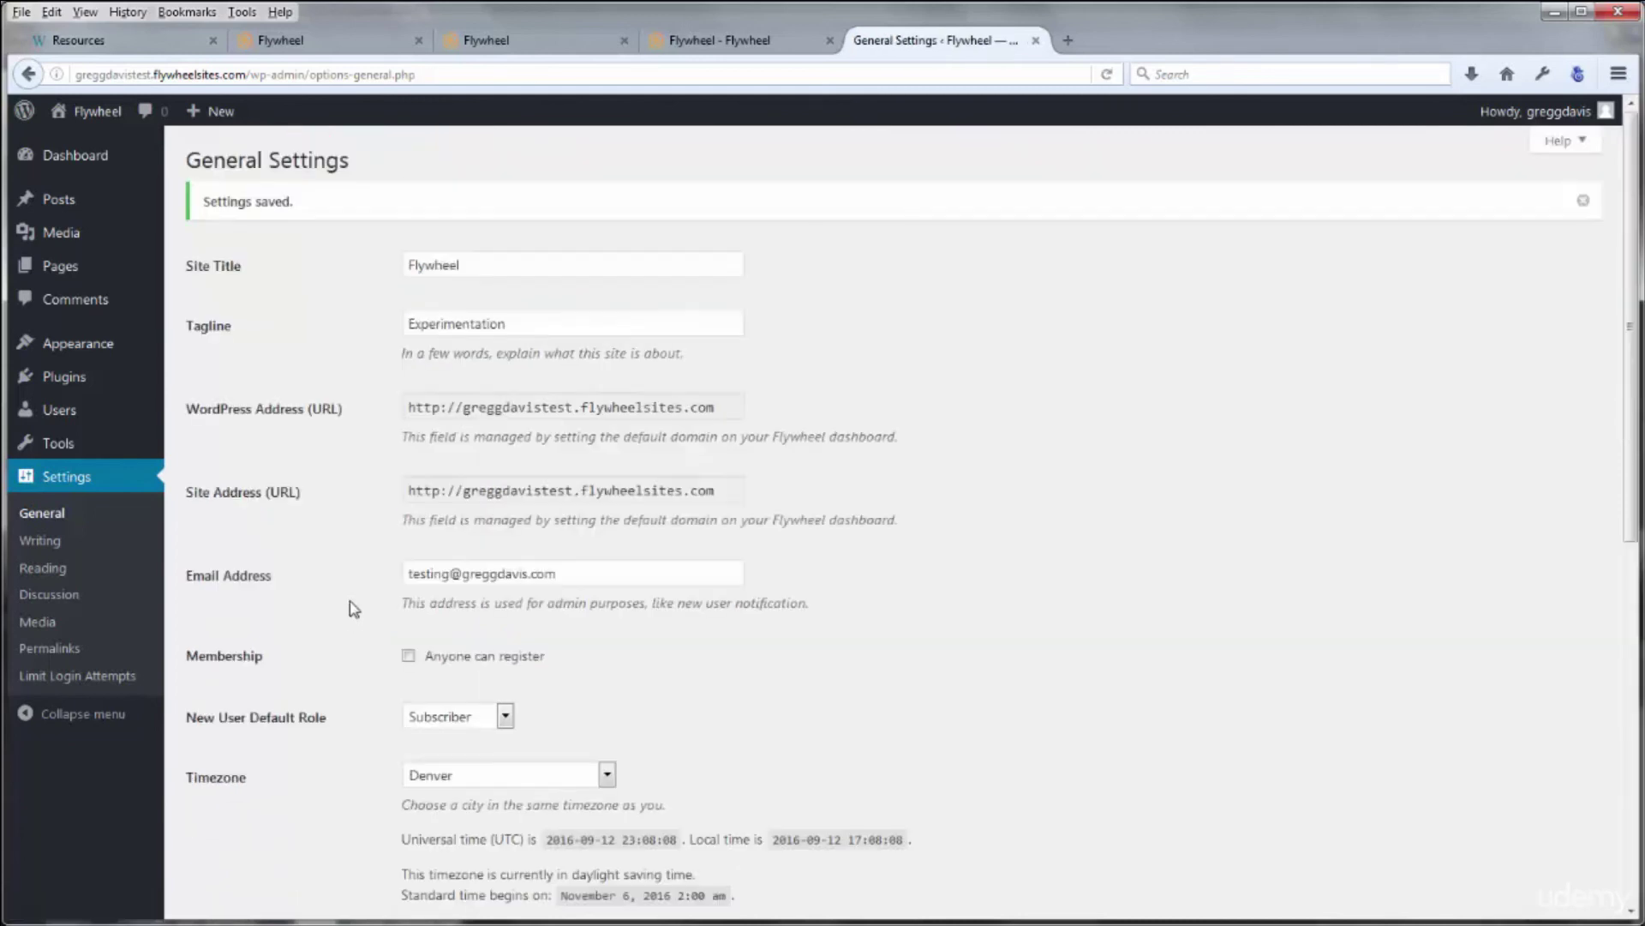
left_click(37, 621)
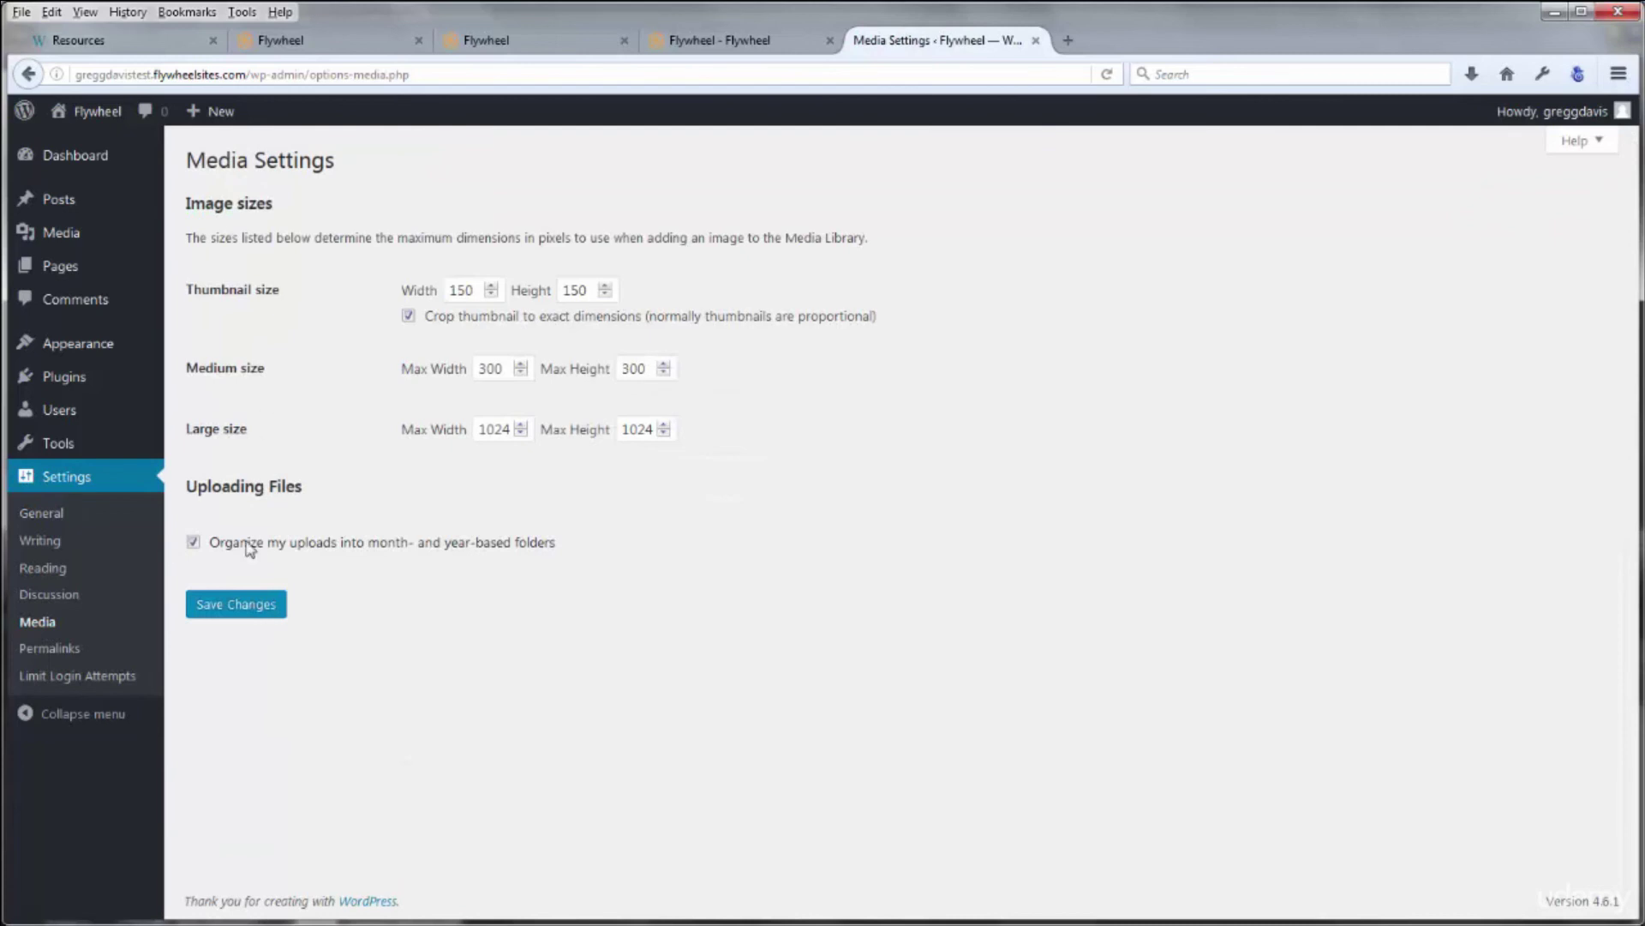
Step: Turn off month/year upload folders and switch permalinks to Post name, saving both pages
left_click(193, 544)
left_click(228, 605)
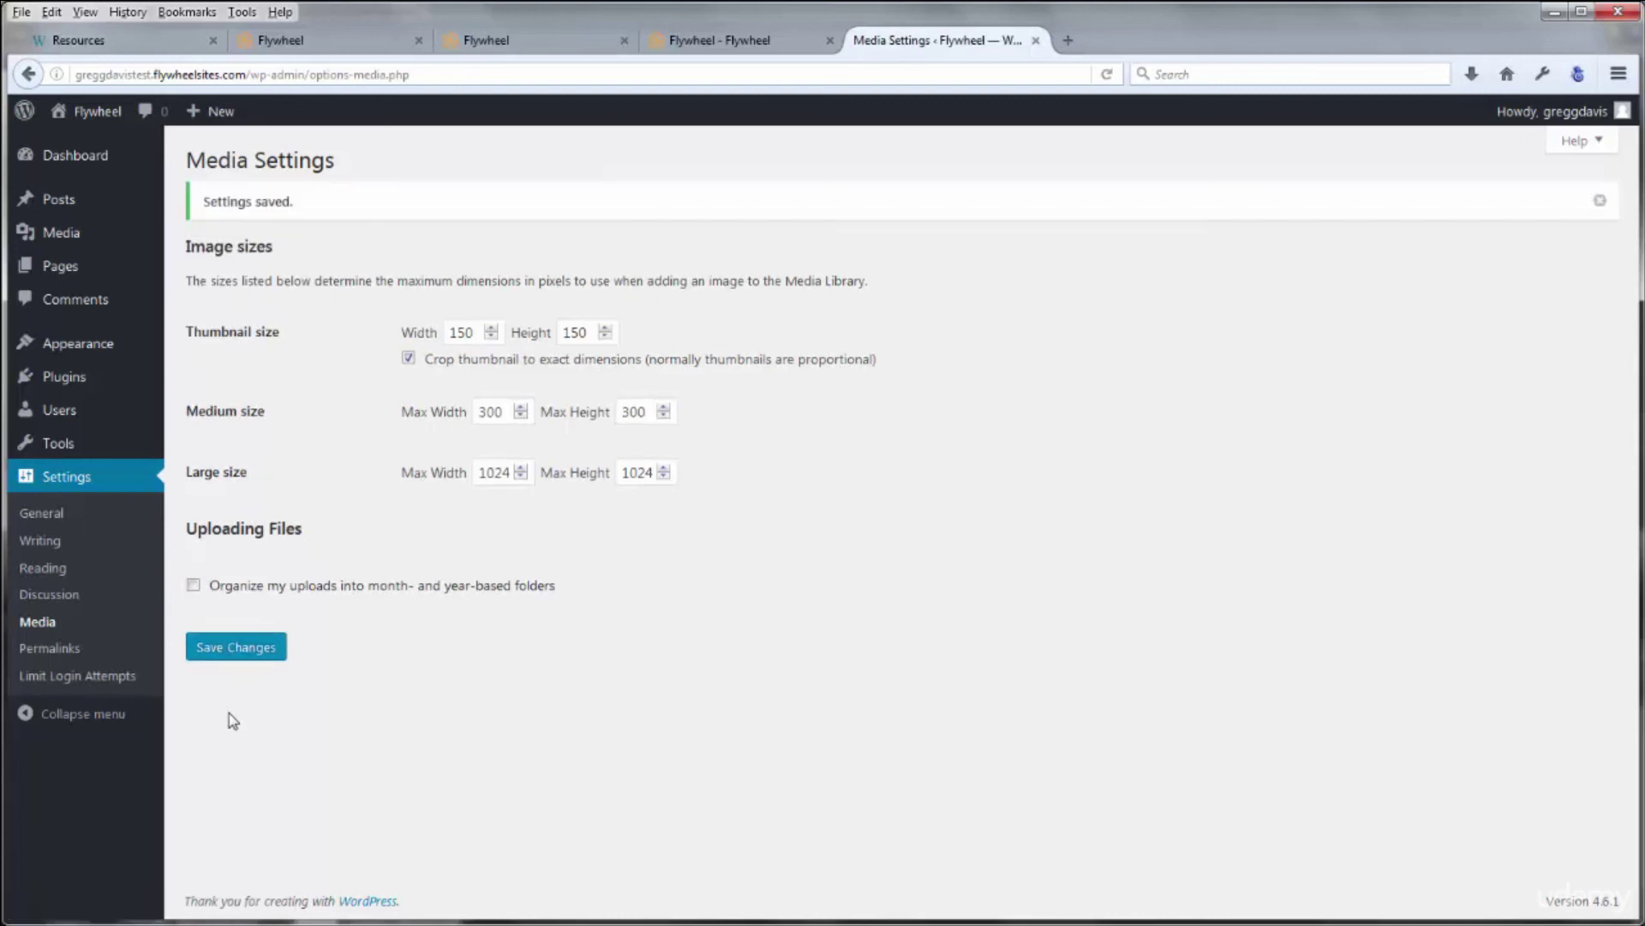
left_click(68, 655)
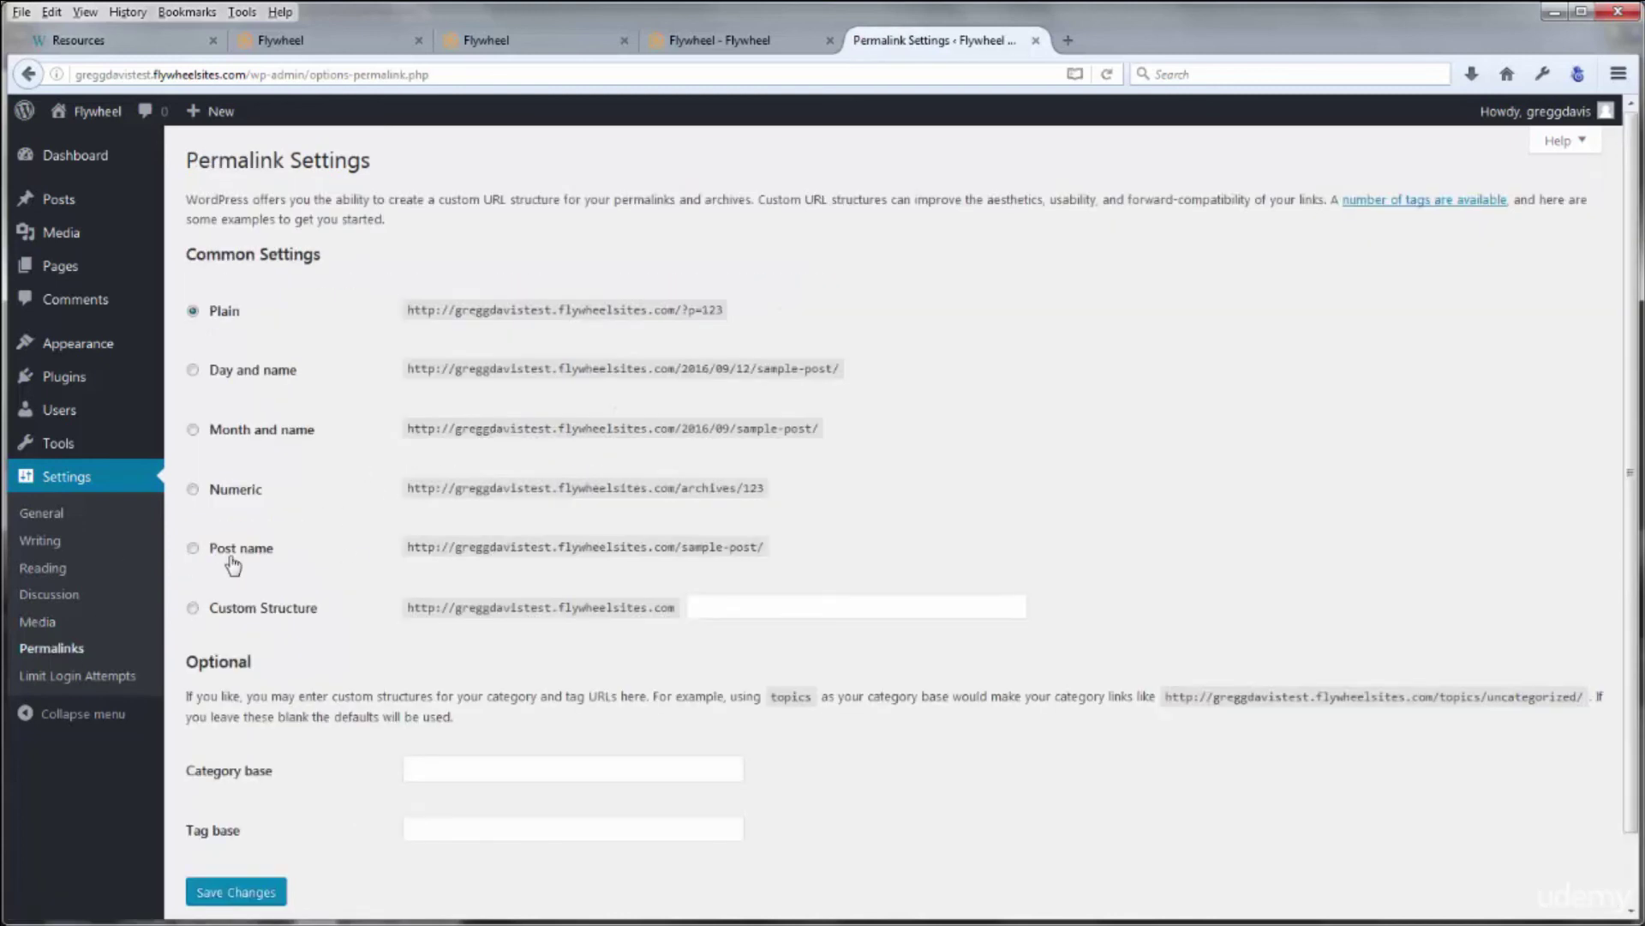
left_click(193, 548)
left_click(226, 892)
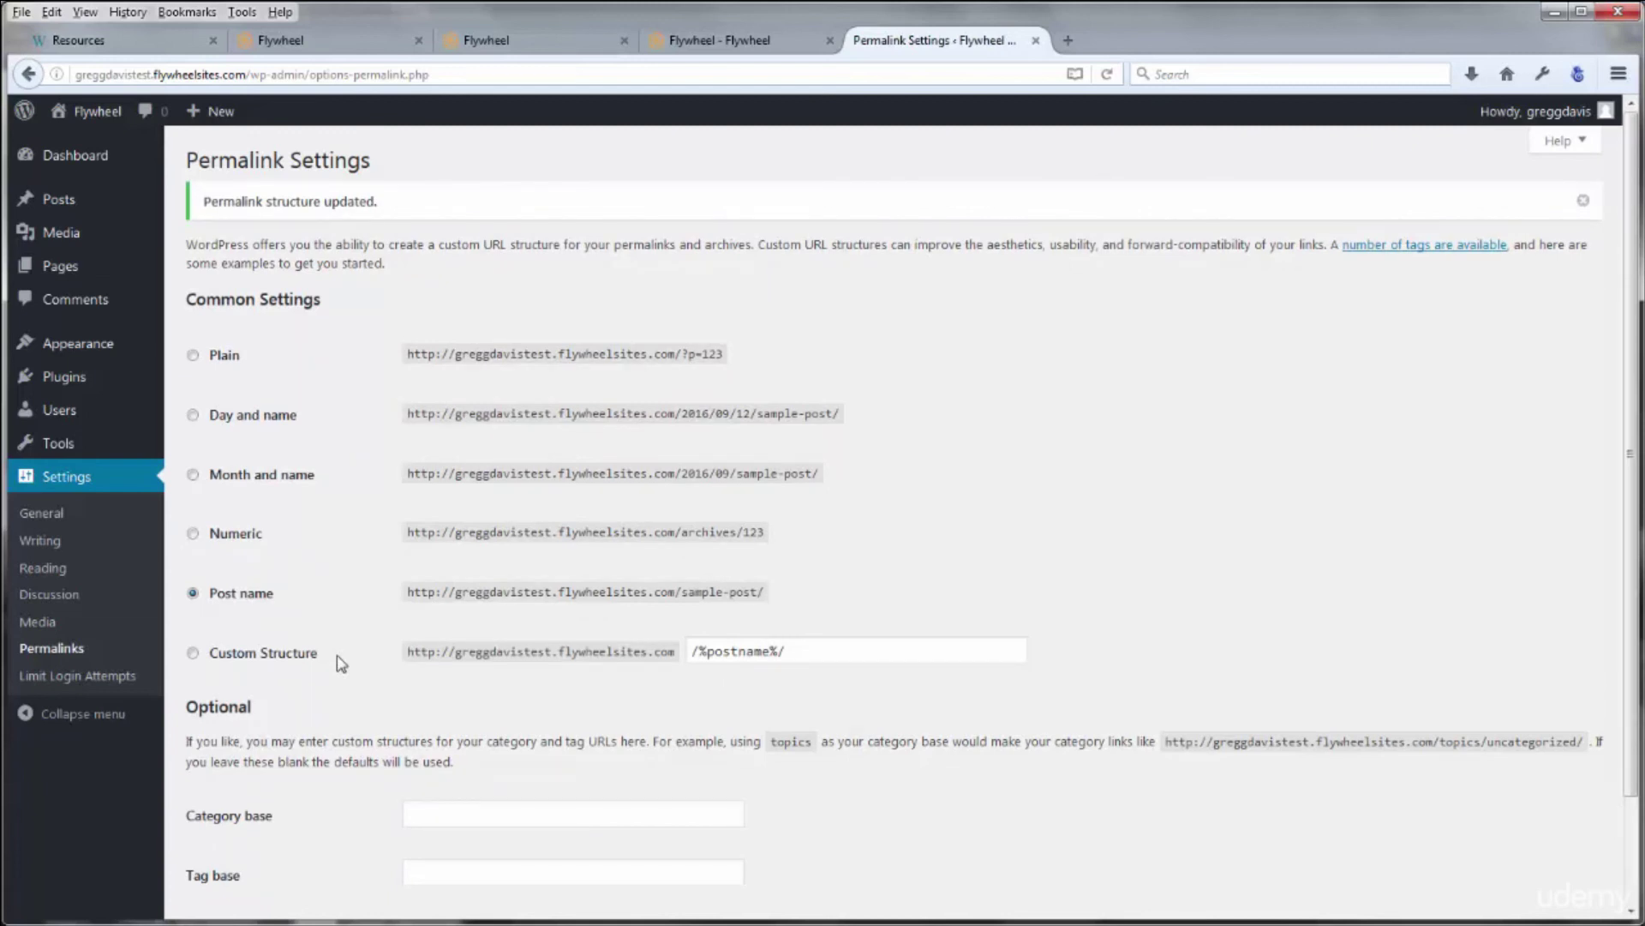
Step: Look over the Limit Login Attempts options unchanged, then return to the Dashboard
left_click(109, 676)
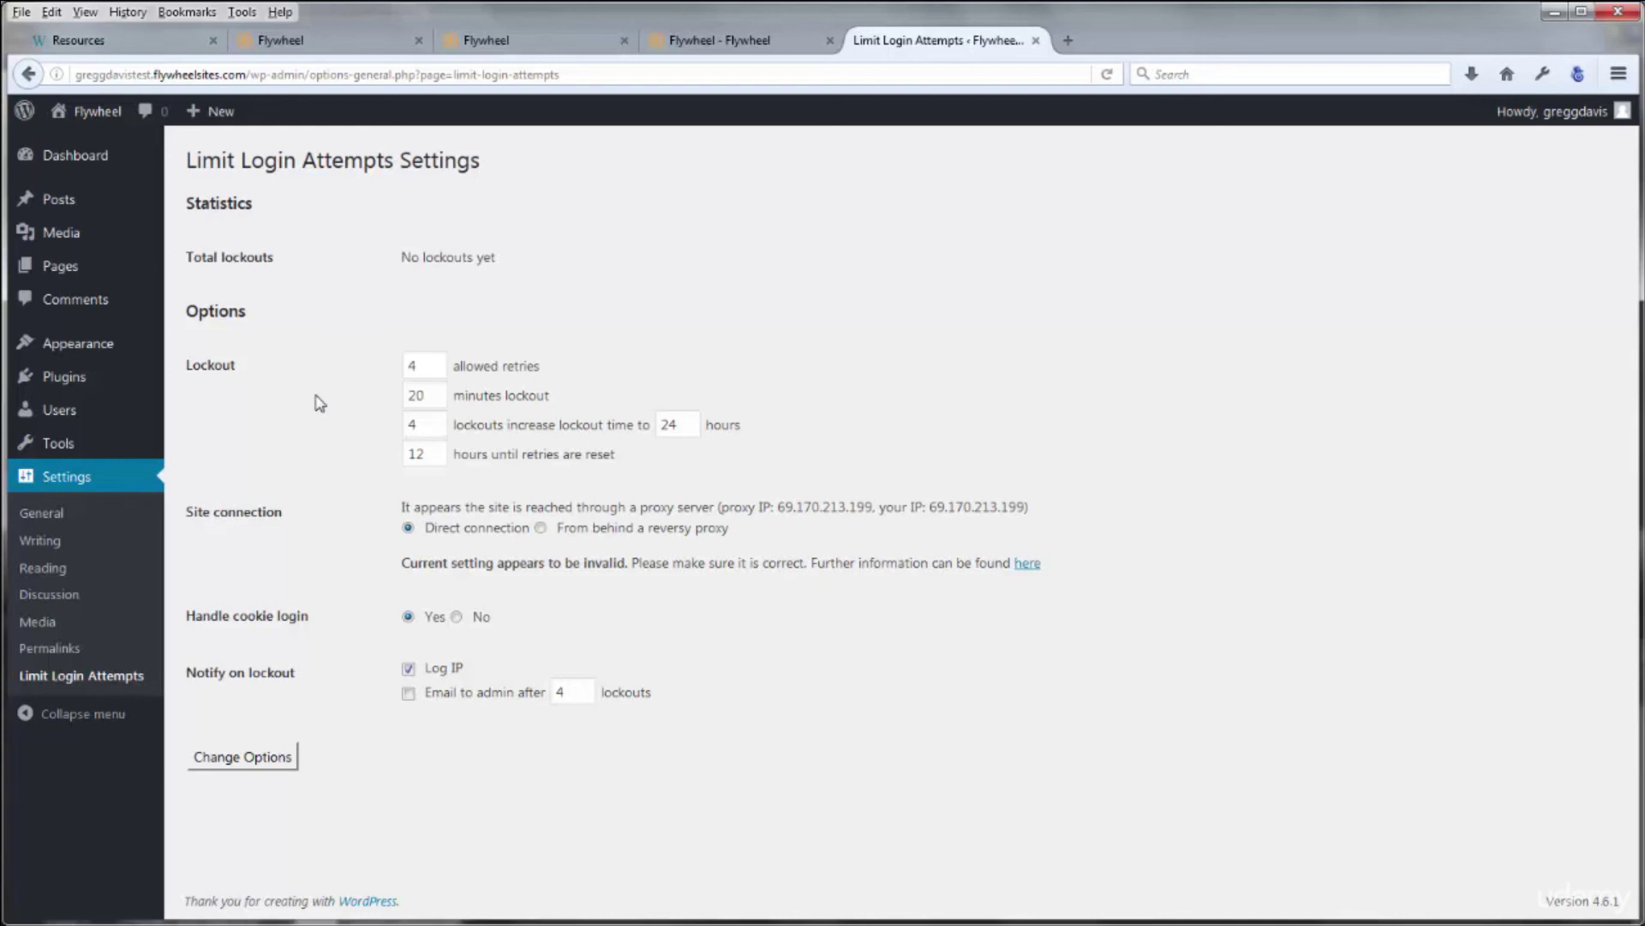
left_click(95, 157)
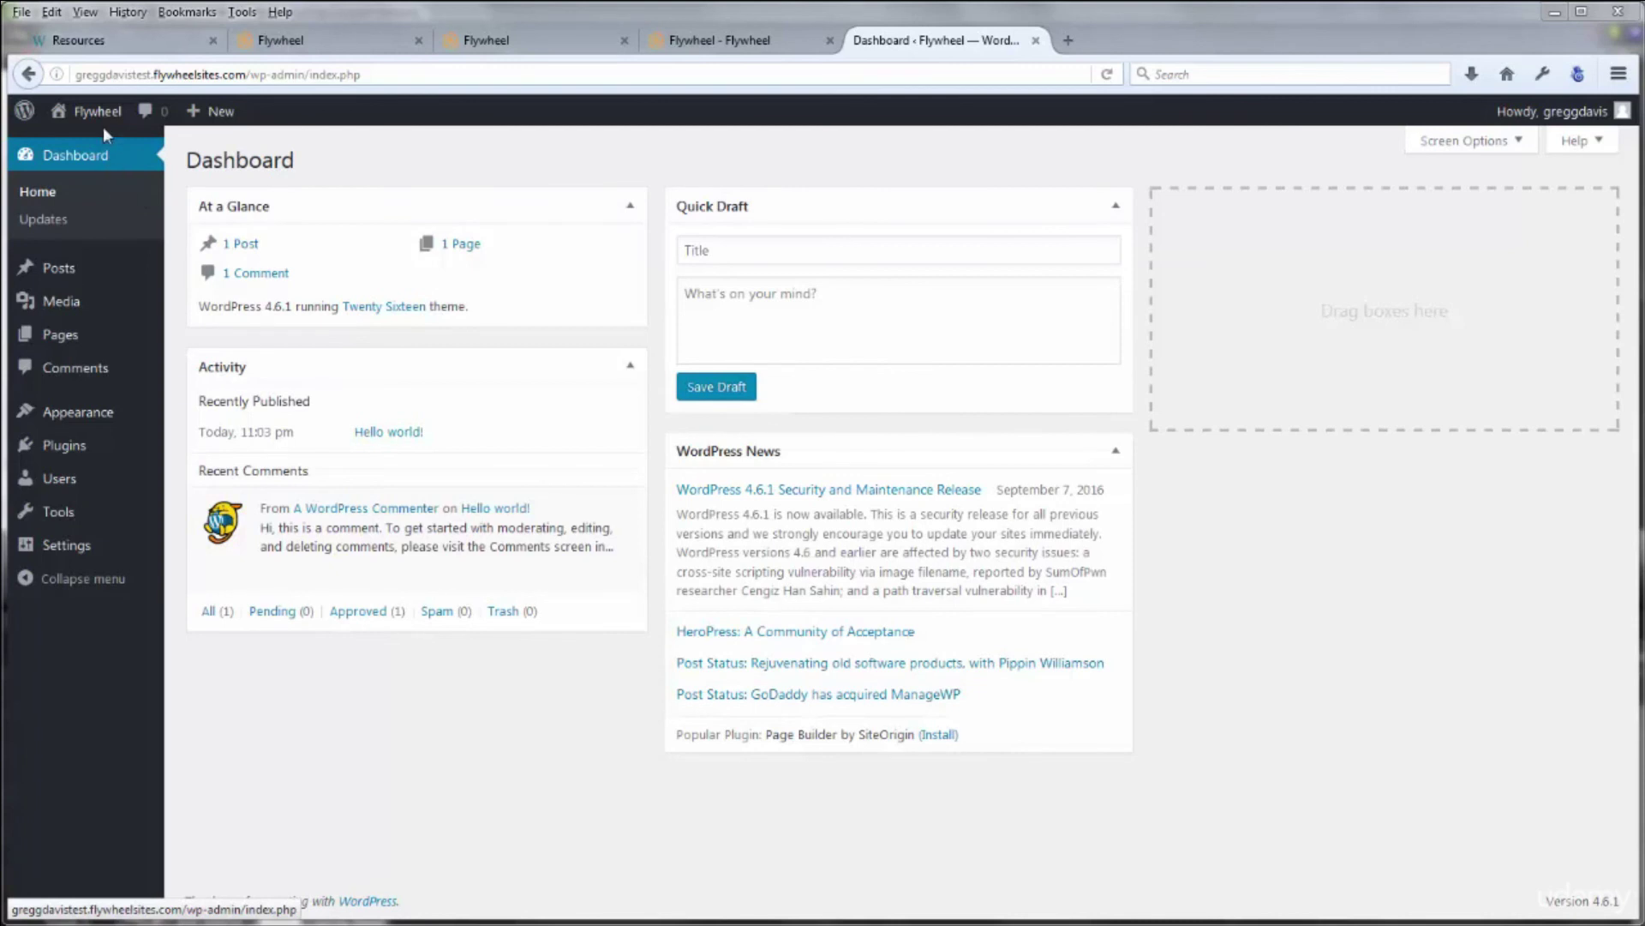
Step: Open Visit Site in a new tab and view the front page with its Experimentation tagline
mouse_move(98, 120)
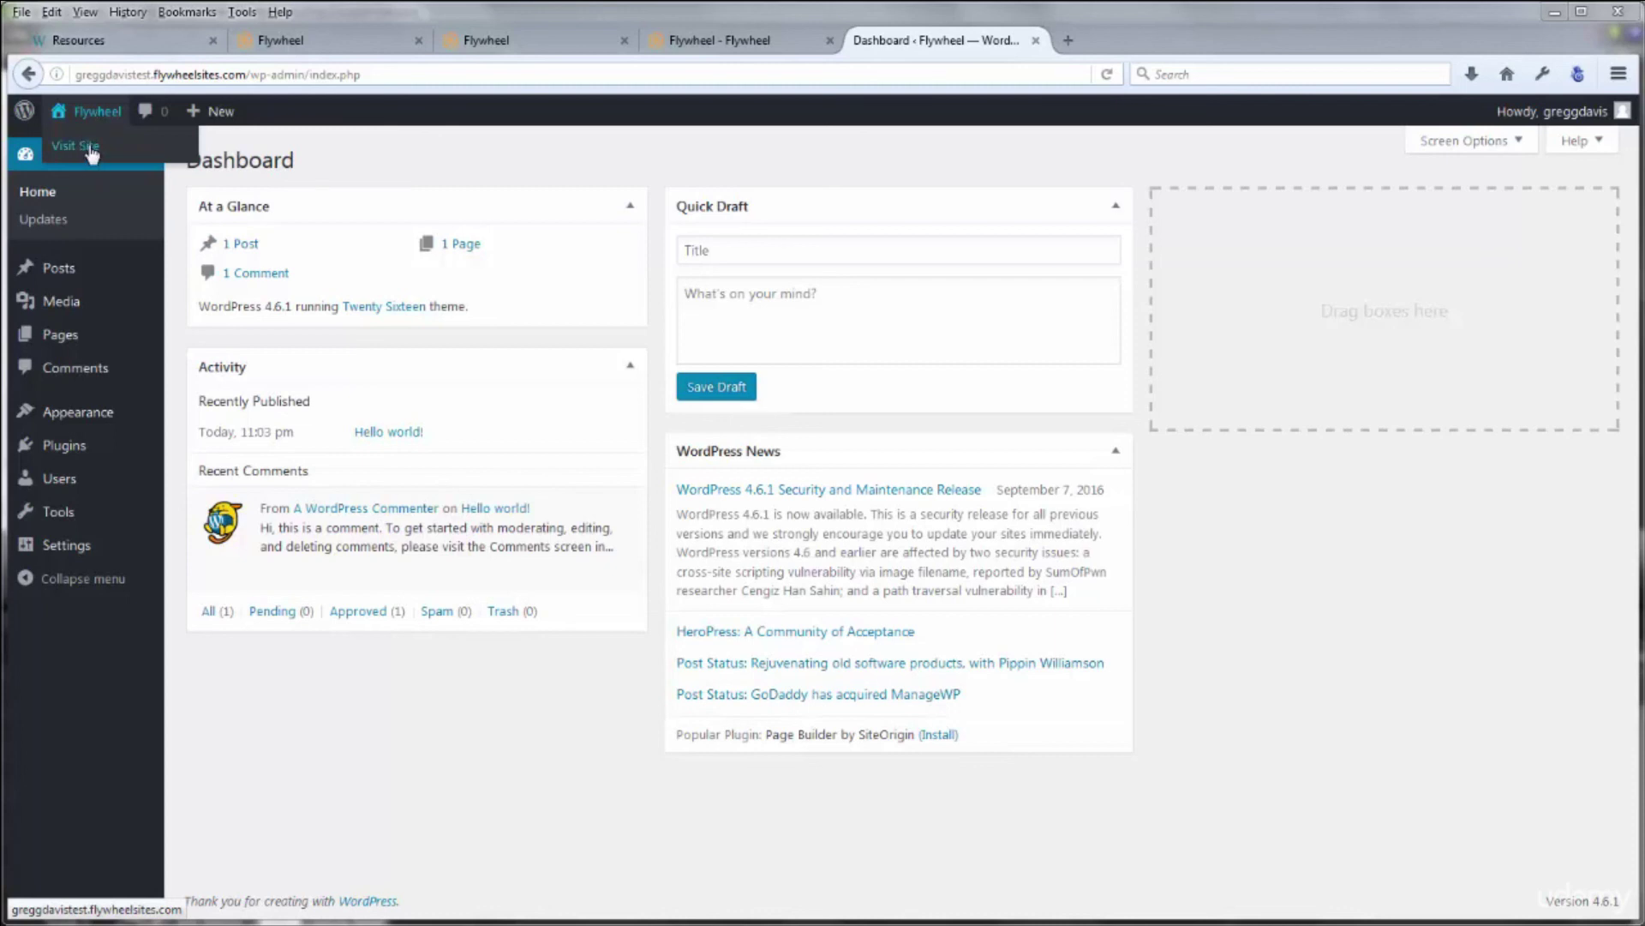
right_click(91, 151)
left_click(99, 156)
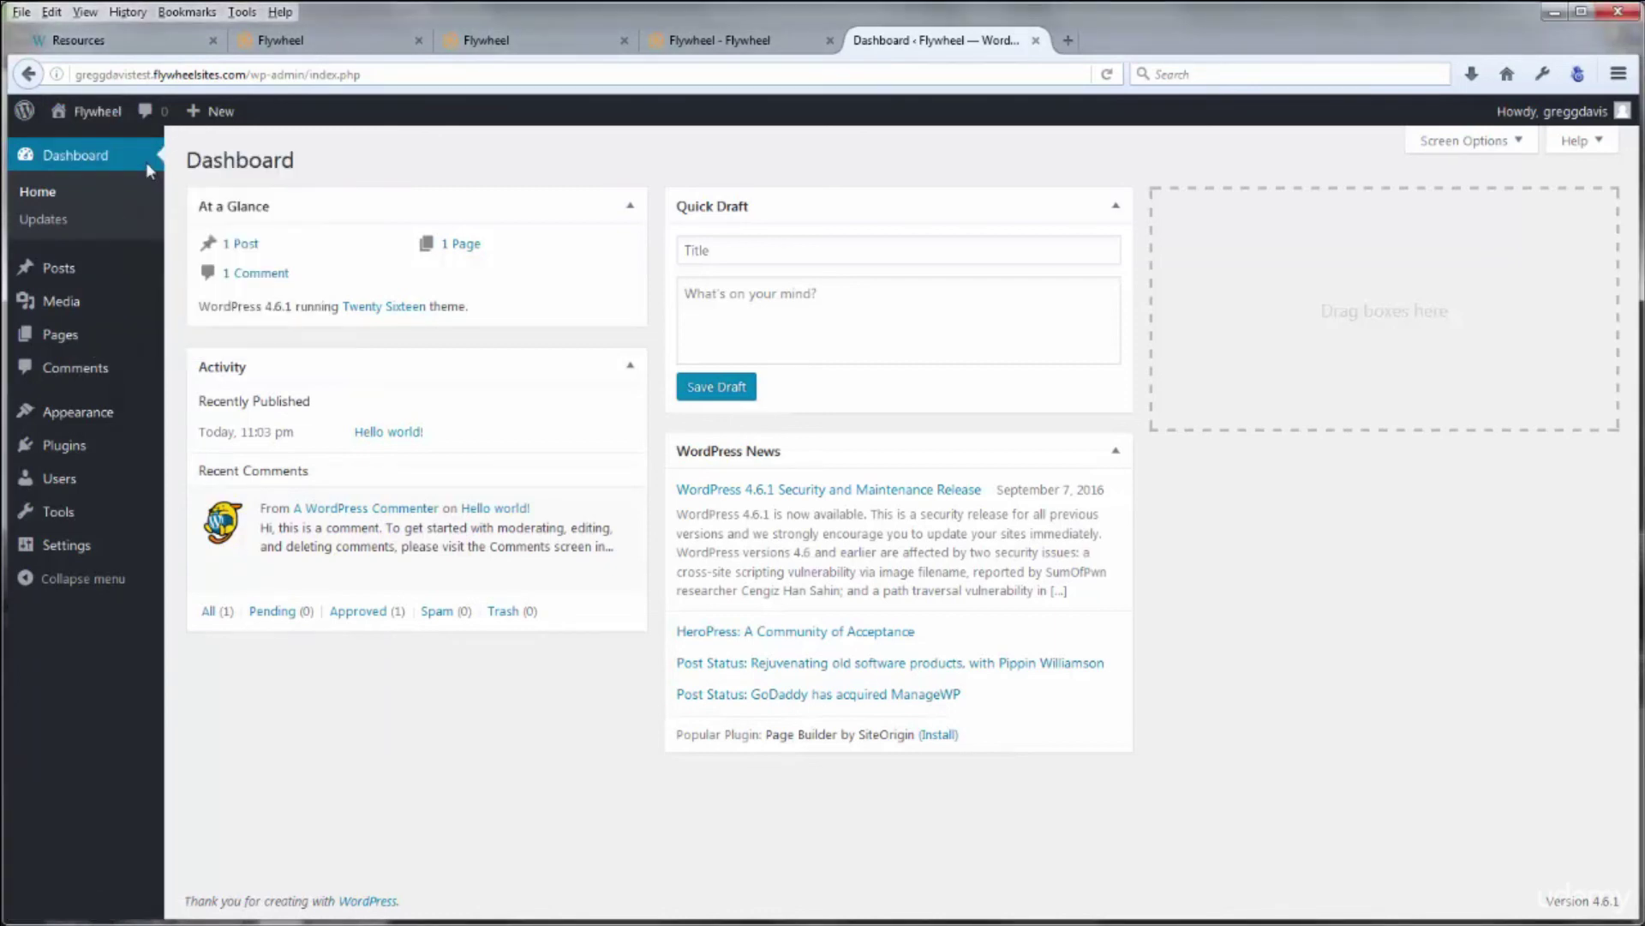
left_click(1114, 42)
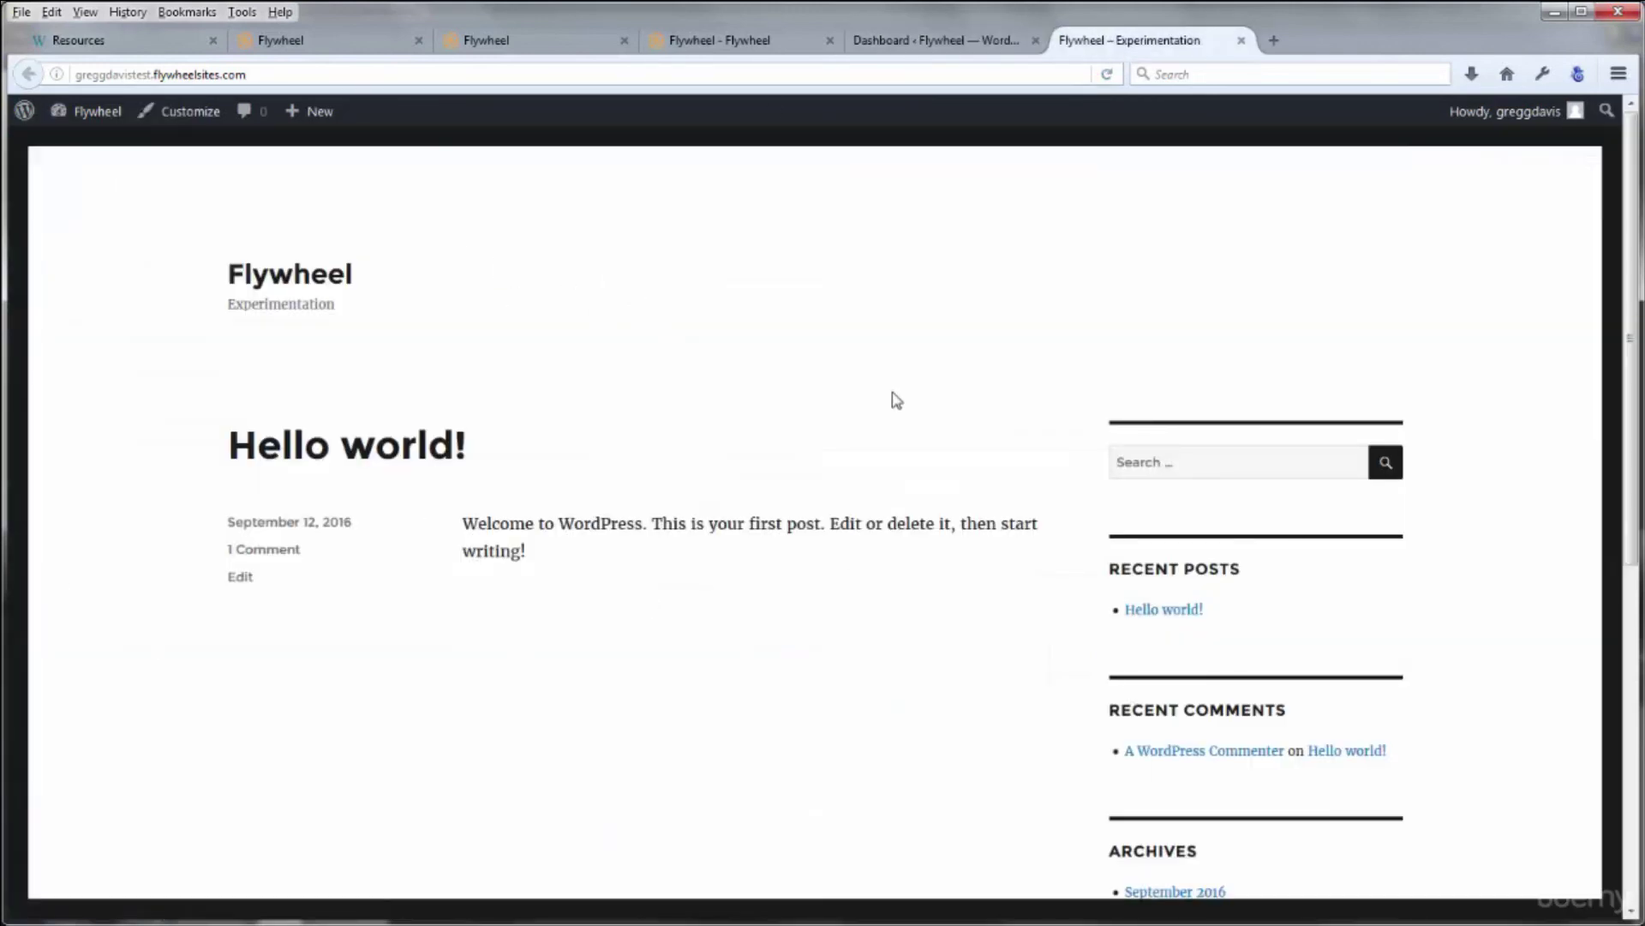
scroll(896, 399, "down", 5)
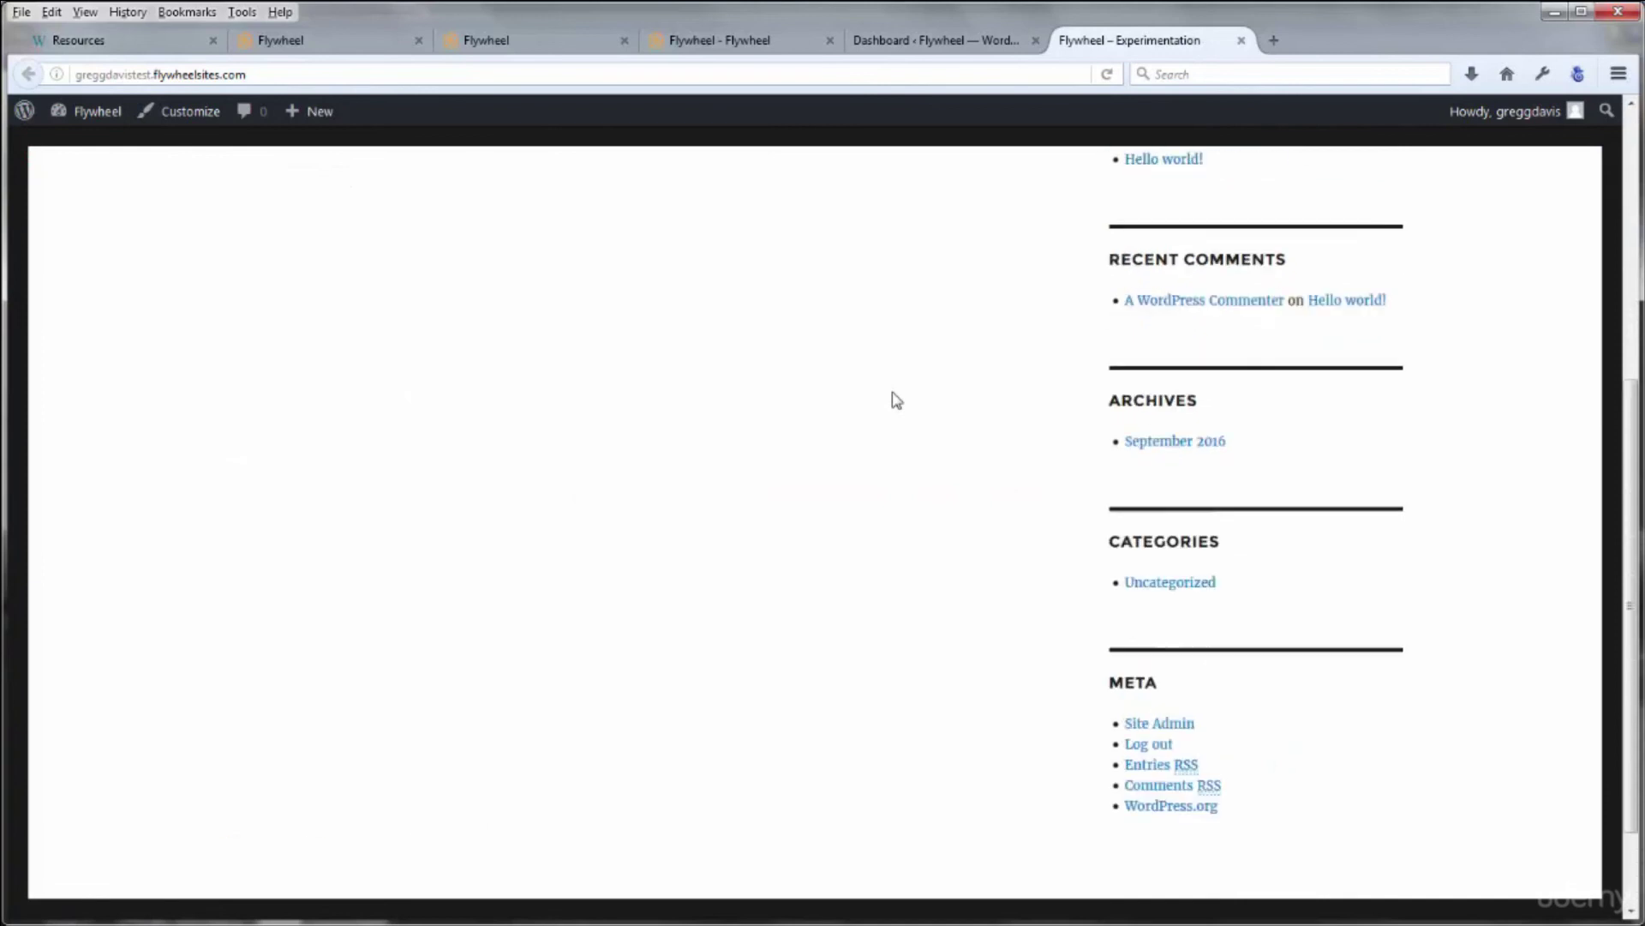
scroll(896, 399, "up", 5)
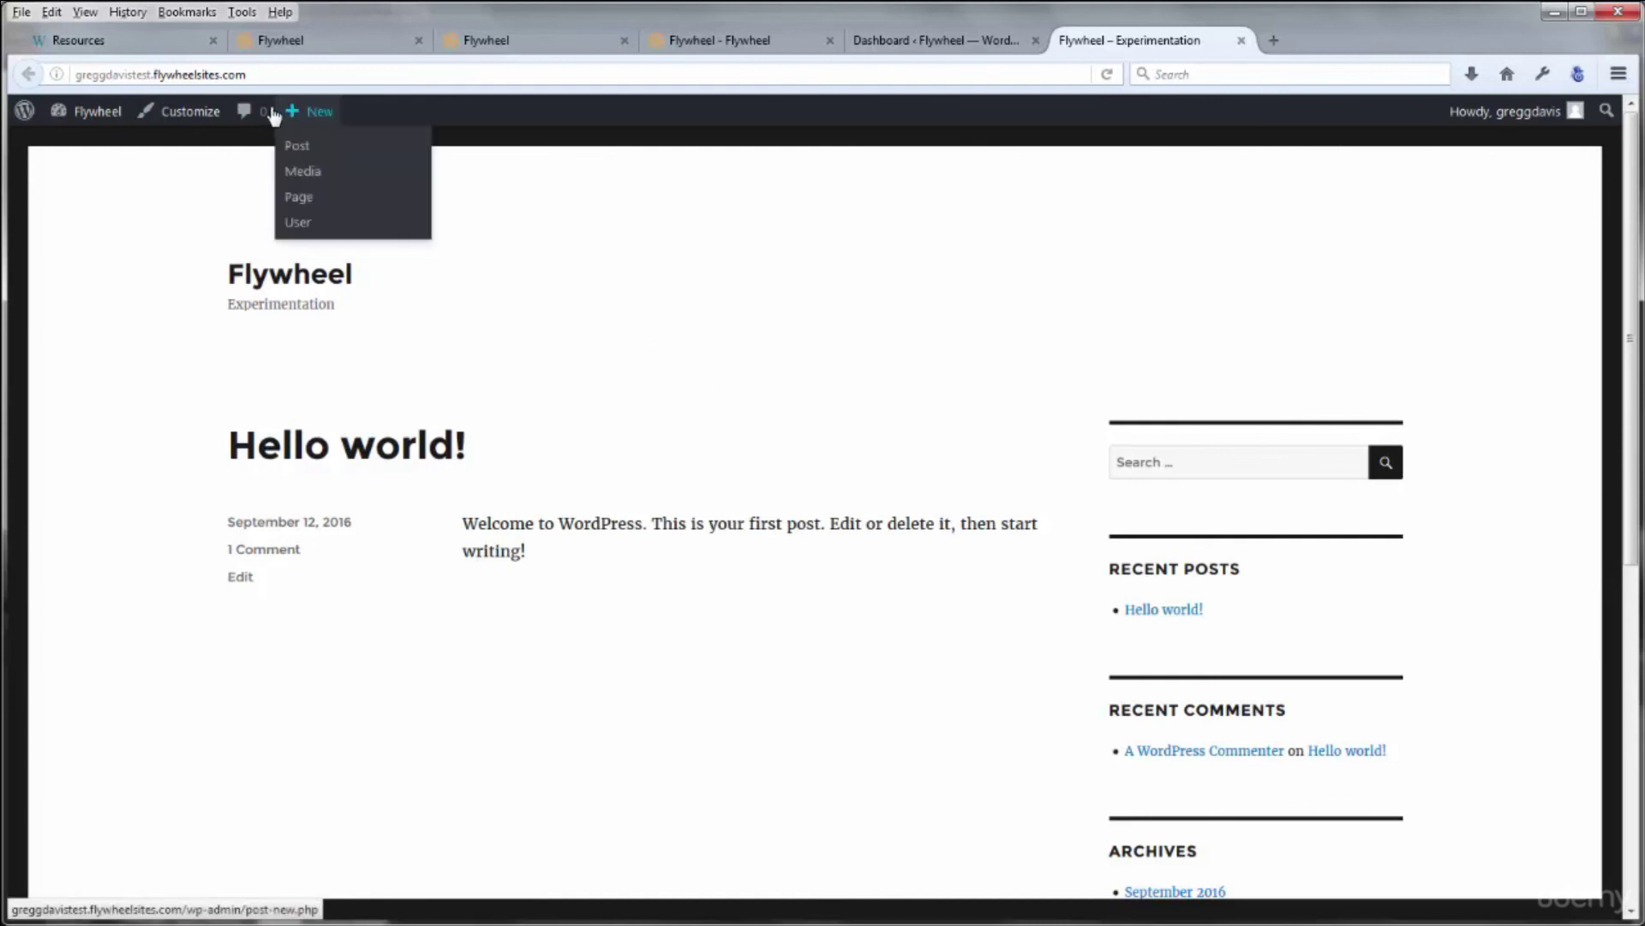
Step: Uncheck 'Show Toolbar when viewing site' in your profile, update it, and return to the site tab
left_click(872, 43)
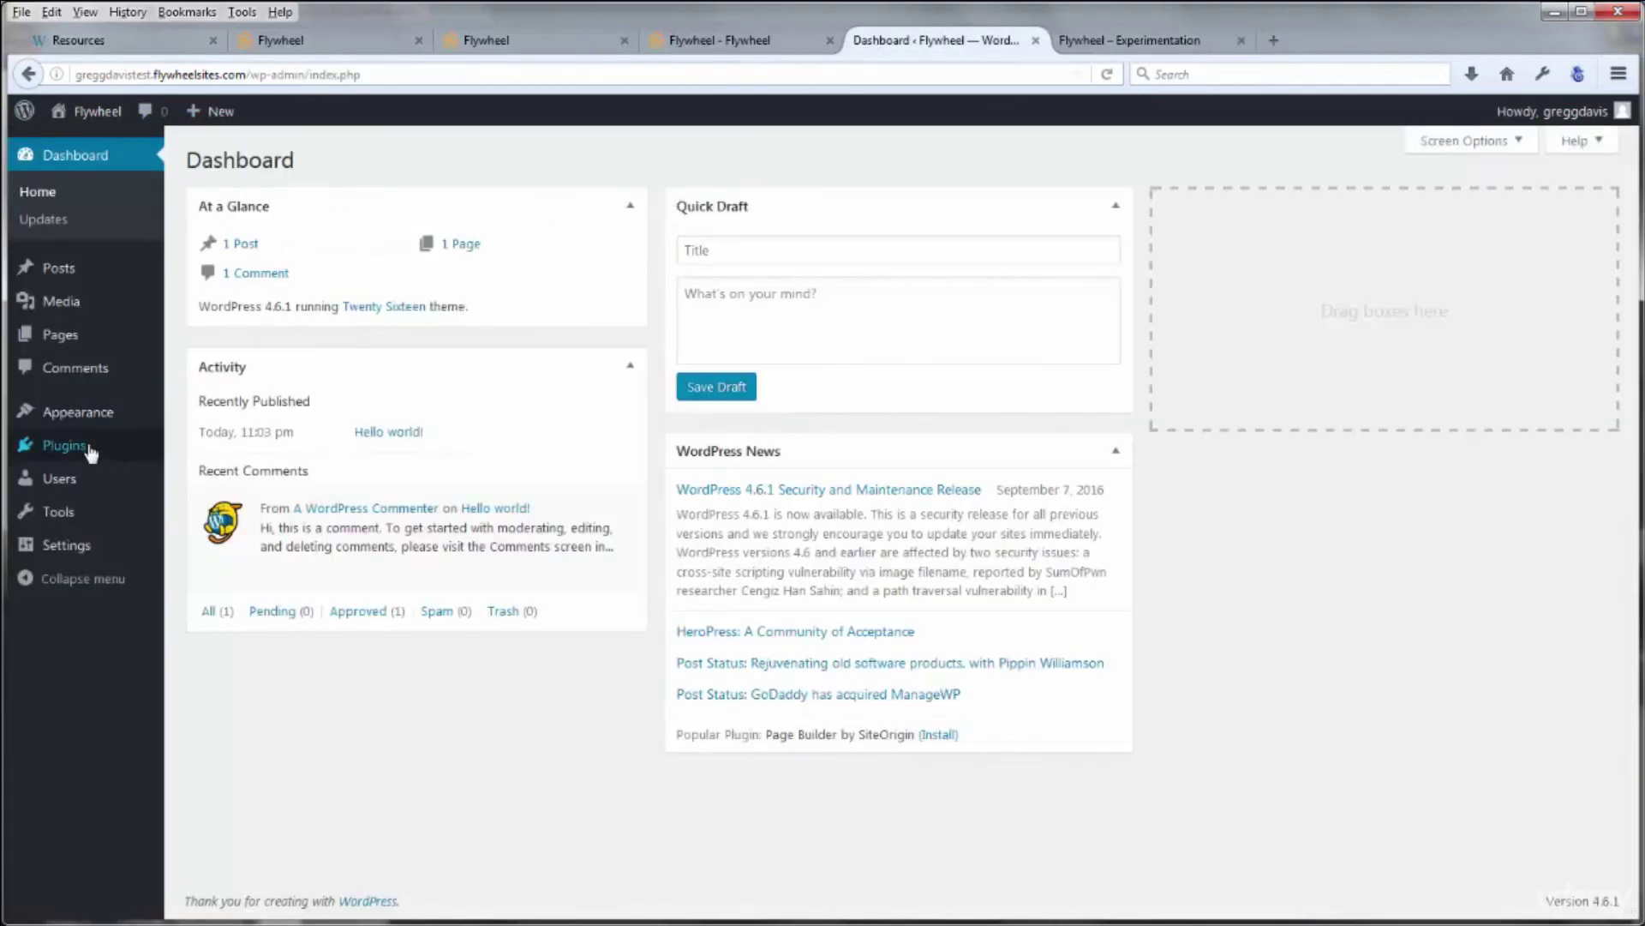
mouse_move(101, 451)
mouse_move(64, 480)
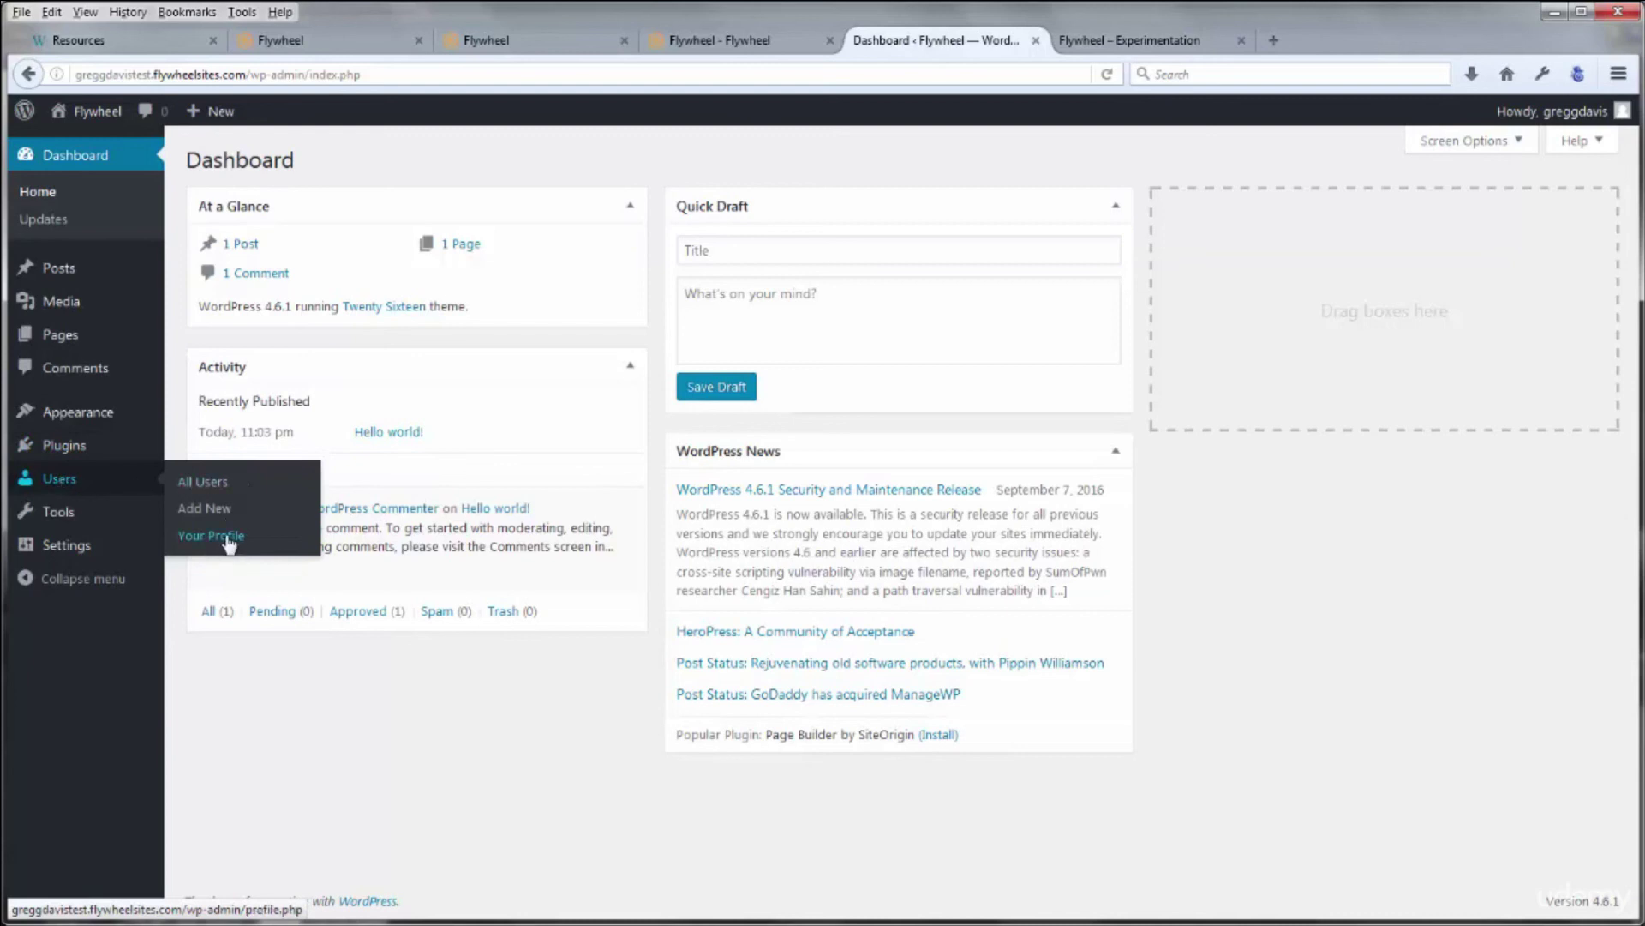
mouse_move(1556, 124)
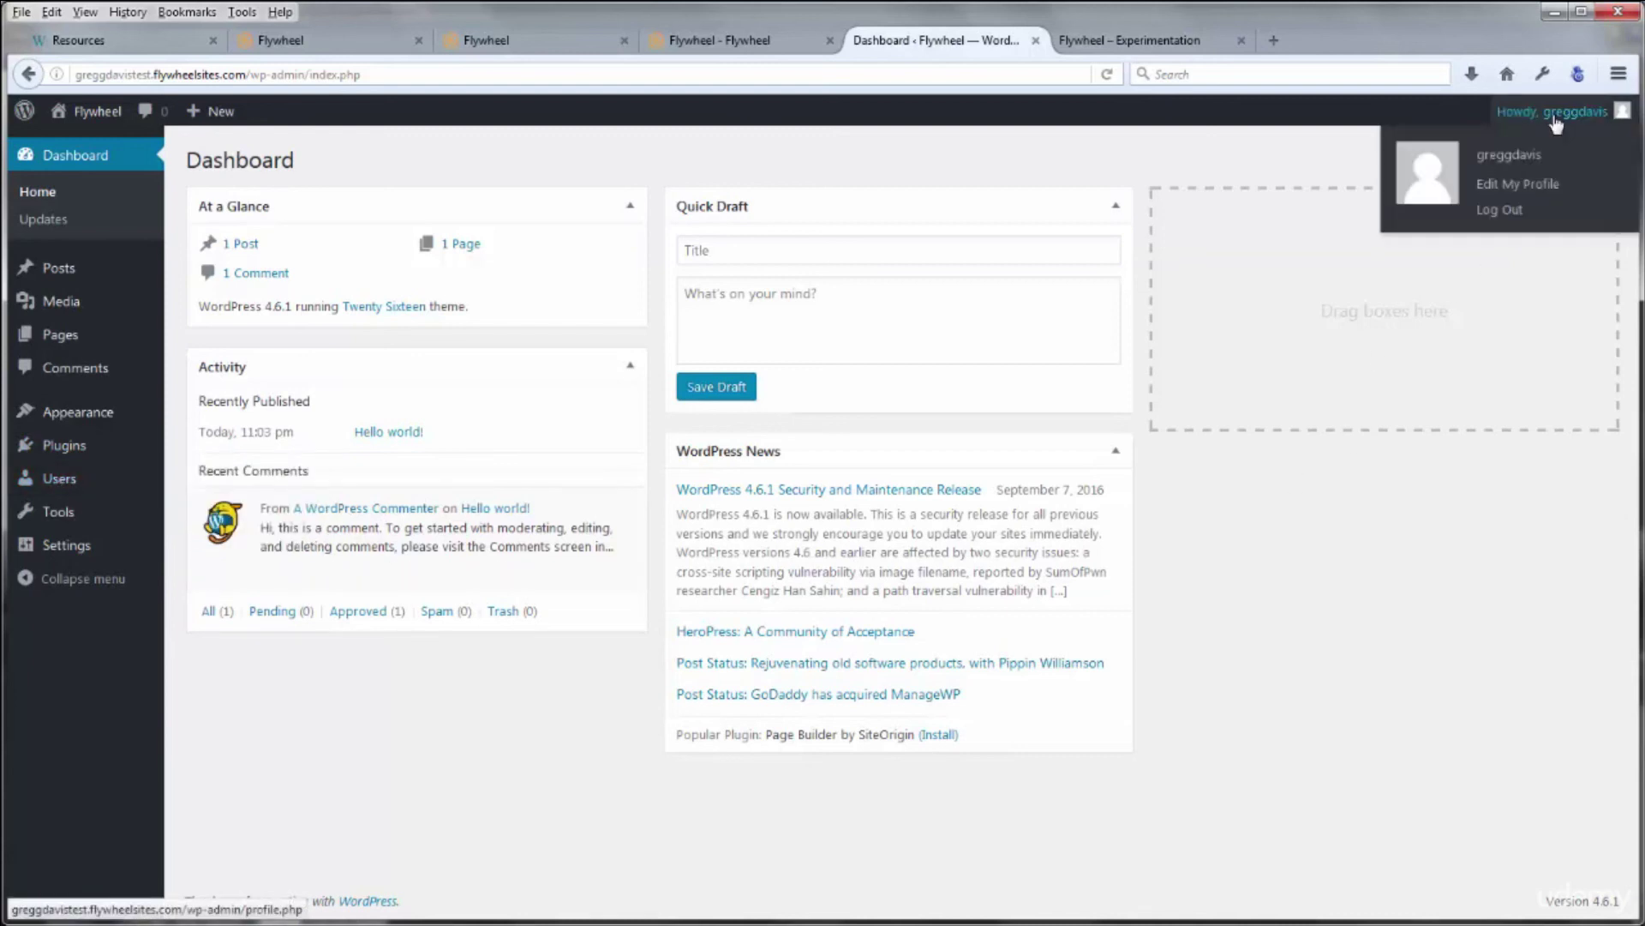
left_click(1492, 187)
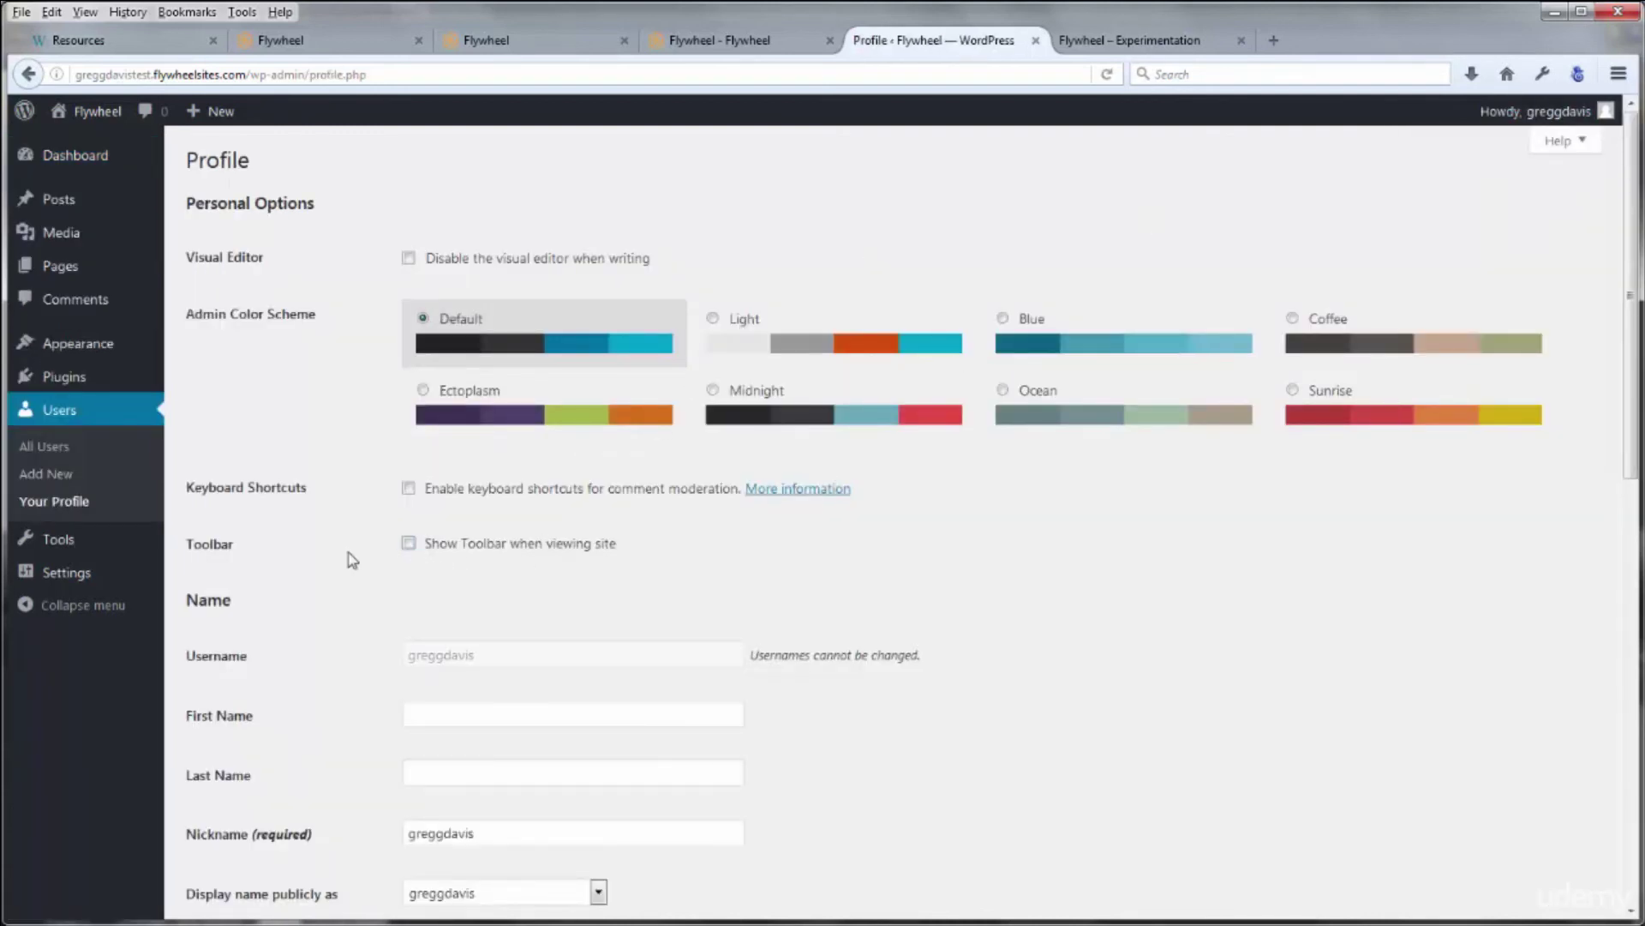
left_click(409, 544)
scroll(337, 579, "down", 10)
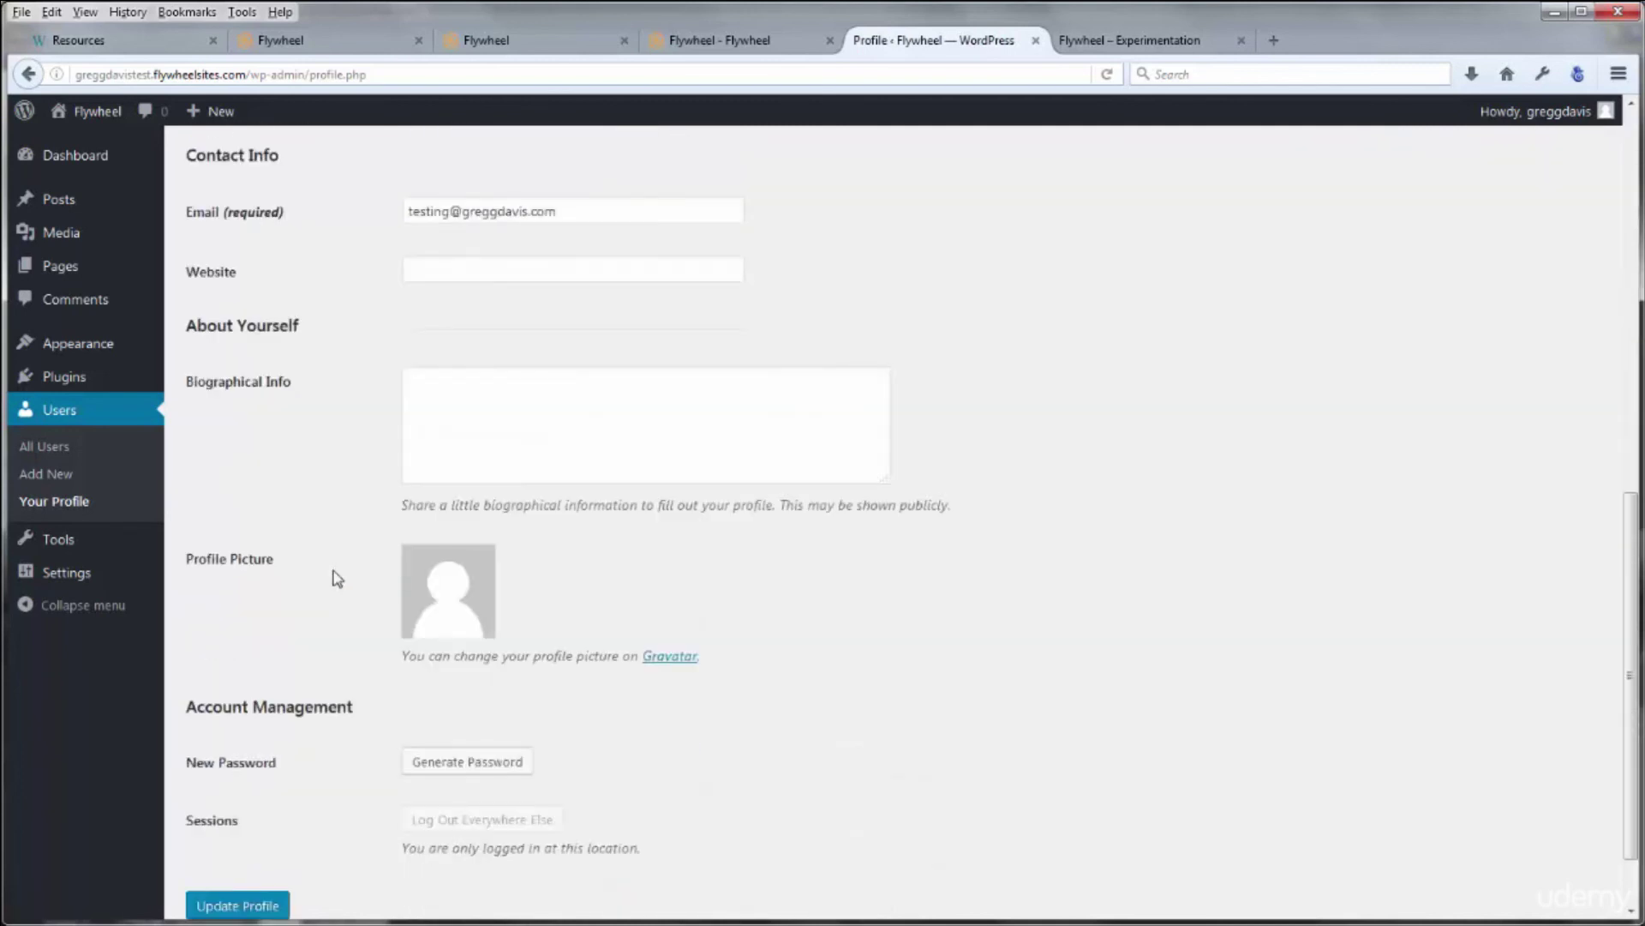
left_click(267, 823)
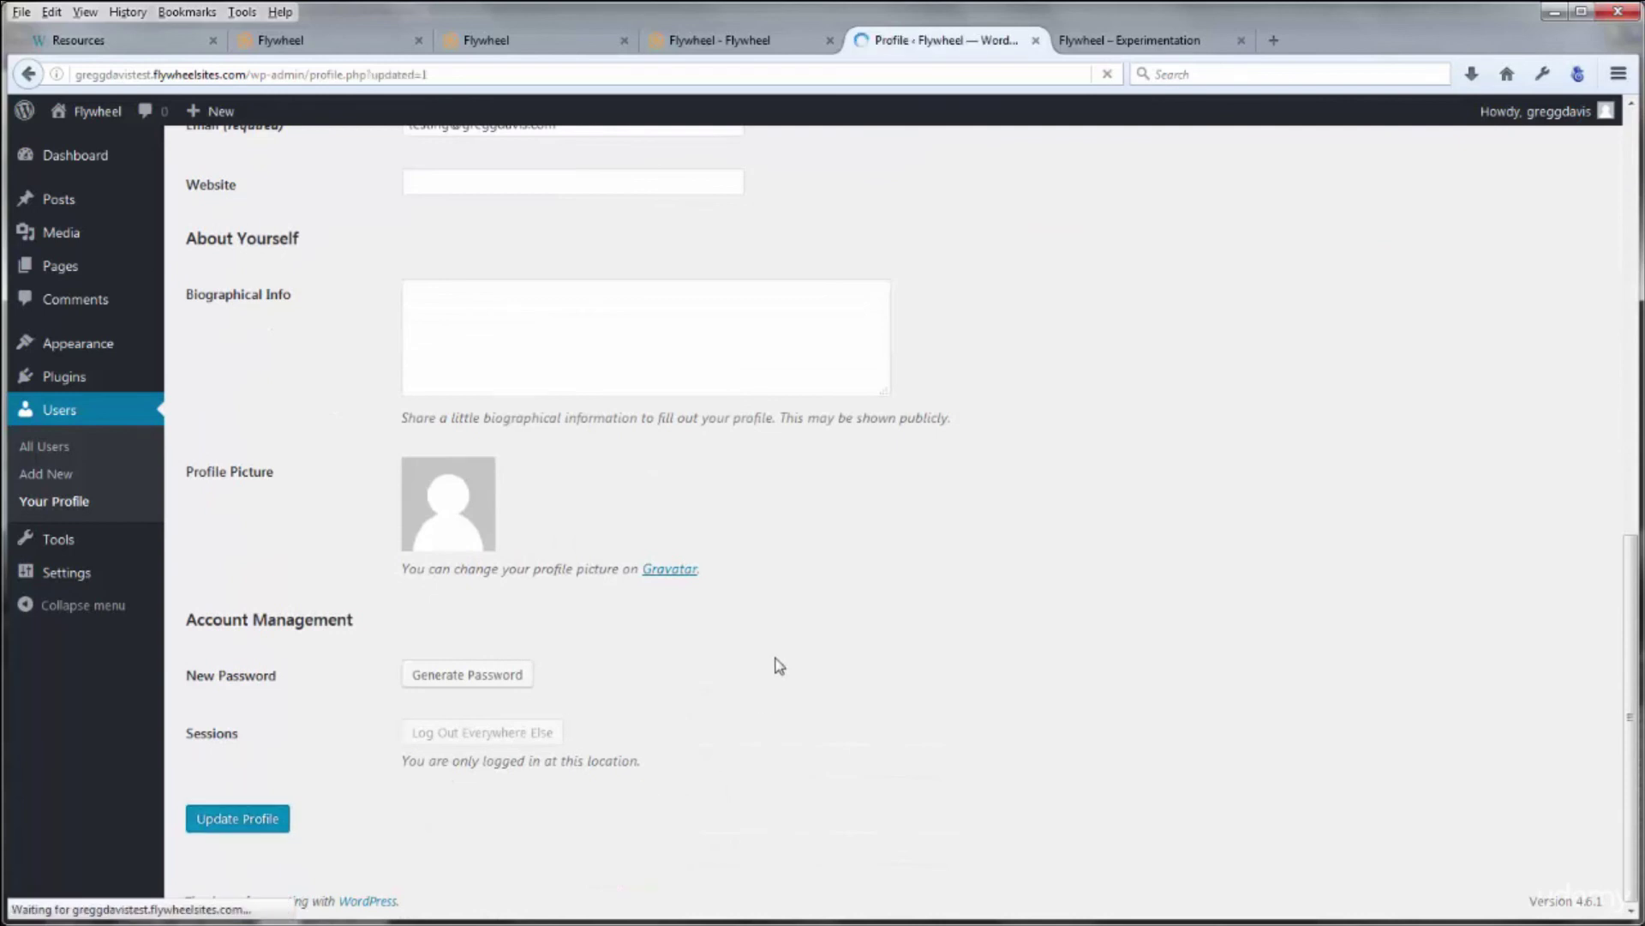
left_click(1108, 47)
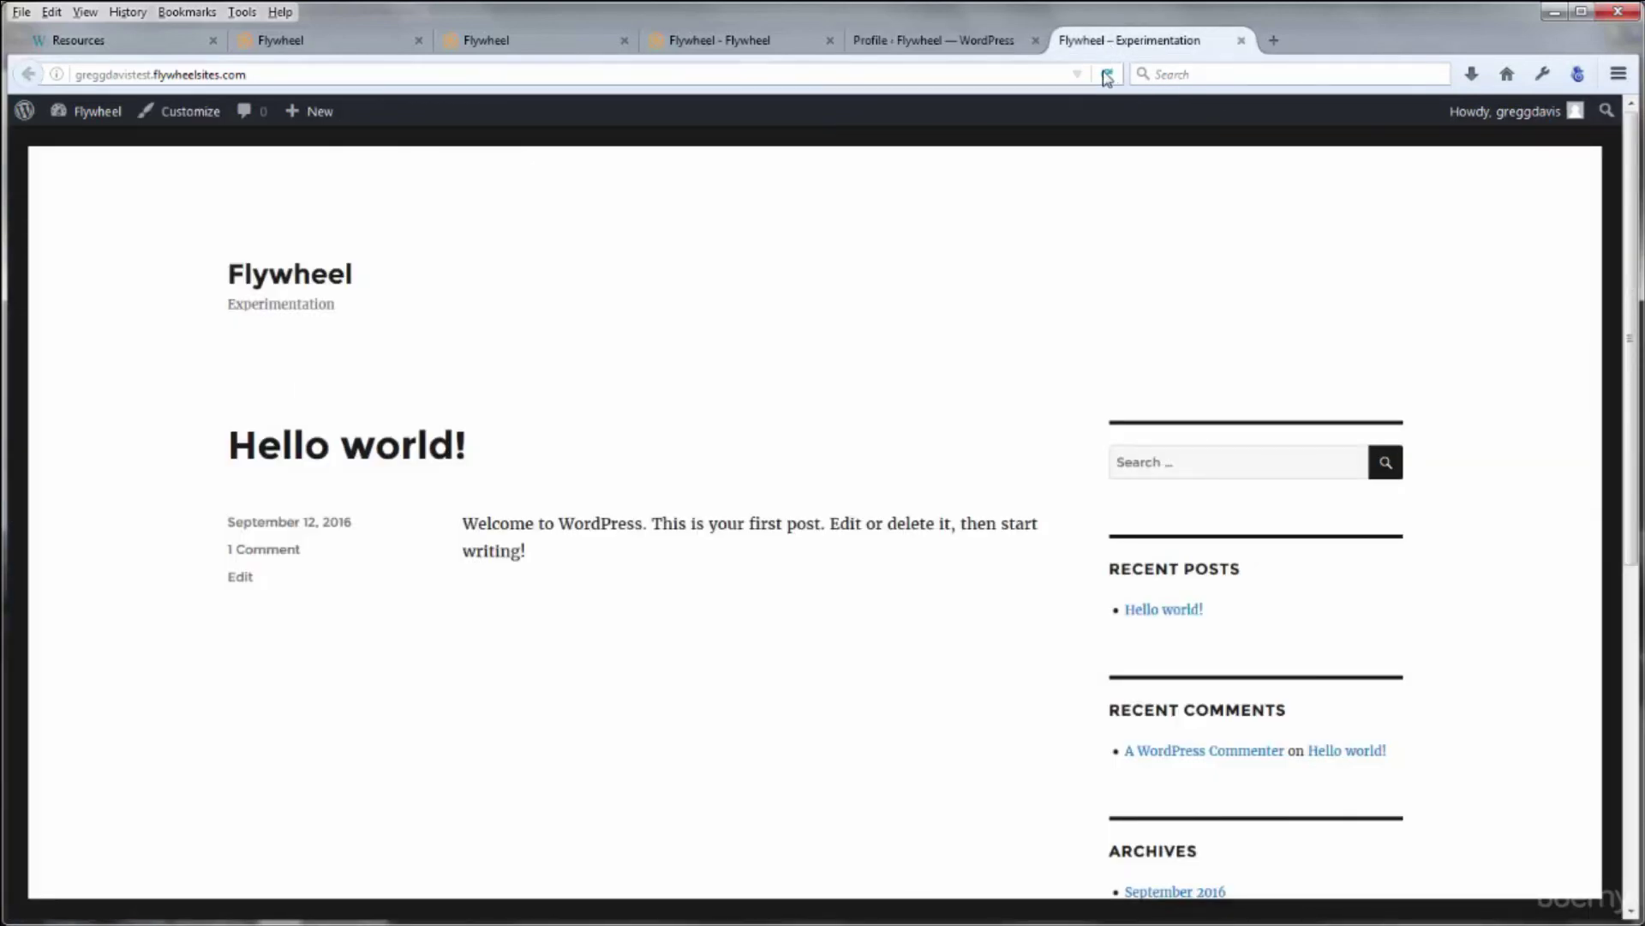
Step: Reload the front page to confirm the admin toolbar is gone, then return to the Flywheel tab
left_click(1108, 75)
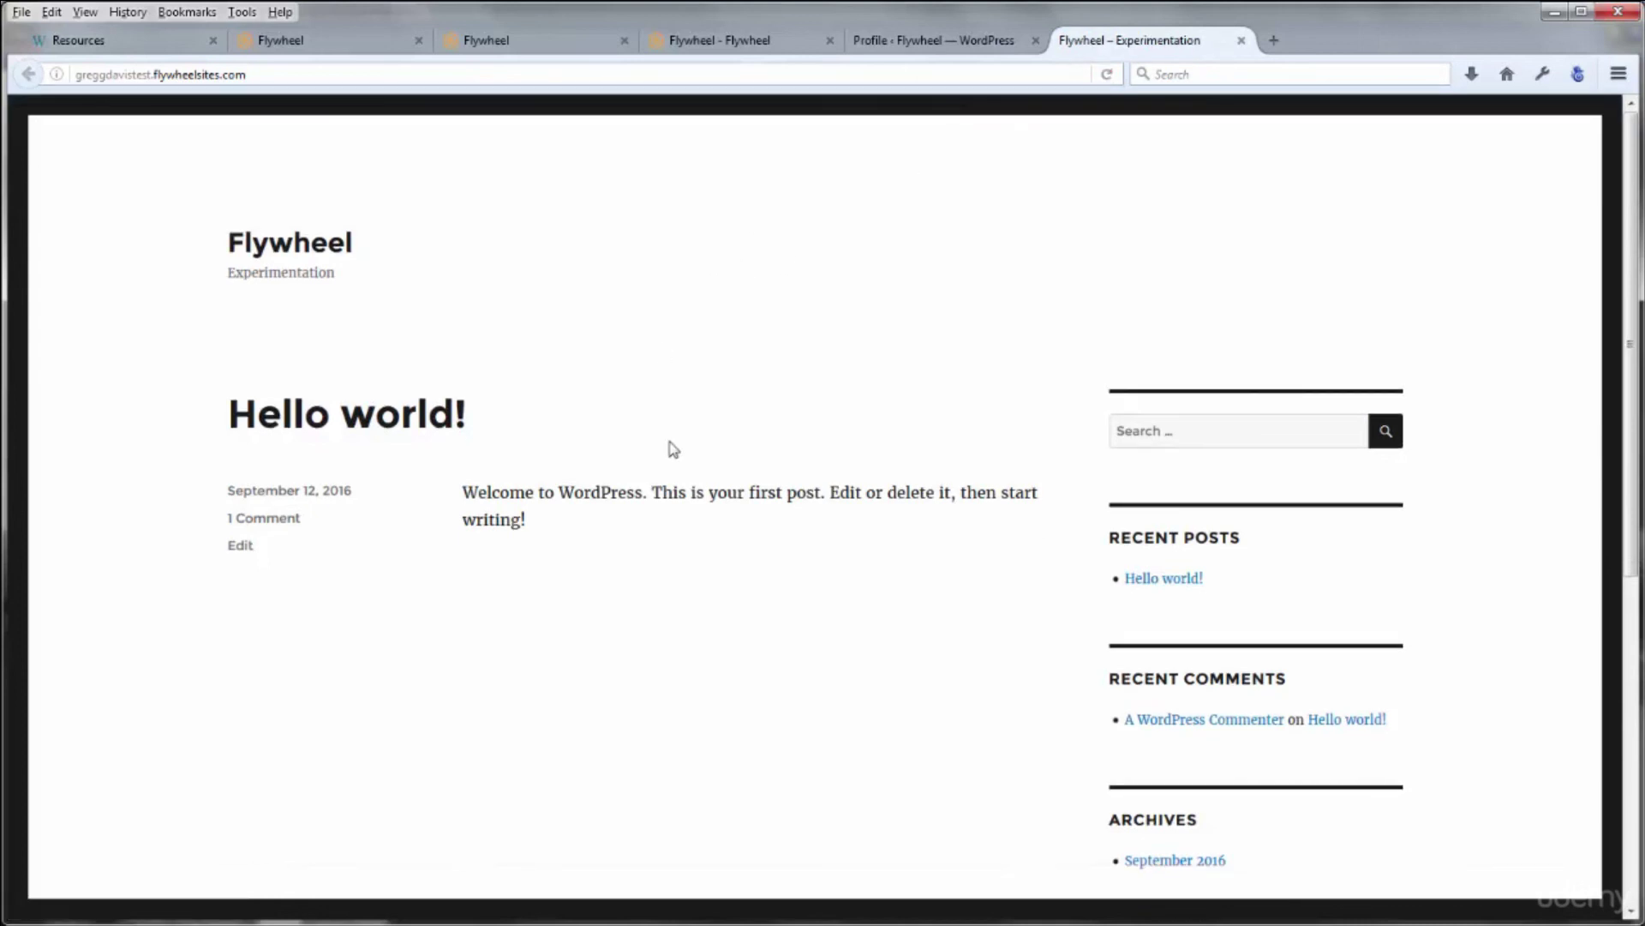
scroll(782, 497, "down", 6)
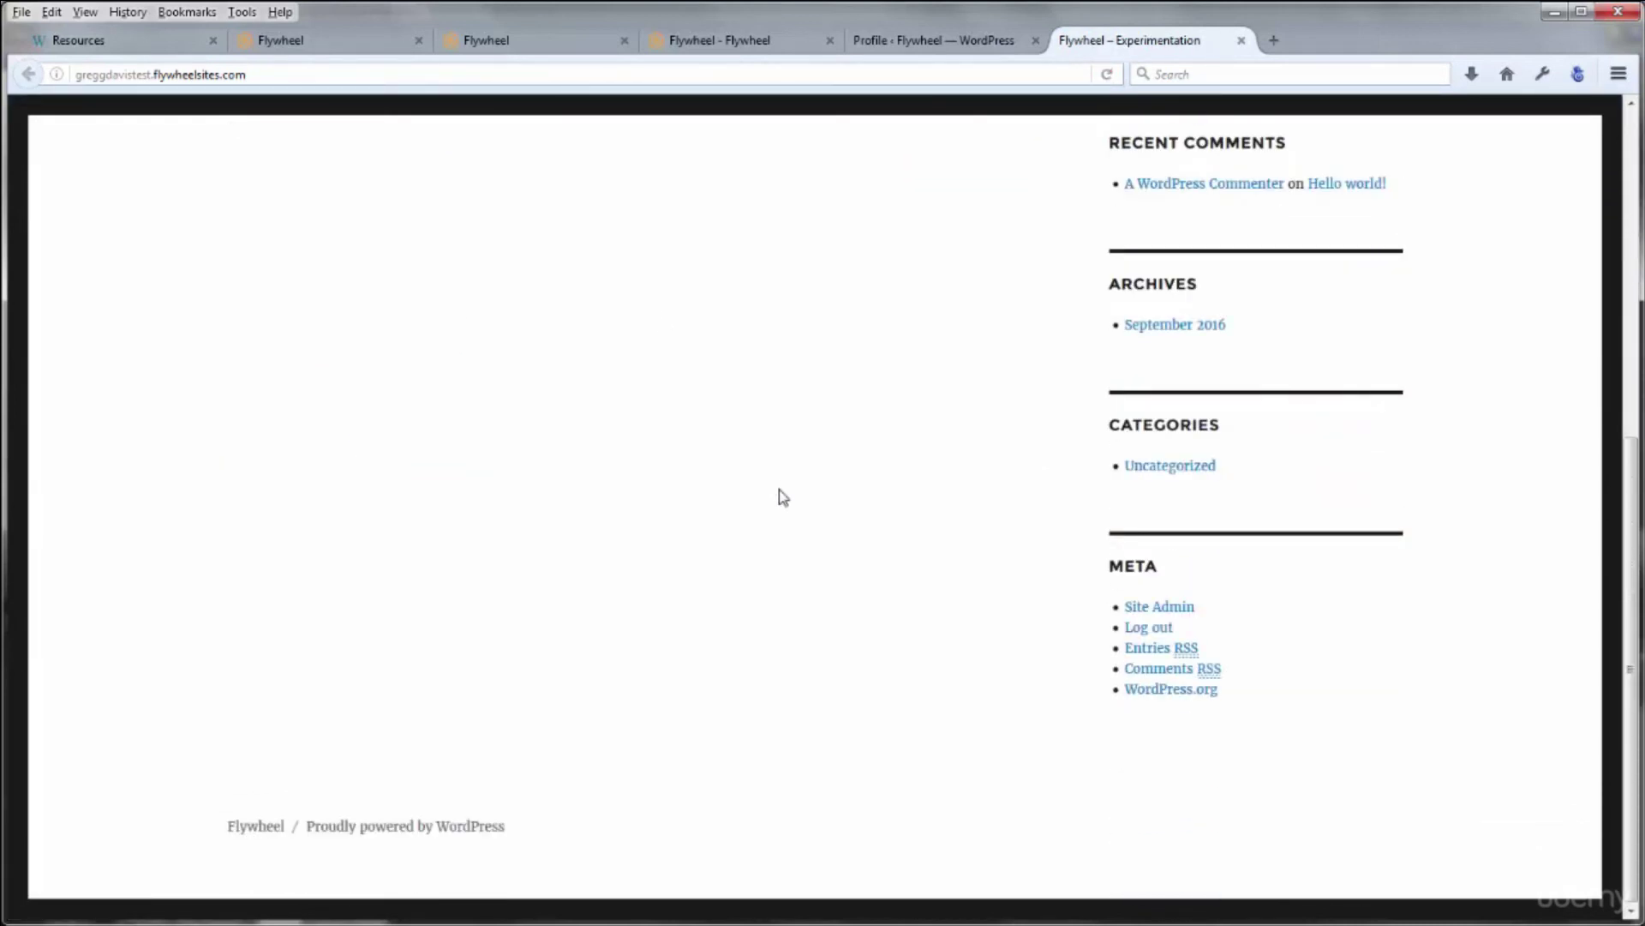
scroll(783, 495, "up", 6)
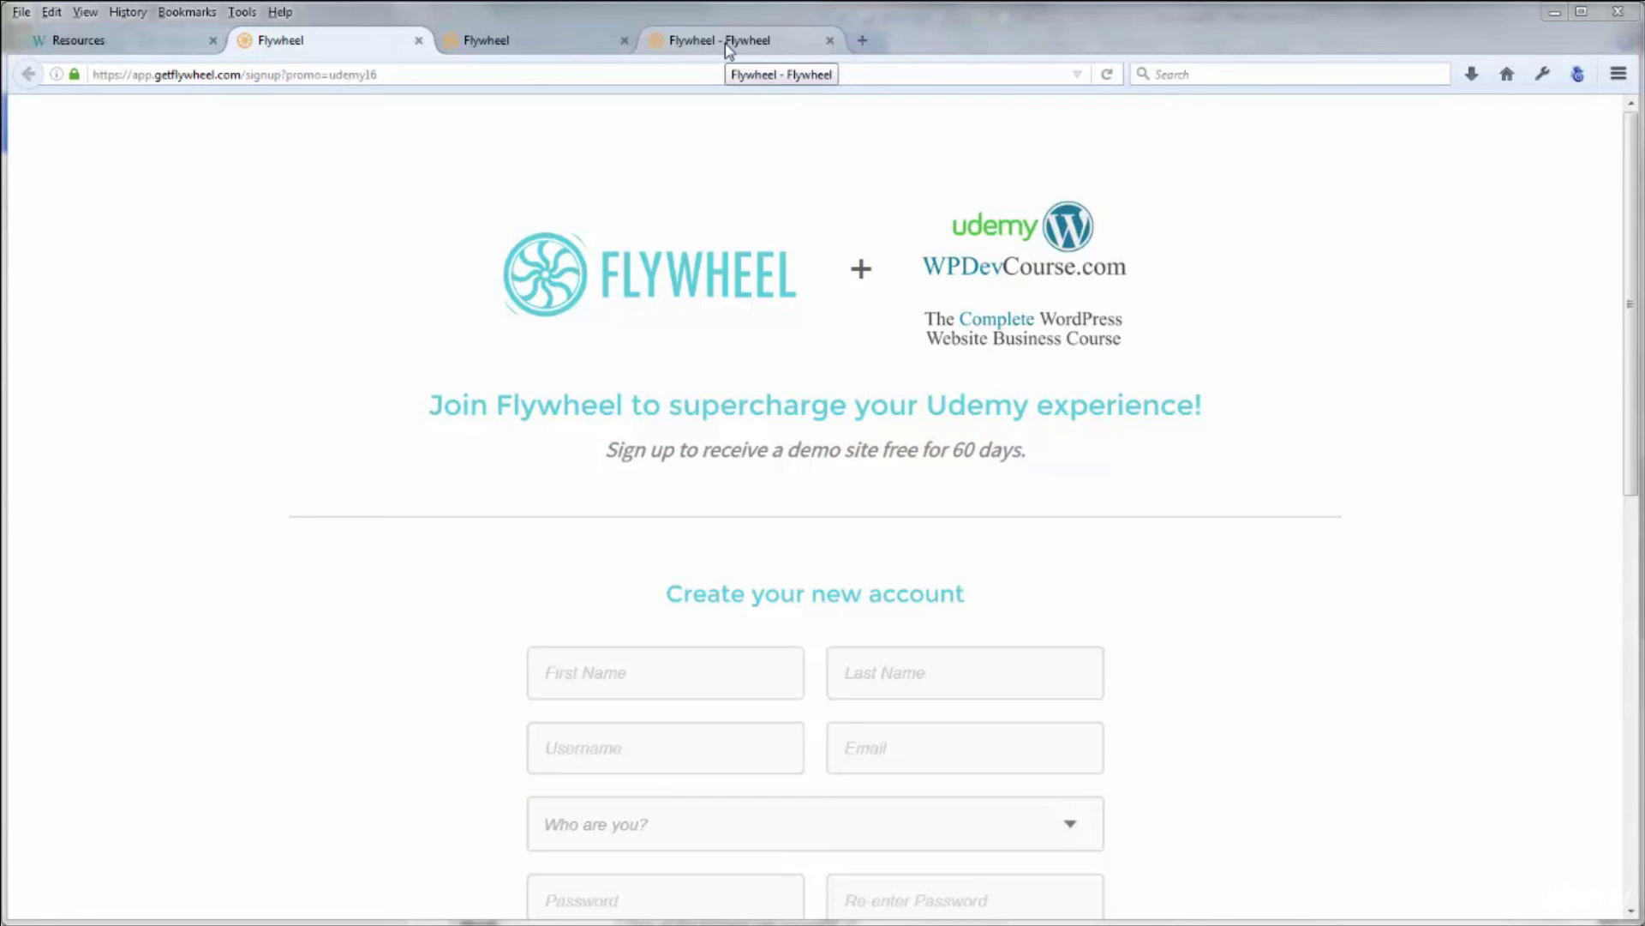
left_click(725, 49)
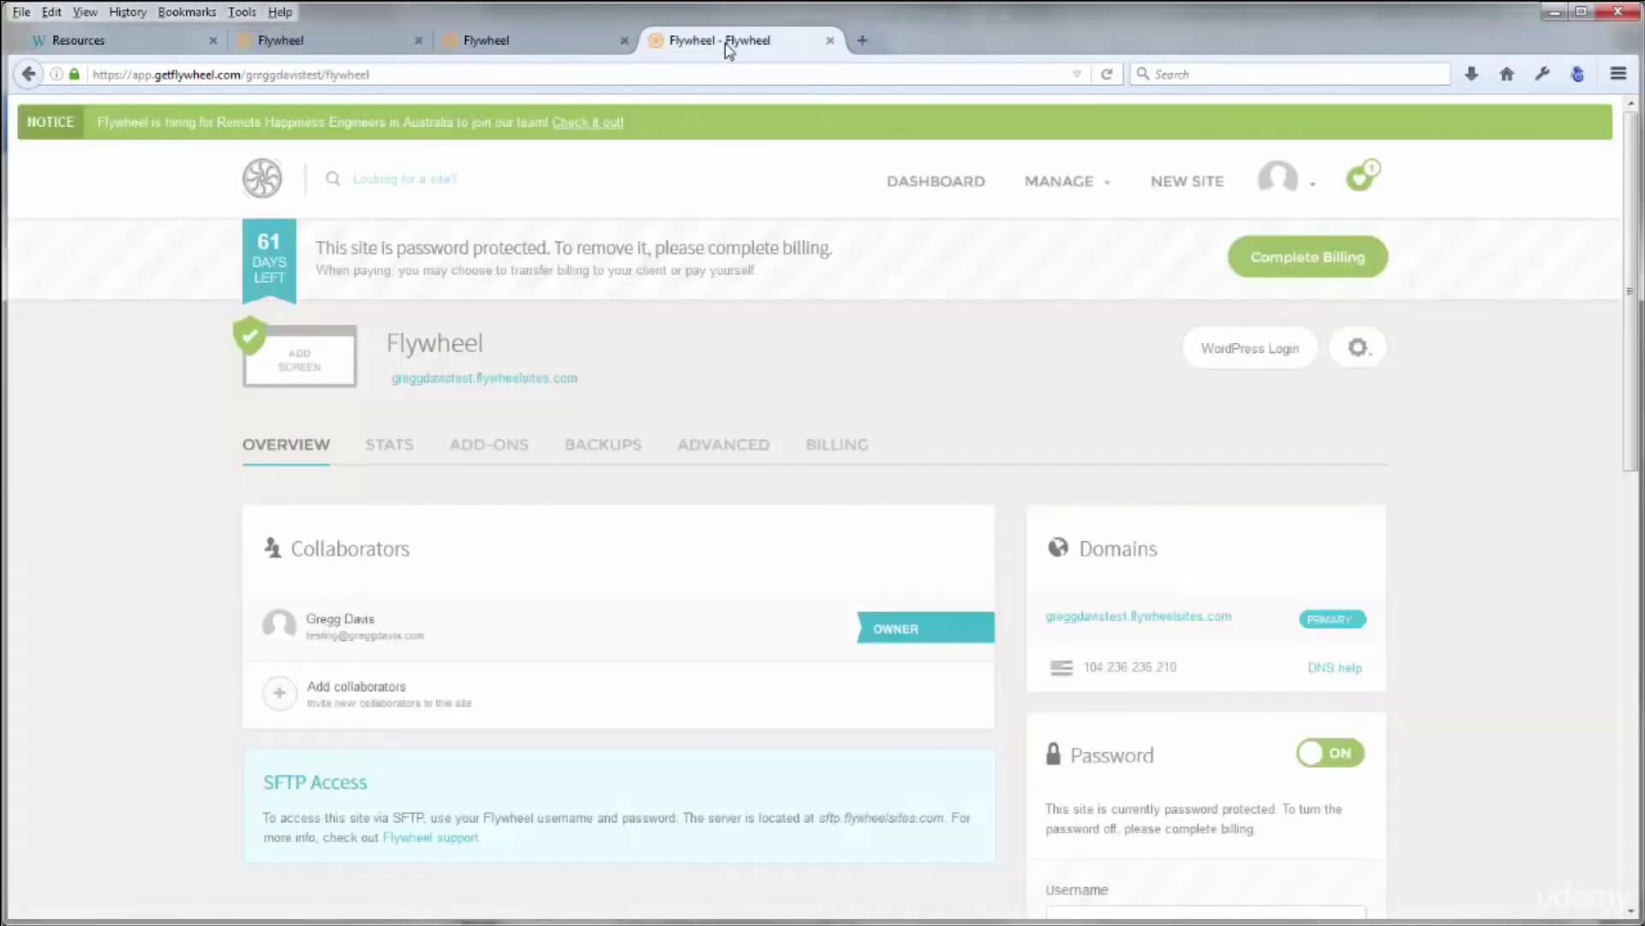